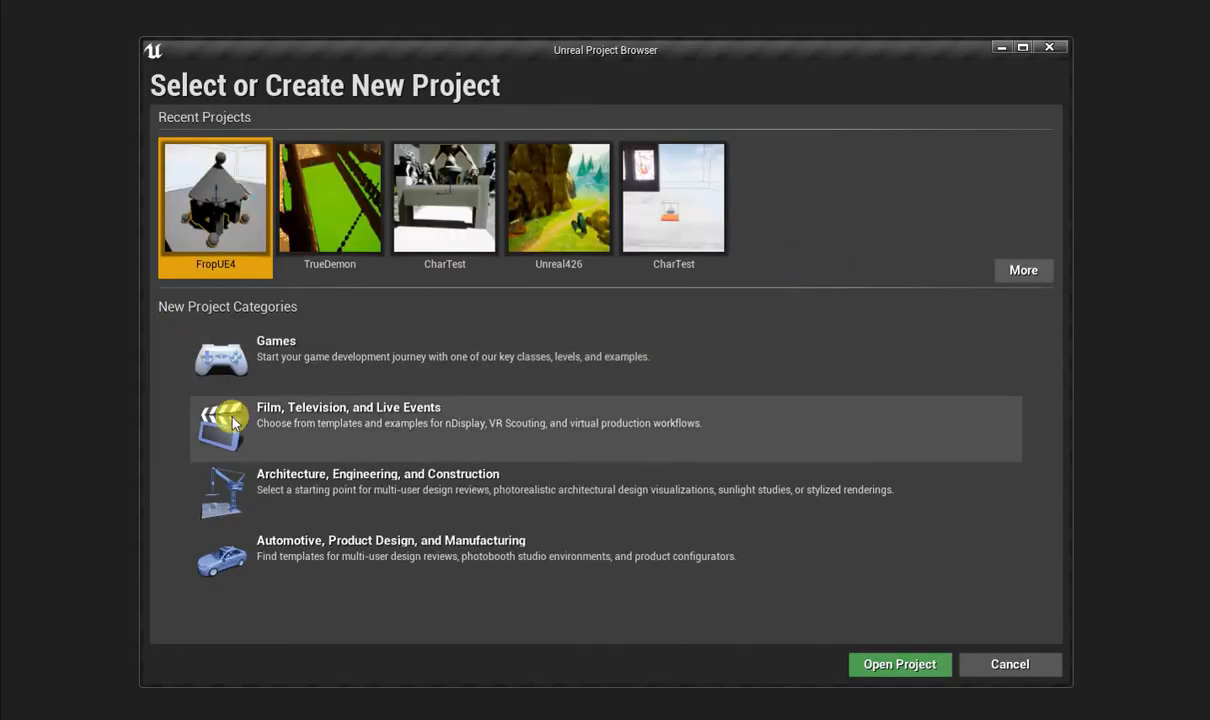
Create a Games project named testing from the Third Person template, using Blueprint, Maximum Quality and starter content.
click(316, 351)
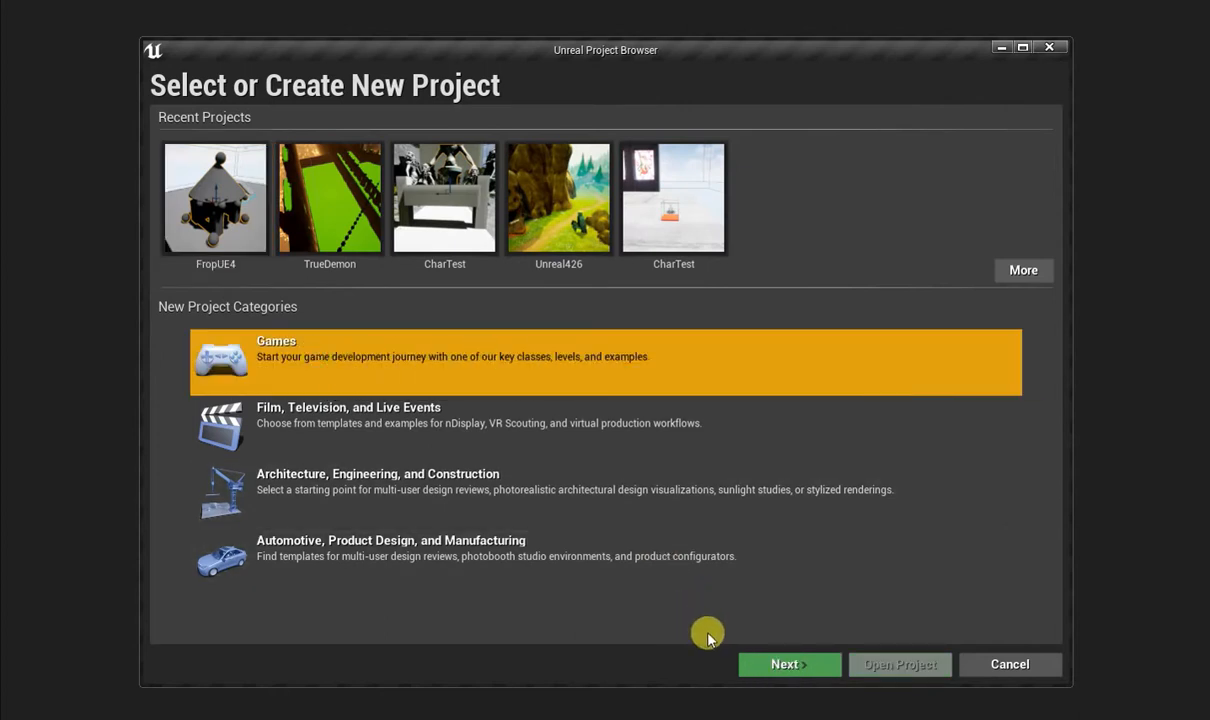
click(780, 662)
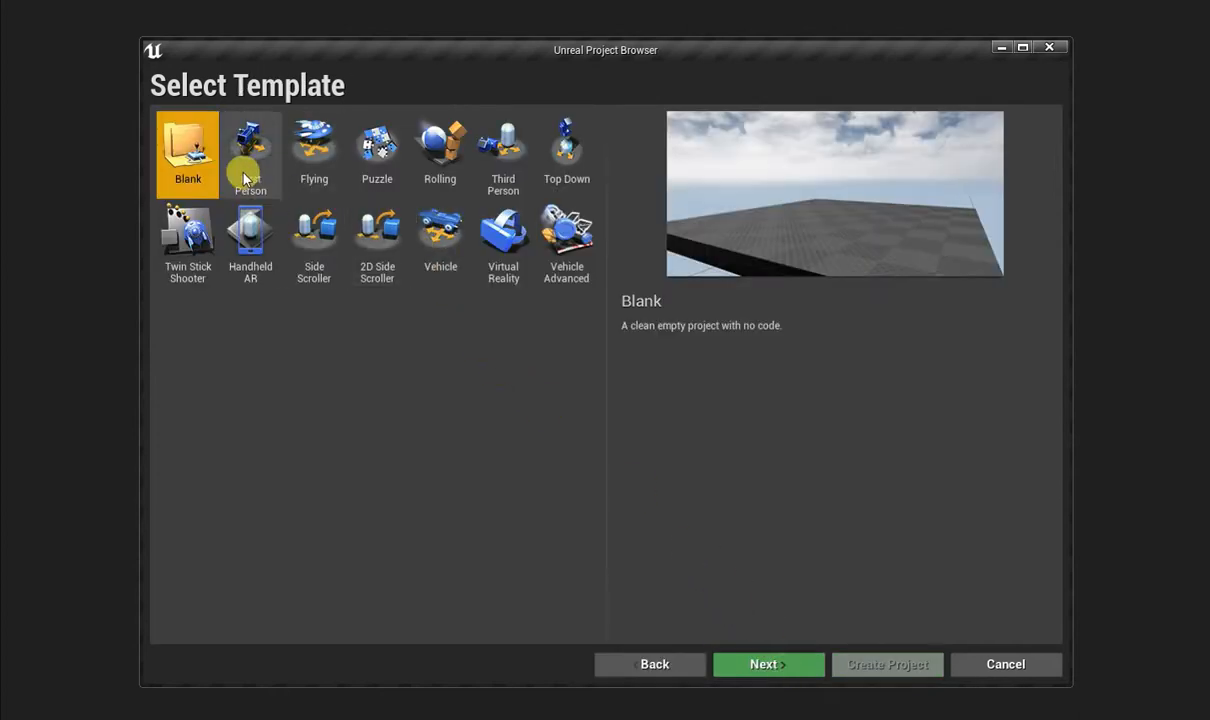
click(495, 152)
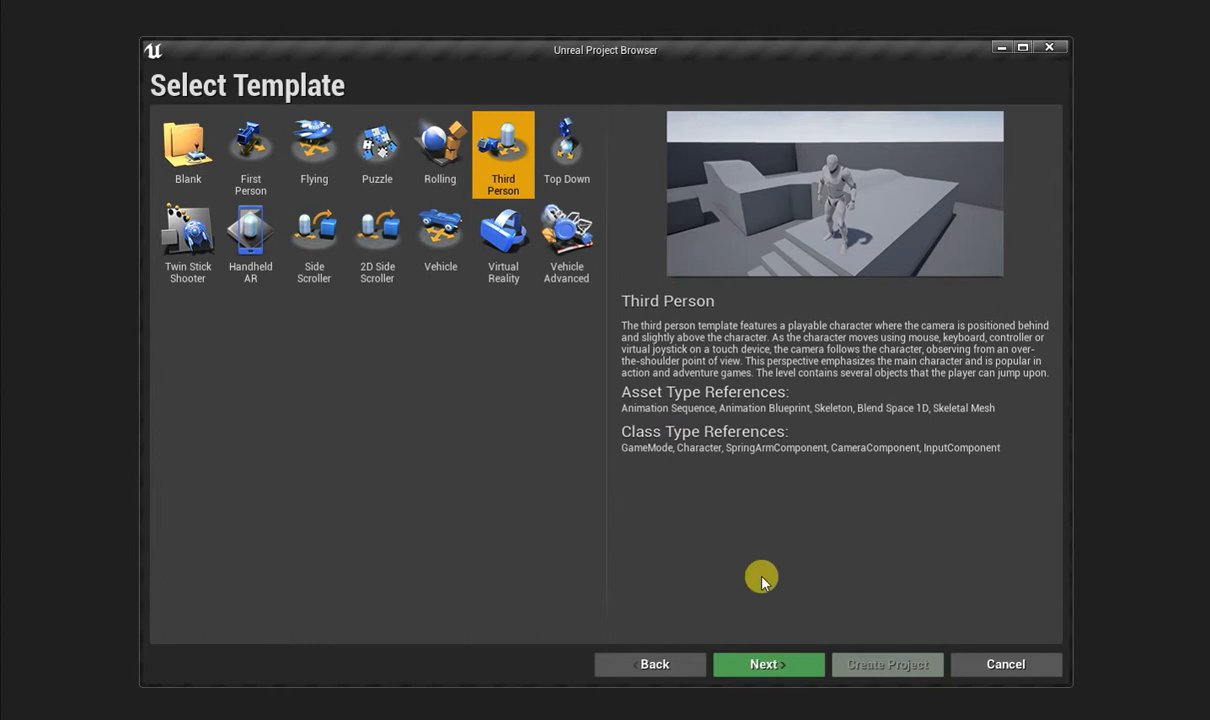
click(768, 664)
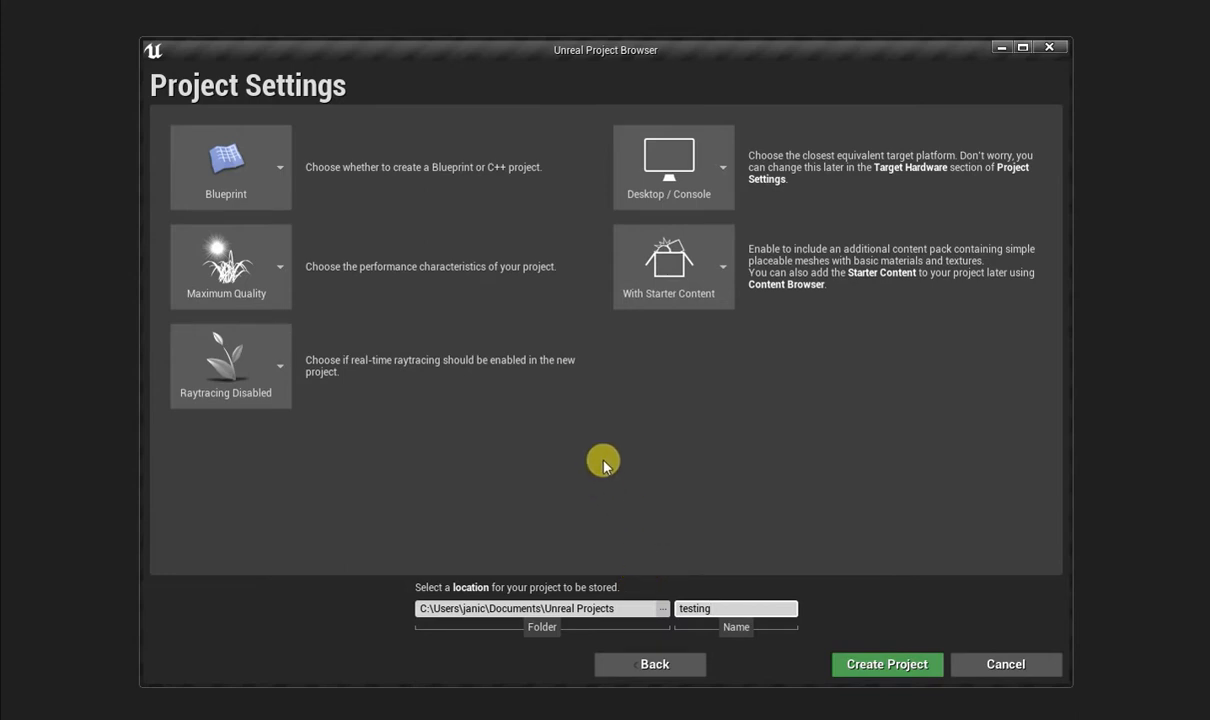
click(872, 667)
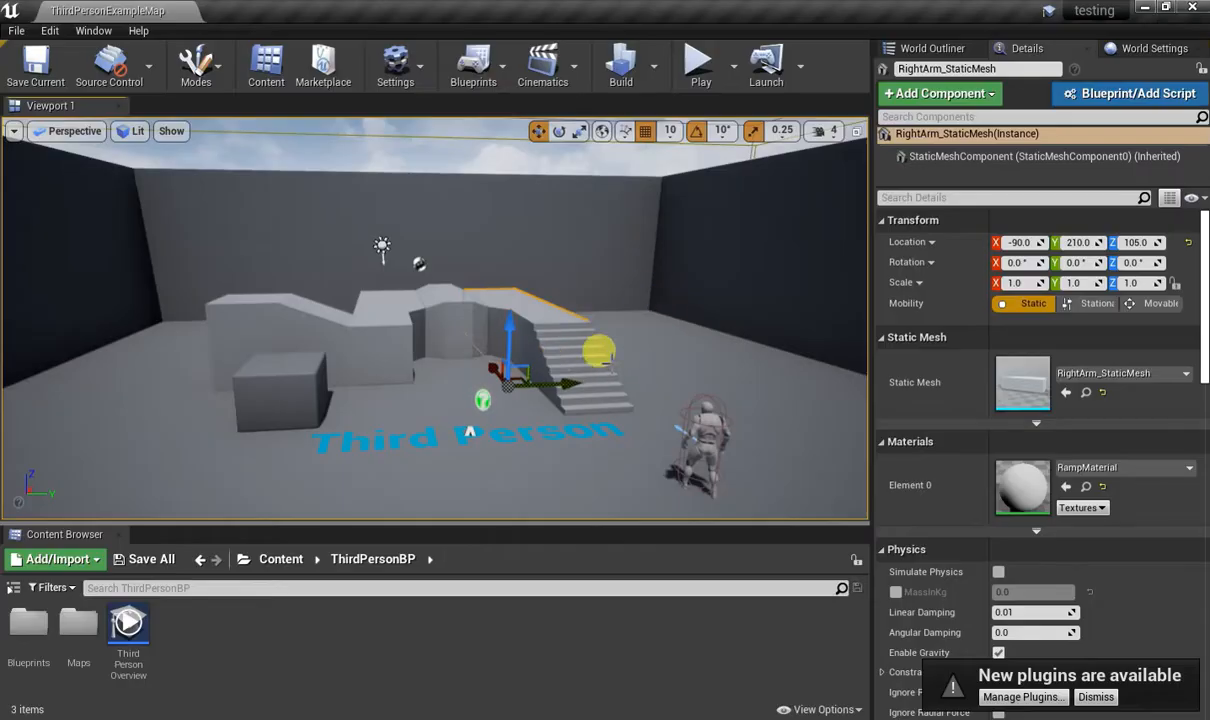
Delete the stairs, ramp structure, blocks and surrounding walls from the sample level, keeping the floor and the character.
drag(611, 361, 493, 267)
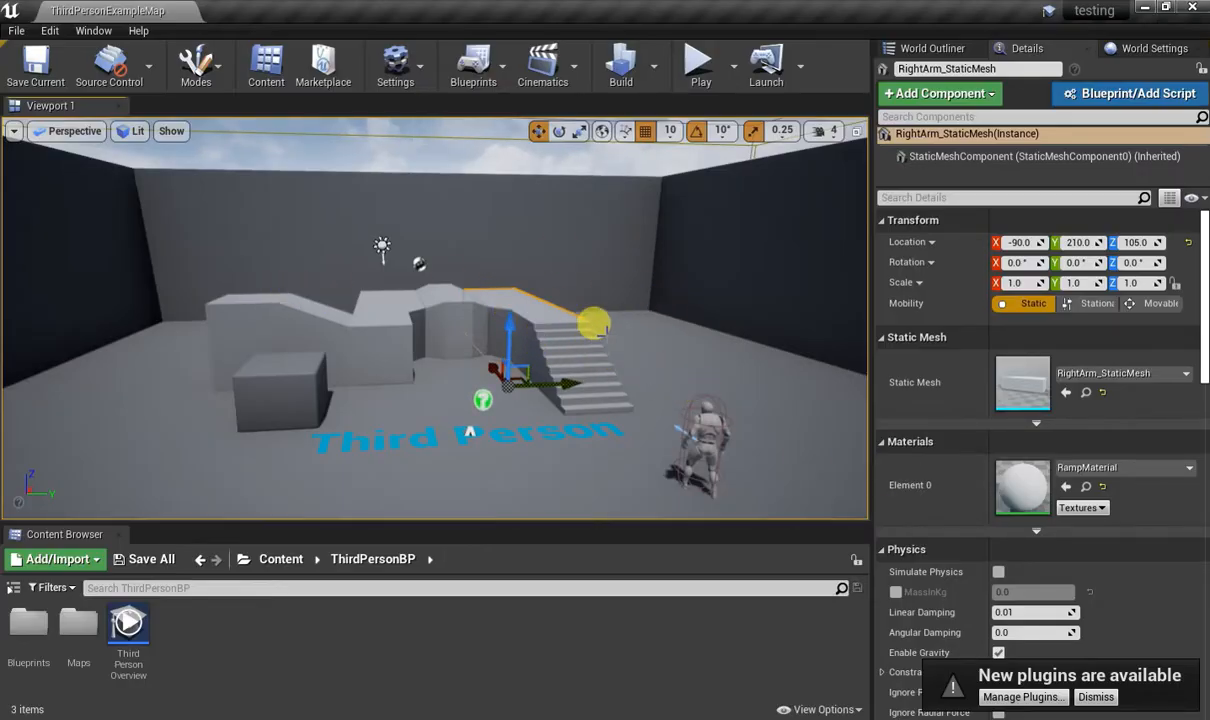
key(Delete)
click(562, 338)
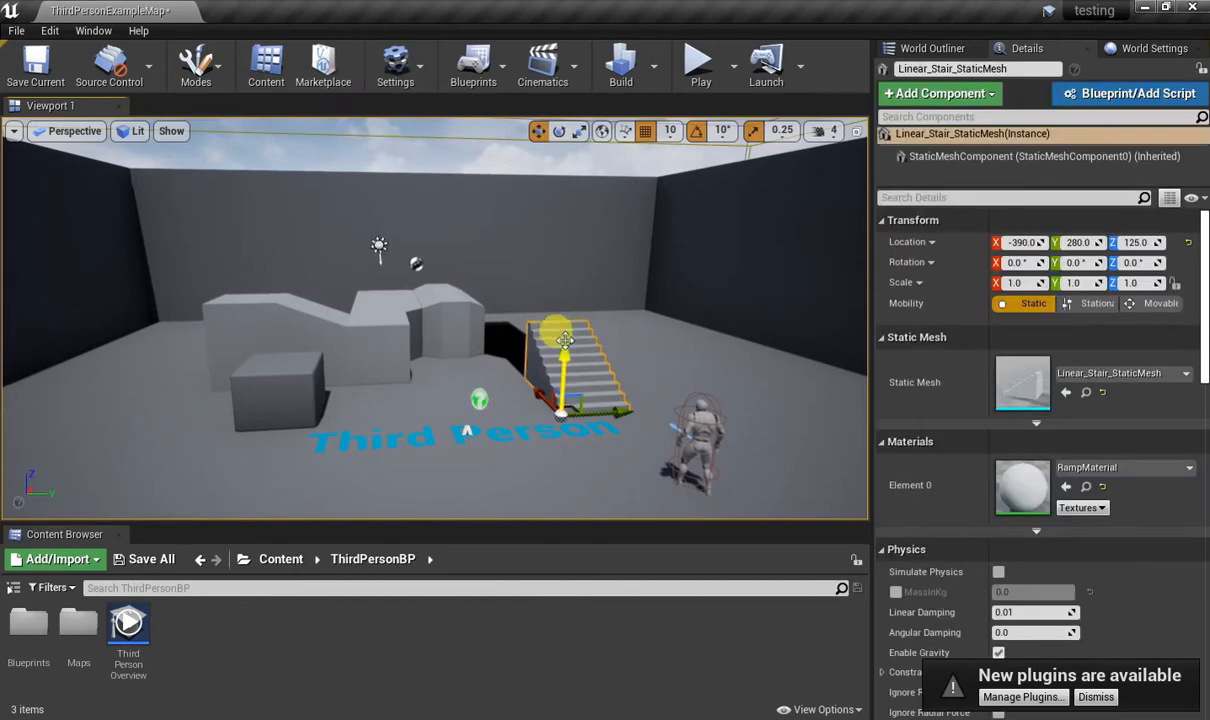
key(Delete)
click(466, 311)
key(Delete)
click(450, 240)
key(Delete)
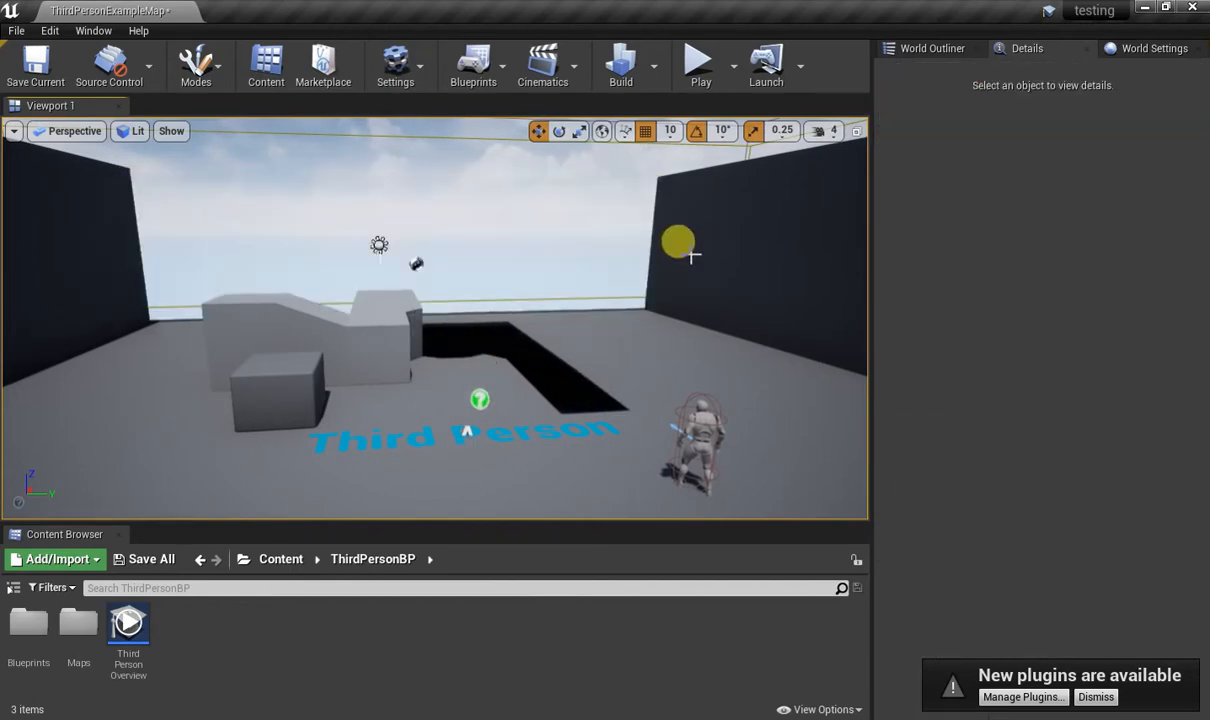
click(697, 250)
key(Delete)
click(259, 302)
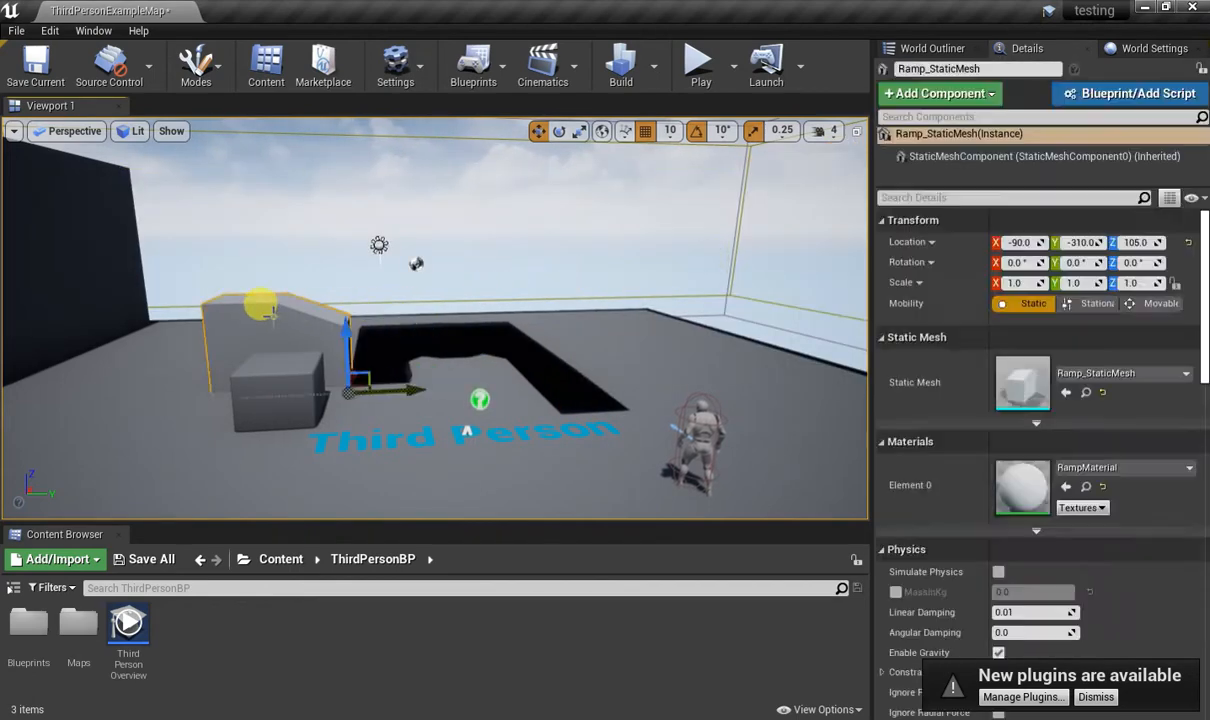
key(Delete)
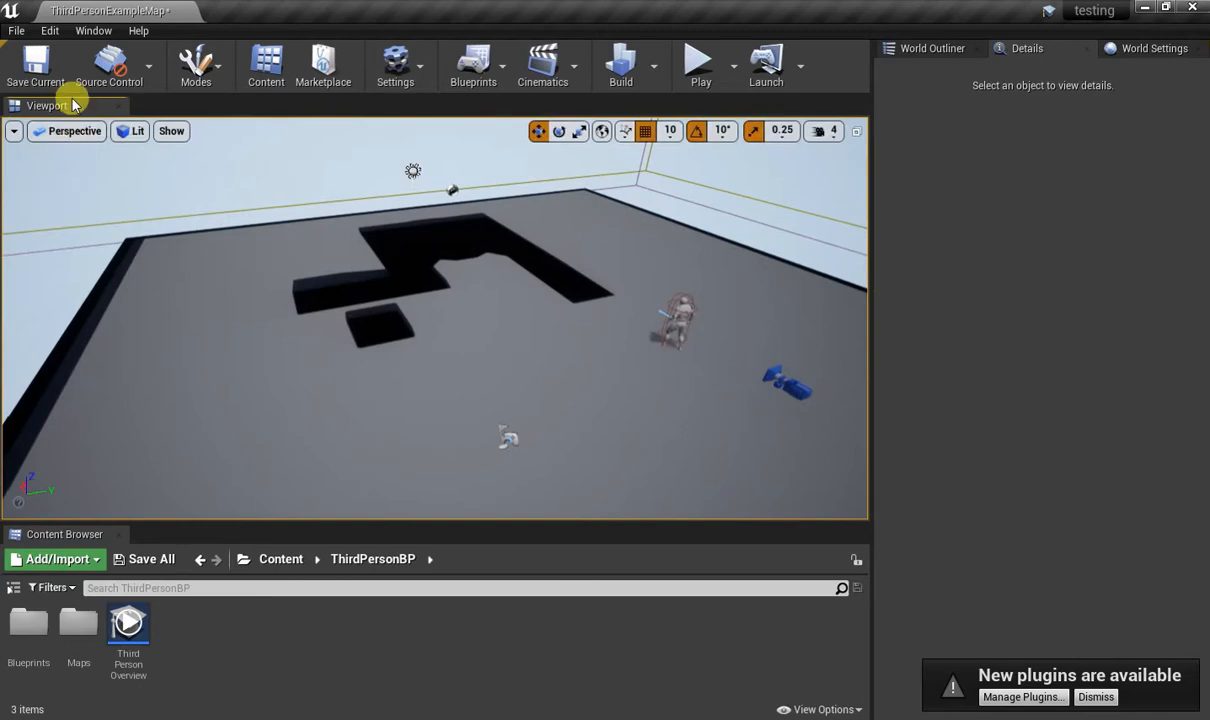
Find the Modeling Tools Editor Mode plugin by searching for mesh, enable it and accept its beta status.
click(17, 30)
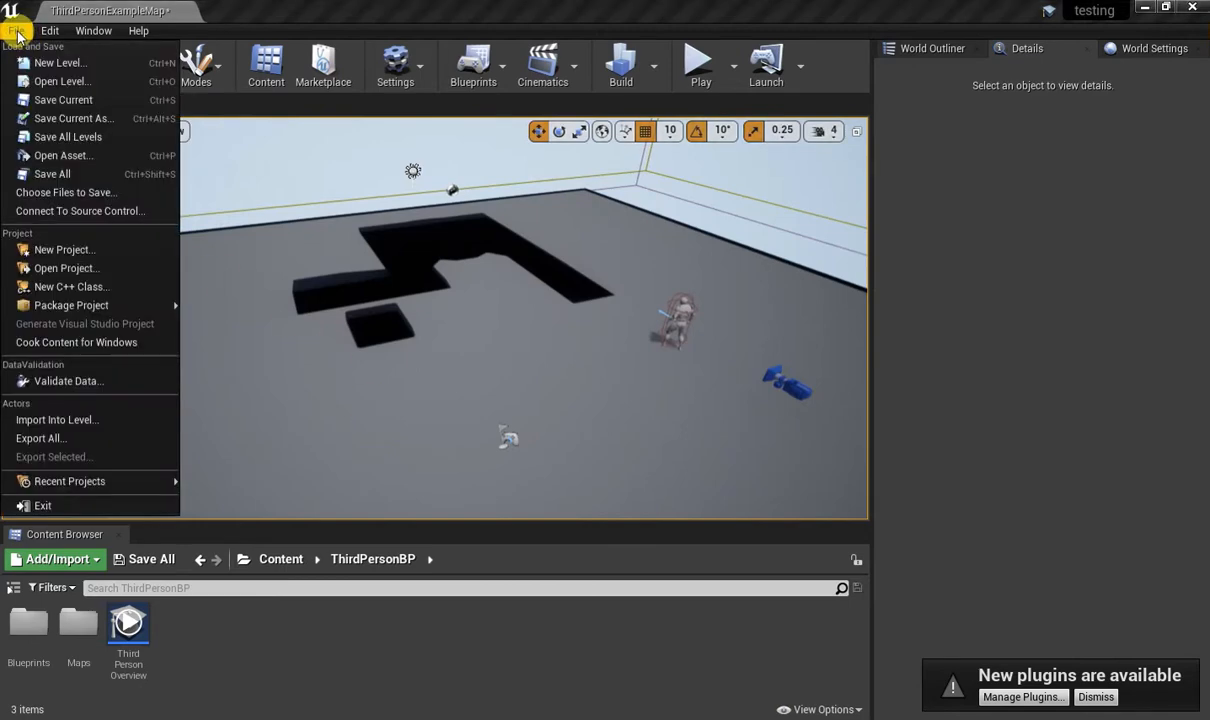
mouse_move(47, 33)
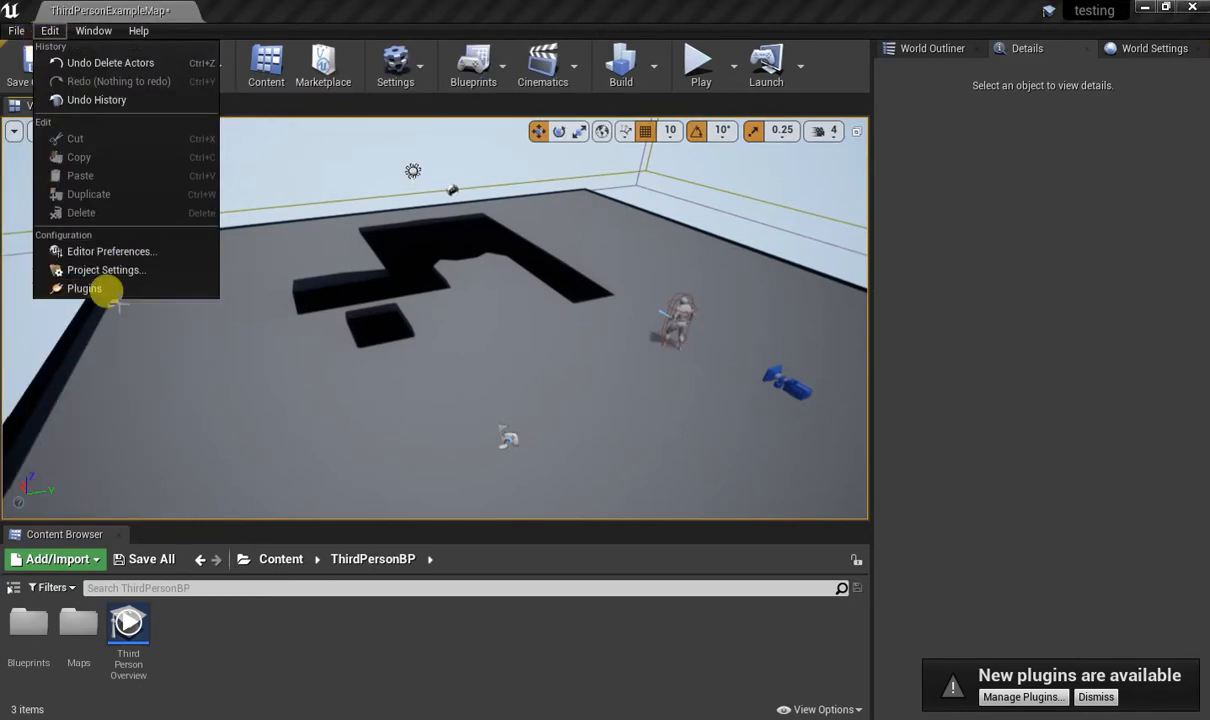
click(84, 289)
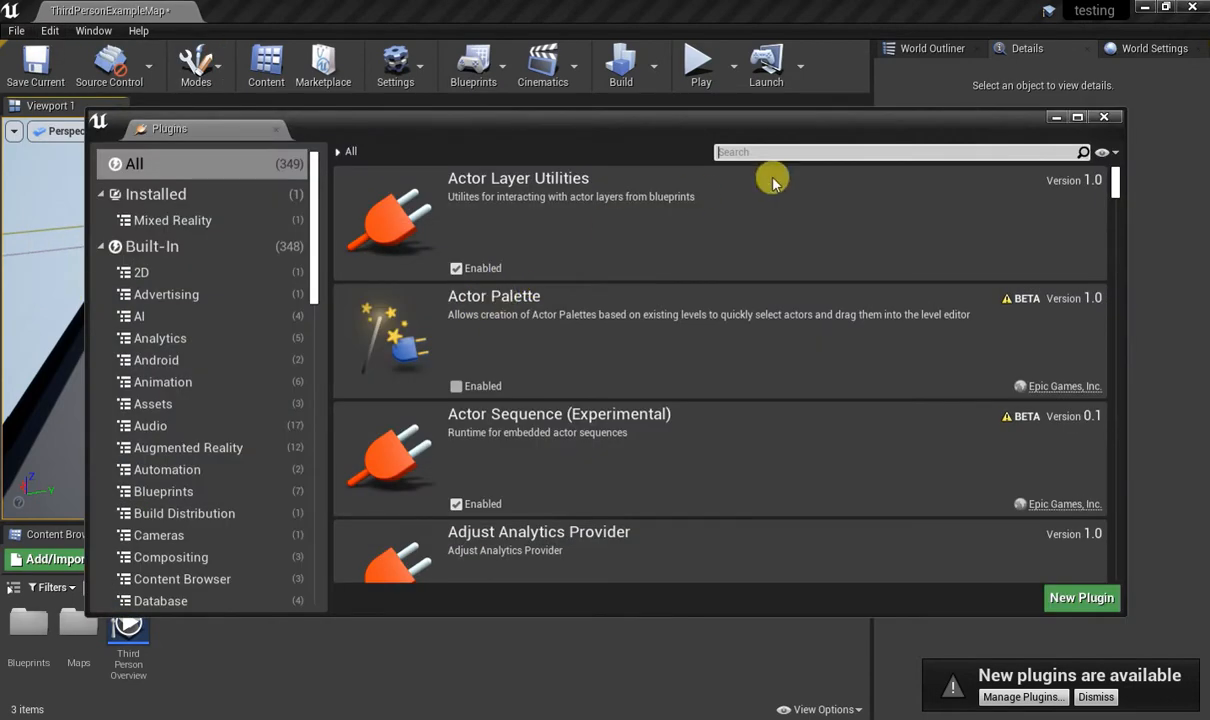
text(mesh)
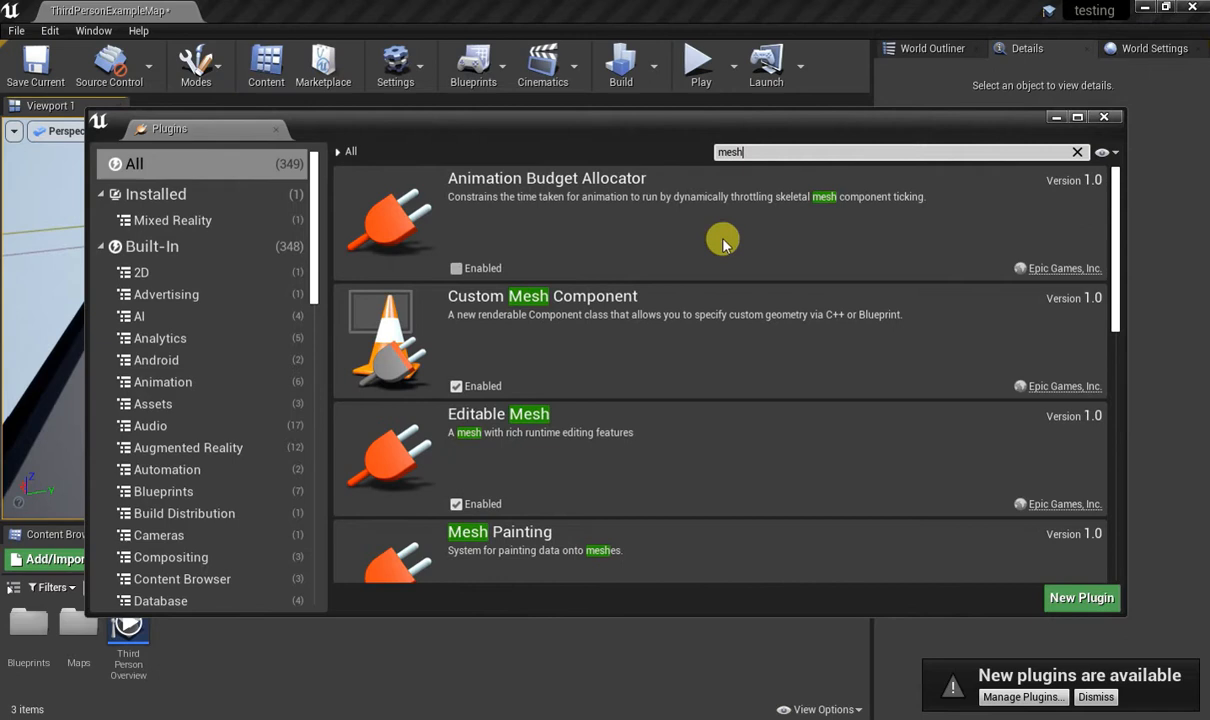
scroll(590, 337, down, 5)
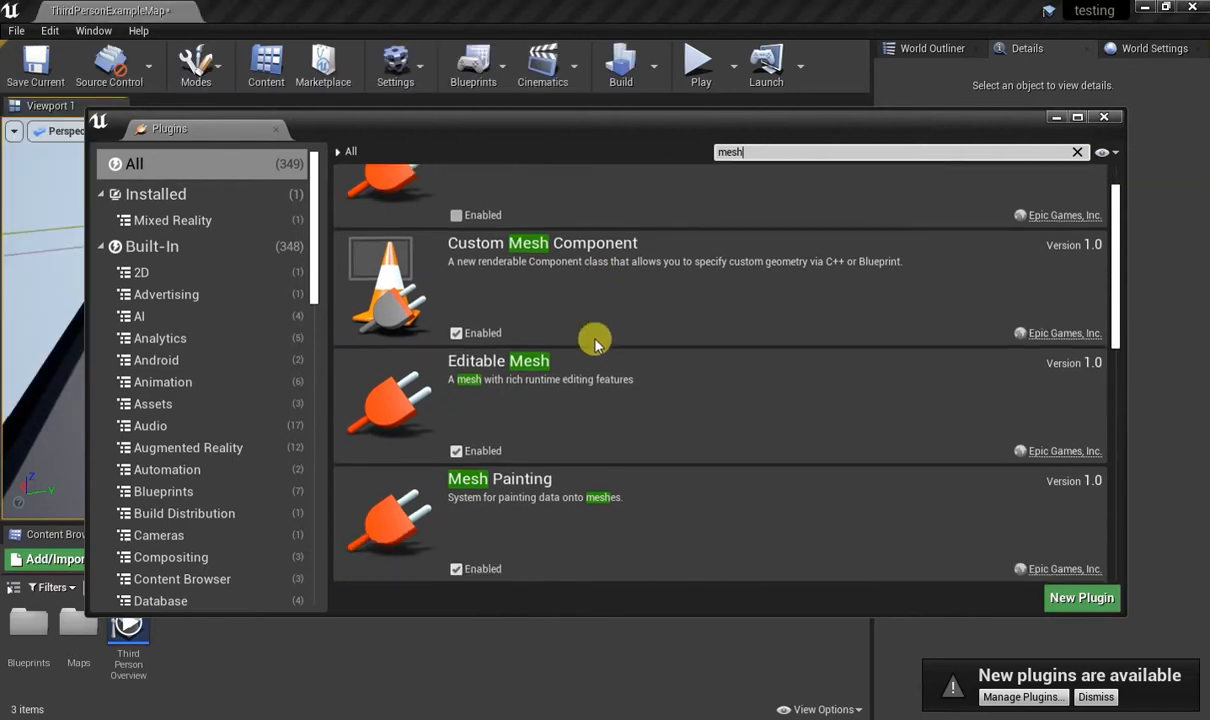
scroll(599, 347, down, 1)
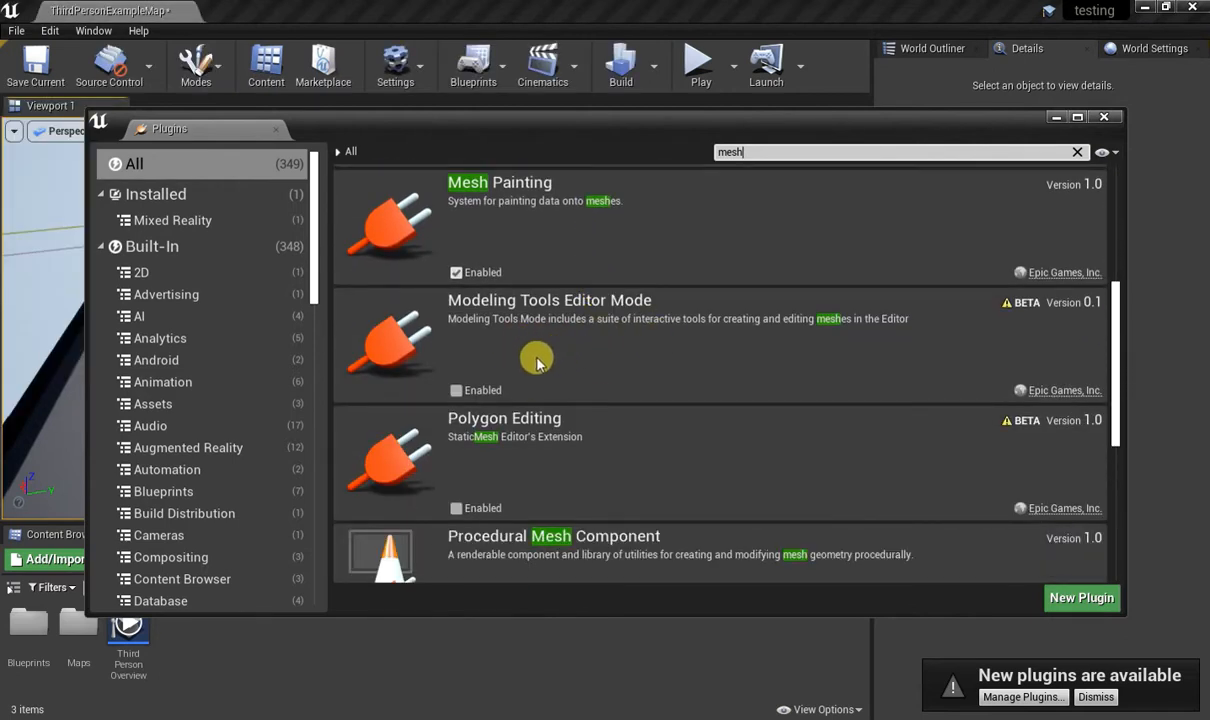
click(457, 391)
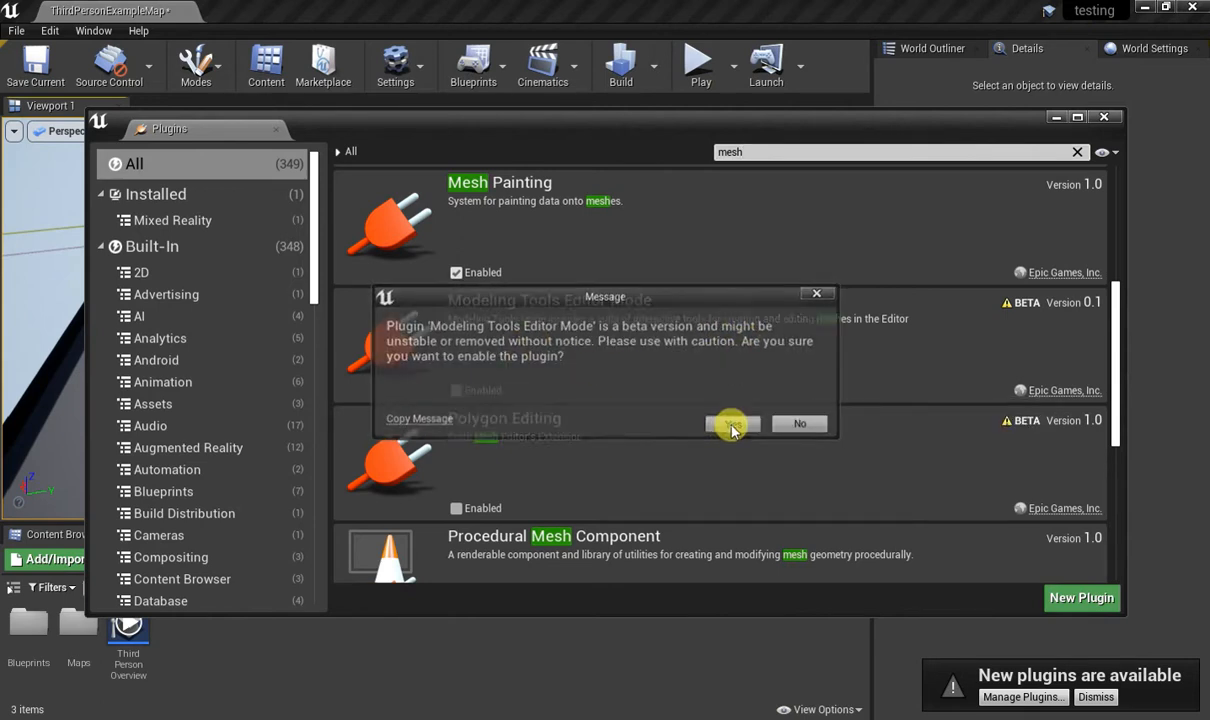
click(731, 424)
Restart the editor to apply the plugin change, saving ThirdPersonExampleMap, and close the Plugins window.
scroll(613, 372, down, 2)
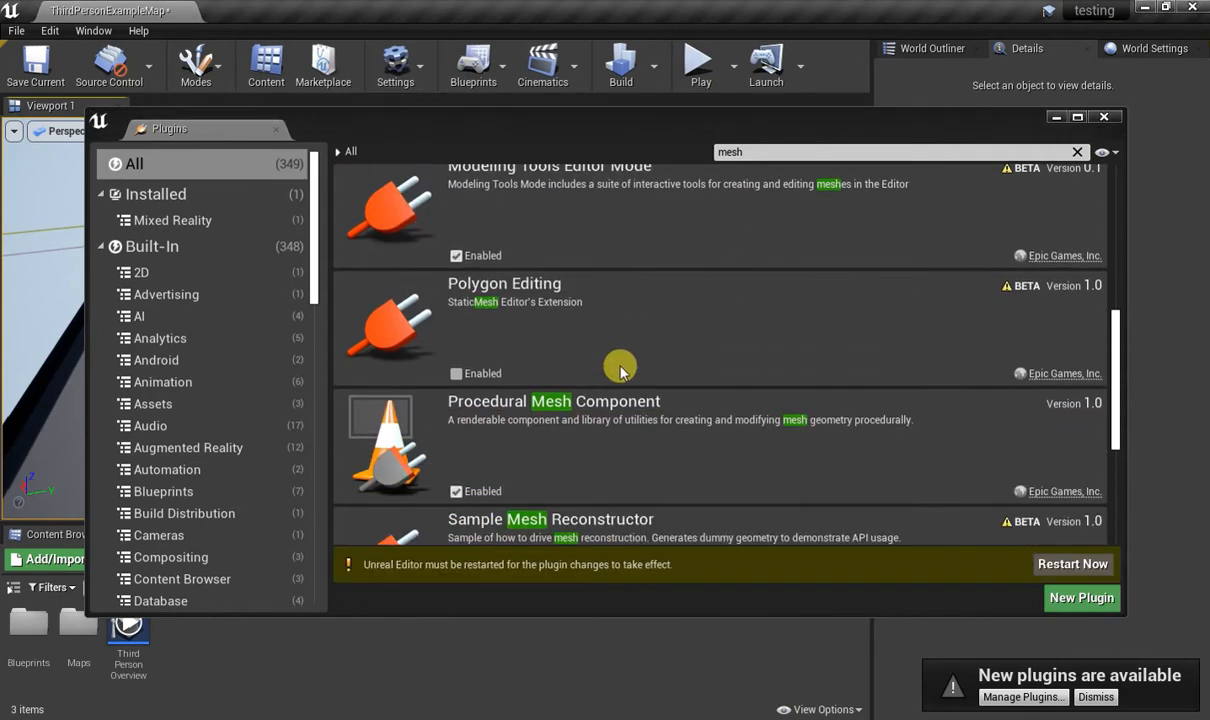
scroll(615, 350, up, 1)
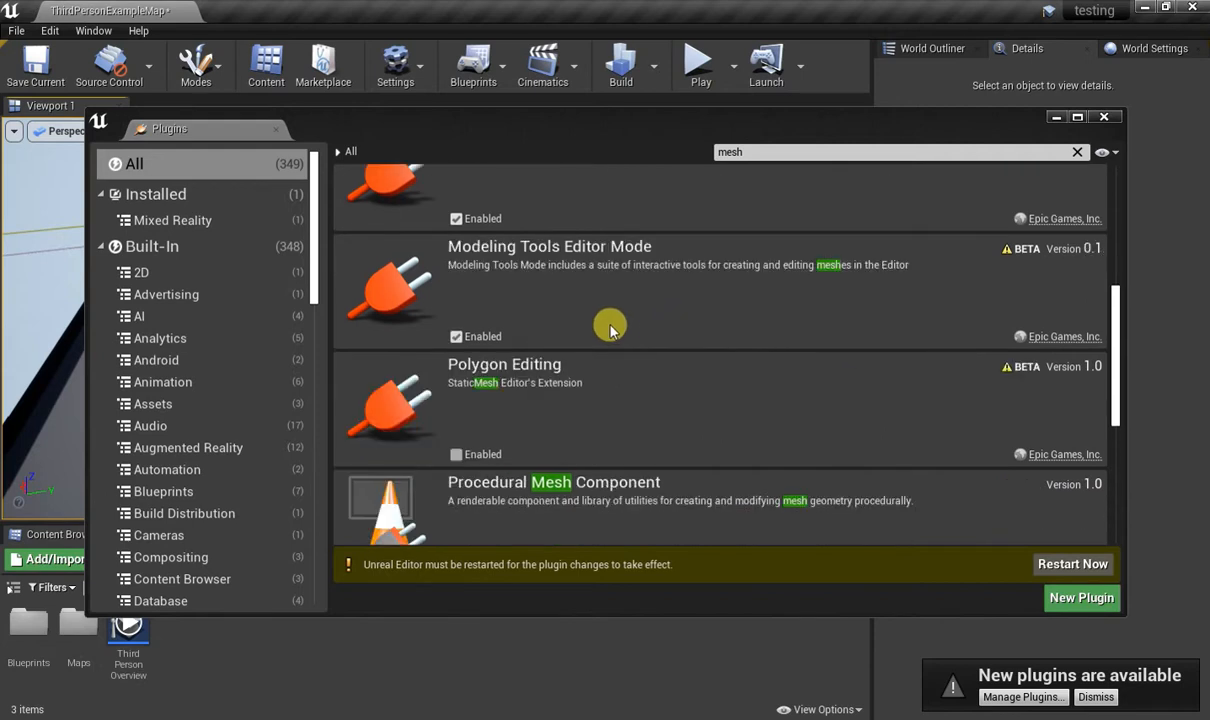
click(1064, 566)
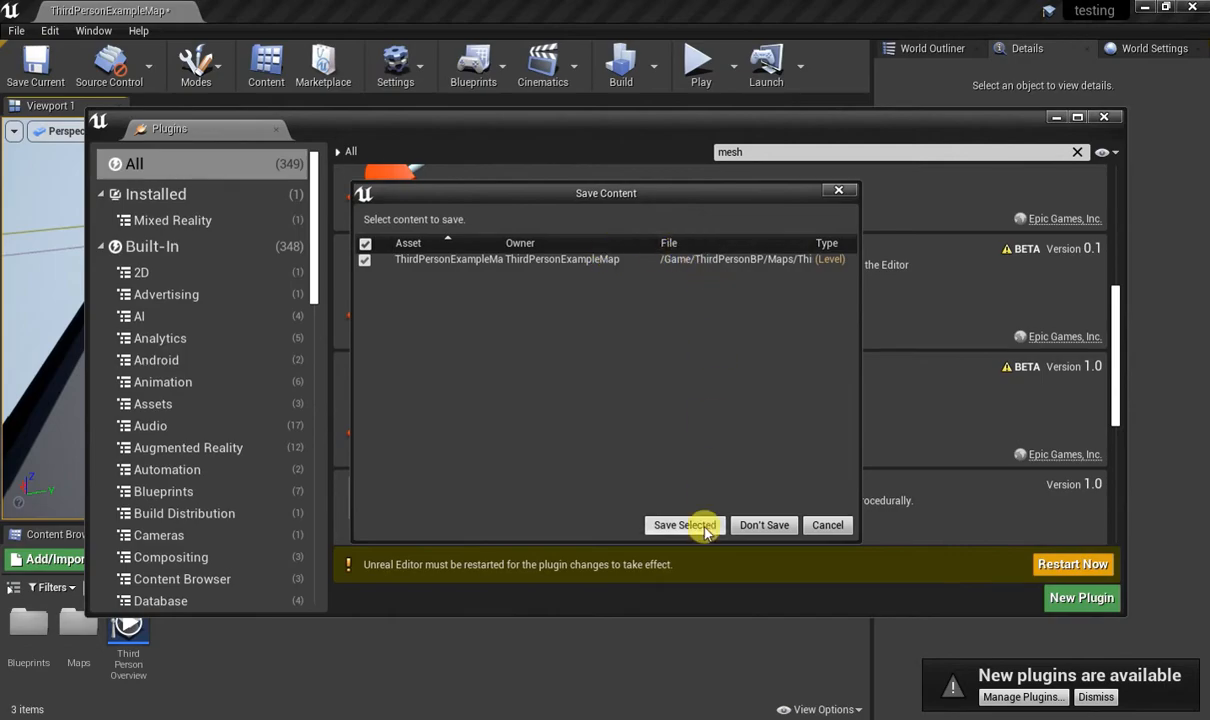
click(655, 525)
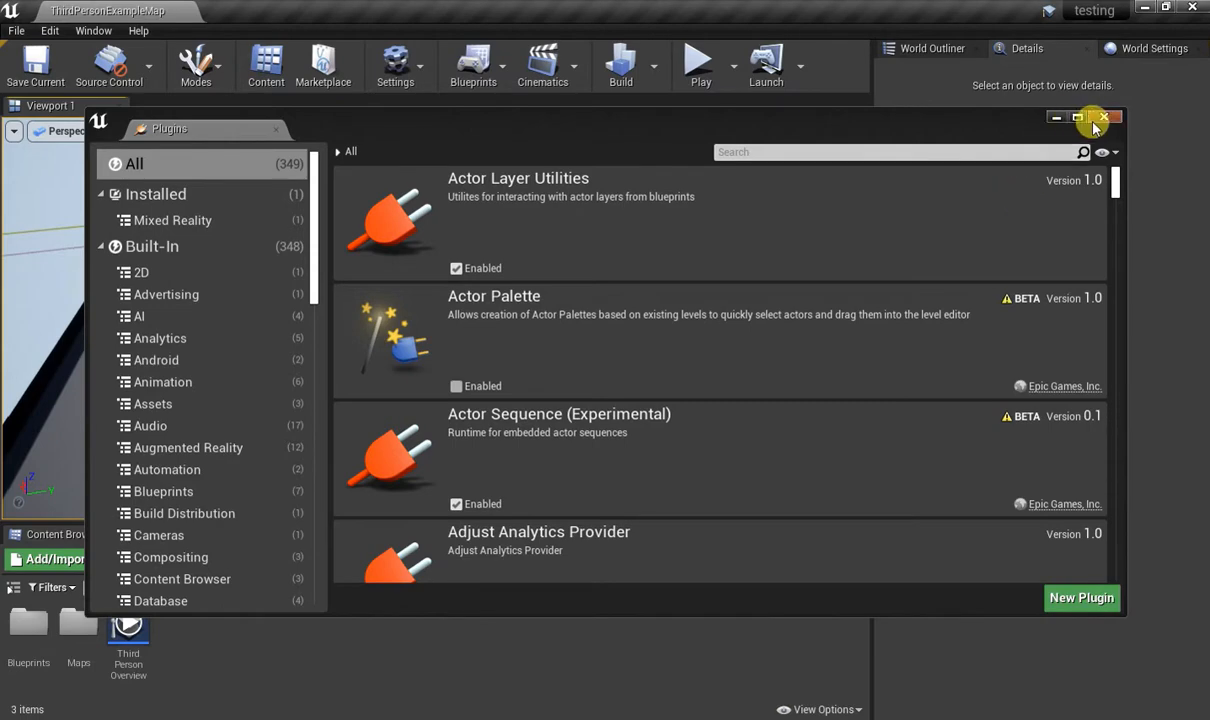
click(1104, 120)
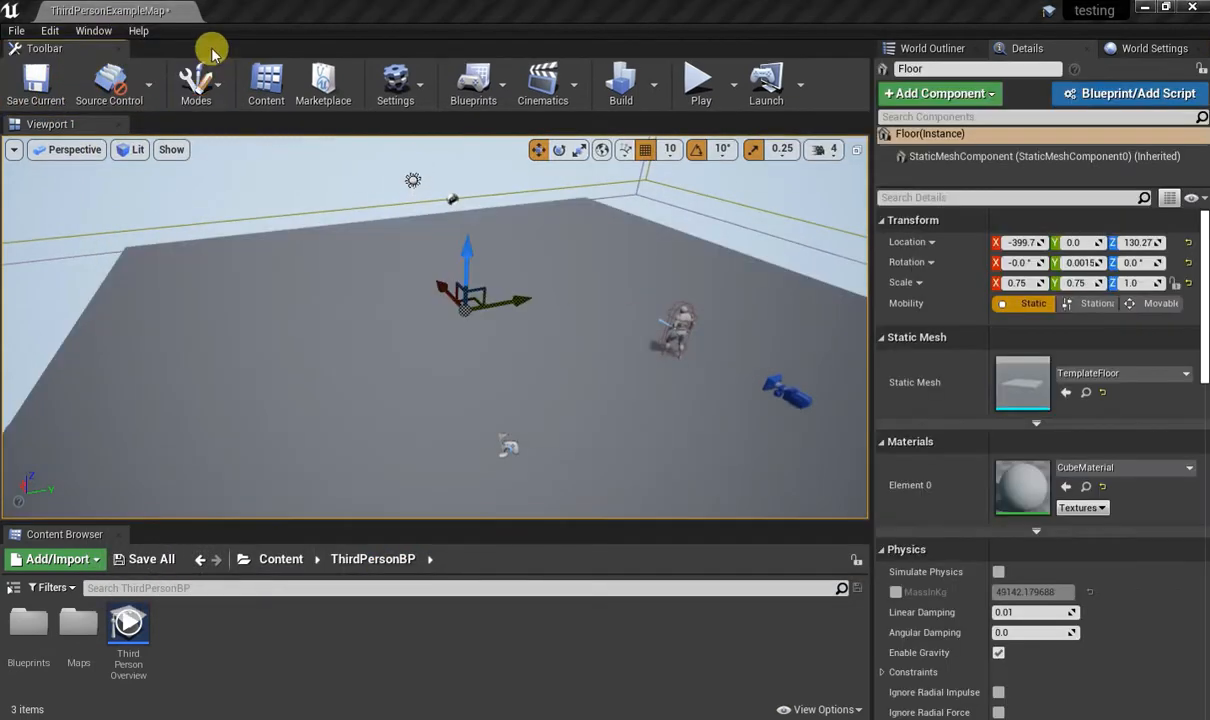
Enable Legacy Editor Mode UI in the Editor Preferences and restart the editor, saving the modified map content.
click(196, 84)
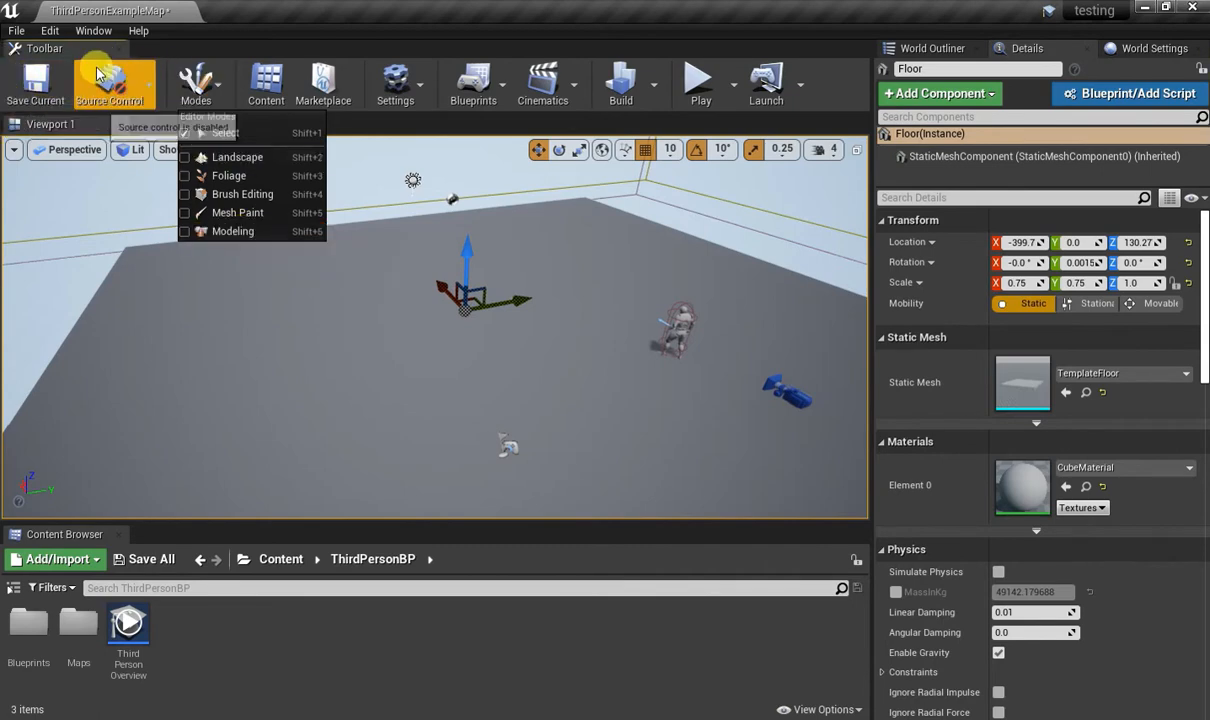
click(92, 30)
mouse_move(20, 32)
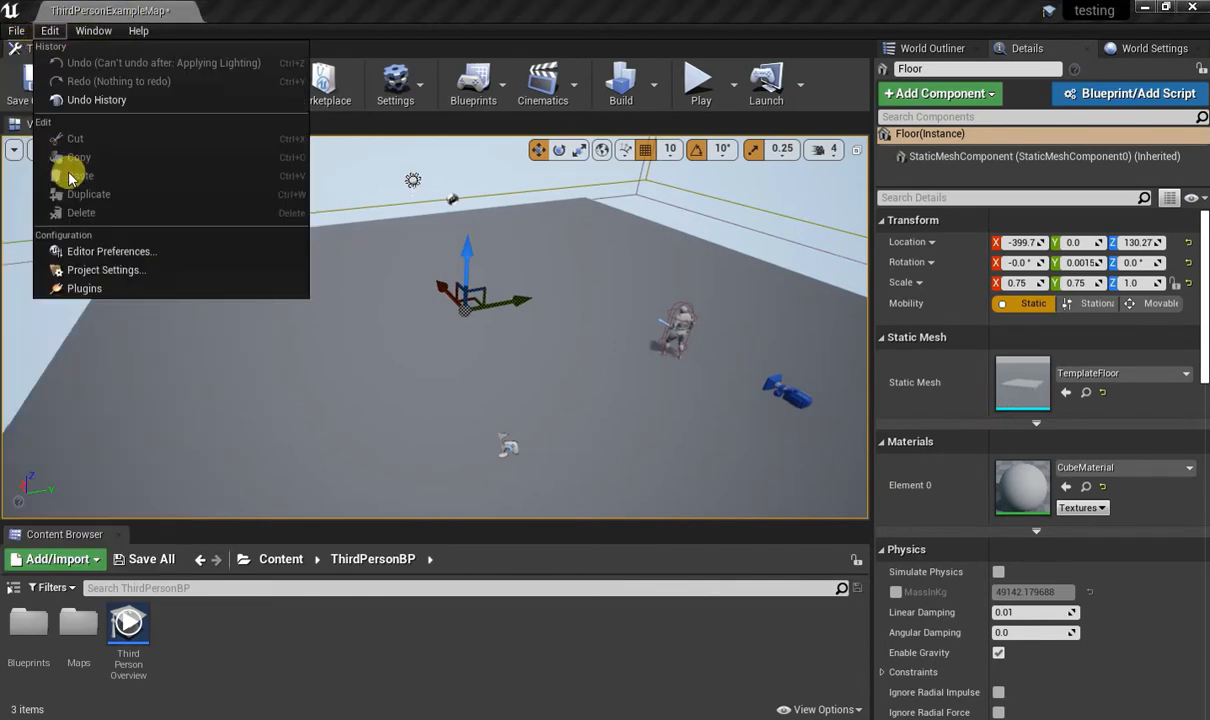
click(108, 251)
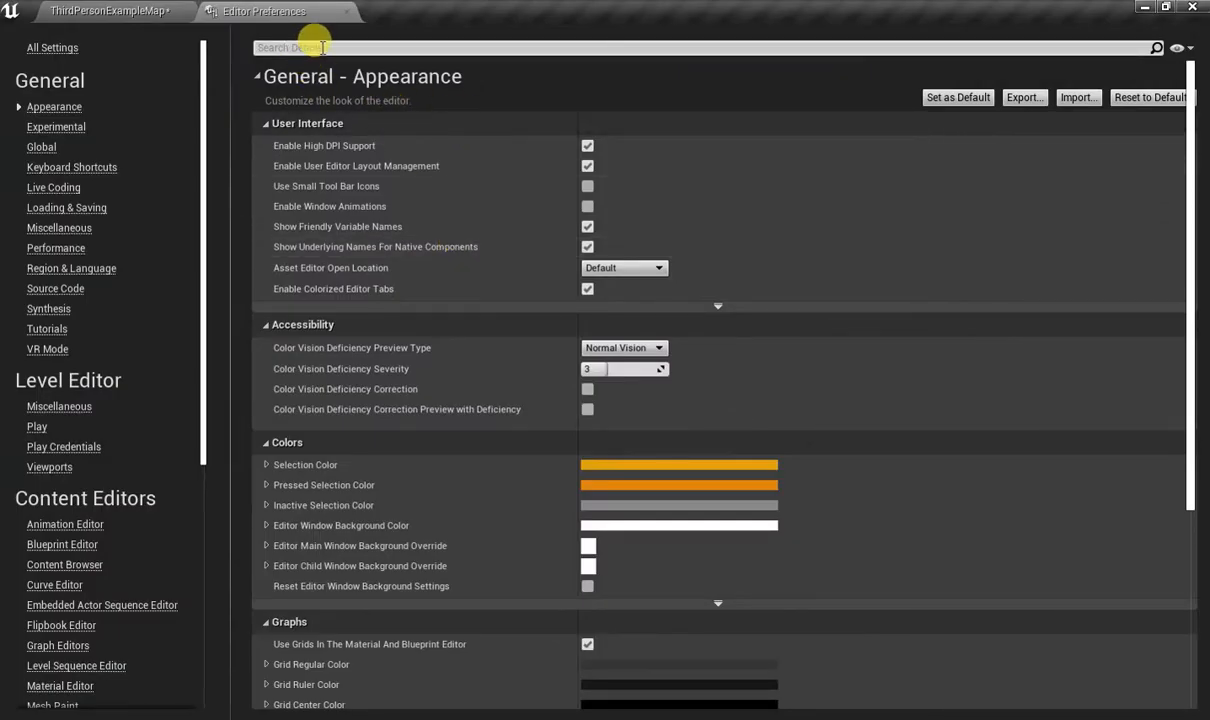
click(322, 47)
text(lega)
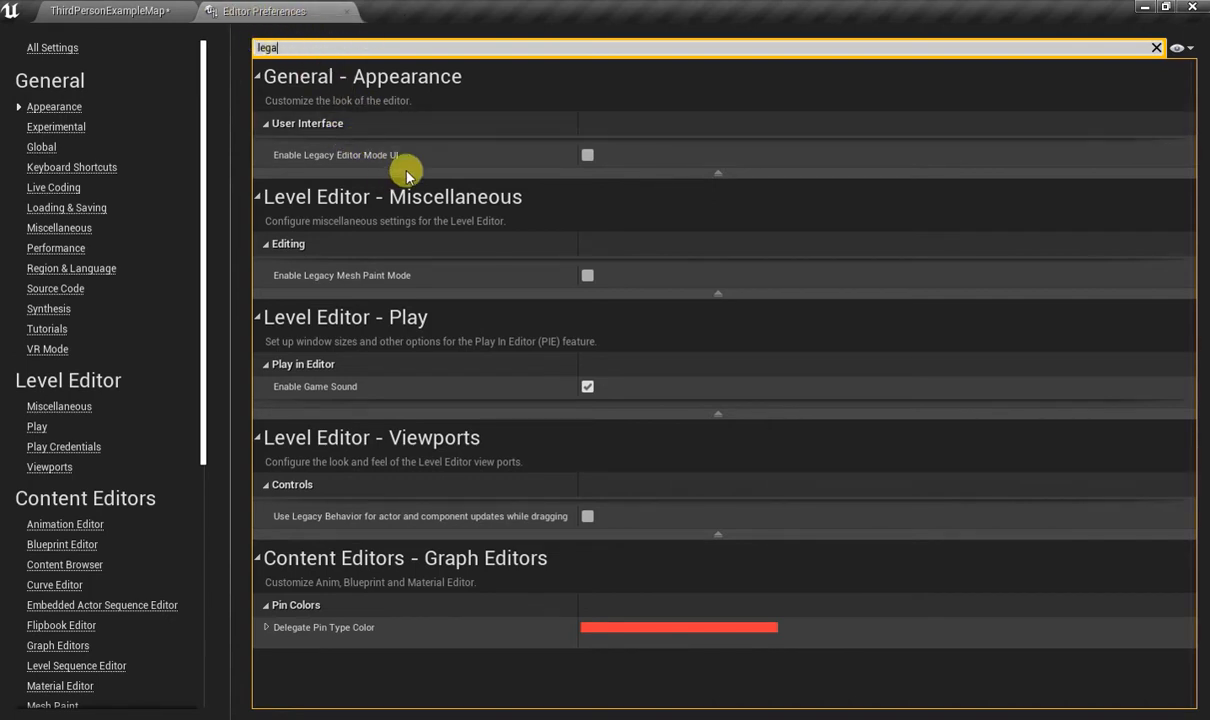
click(587, 160)
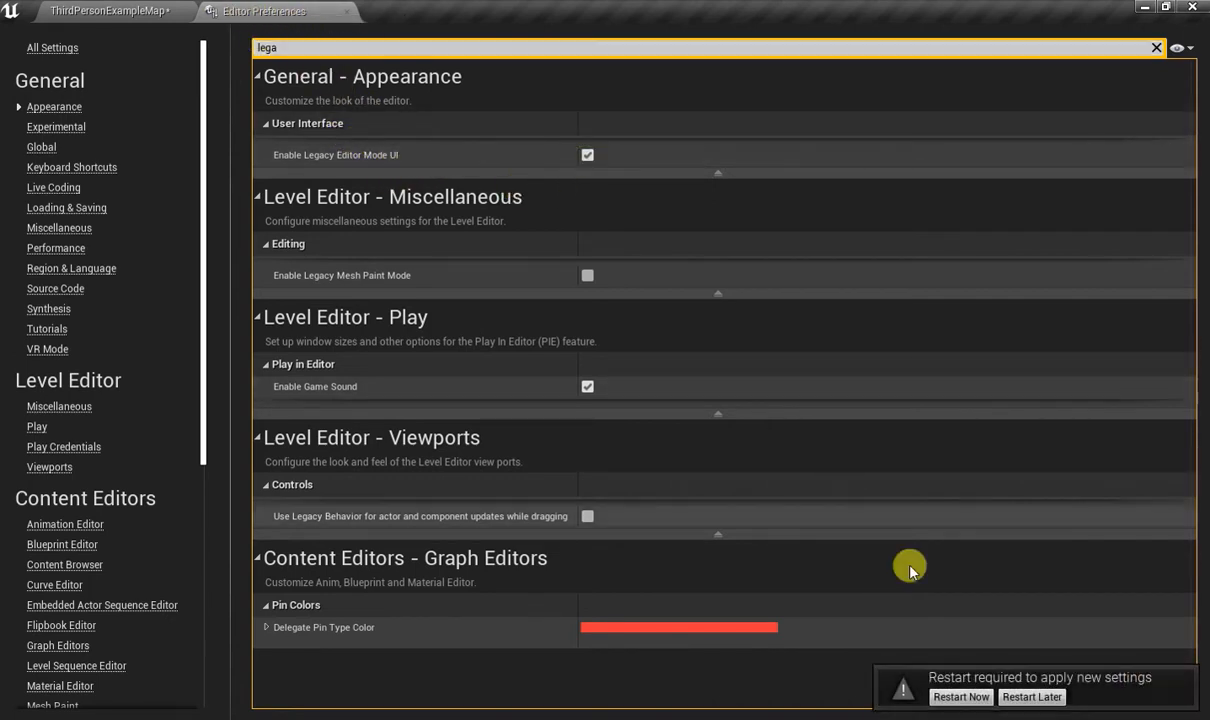
click(946, 699)
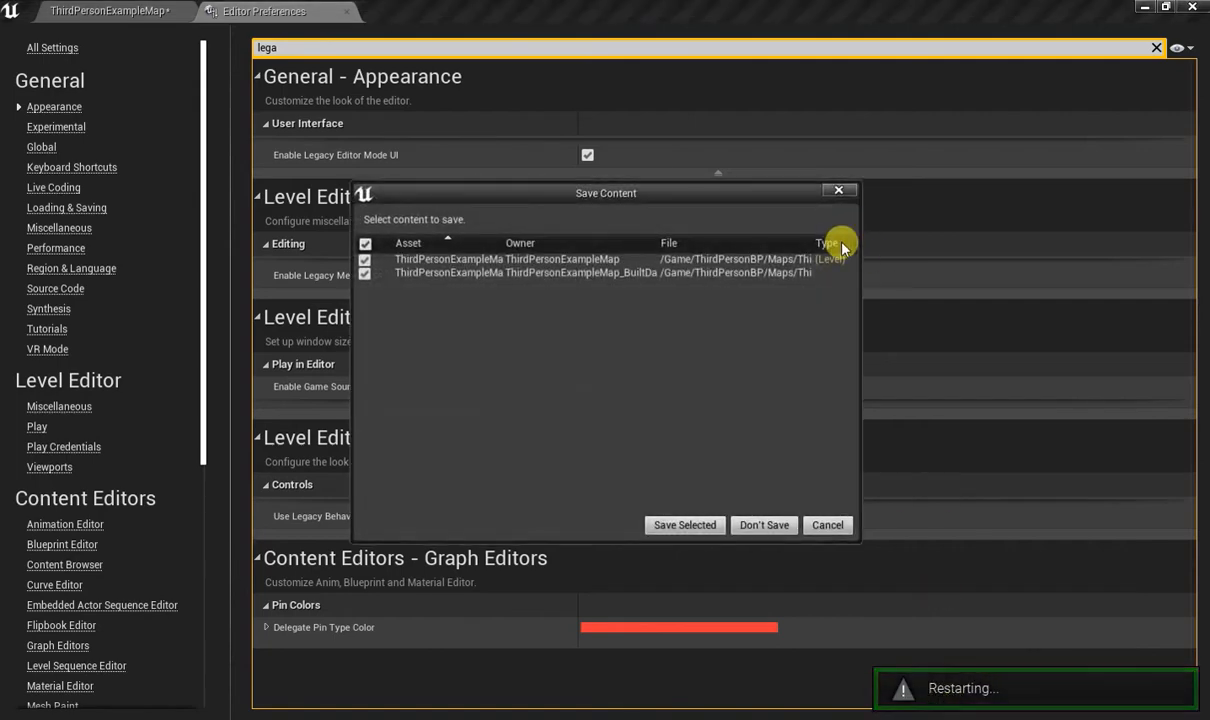
click(690, 525)
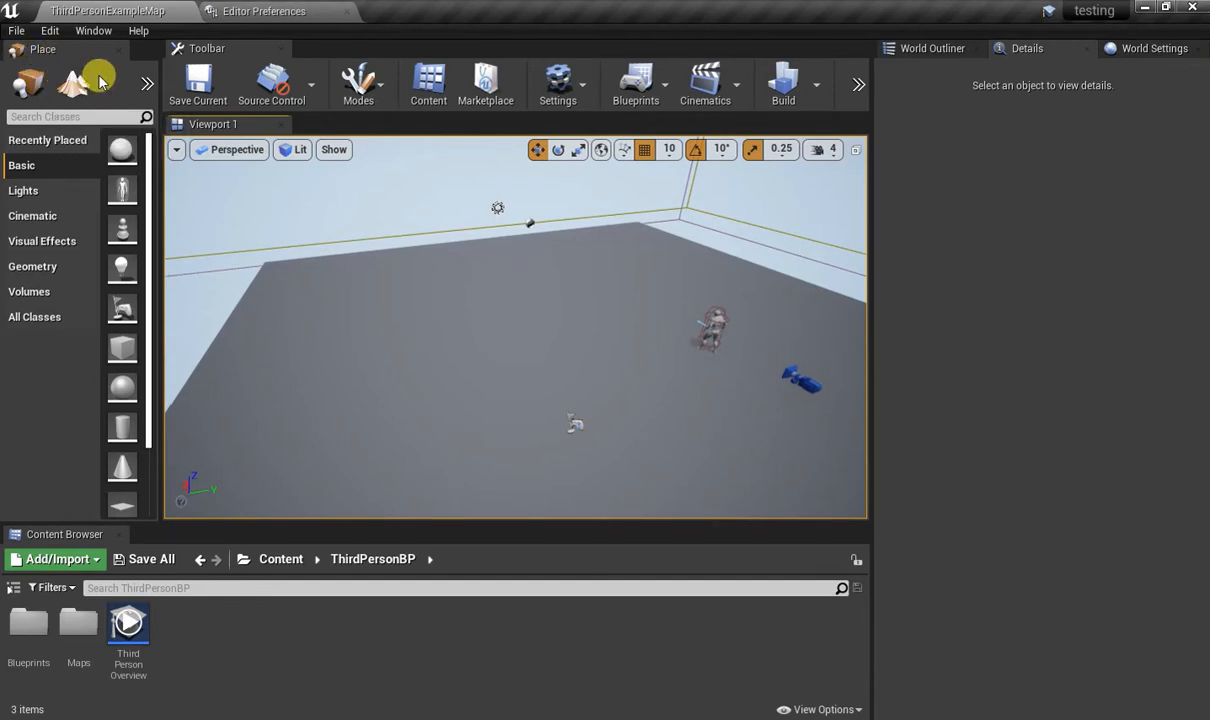
Switch the editor to Modeling mode and narrow the modes panel to enlarge the viewport.
click(143, 83)
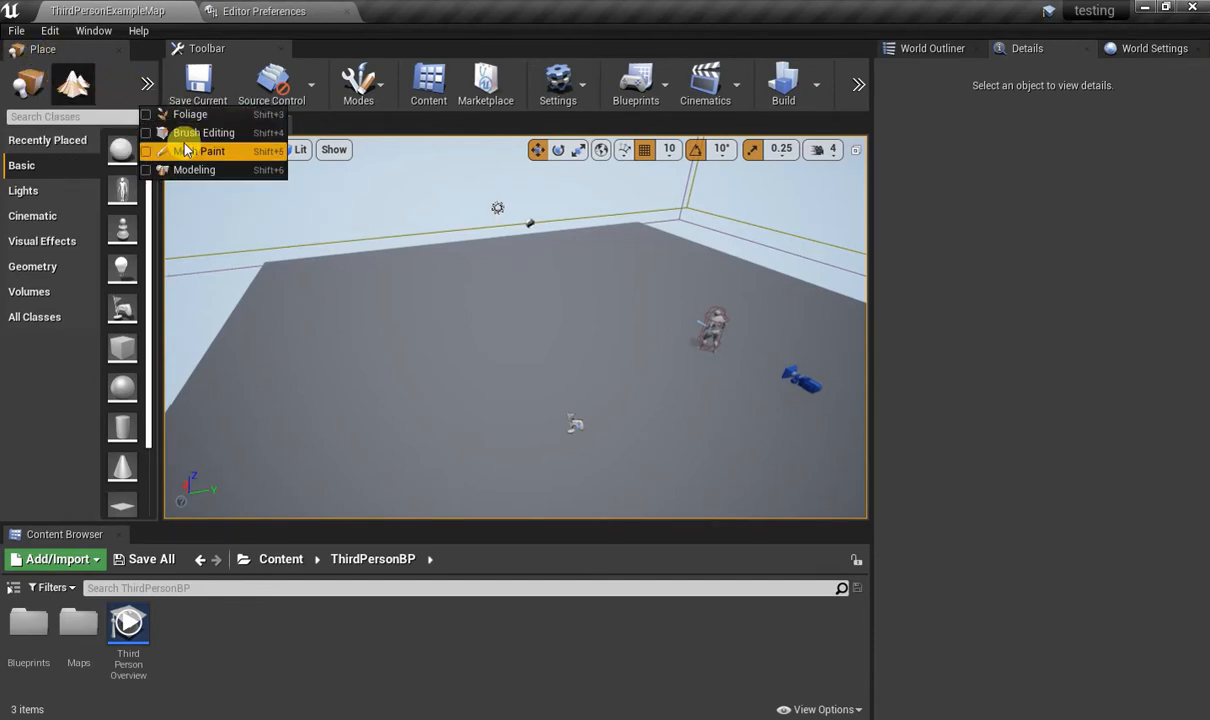
drag(152, 84, 220, 105)
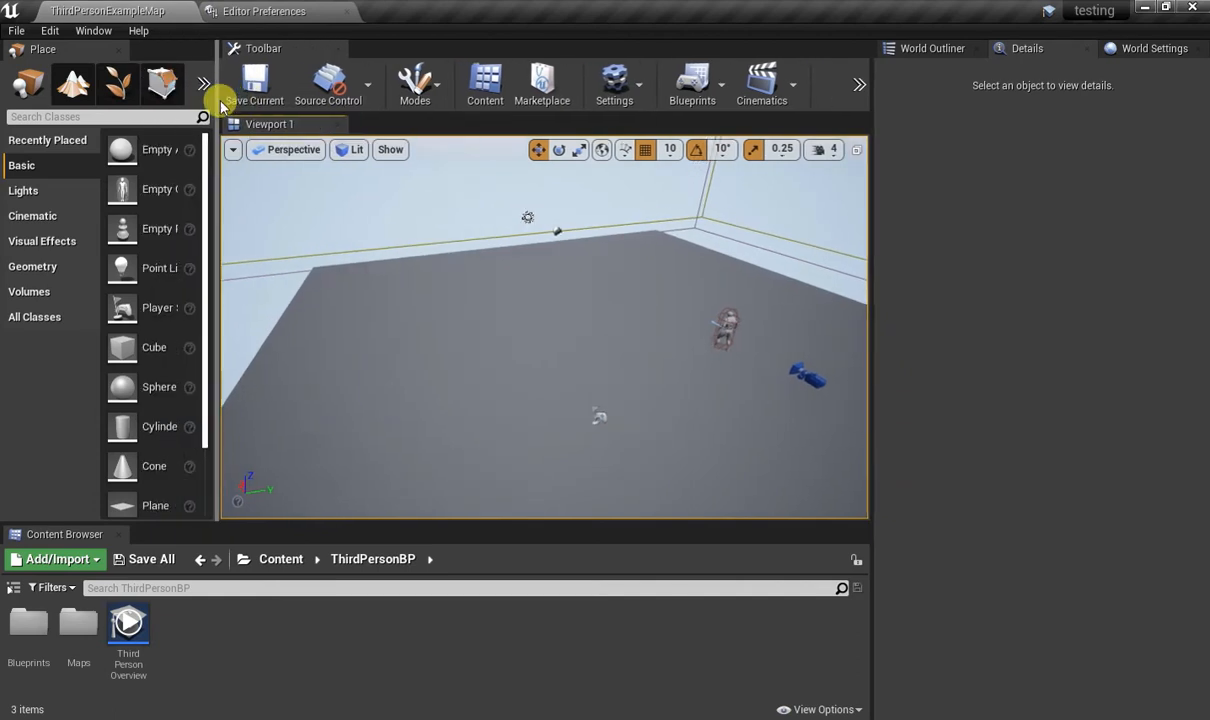
click(201, 90)
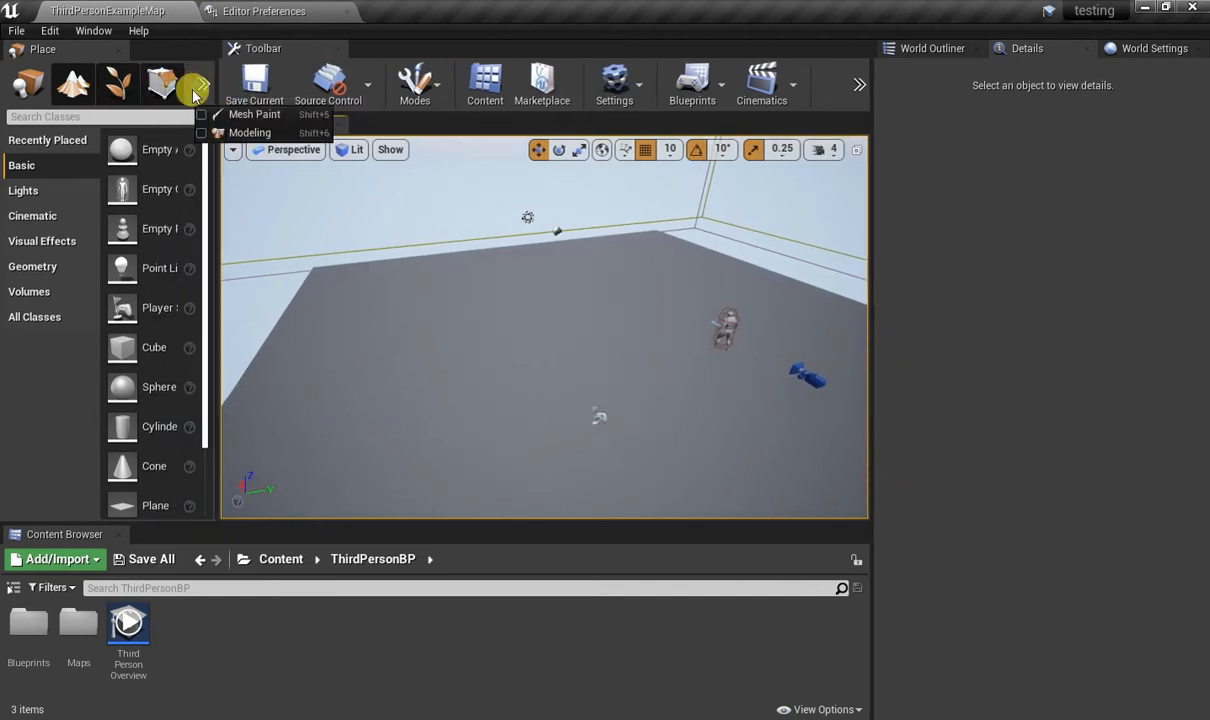
click(216, 127)
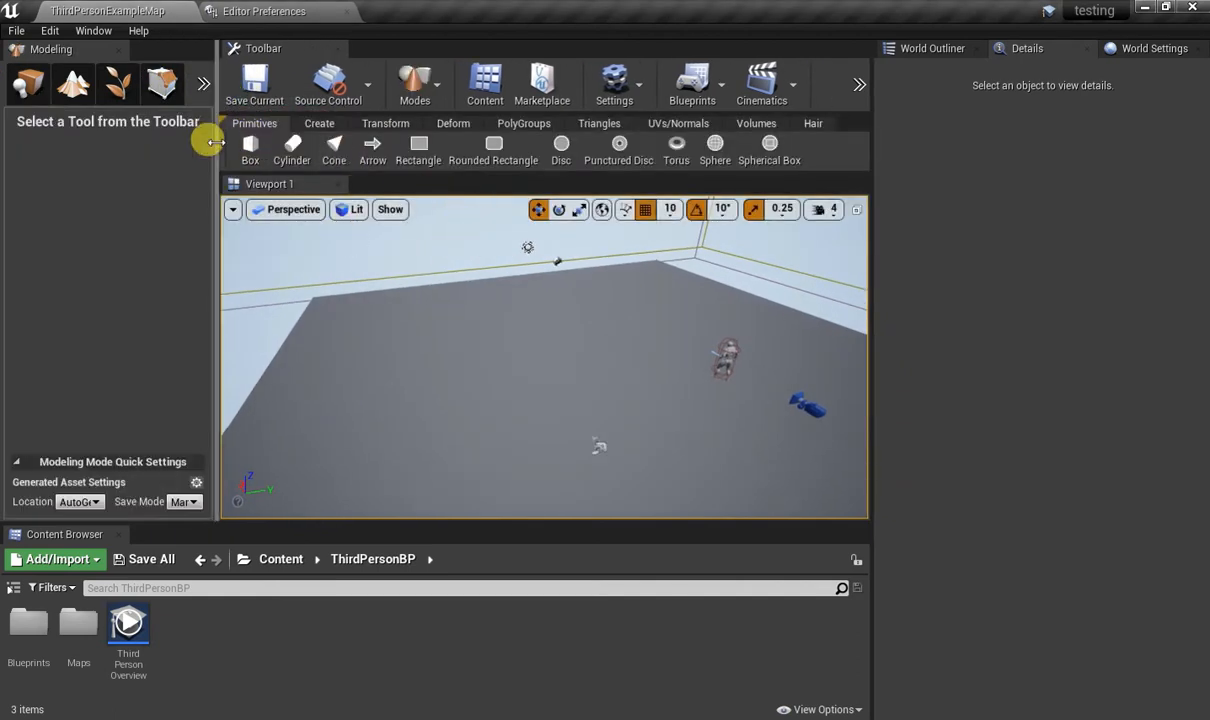
drag(216, 140, 124, 141)
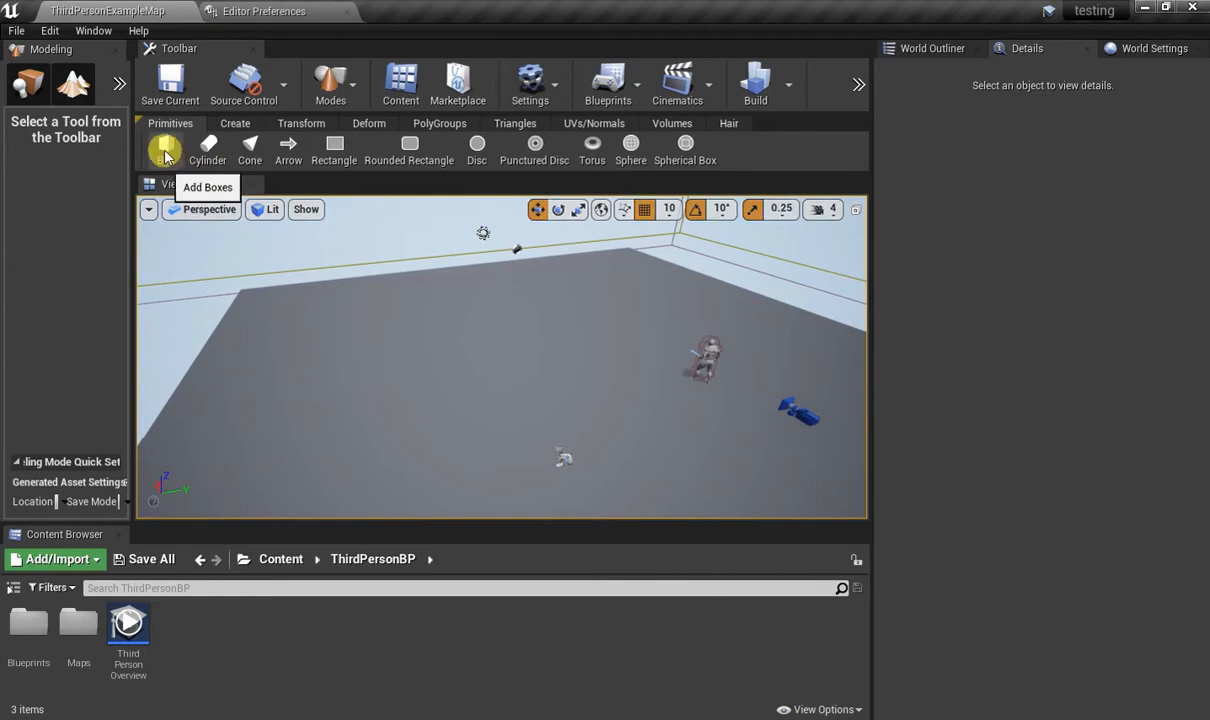
Start adding a box primitive over the open floor and set its height to about 290.
right_drag(537, 343, 359, 281)
key(w)
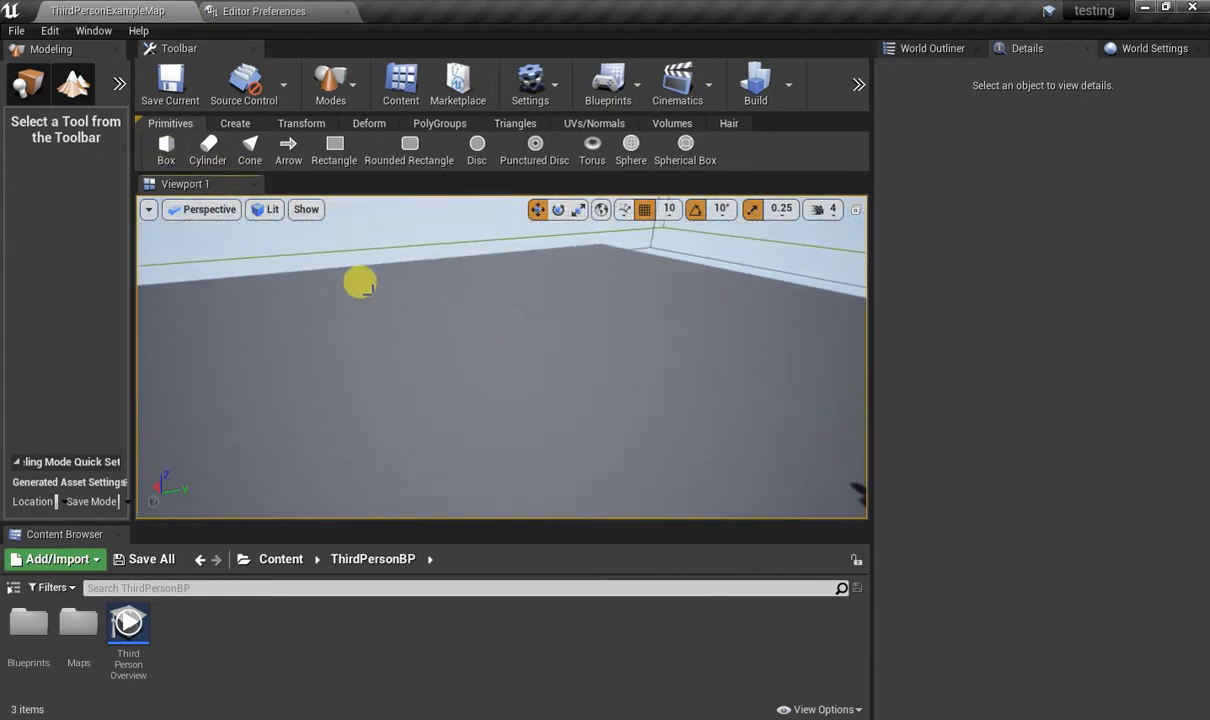
click(165, 152)
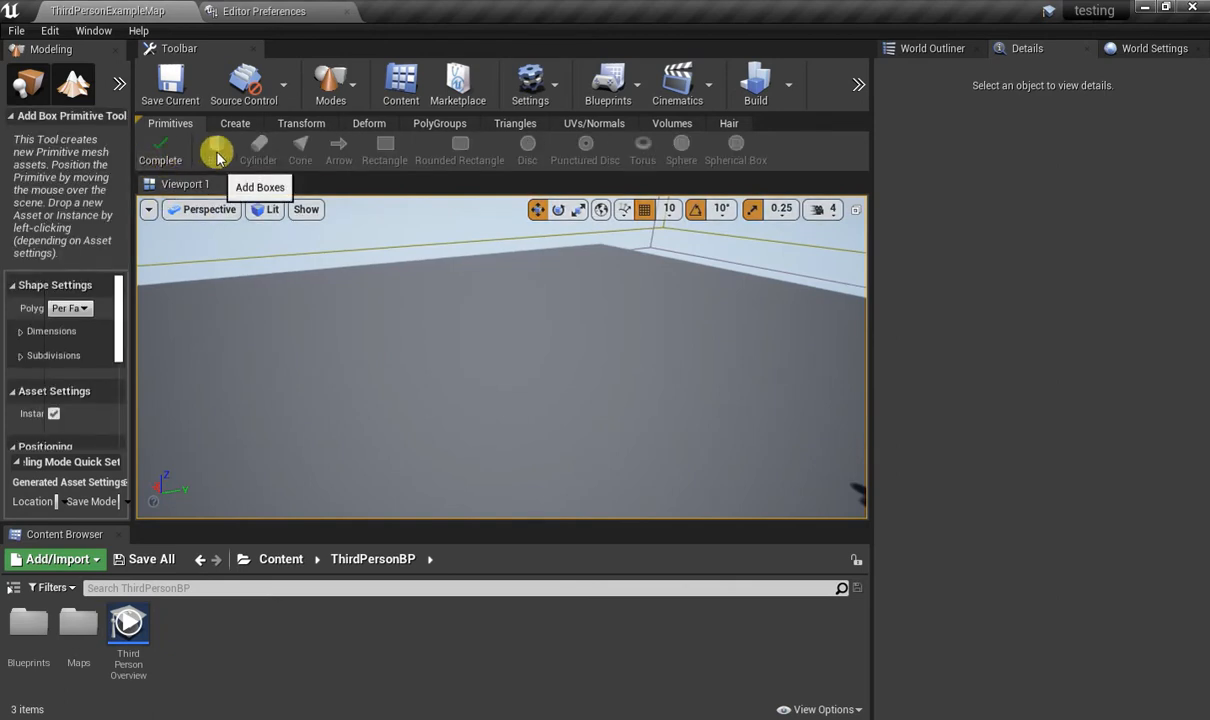
drag(134, 322, 207, 322)
click(50, 281)
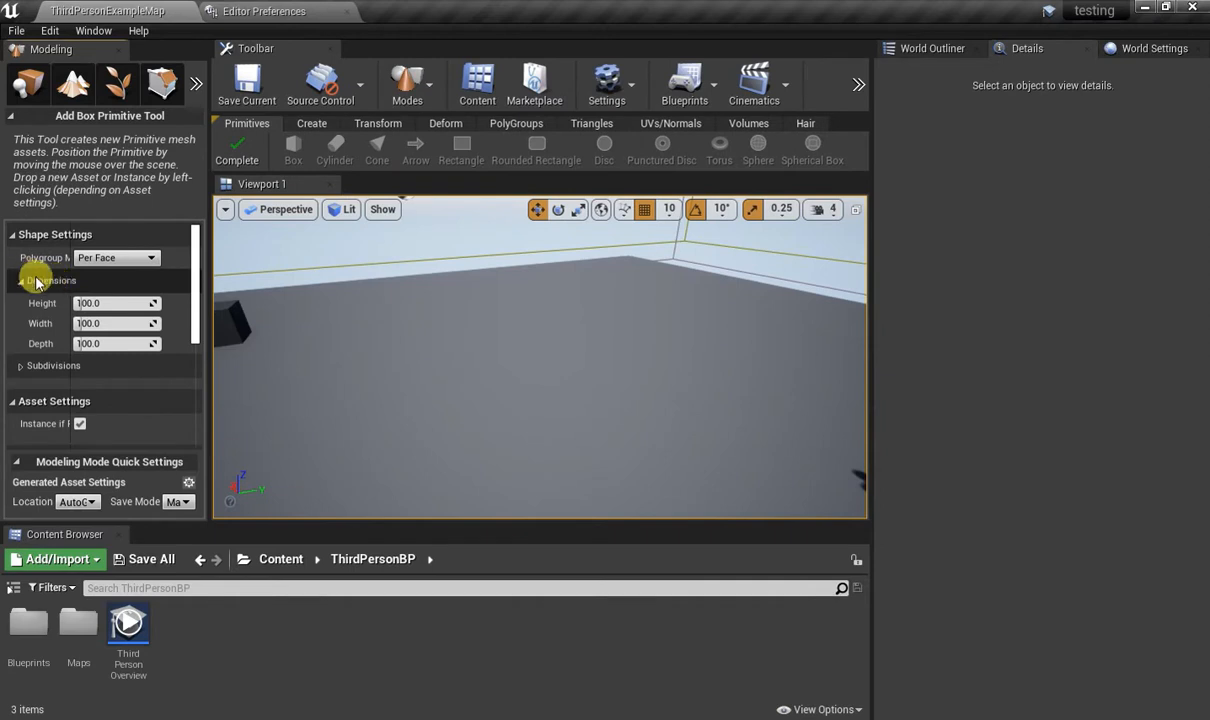
drag(84, 303, 85, 304)
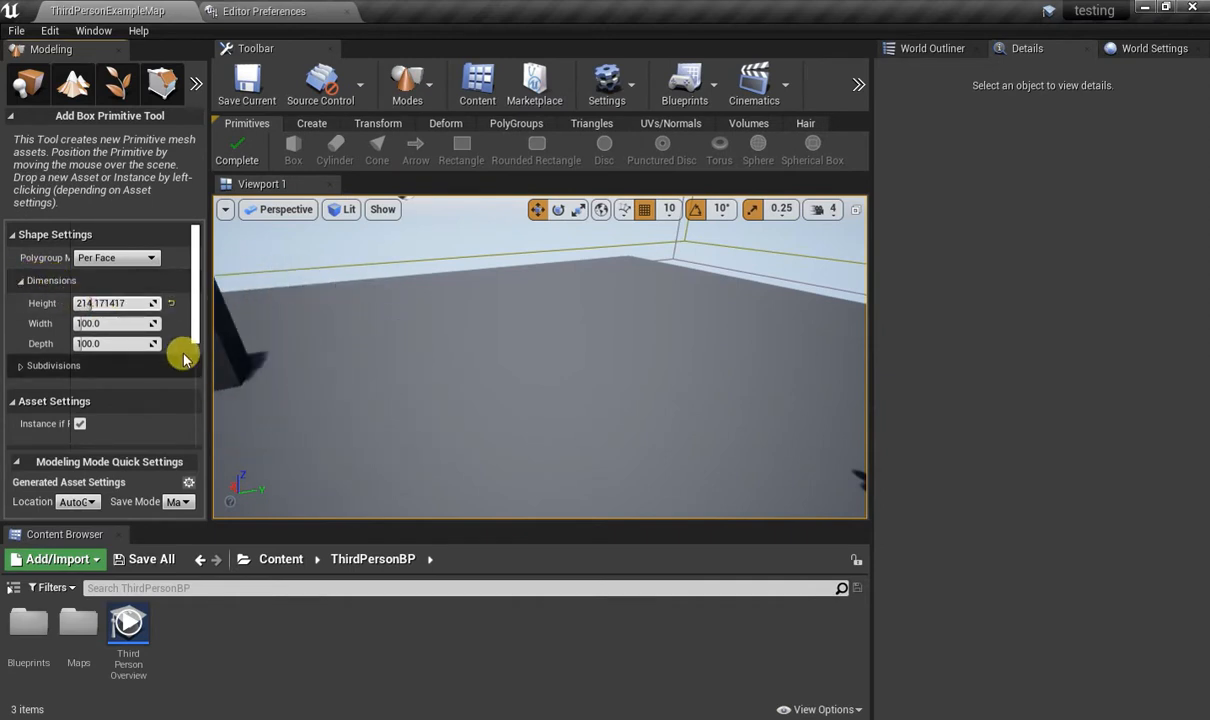
drag(89, 303, 95, 303)
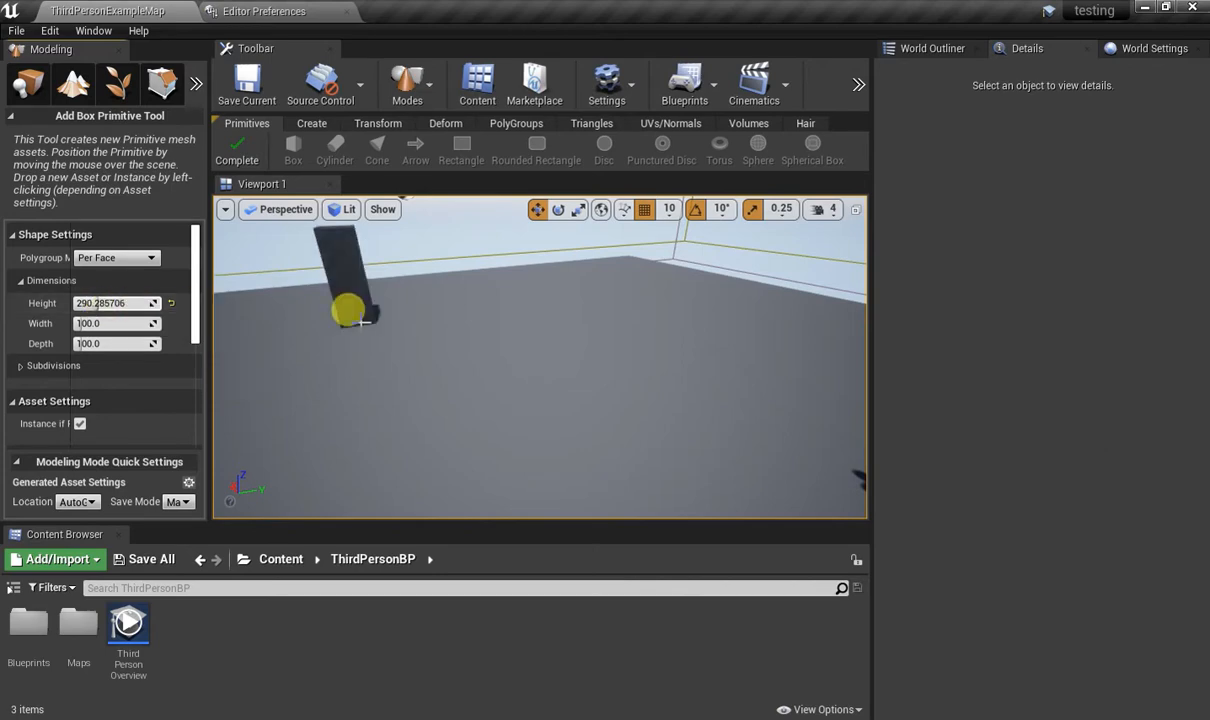
Place two of the tall boxes upright on the floor and one horizontally as a crossbar between them.
click(413, 370)
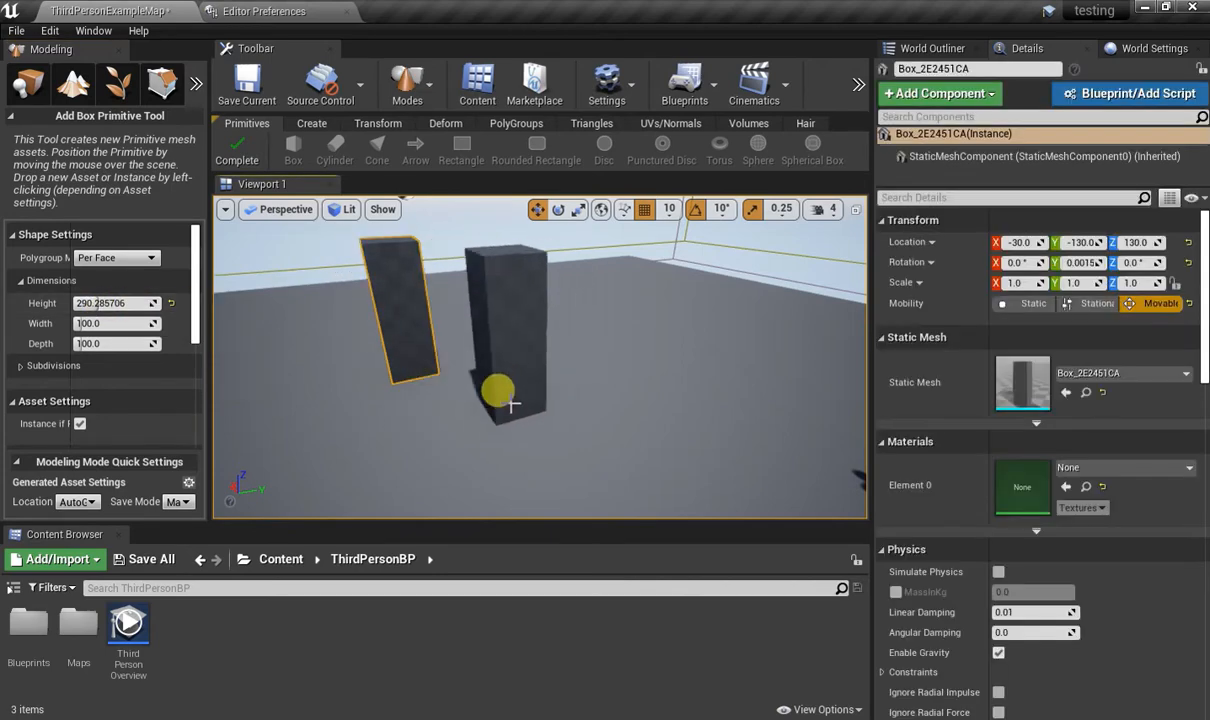
click(508, 350)
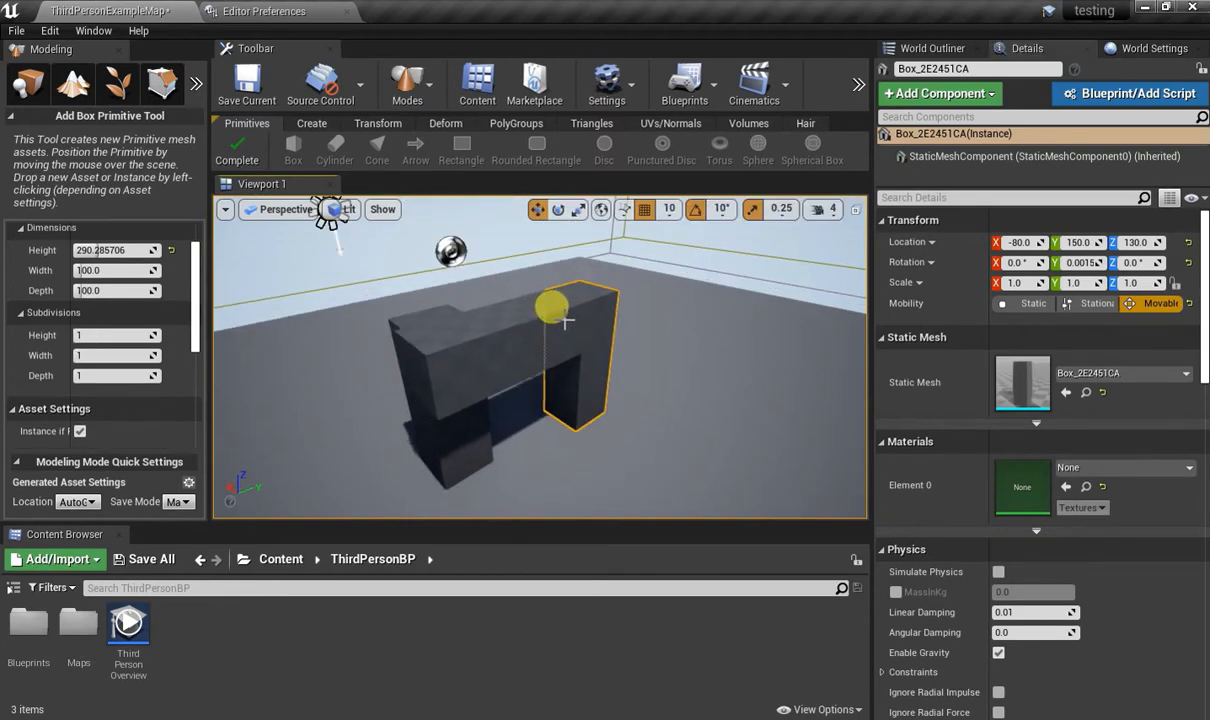
key(ctrl+z)
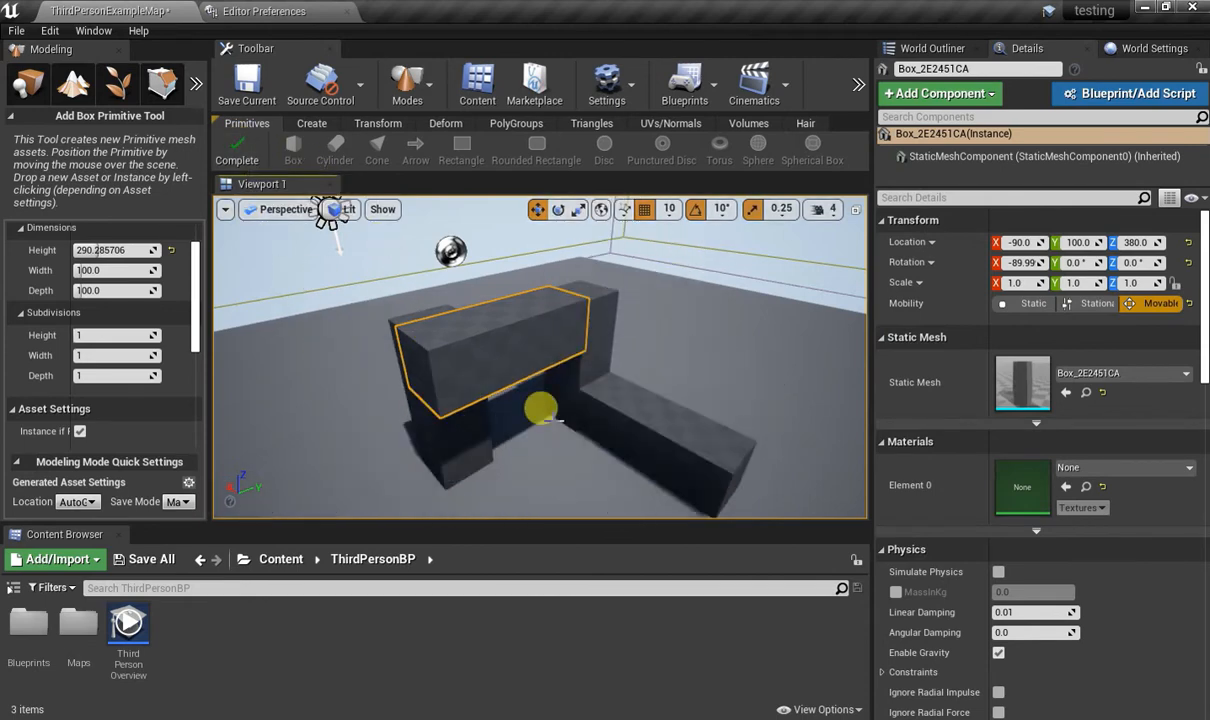
Place four more upright boxes as pillars on the floor beside the bridged pair.
right_drag(585, 430, 799, 515)
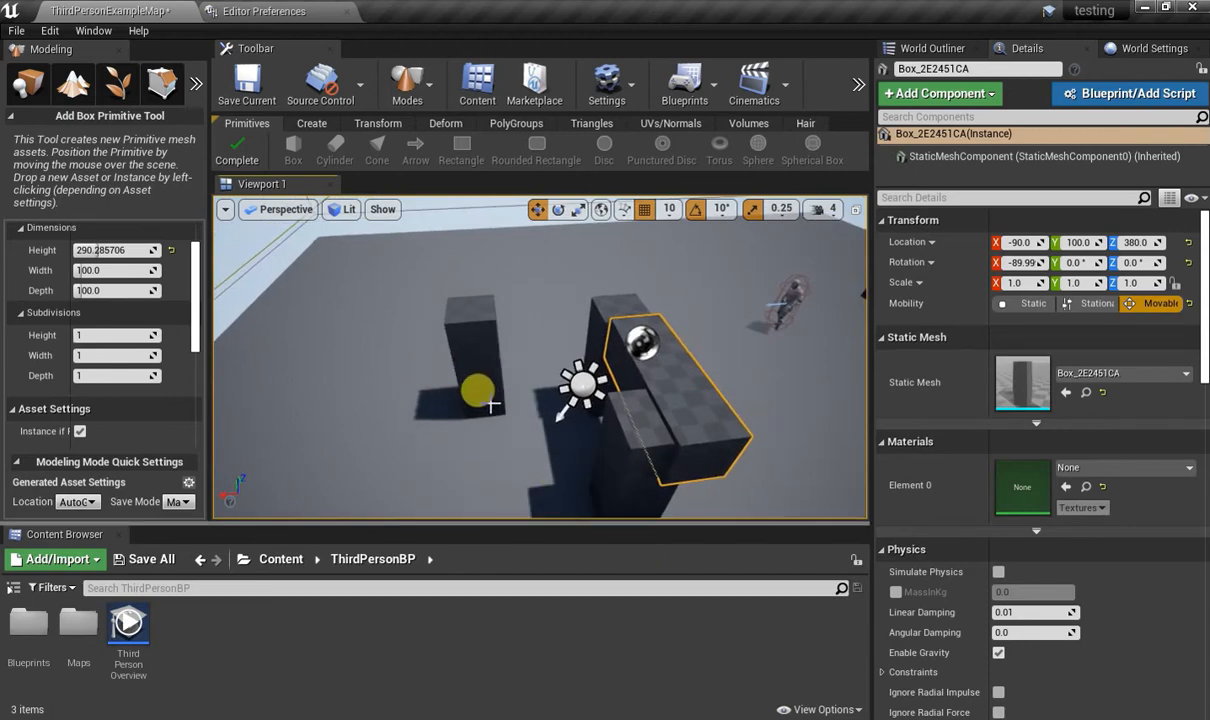
click(505, 408)
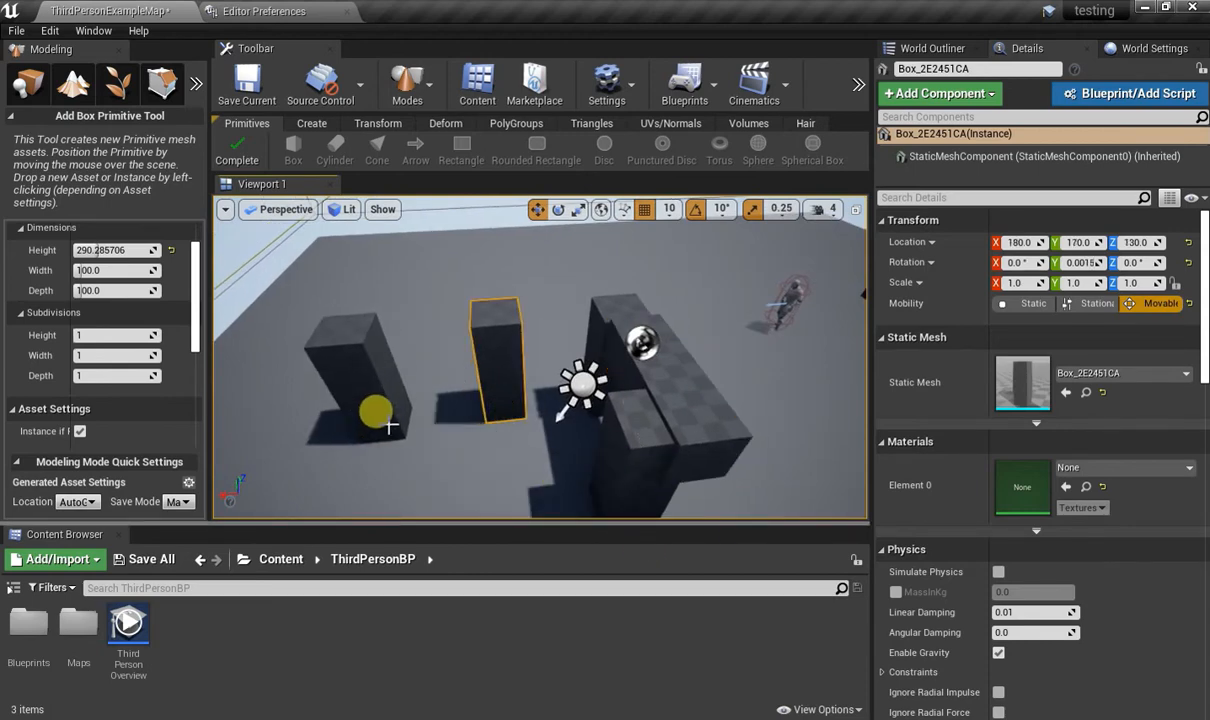
click(380, 420)
right_drag(537, 481, 562, 481)
click(578, 428)
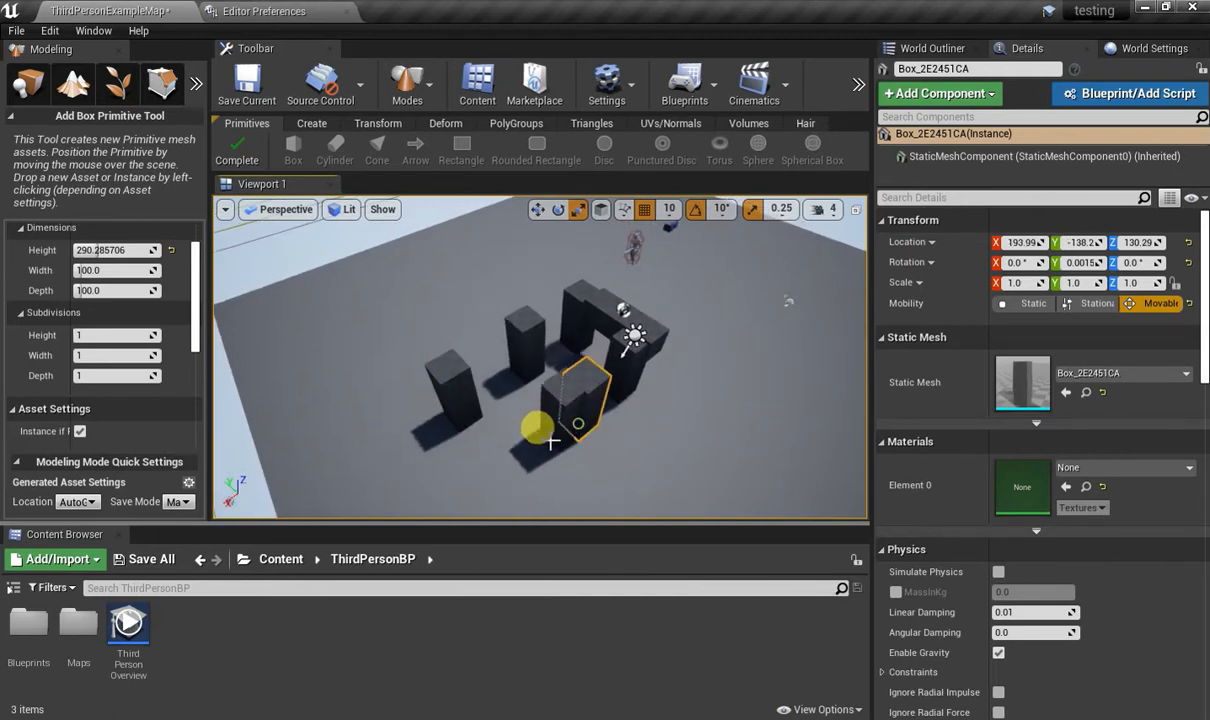
click(505, 474)
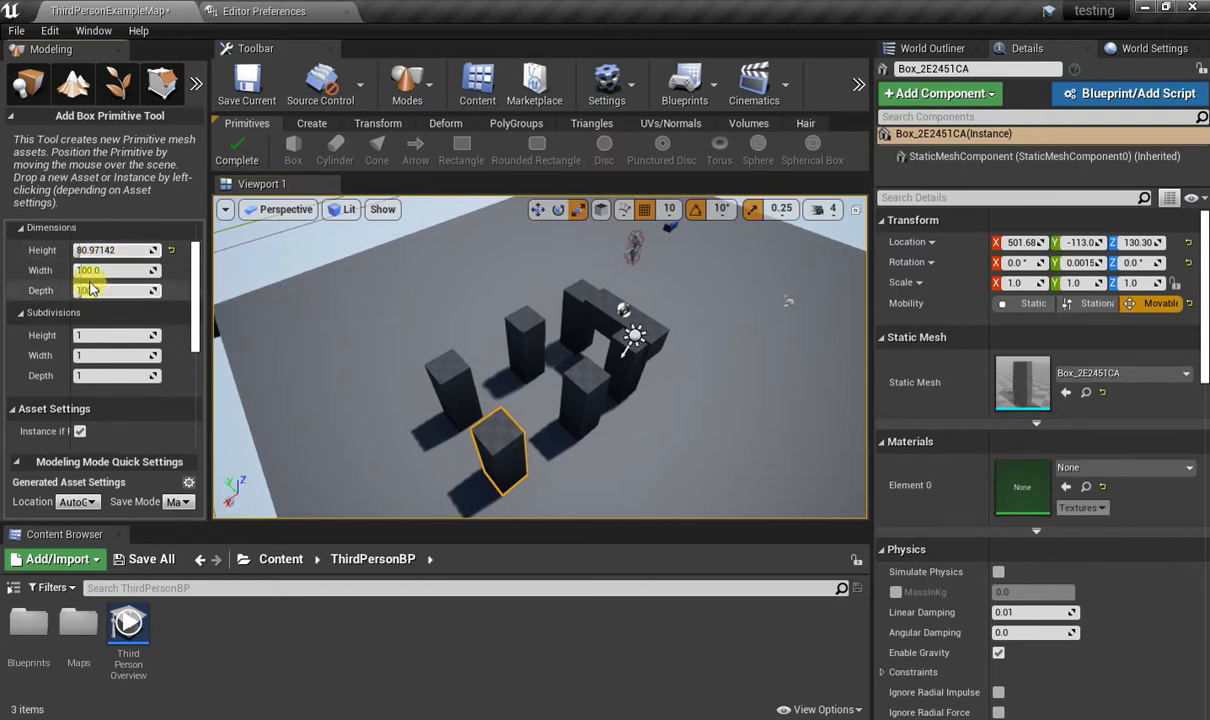
Place a flat box about 81 high, 376 wide and 1000 deep above the pillars and complete the box tool.
drag(89, 272, 103, 270)
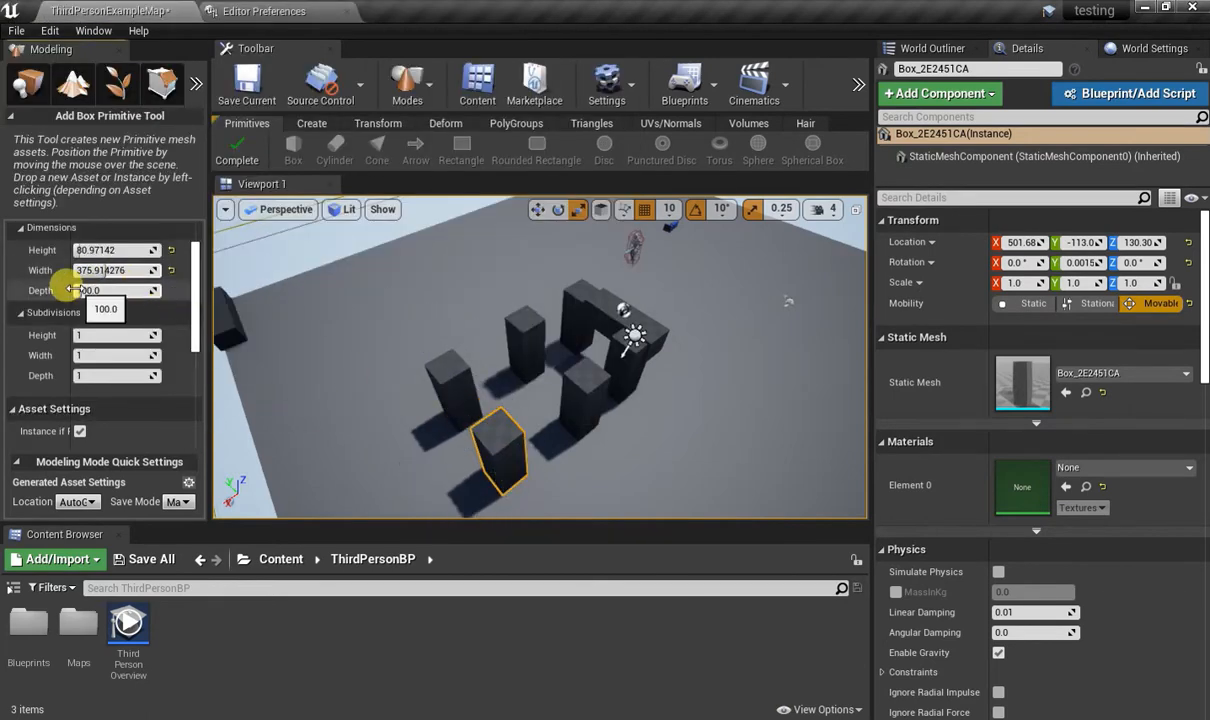
drag(75, 290, 103, 290)
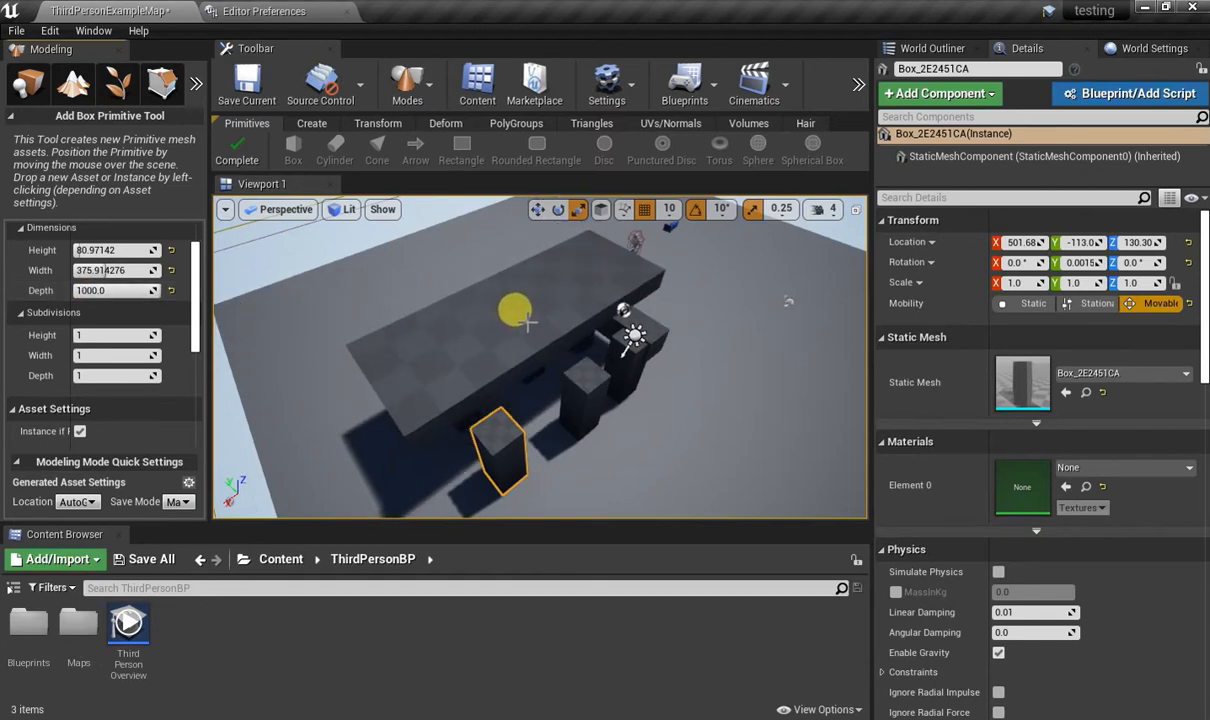
click(528, 323)
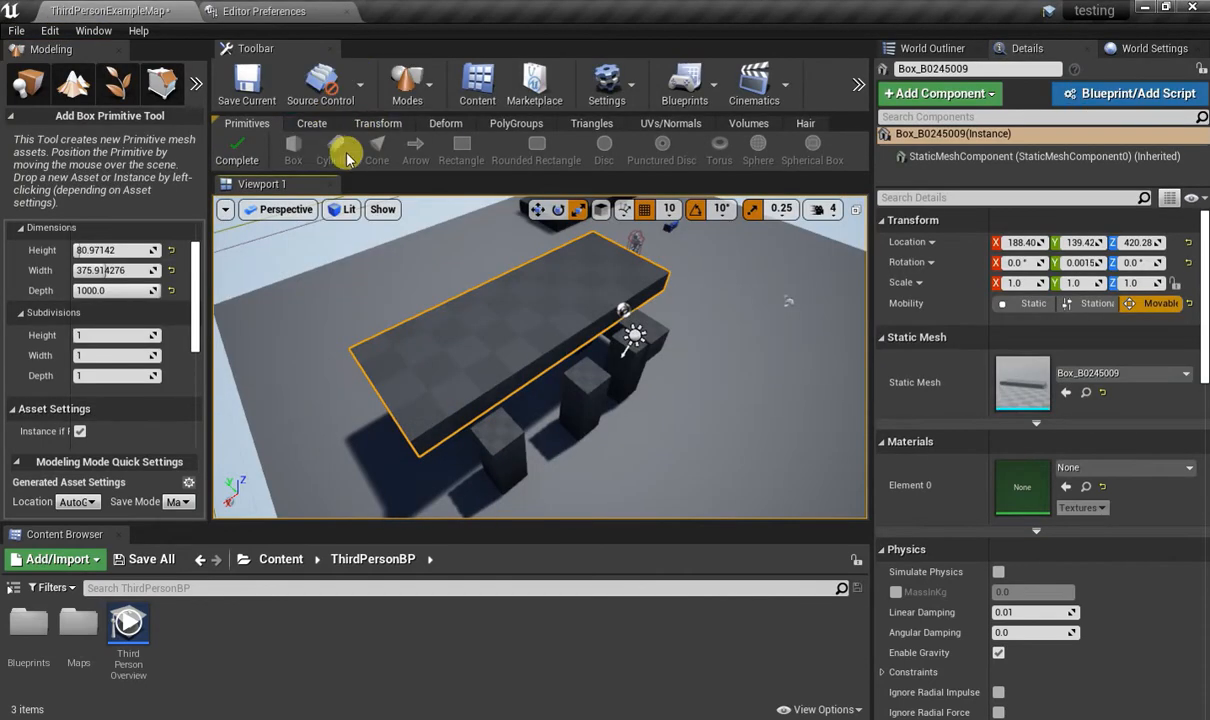
click(237, 149)
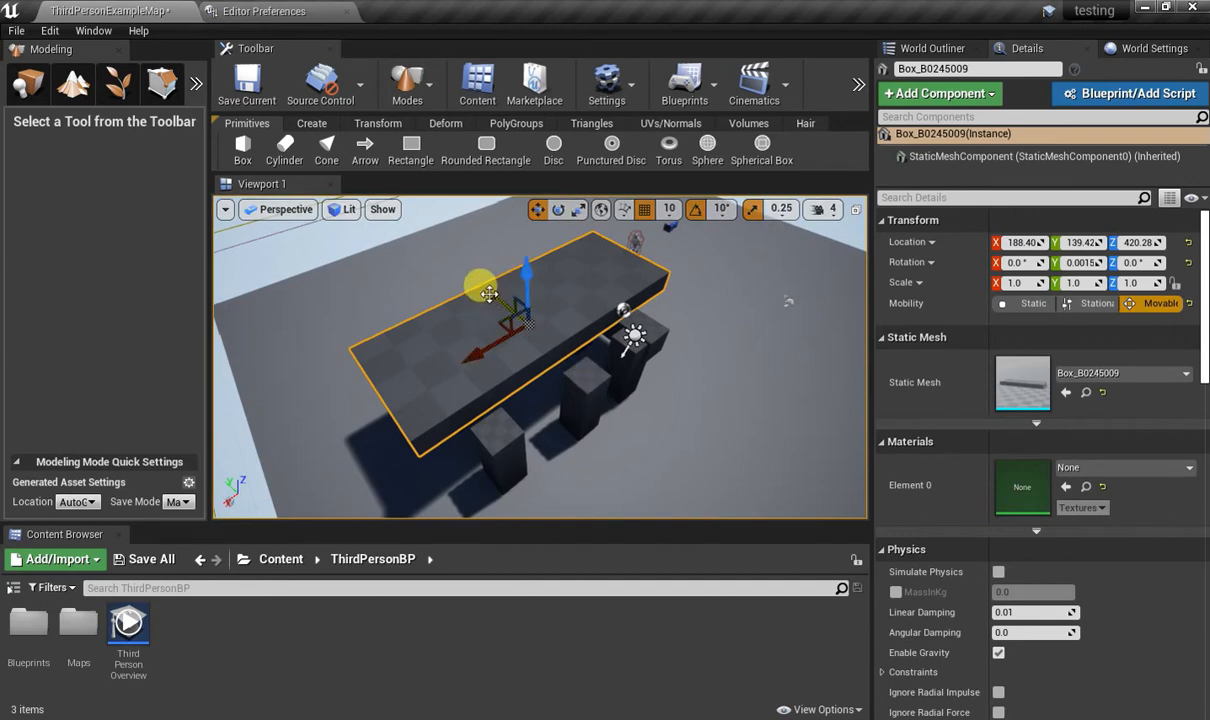
Align the flat slab and the crossbar box over the pillars, with the slab scaled to 0.75 along X.
drag(483, 284, 516, 311)
mouse_move(516, 311)
right_down()
mouse_move(460, 260)
mouse_move(420, 250)
mouse_move(516, 311)
right_up()
click(568, 342)
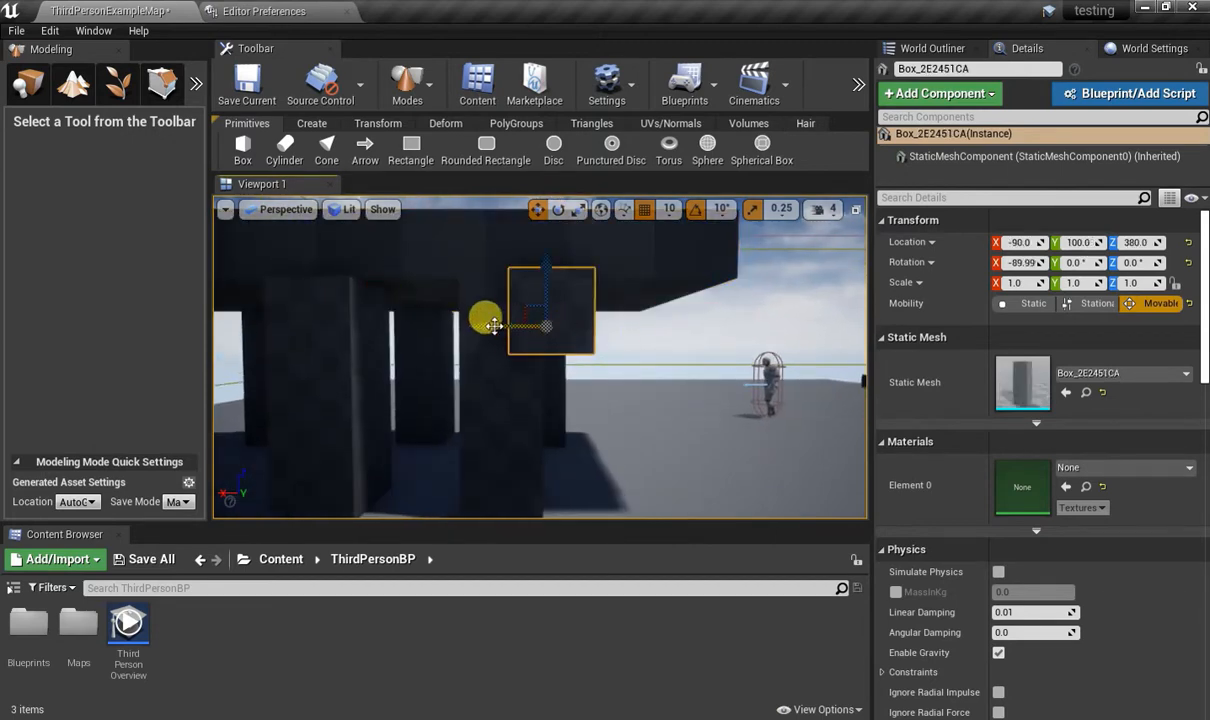
drag(493, 326, 460, 324)
right_drag(530, 380, 612, 424)
click(621, 408)
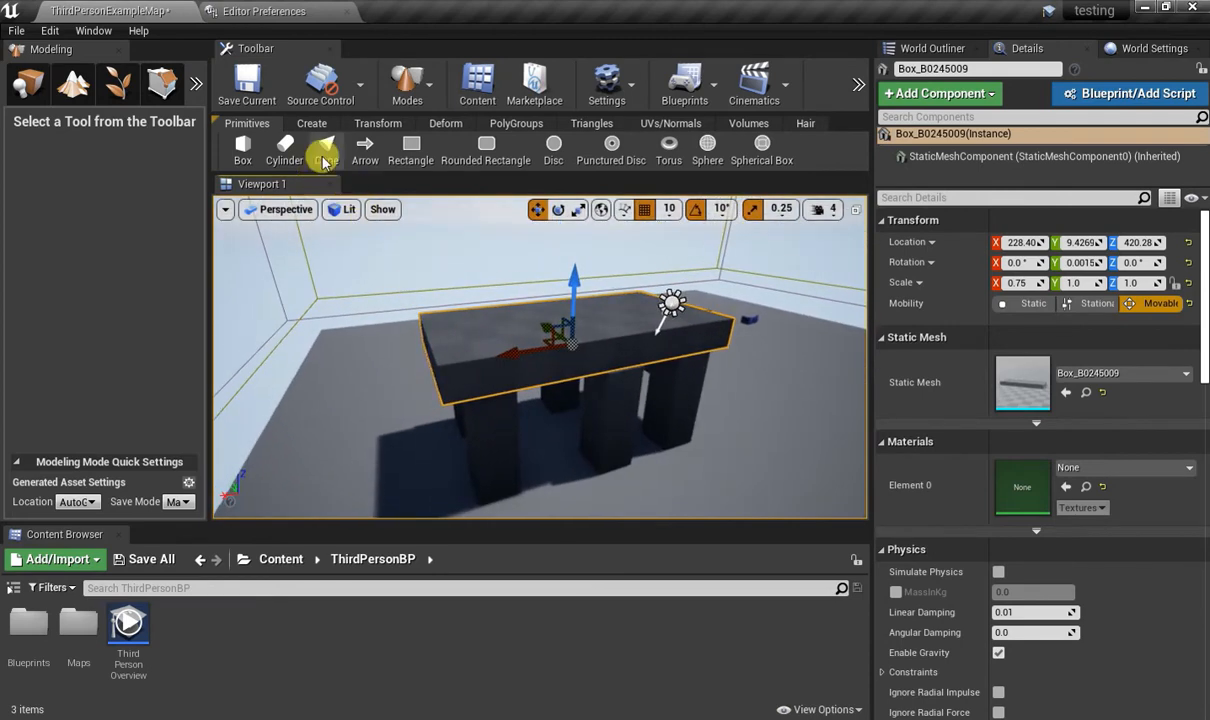
Add three cone primitives of radius 50 and height 200 against the sides of the pillars.
click(284, 150)
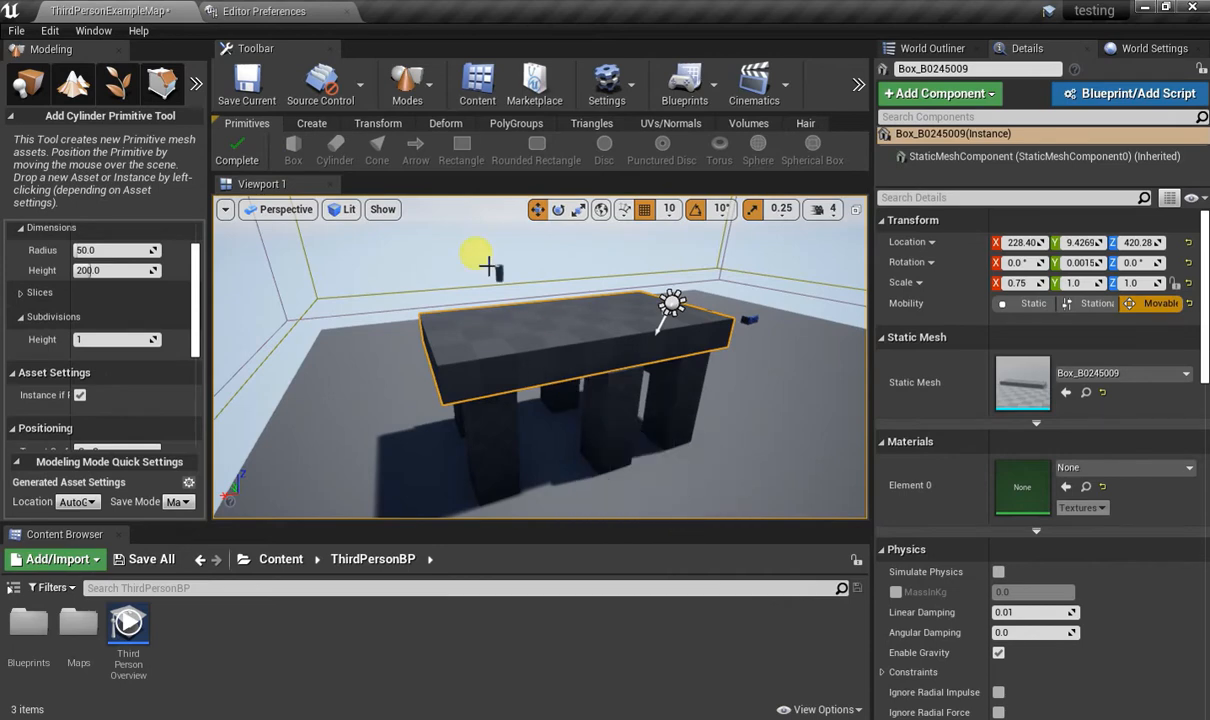
key(Escape)
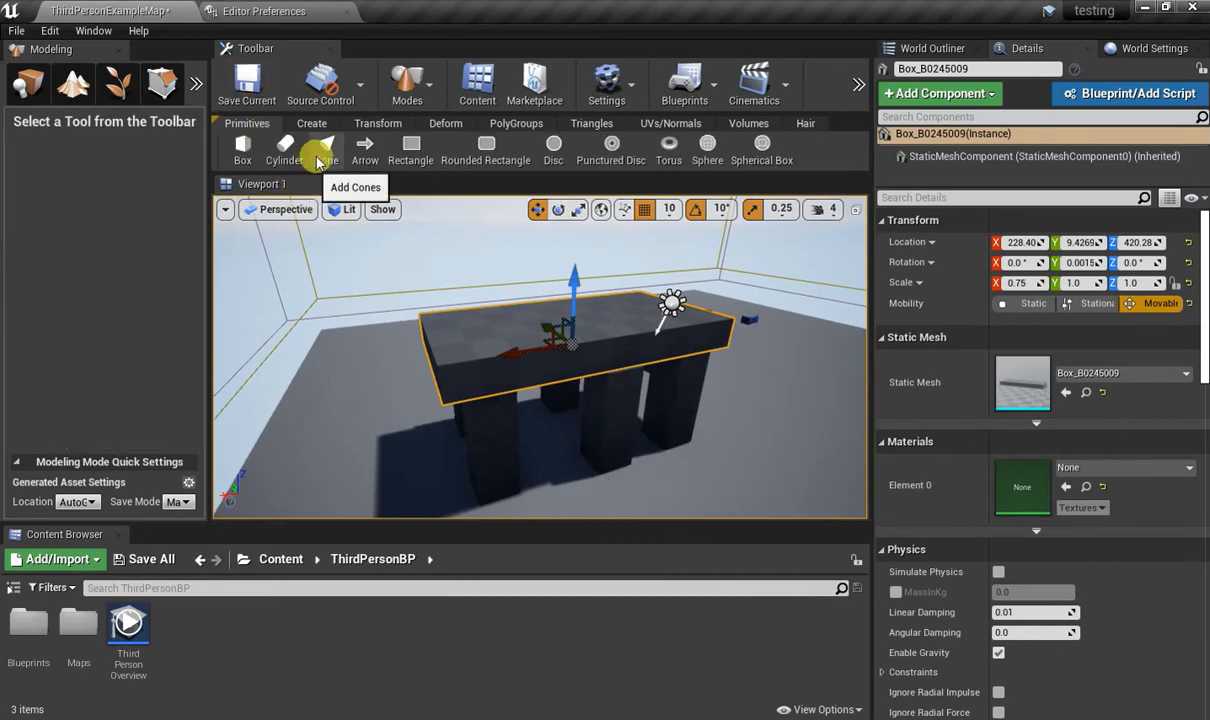
click(327, 153)
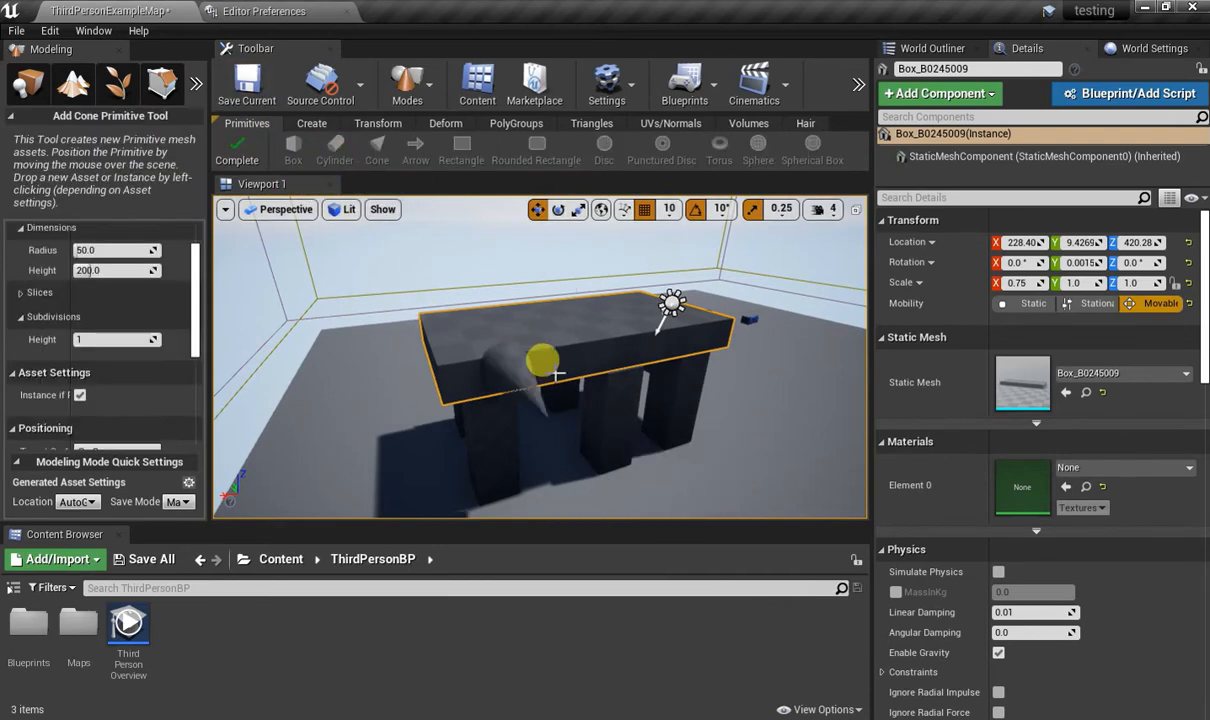
click(622, 400)
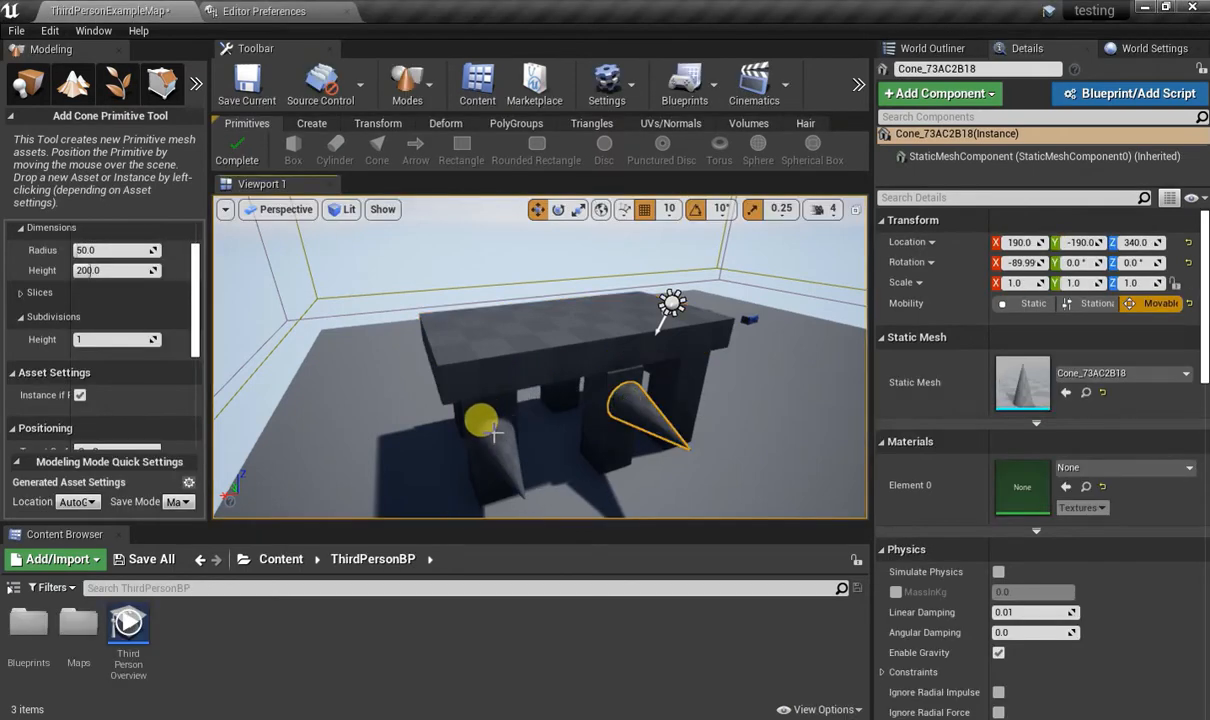
click(495, 432)
click(670, 375)
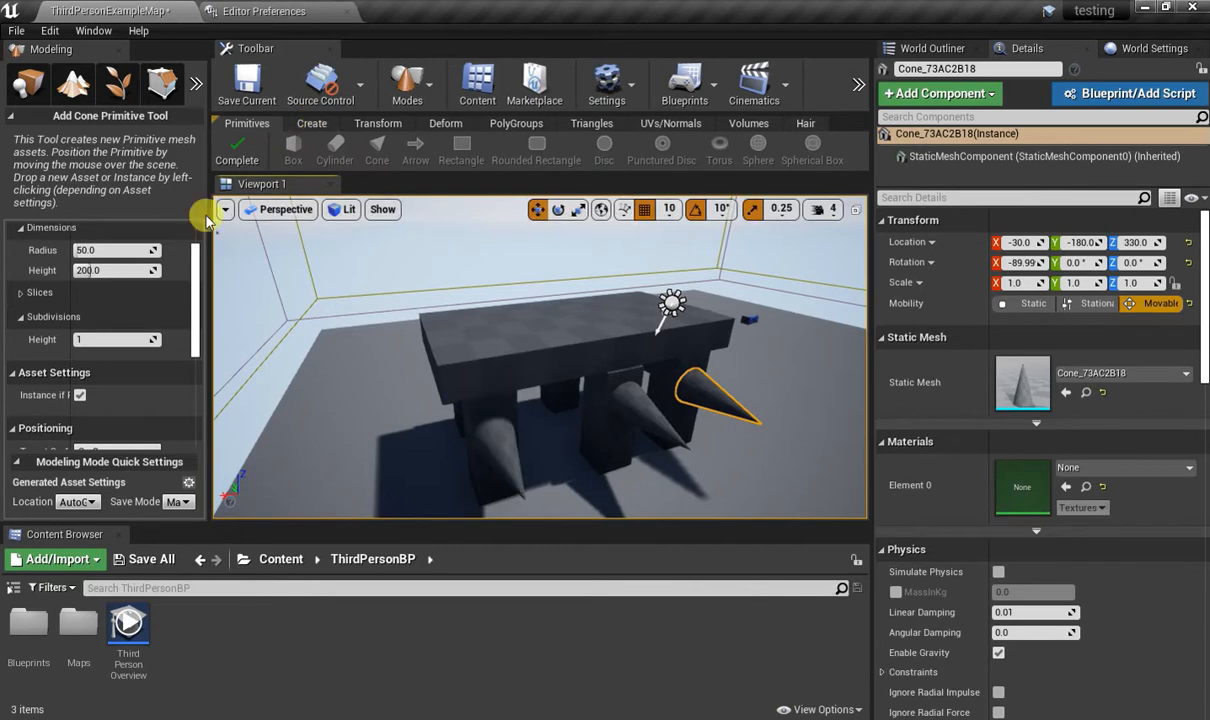
key(Escape)
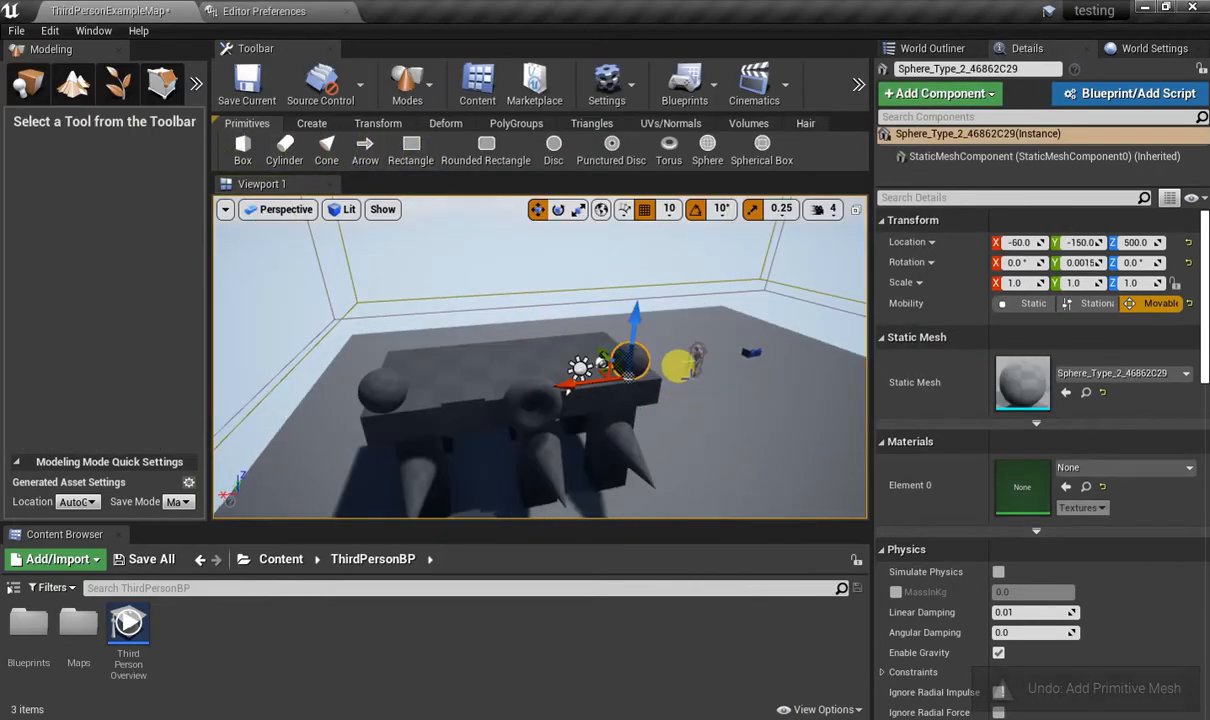
Examine the Transform tool from the Create tool set on the selected sphere, leaving the sphere as it is.
click(312, 126)
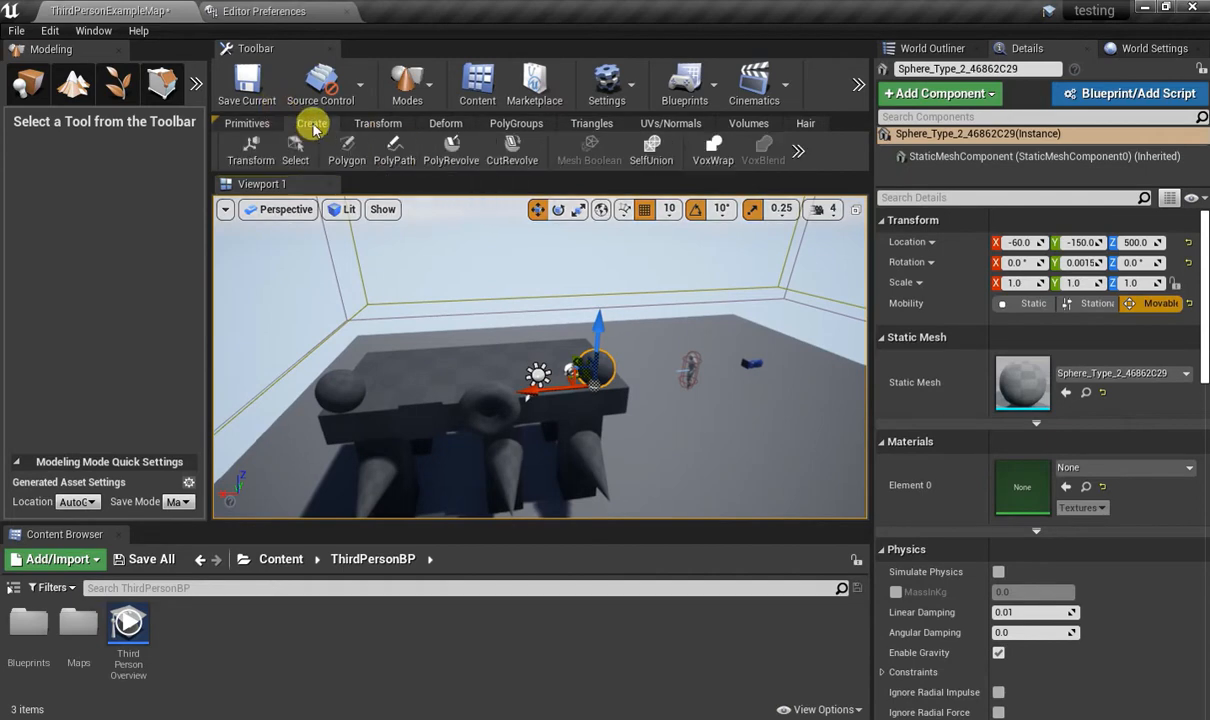
right_drag(492, 350, 438, 370)
key(w)
key(s)
click(250, 150)
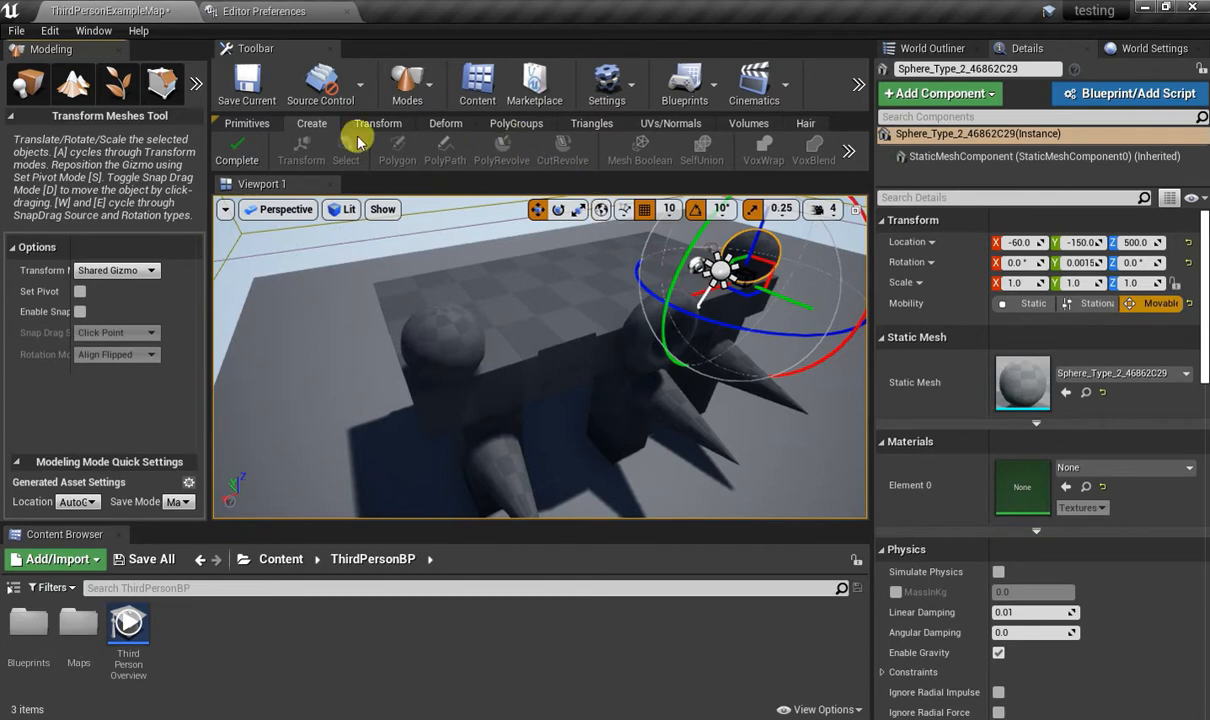
click(240, 150)
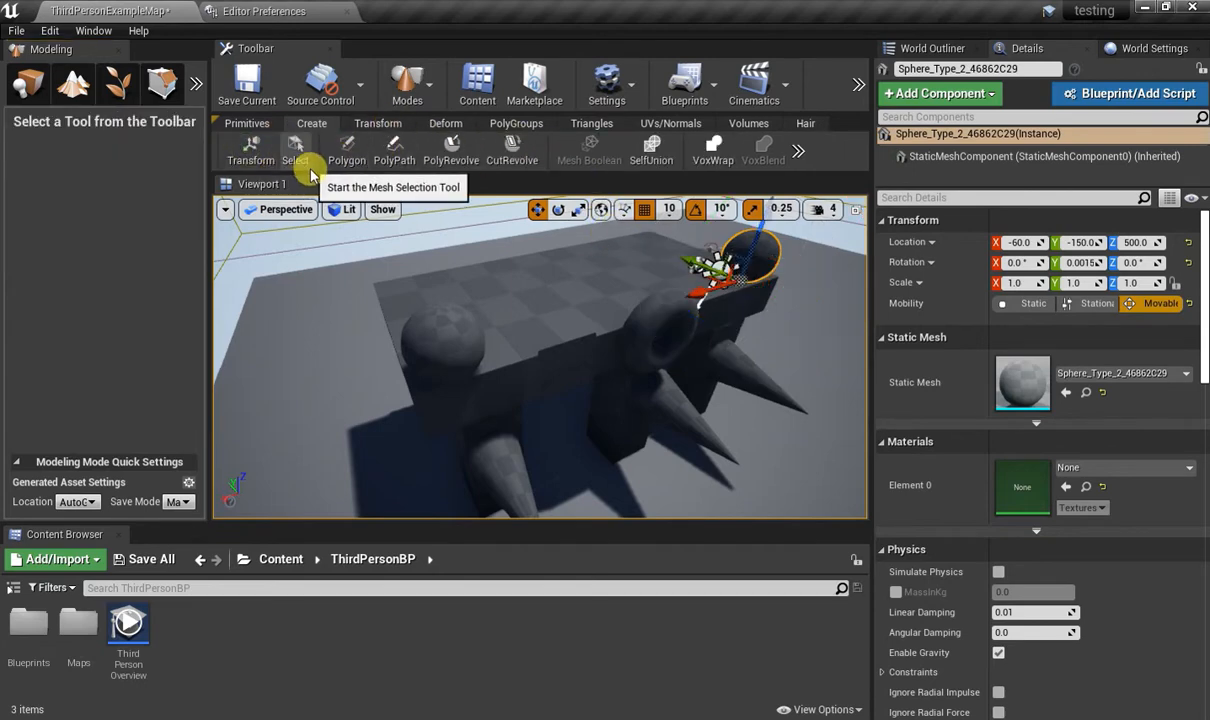
Draw an irregular freehand polygon on the empty floor, extrude it upward into a solid block and complete the polygon tool.
click(347, 155)
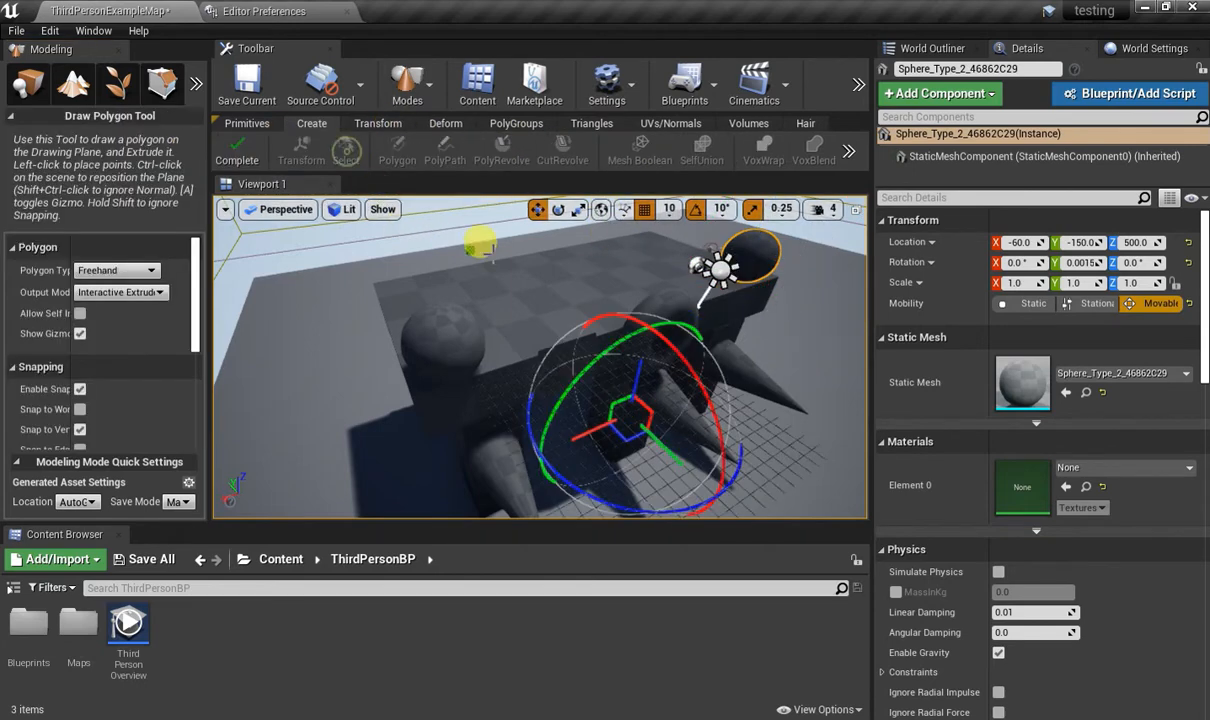
right_drag(588, 282, 695, 330)
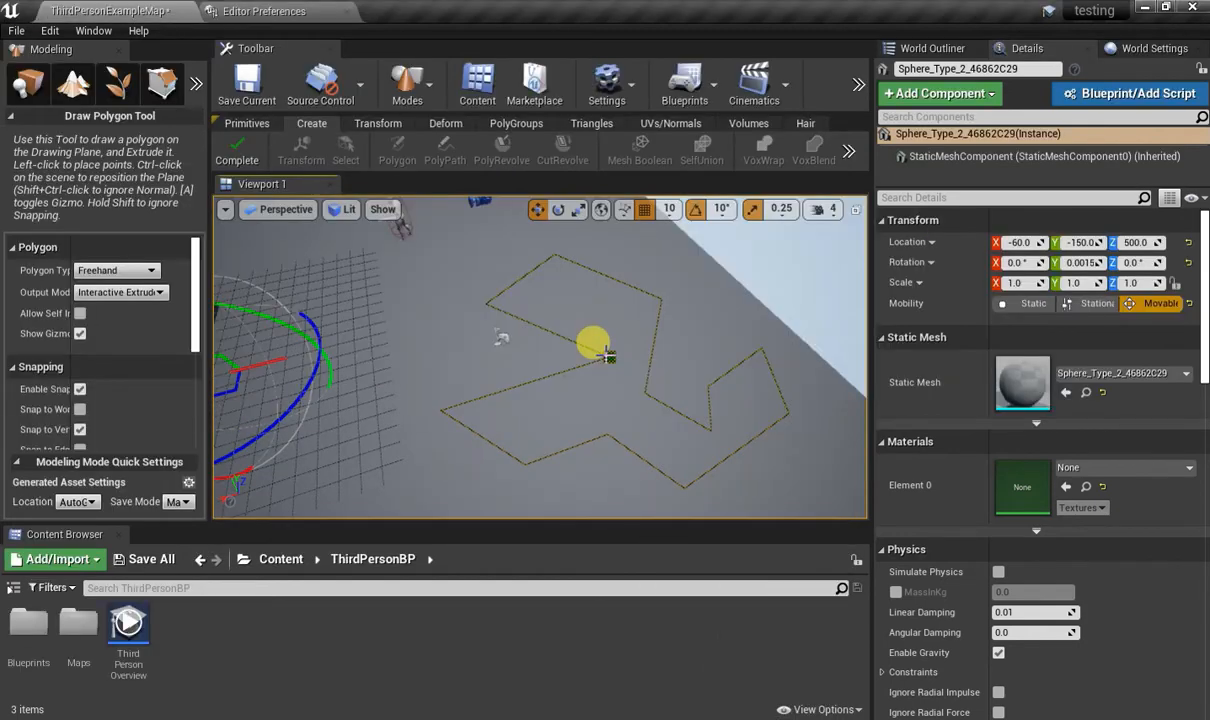
click(606, 354)
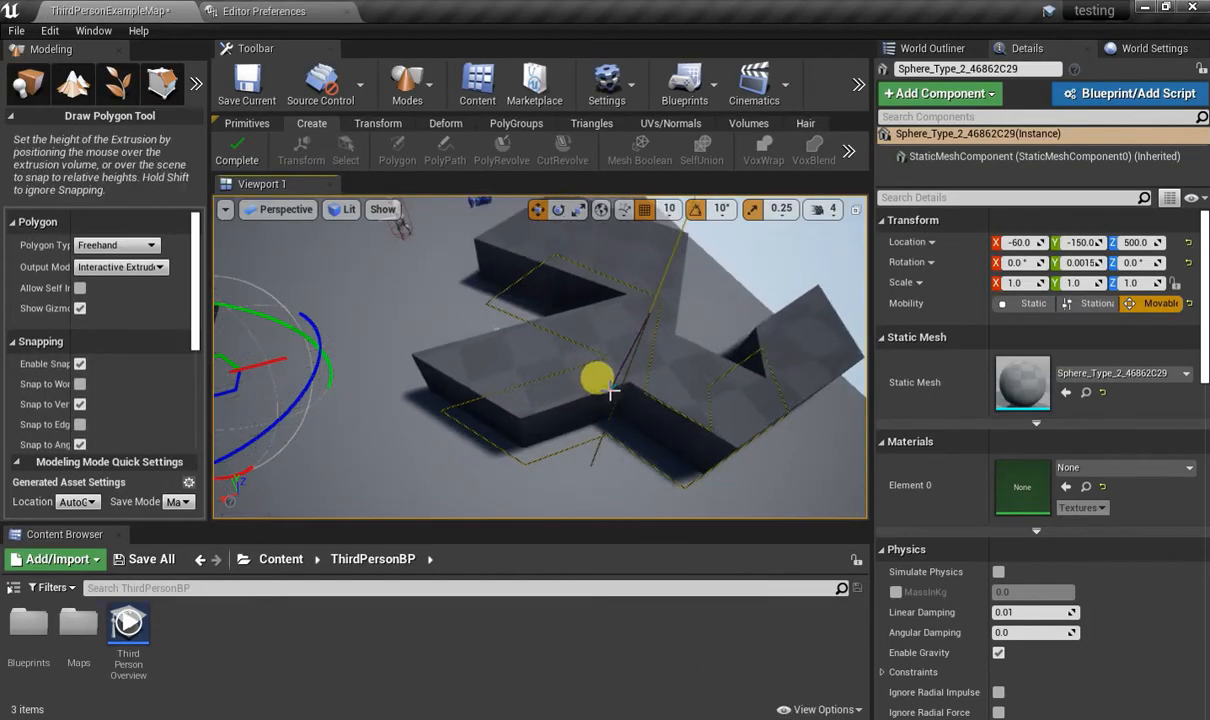
click(596, 335)
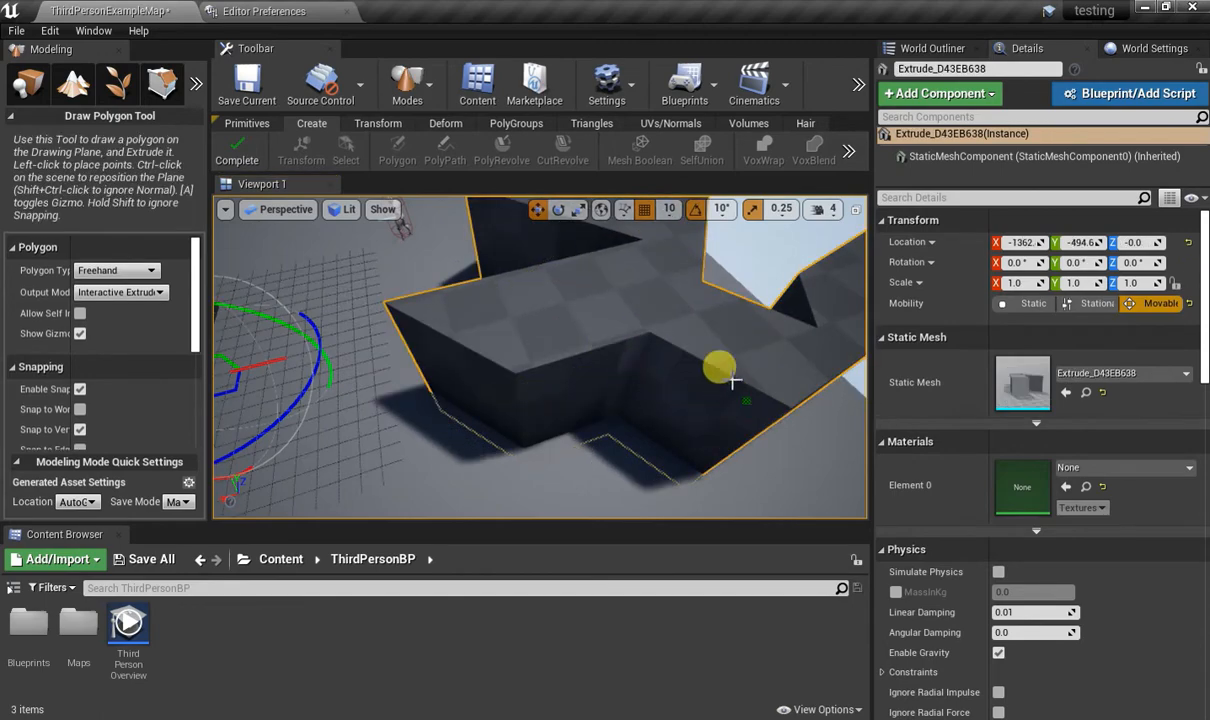
alt+drag(690, 360, 400, 350)
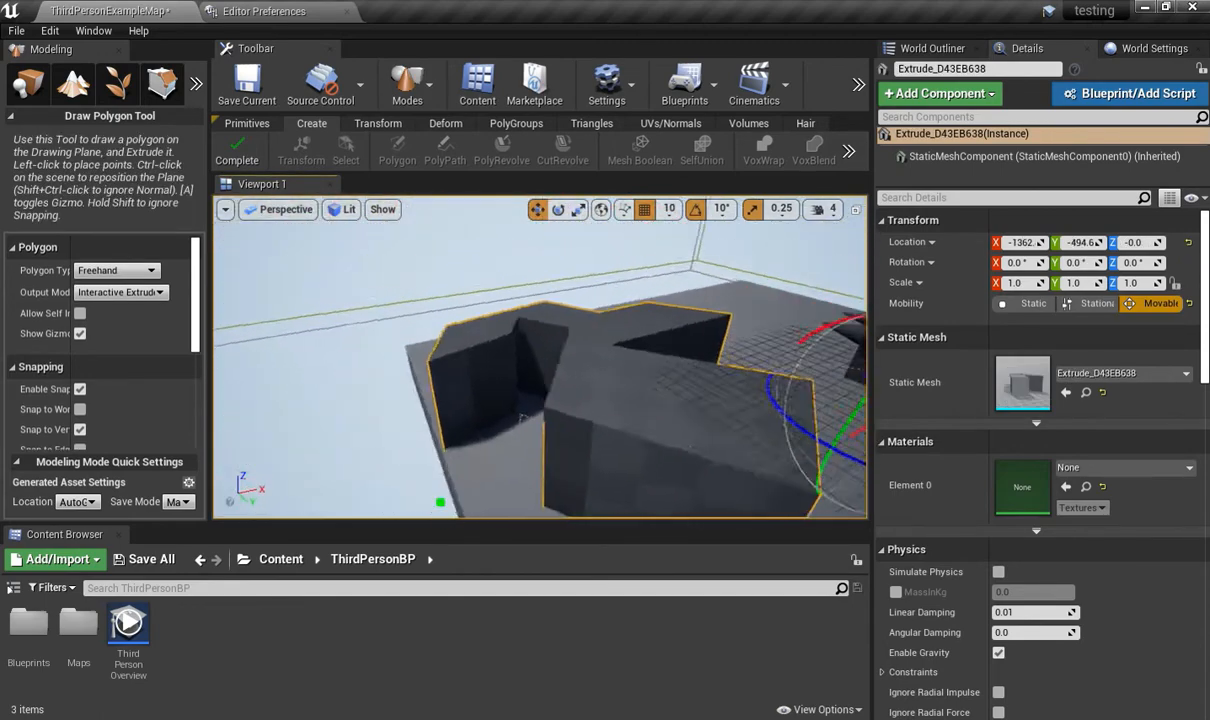
right_drag(523, 400, 600, 435)
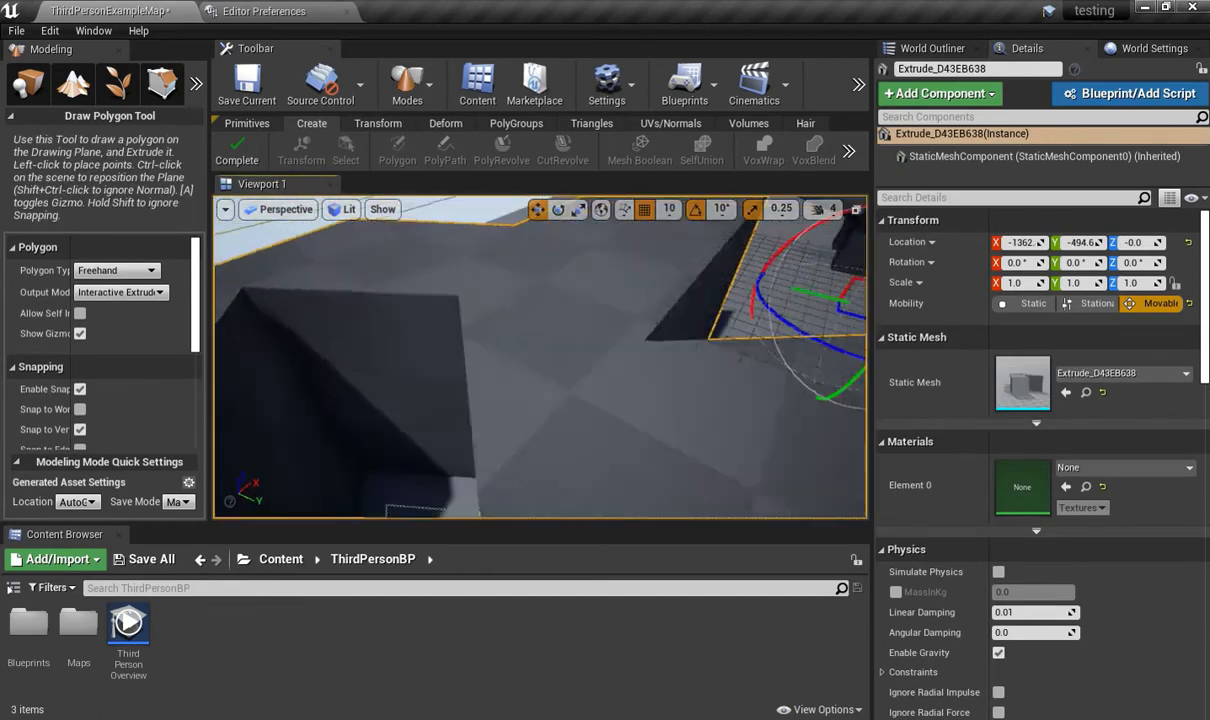
right_drag(540, 357, 529, 243)
click(252, 158)
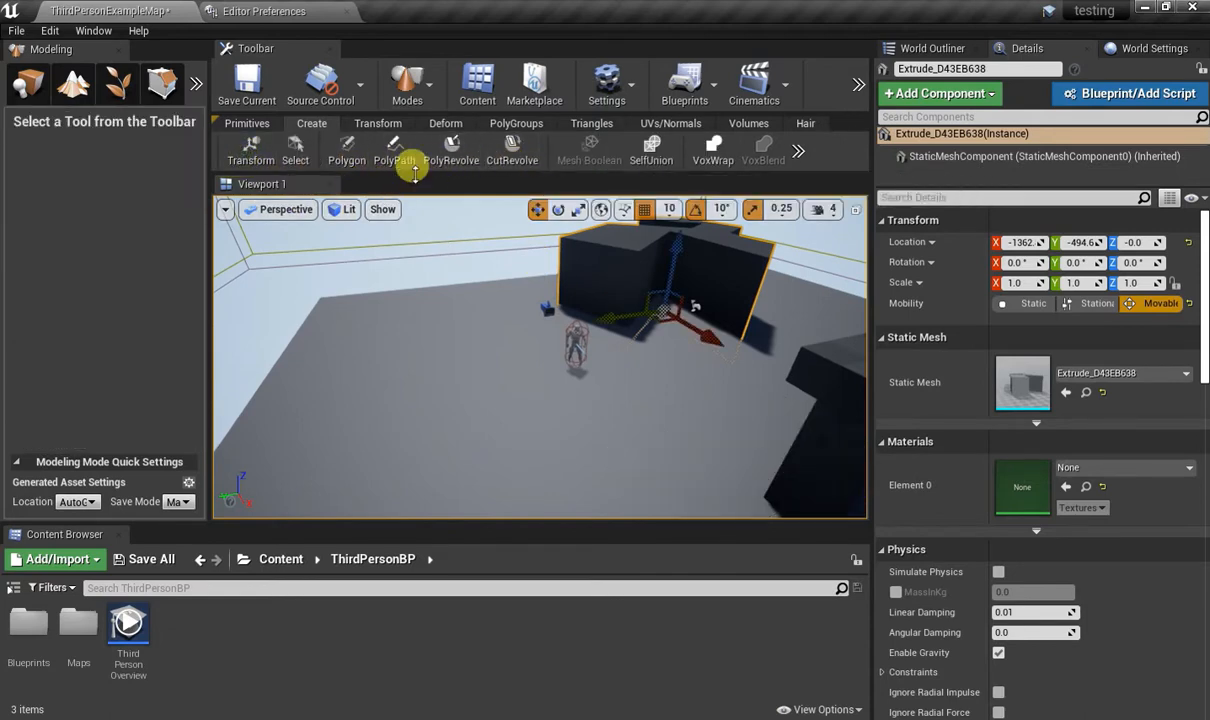
Draw a closed diamond-shaped PolyPath beside the floor, extrude it about 75.6 wide and 540 high into a hollow block, and complete the tool.
click(397, 152)
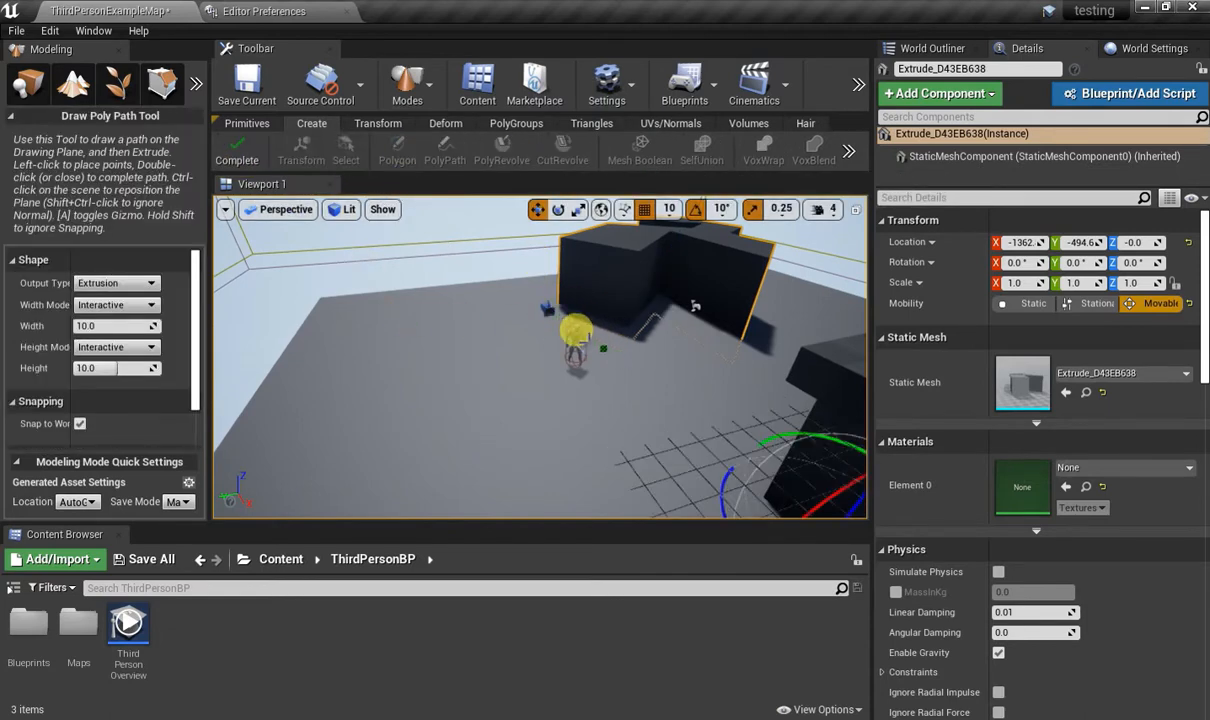
right_drag(576, 330, 540, 380)
key(ctrl+z)
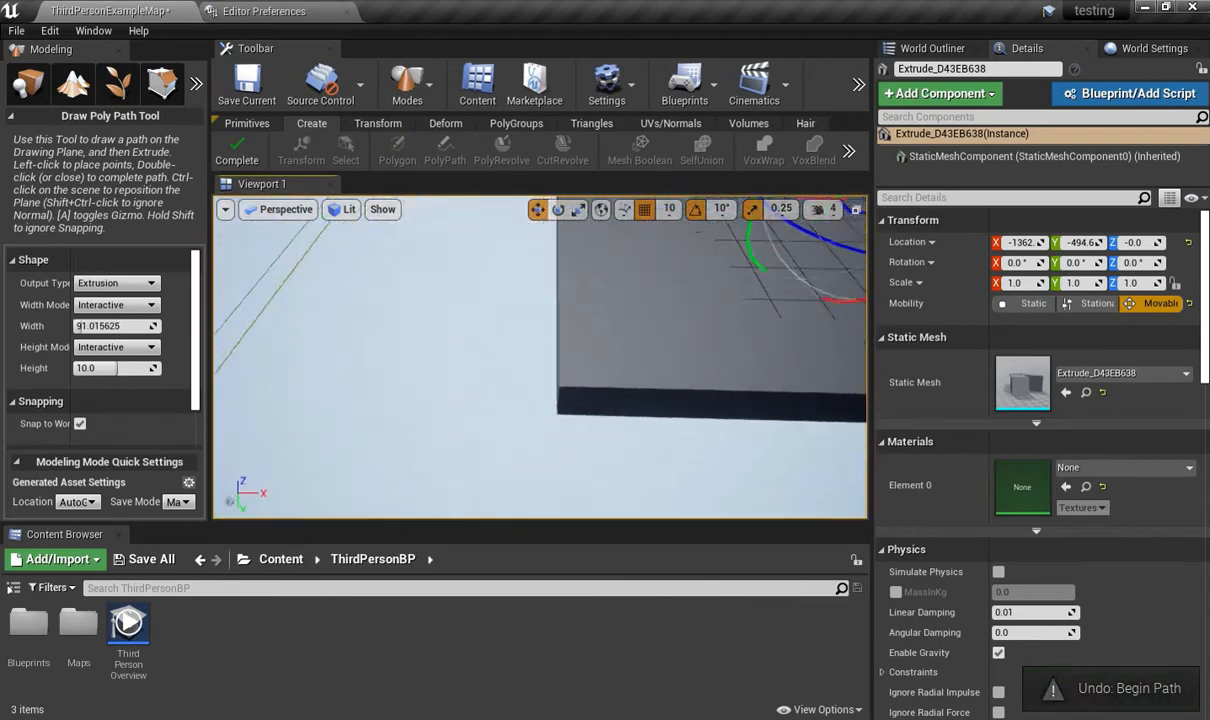
mouse_move(423, 371)
right_down()
mouse_move(412, 325)
mouse_move(423, 371)
right_up()
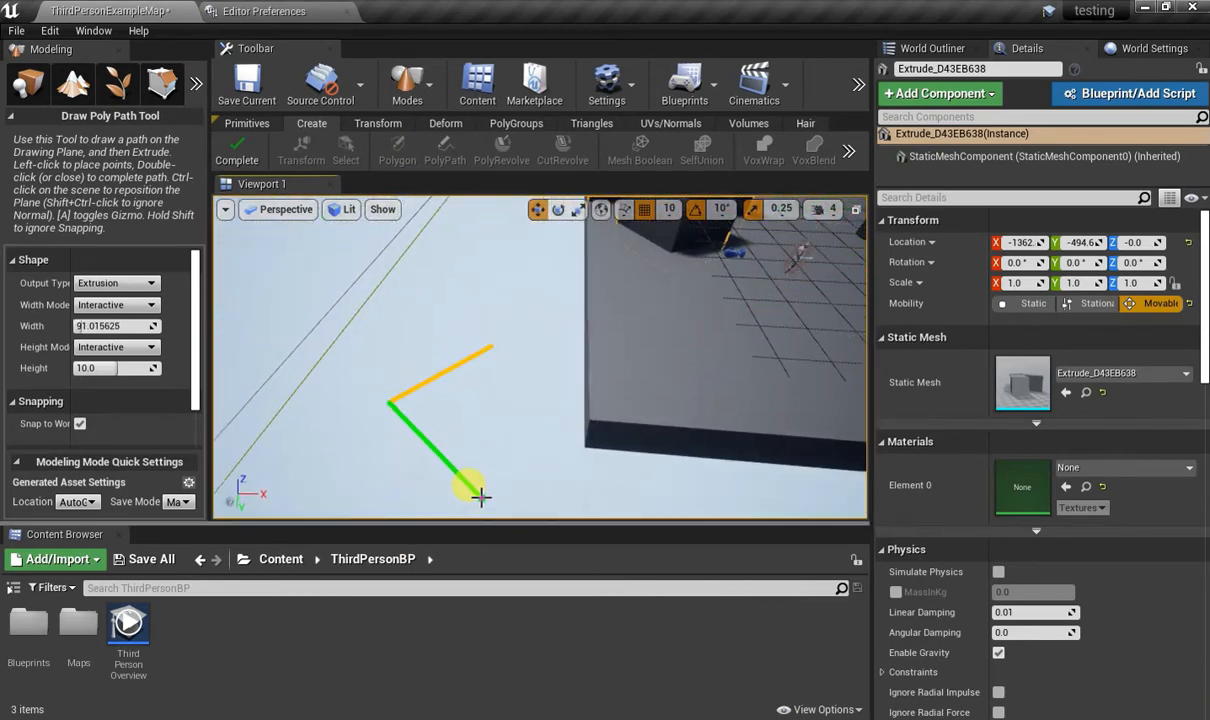
click(488, 347)
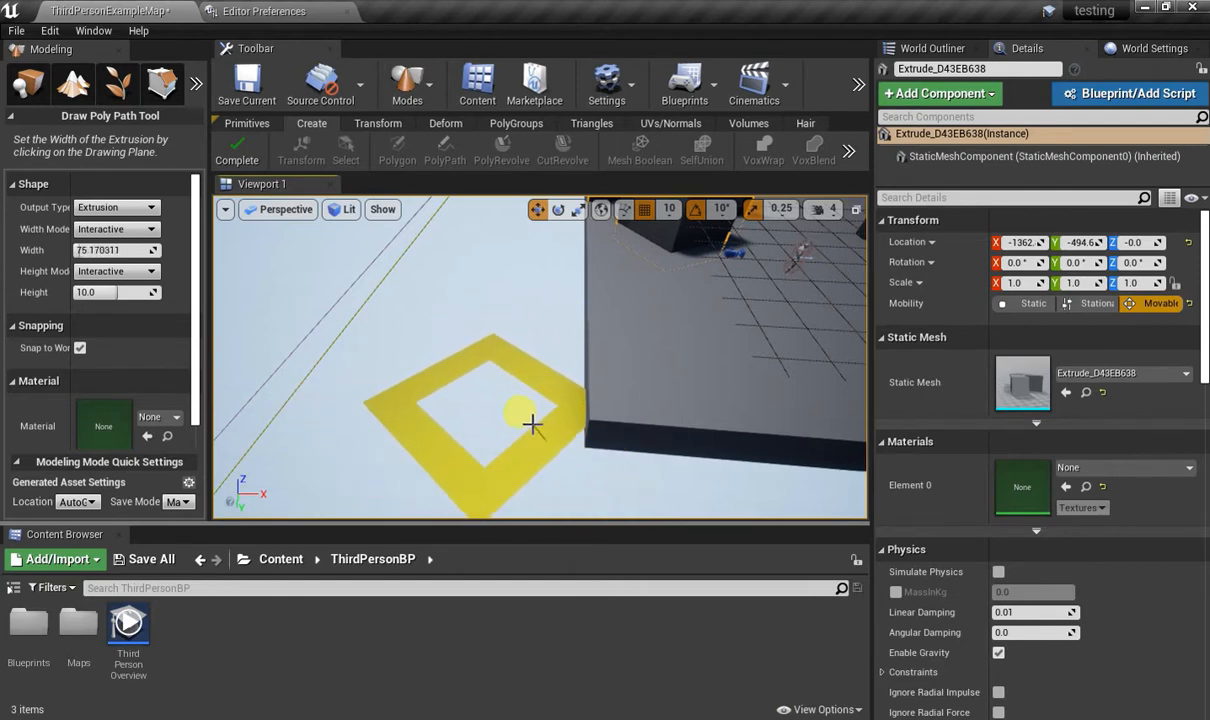
click(533, 423)
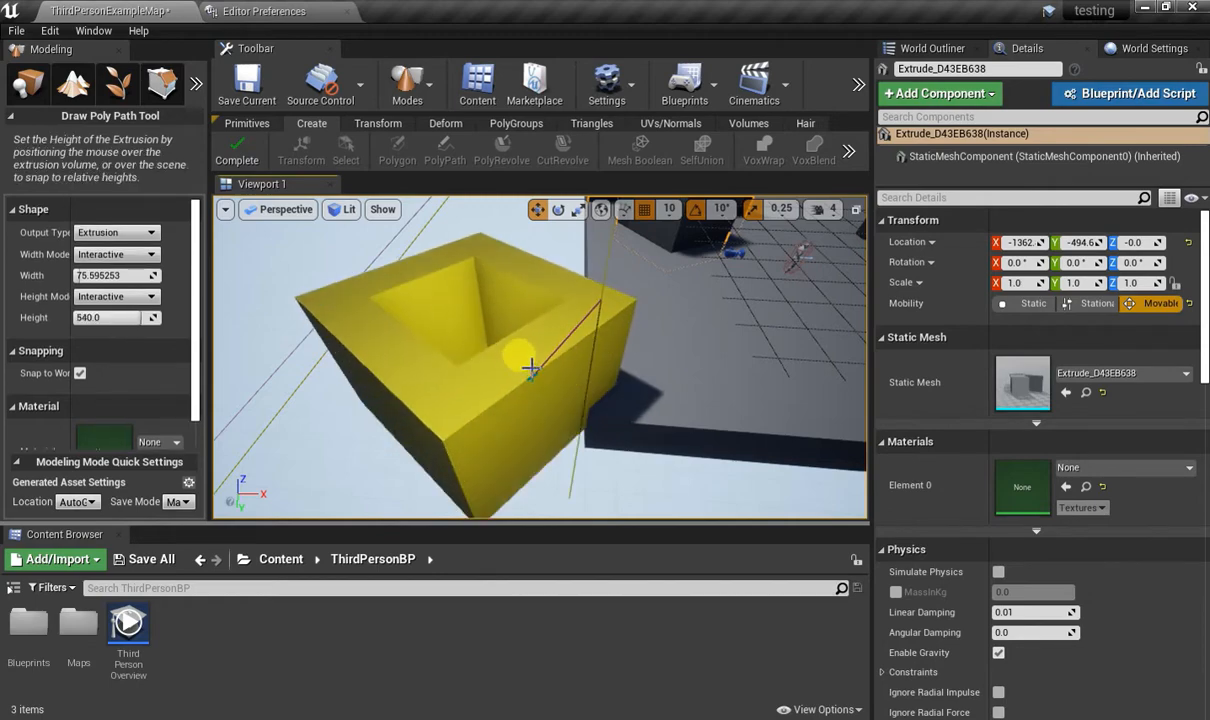
click(518, 381)
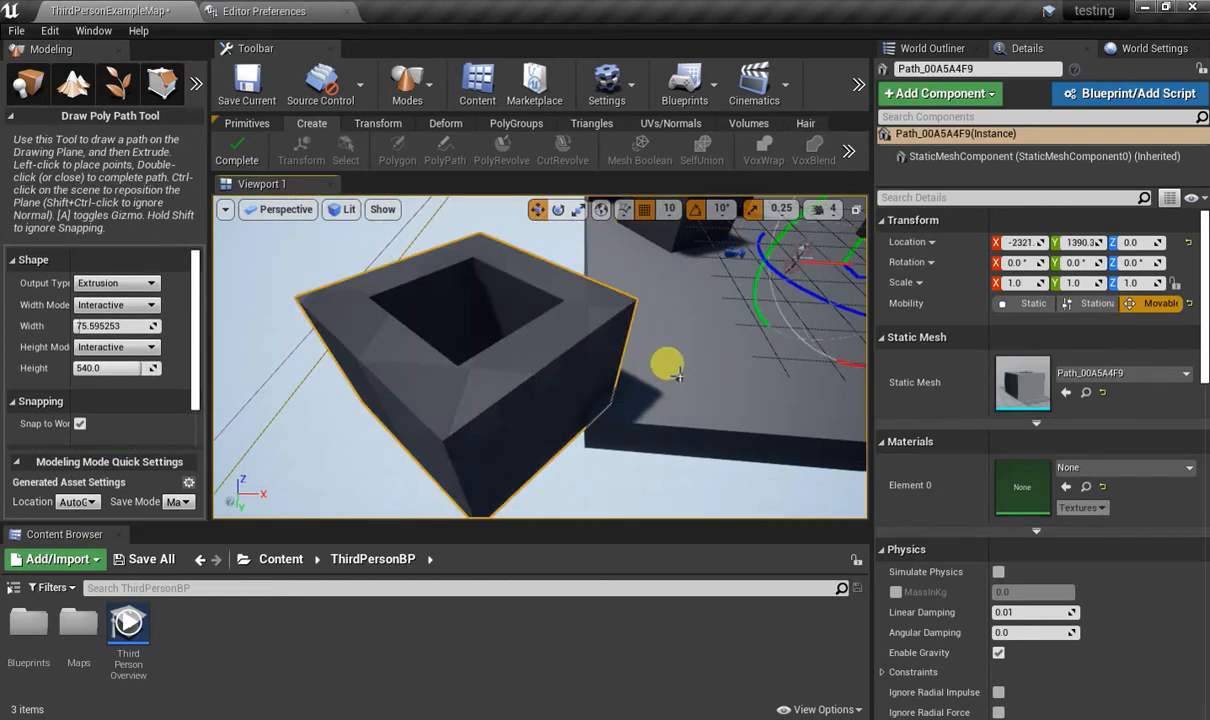
mouse_move(678, 375)
right_down()
mouse_move(684, 358)
mouse_move(735, 440)
mouse_move(700, 410)
mouse_move(650, 290)
mouse_move(600, 295)
mouse_move(570, 345)
mouse_move(658, 368)
right_up()
click(240, 150)
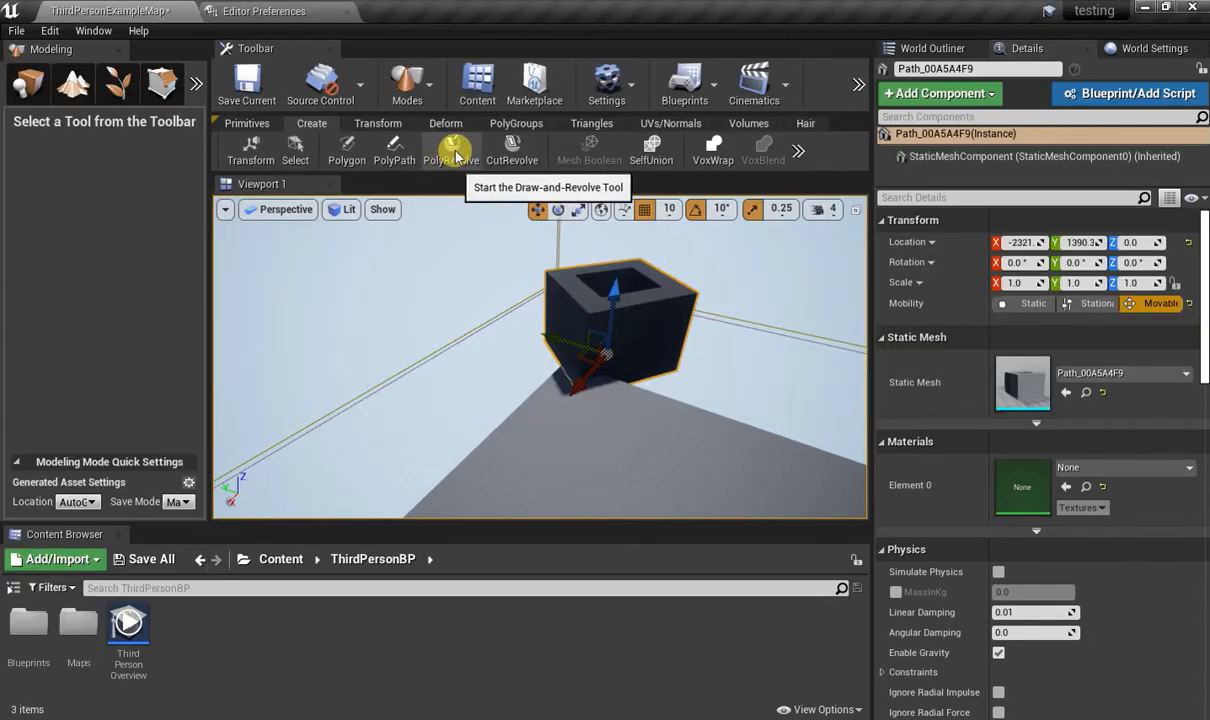
Draw a closed four-point profile with PolyRevolve and revolve it 360 degrees in 24 steps into a large ring around the pillar structure.
click(452, 152)
mouse_move(465, 340)
right_down()
mouse_move(588, 403)
mouse_move(791, 400)
mouse_move(740, 435)
mouse_move(637, 459)
mouse_move(706, 340)
right_up()
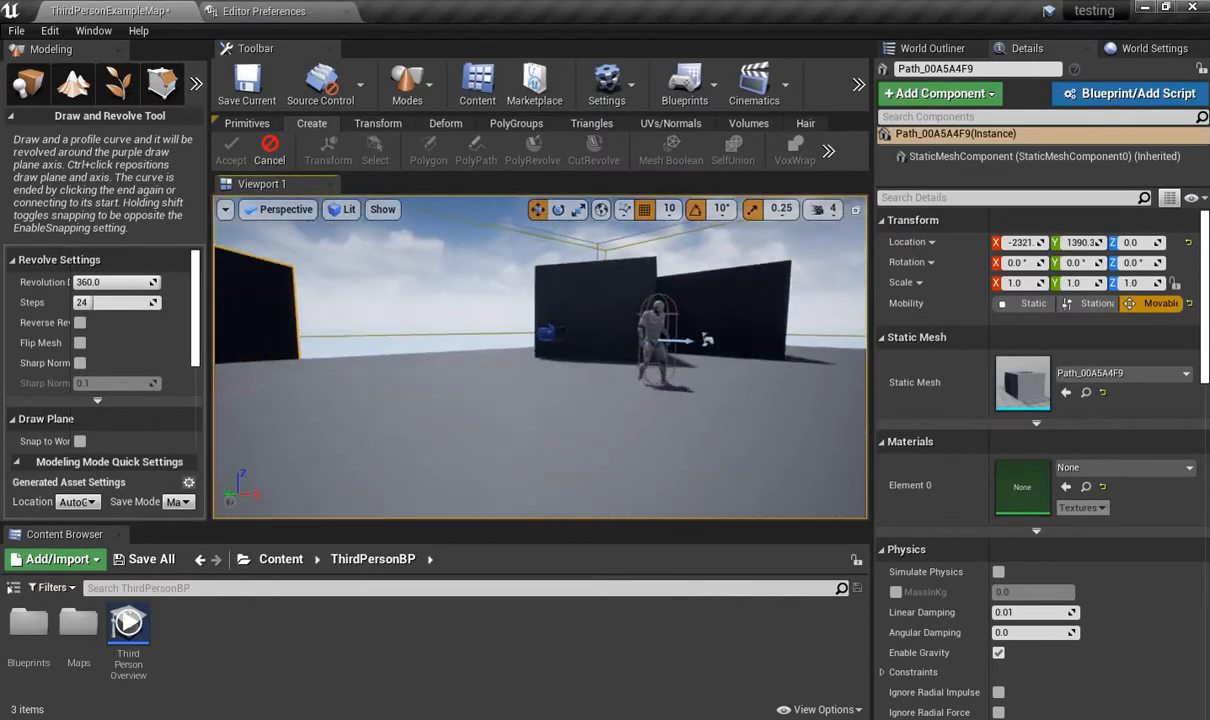
right_drag(358, 397, 342, 397)
click(426, 406)
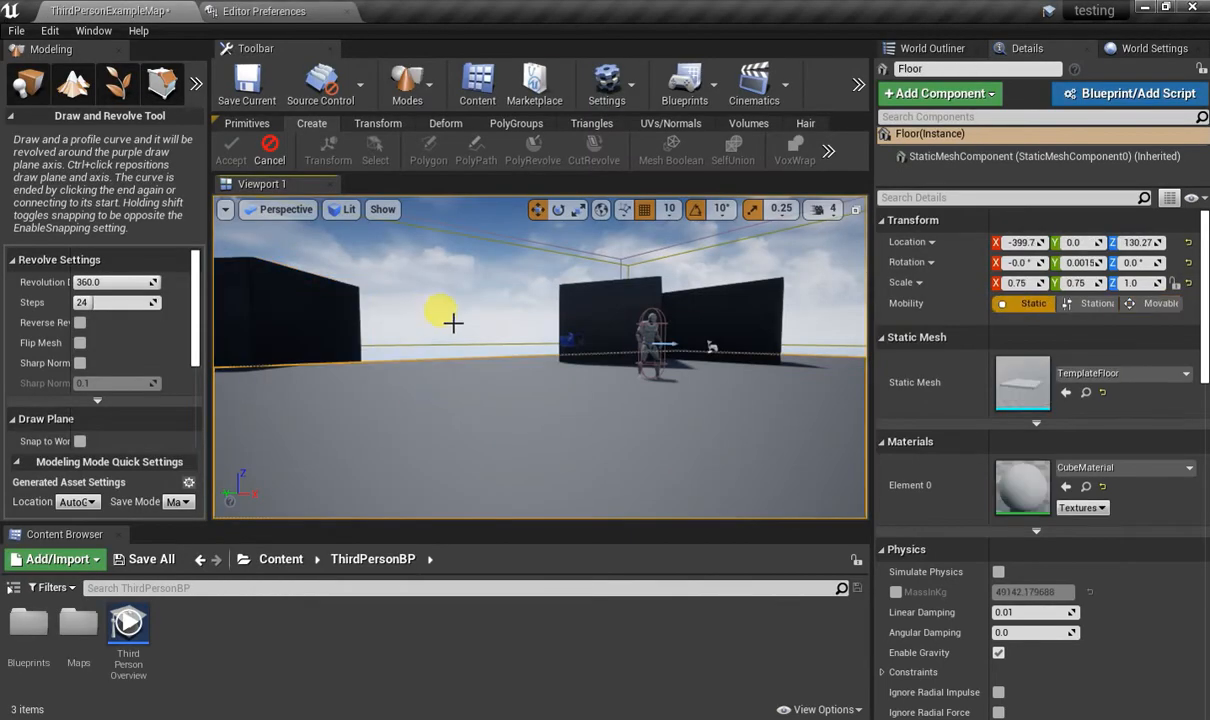
mouse_move(453, 323)
right_down()
mouse_move(655, 385)
mouse_move(690, 380)
mouse_move(665, 378)
mouse_move(650, 420)
mouse_move(685, 445)
mouse_move(575, 385)
mouse_move(545, 400)
right_up()
right_drag(422, 413, 397, 398)
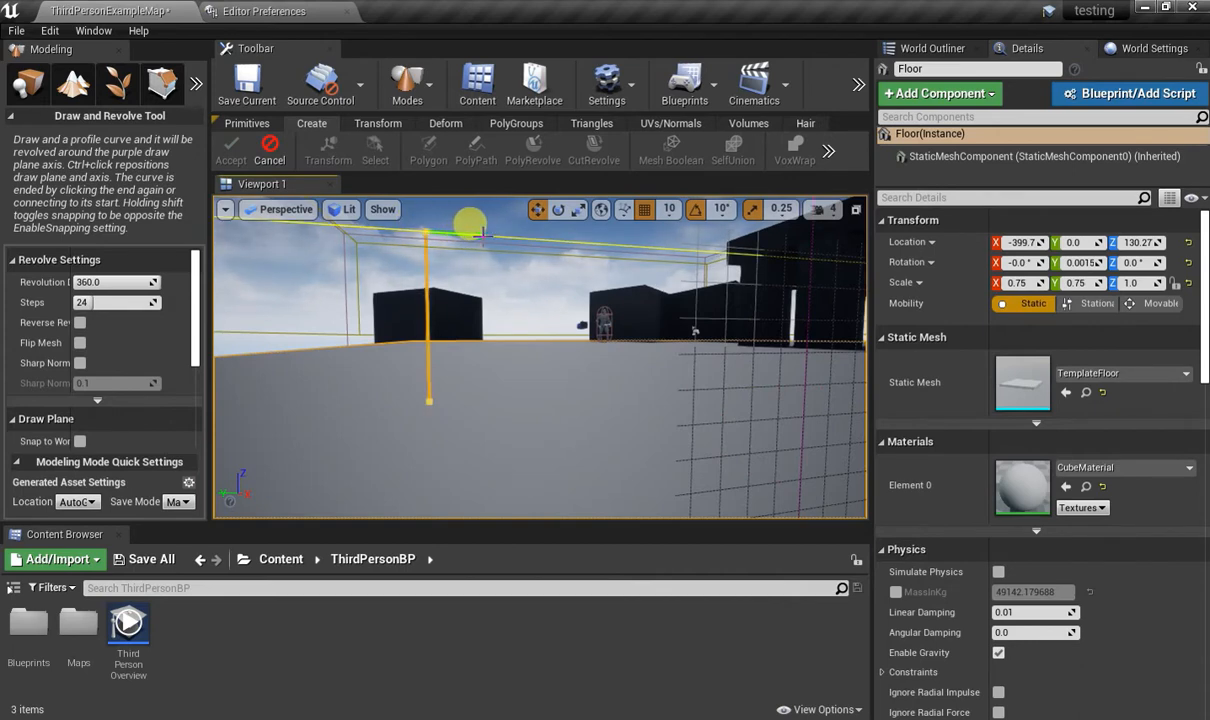
click(488, 237)
click(488, 398)
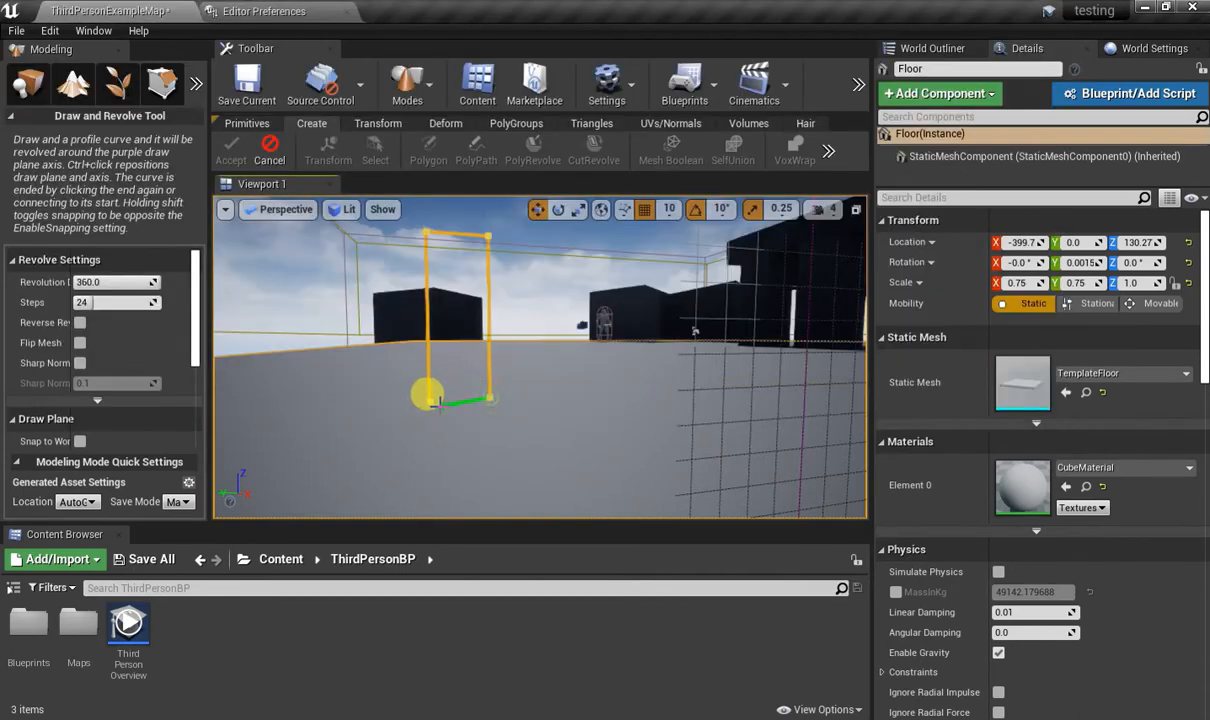
click(427, 398)
mouse_move(641, 398)
right_down()
mouse_move(705, 445)
mouse_move(700, 390)
mouse_move(760, 395)
mouse_move(790, 425)
mouse_move(585, 405)
mouse_move(600, 390)
mouse_move(550, 385)
mouse_move(610, 430)
mouse_move(590, 425)
mouse_move(675, 402)
mouse_move(655, 435)
mouse_move(640, 430)
mouse_move(625, 383)
right_up()
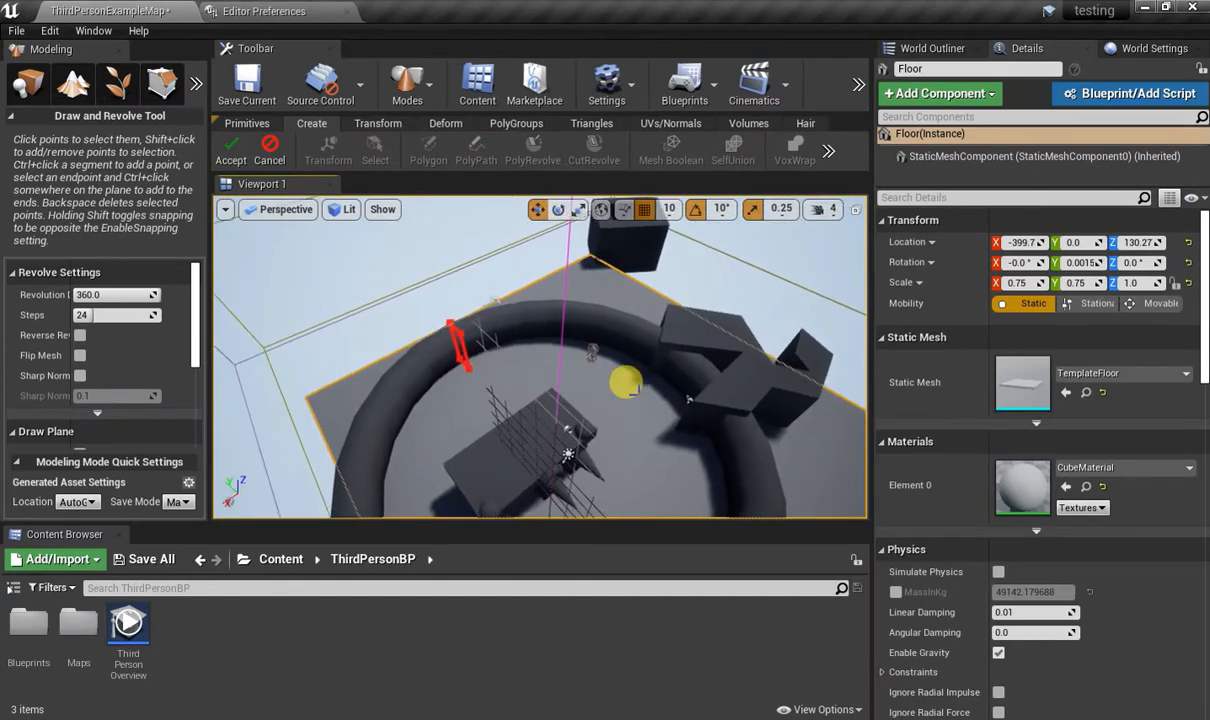
click(232, 162)
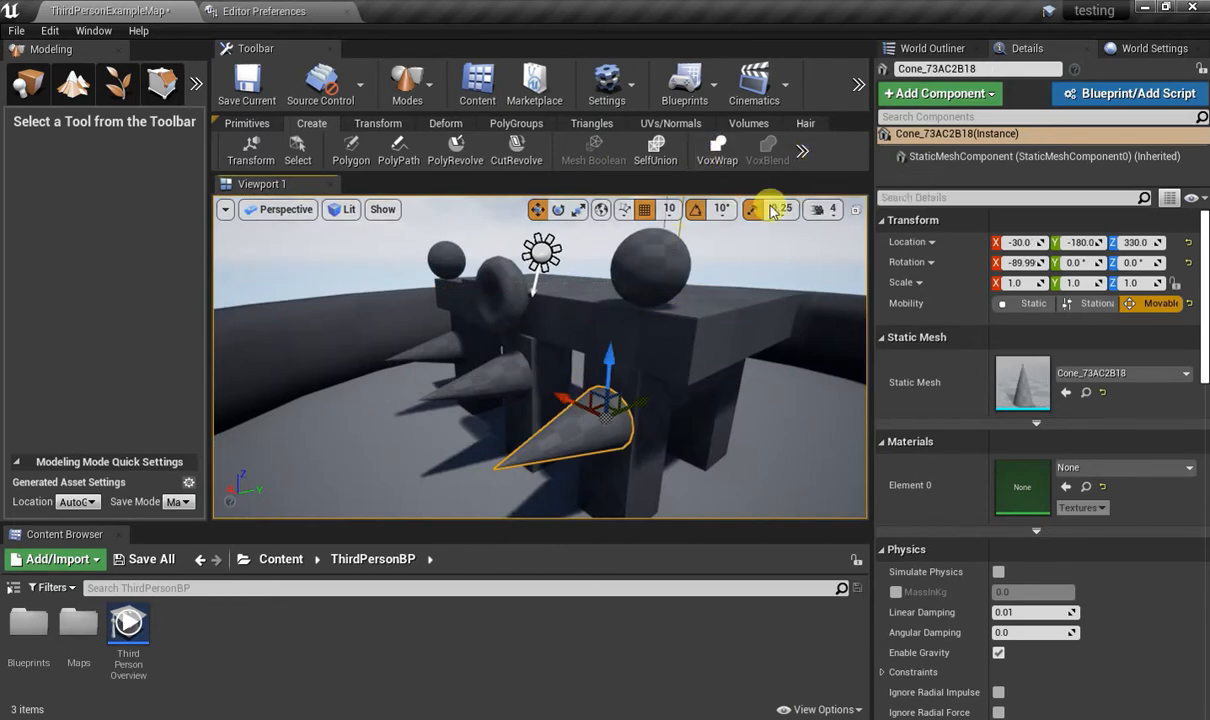
Select the pillars nearest the cones together with the cones, the slab, both spheres and the torus.
click(648, 390)
click(652, 407)
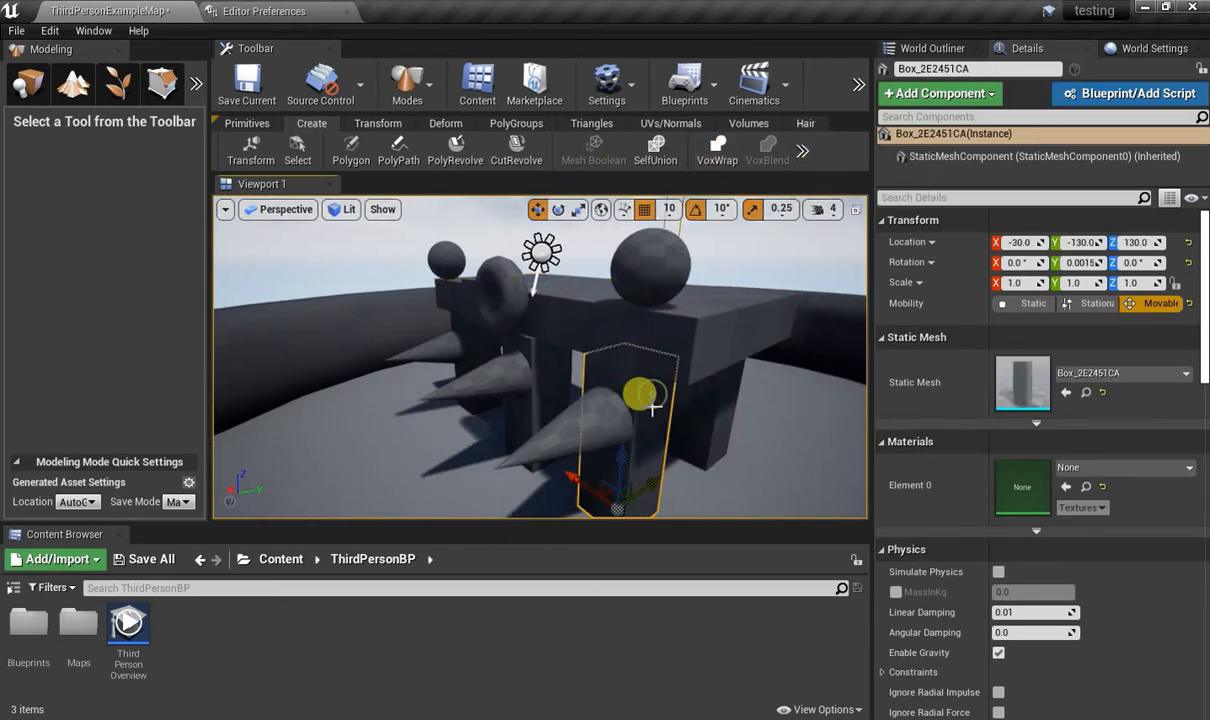
ctrl+click(567, 420)
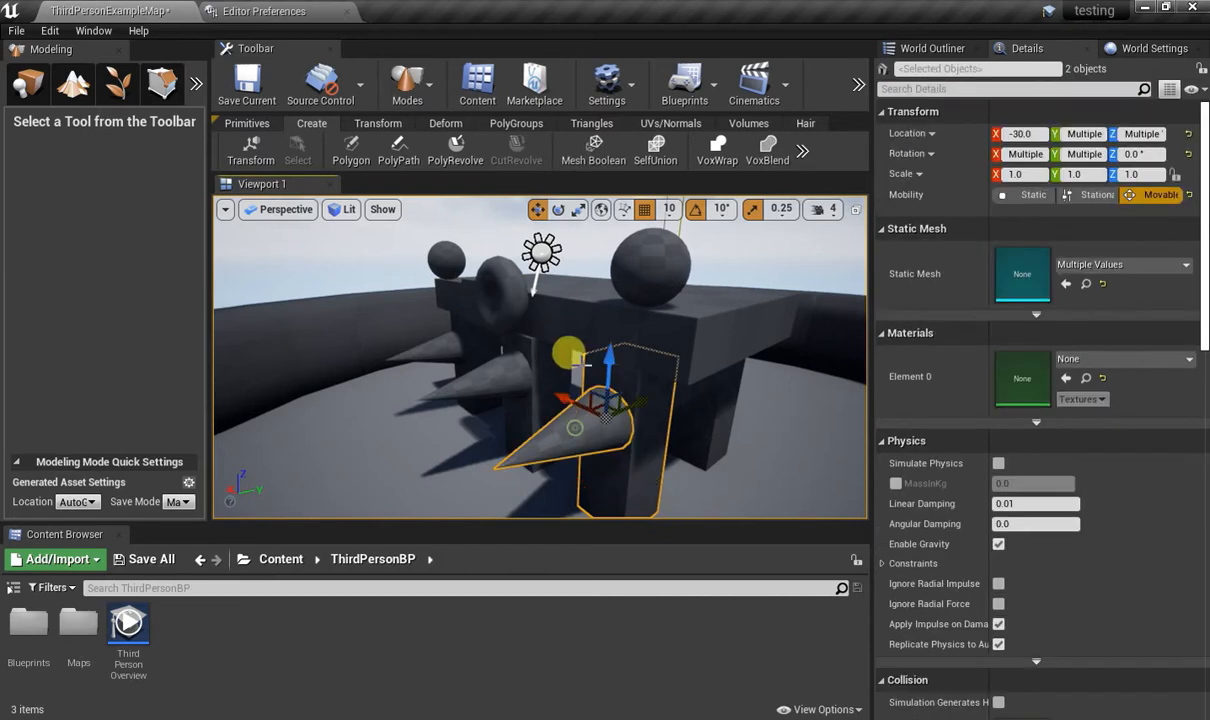
ctrl+click(561, 319)
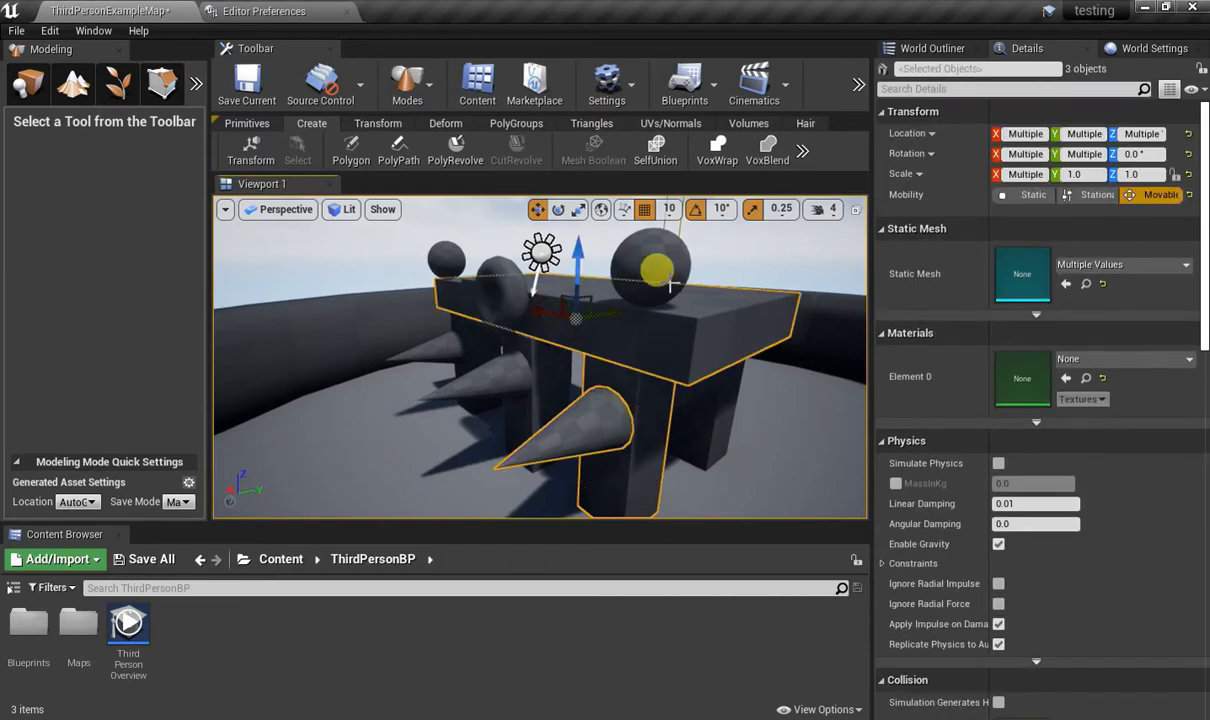
ctrl+click(612, 289)
ctrl+click(508, 284)
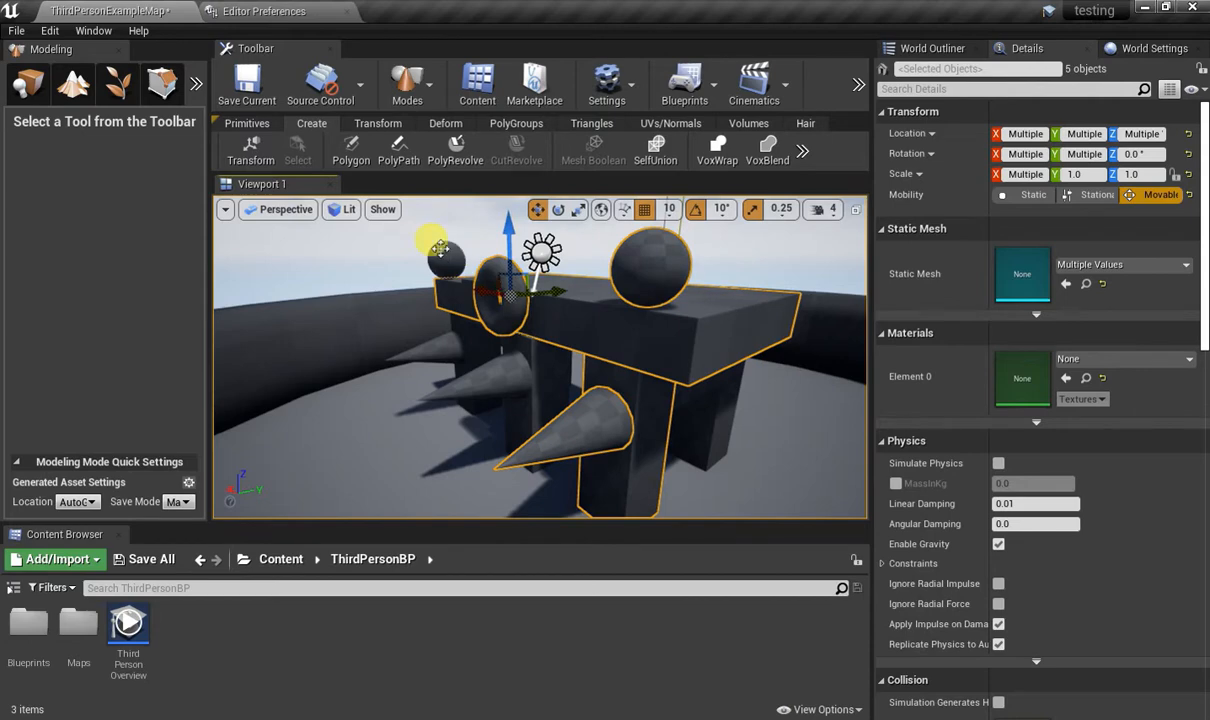
ctrl+click(465, 357)
ctrl+click(540, 376)
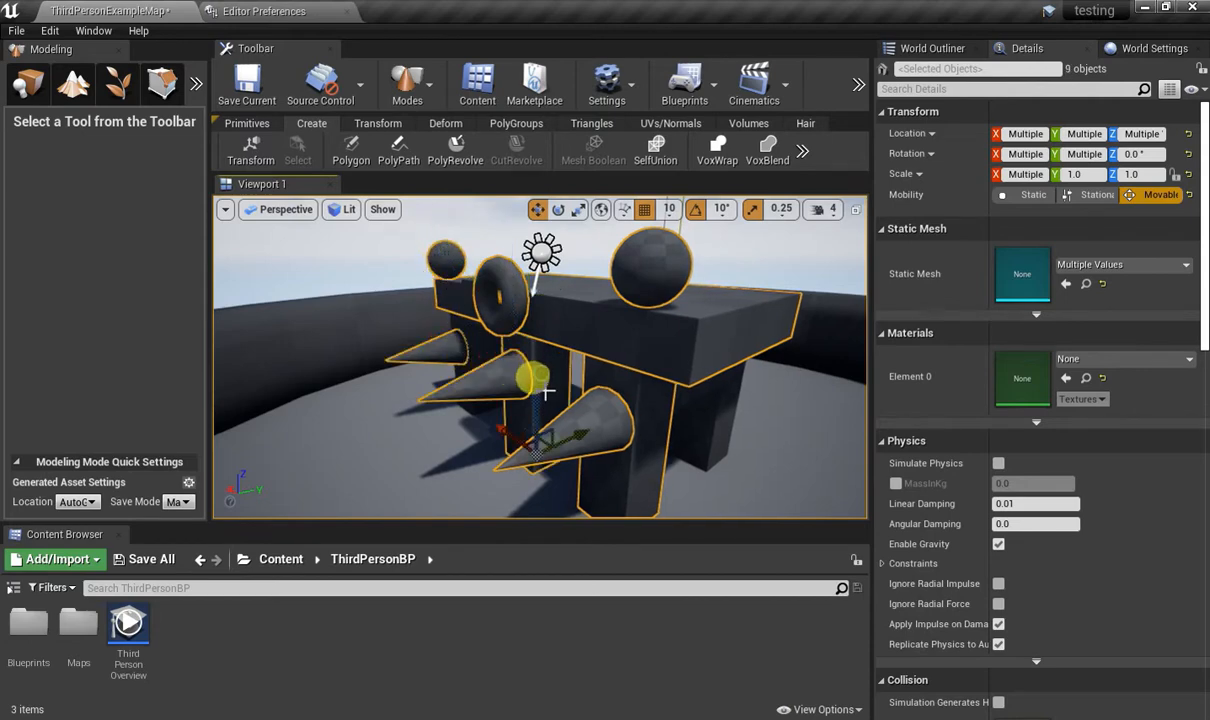
right_drag(470, 342, 474, 342)
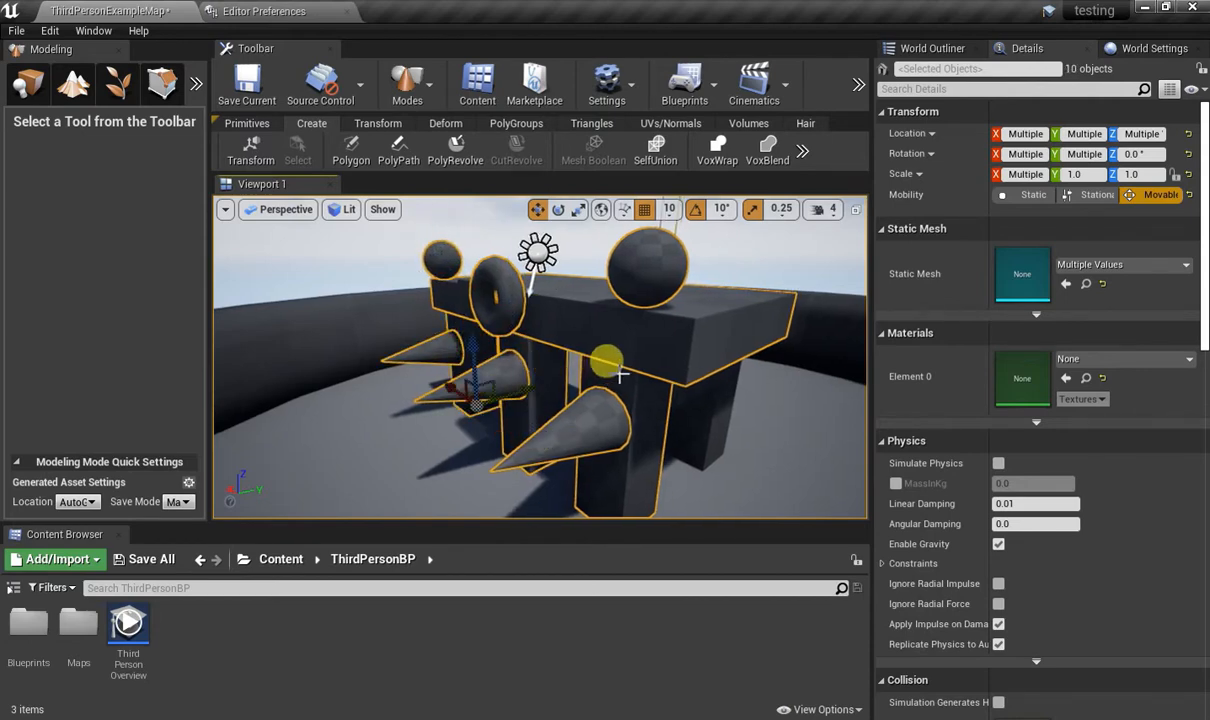
Add the remaining pillars on the far side of the structure to the selection.
ctrl+click(699, 403)
key(d)
right_drag(707, 413, 331, 413)
ctrl+click(563, 337)
ctrl+click(412, 378)
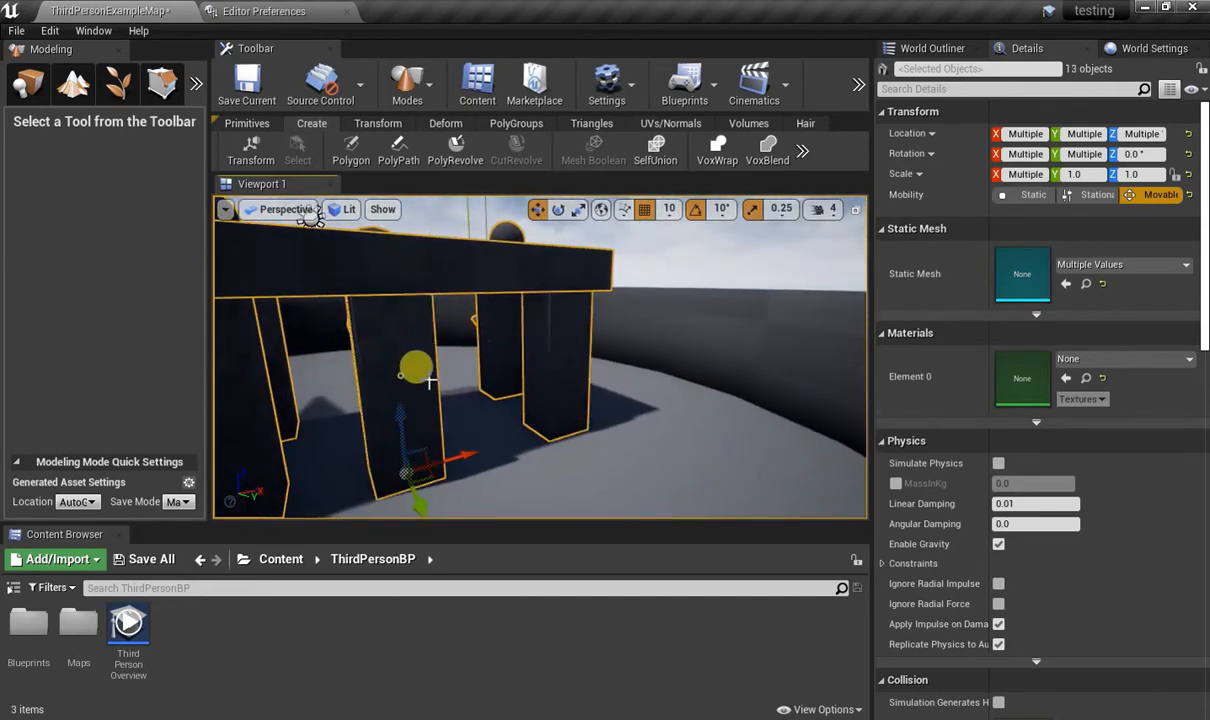
right_drag(529, 403, 870, 485)
key(a)
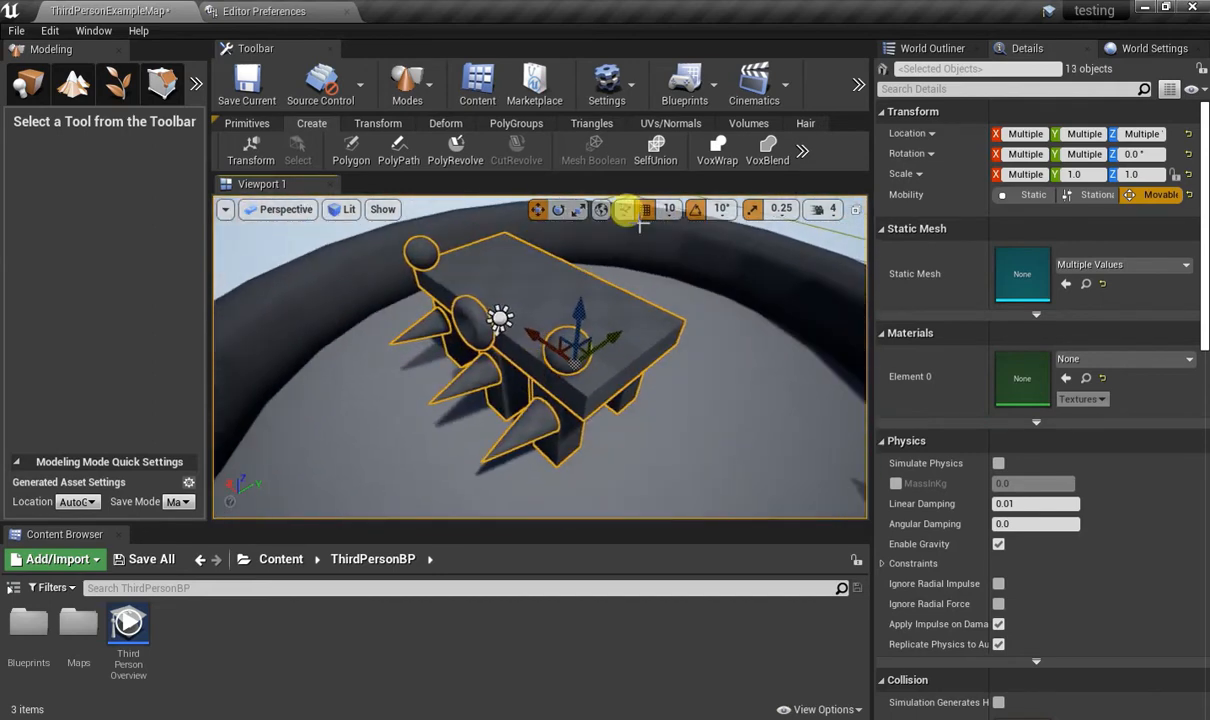
Try VoxMerge on the selected structure pieces at a voxel count of 128.
click(802, 154)
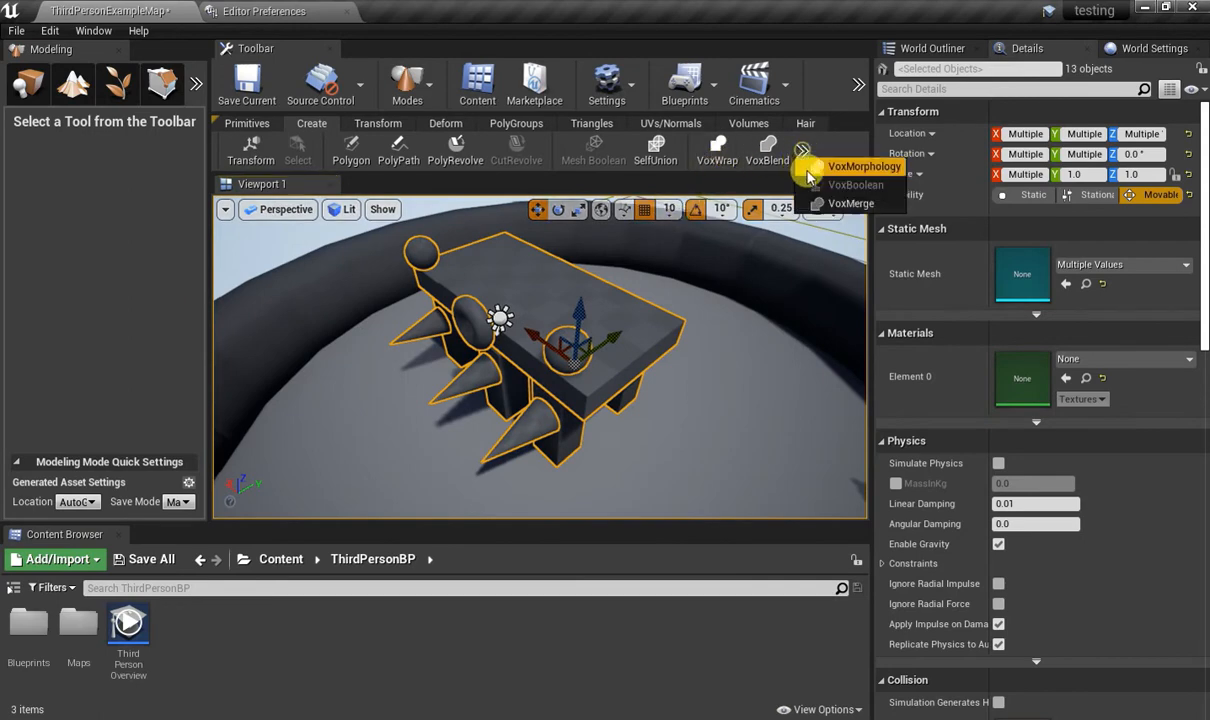
click(834, 204)
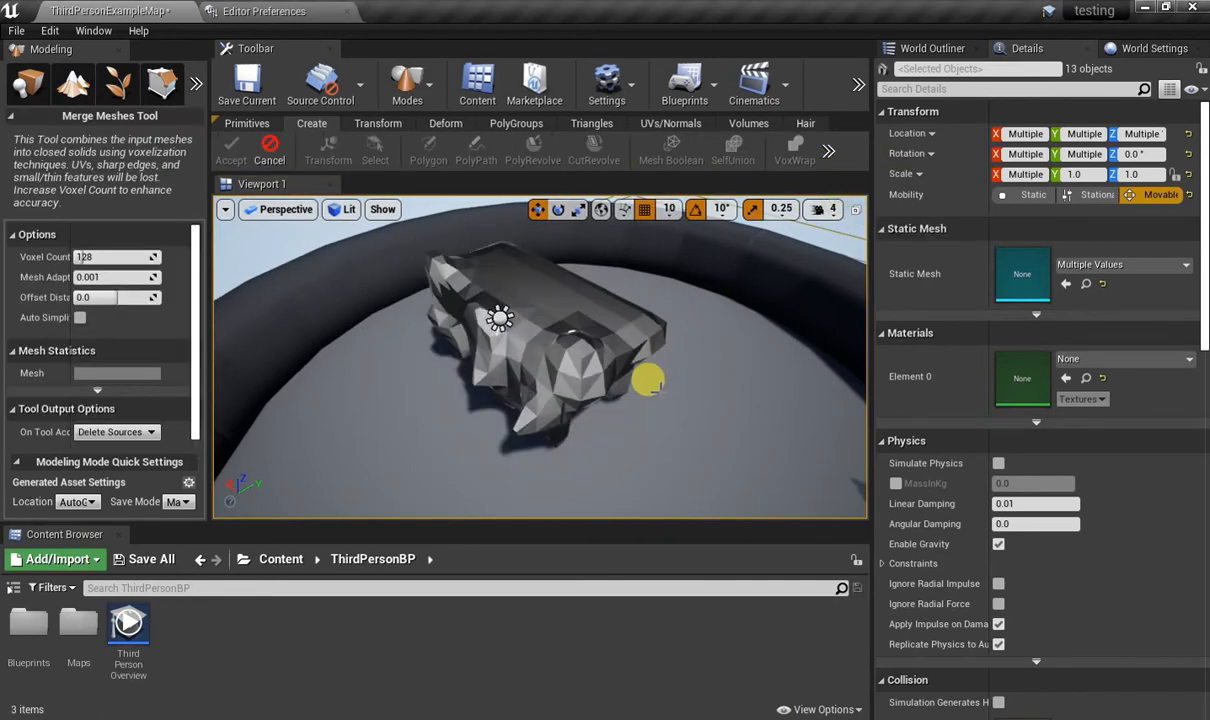
key(w)
right_drag(641, 363, 638, 334)
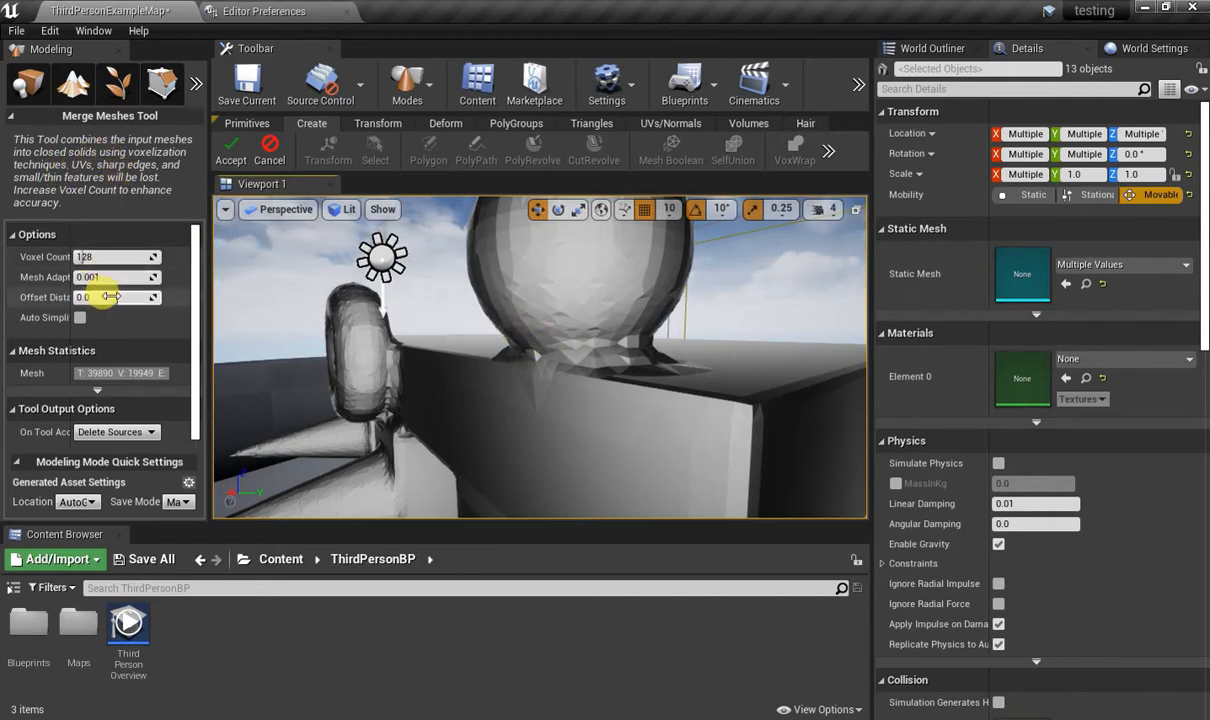
scroll(156, 318, down, 1)
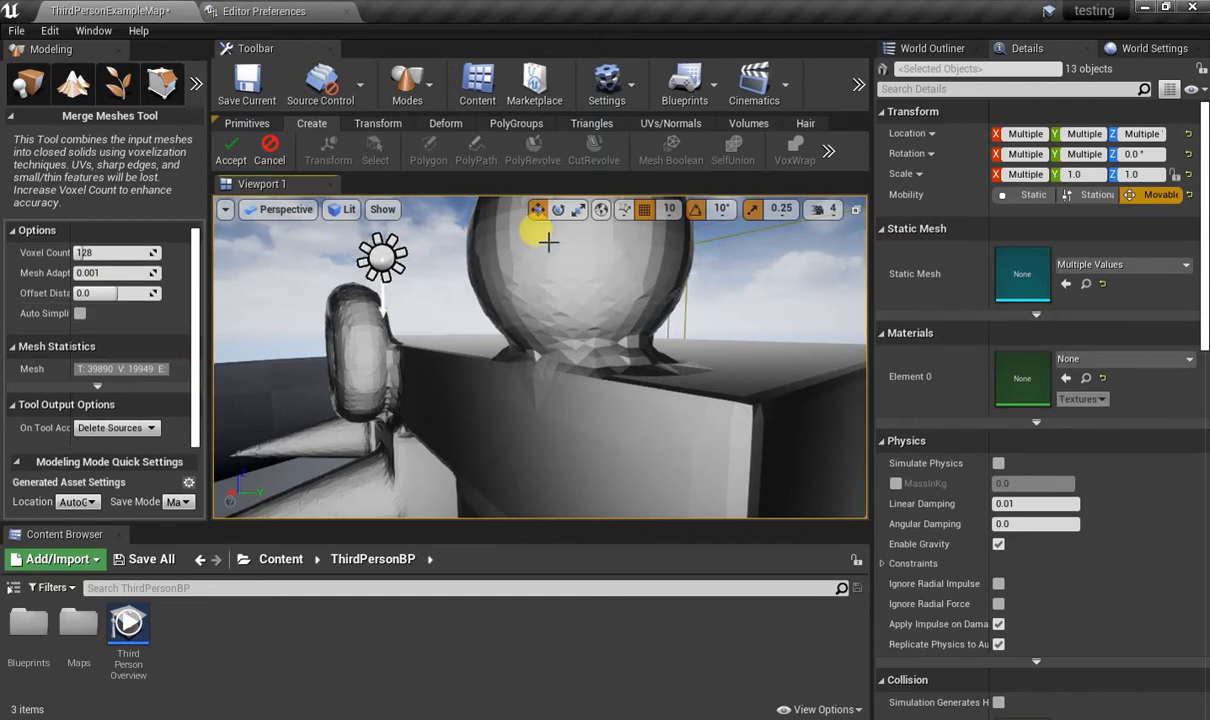
click(262, 155)
Combine the selected pieces into one solid mesh with VoxWrap at voxel count 128 and inspect the joint beneath the sphere.
click(718, 152)
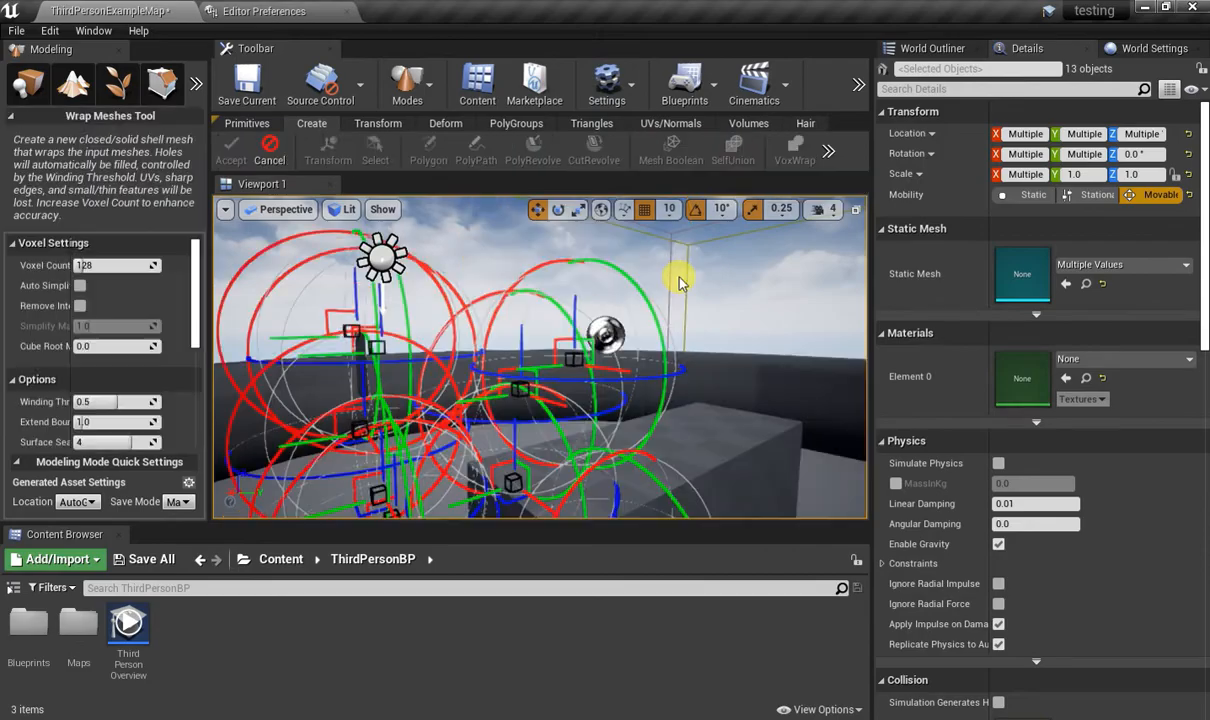
key(s)
right_drag(651, 321, 300, 312)
key(d)
key(w)
key(d)
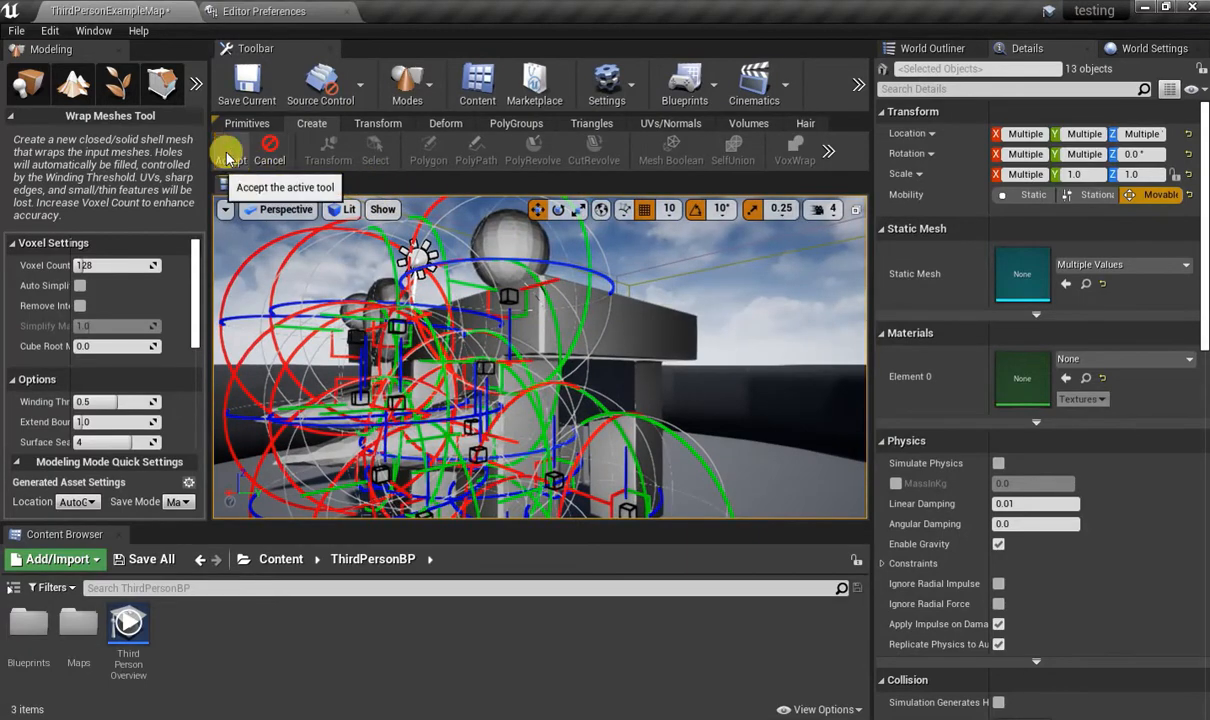
click(228, 158)
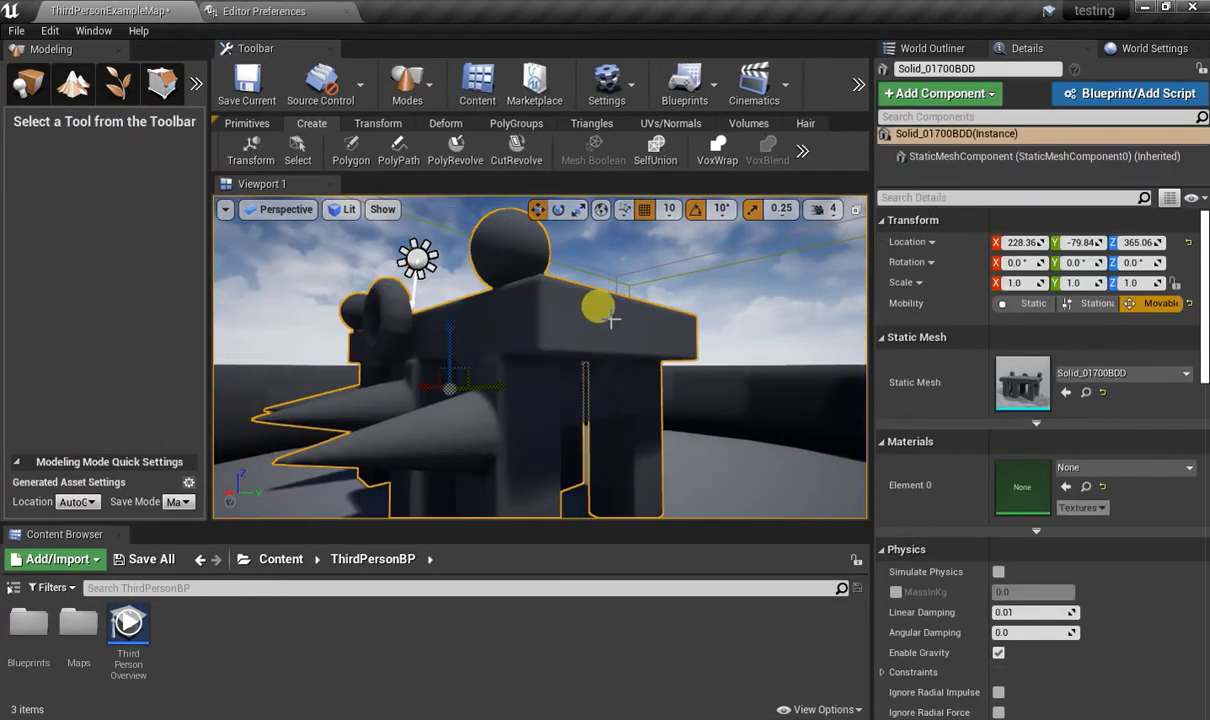
key(w)
right_drag(611, 318, 594, 338)
key(e)
key(w)
key(s)
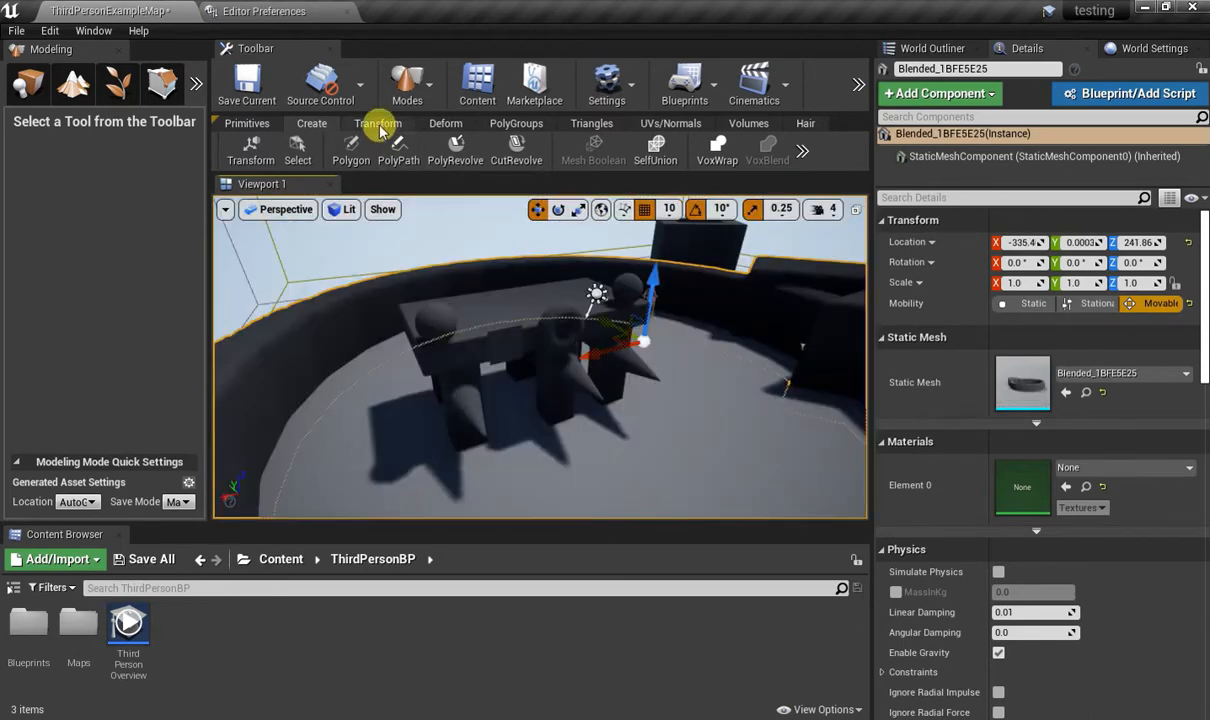
Undo a trial rotation of the combined mesh made with the Transform tool and locate its static mesh asset in the Content Browser.
click(378, 123)
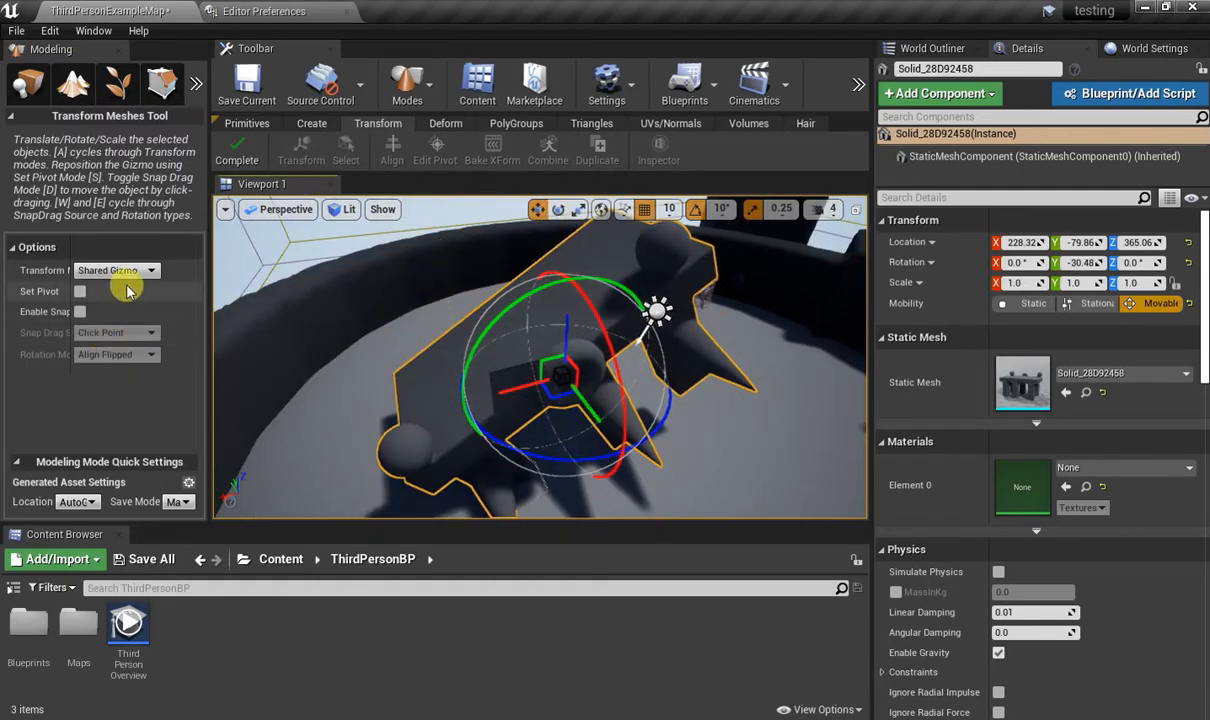
key(ctrl+z)
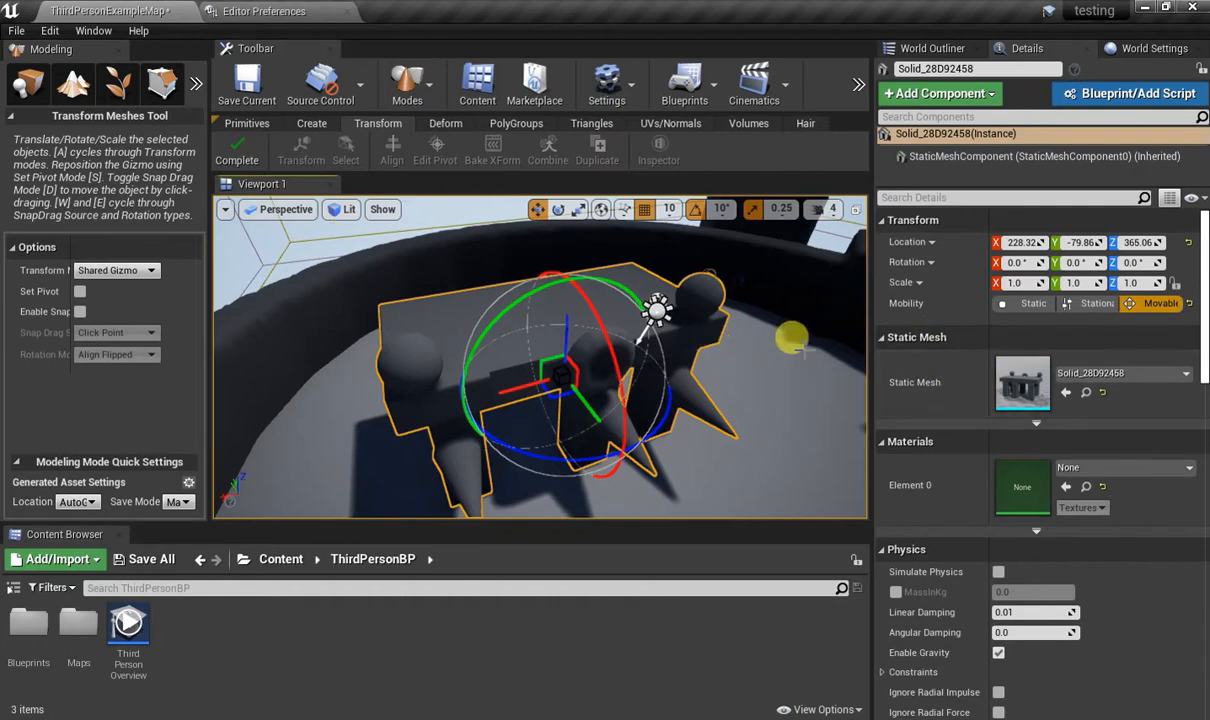
click(1066, 393)
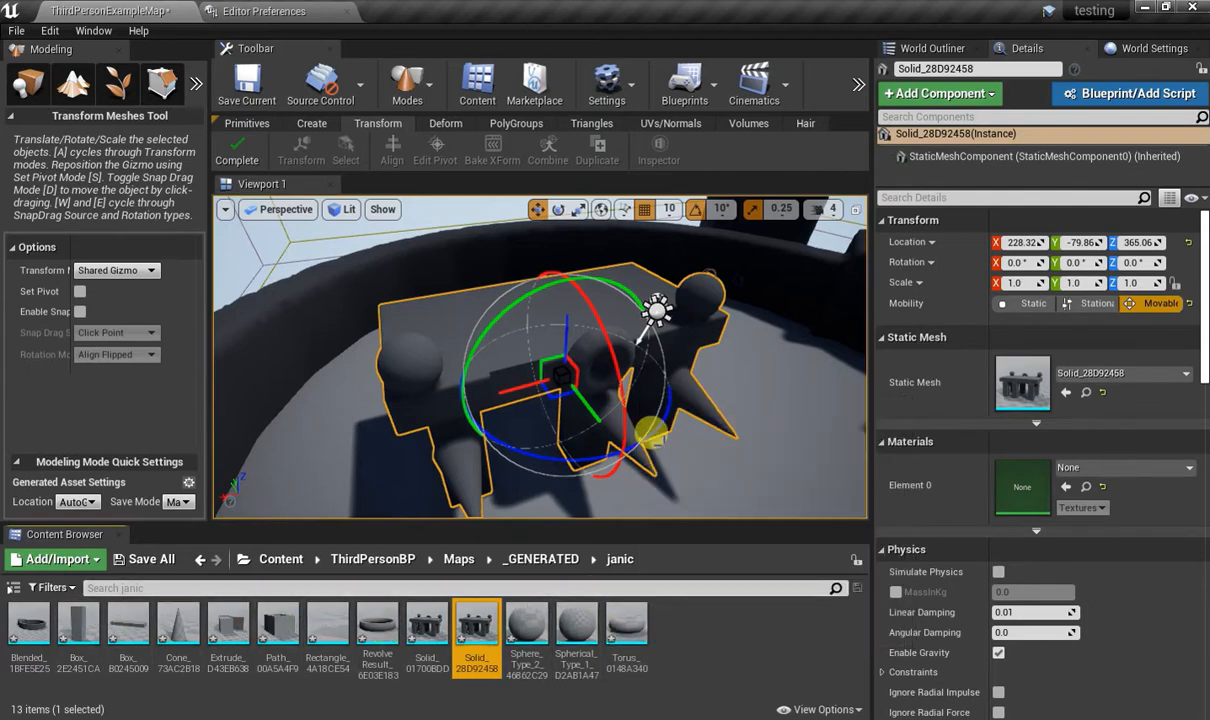
mouse_move(656, 300)
right_down()
mouse_move(700, 262)
mouse_move(656, 296)
right_up()
Start the Sculpt tool on the combined mesh with a brush size of about 0.12 and a sculpt strength of 0.614286.
click(445, 122)
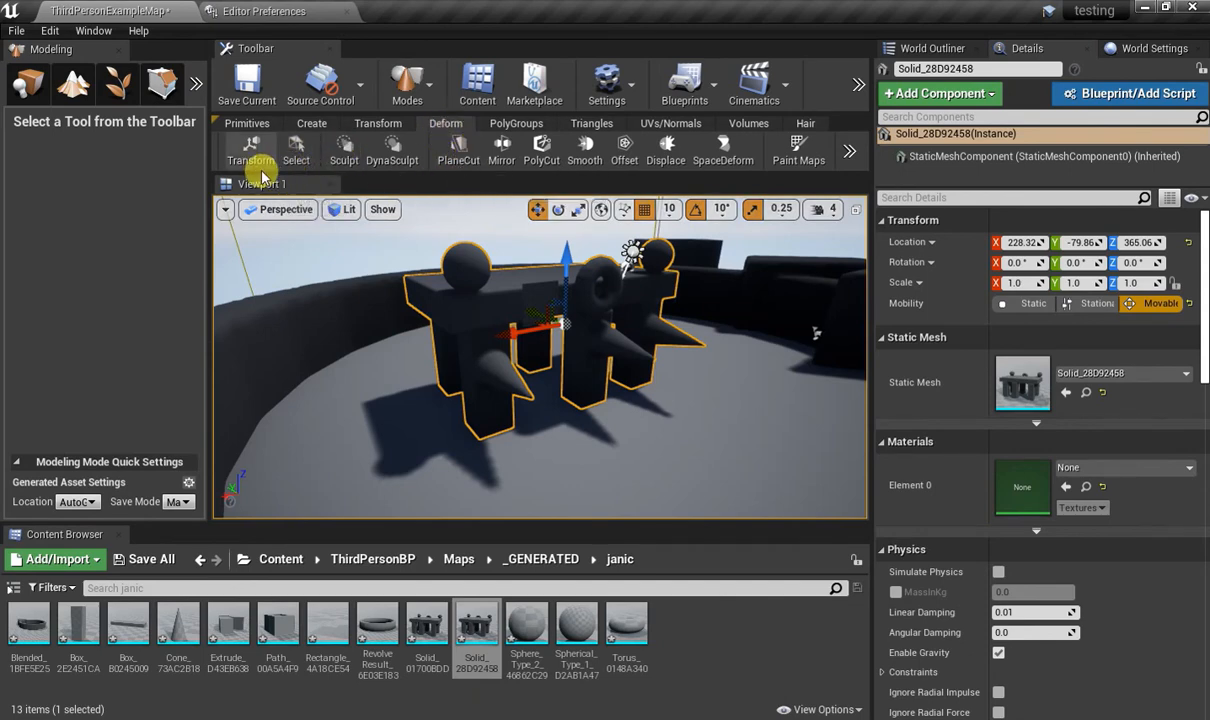
click(361, 163)
mouse_move(572, 248)
right_down()
mouse_move(545, 285)
mouse_move(550, 315)
mouse_move(527, 297)
right_up()
key(w)
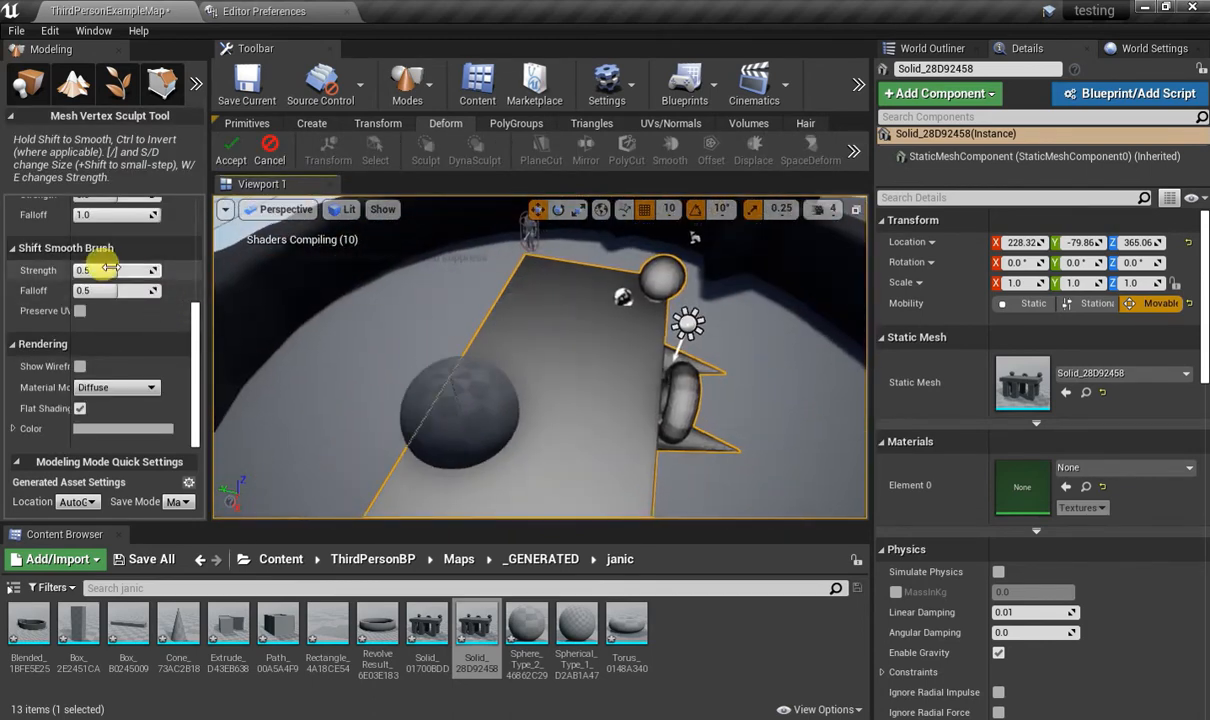
scroll(115, 280, up, 3)
scroll(112, 278, up, 2)
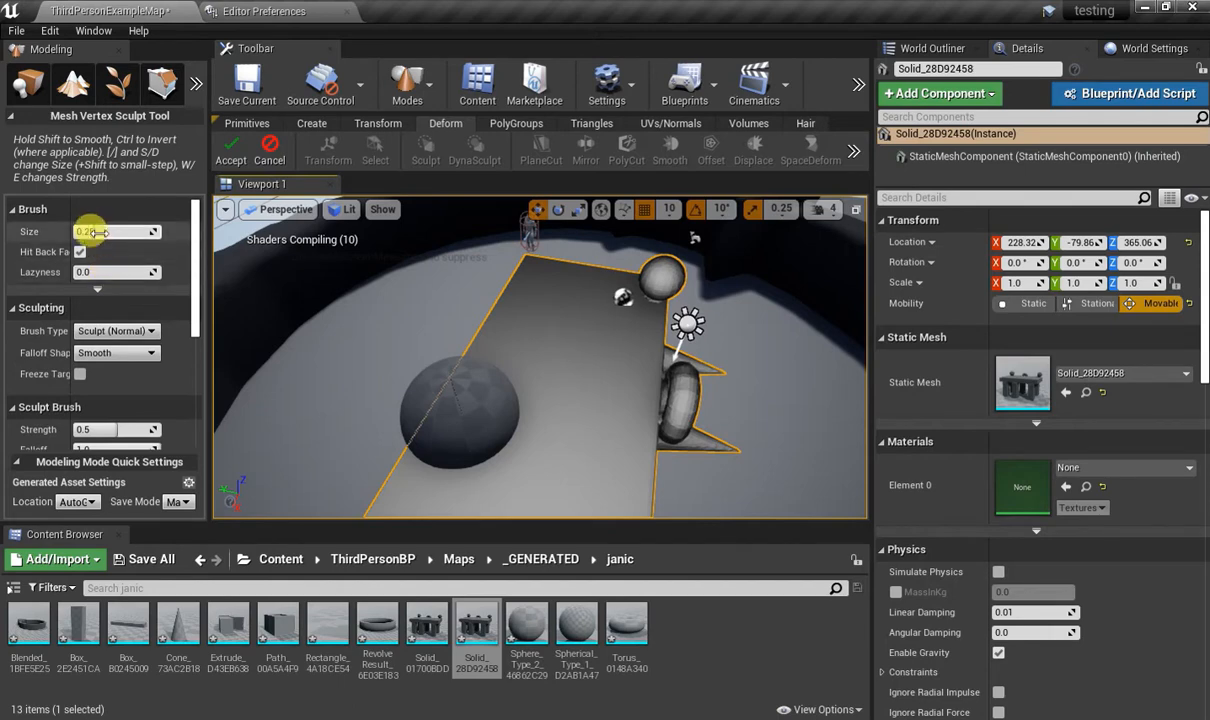
drag(86, 231, 70, 231)
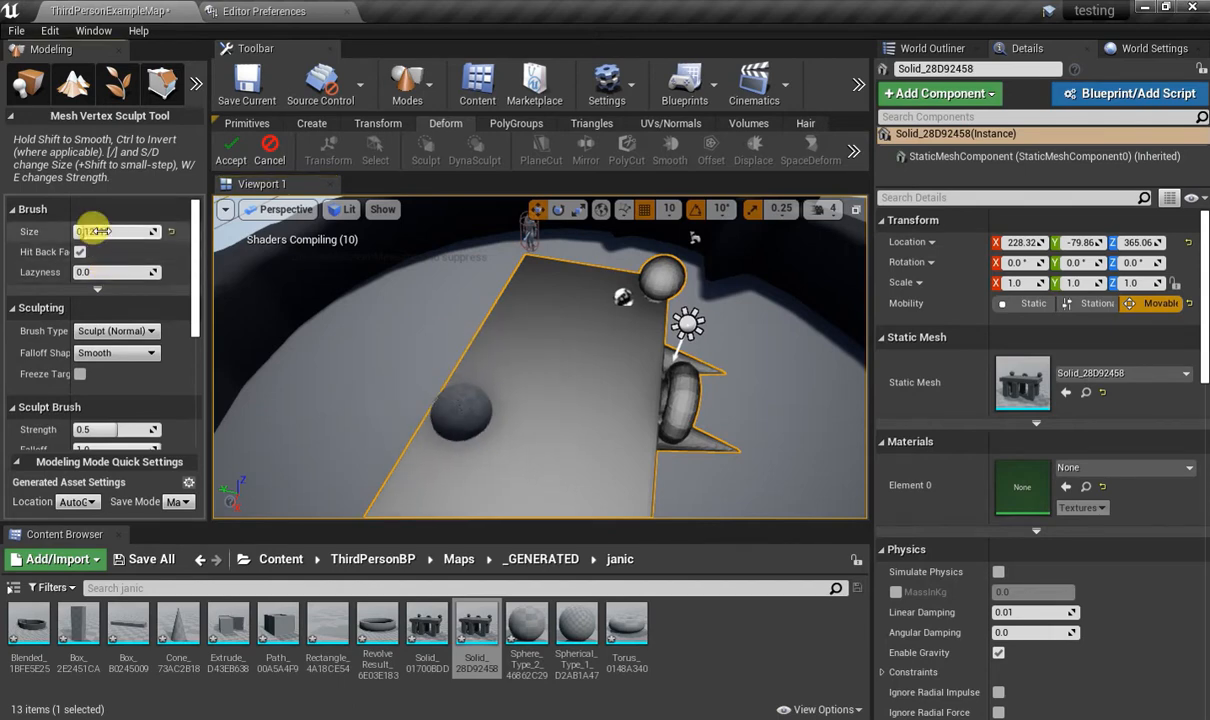
scroll(113, 300, down, 2)
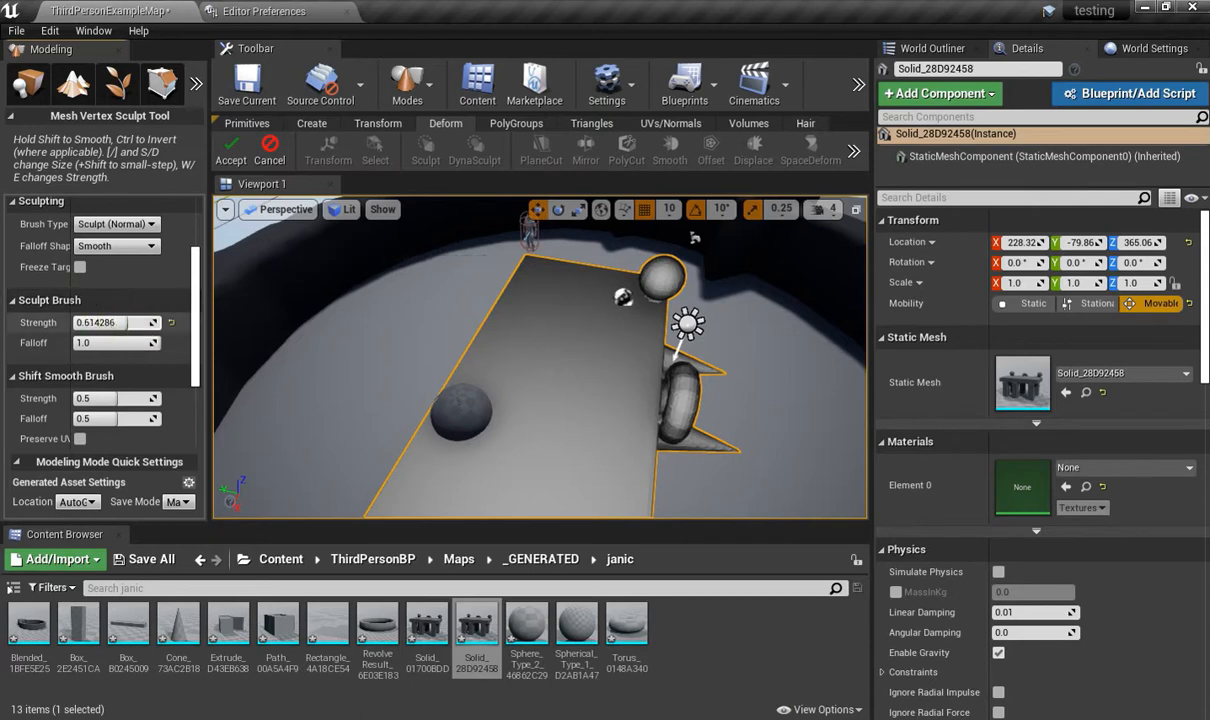
Try Sculpt (Normal) brush strokes on the flat top of the mesh and undo them.
mouse_move(380, 352)
mouse_down()
mouse_move(466, 375)
mouse_move(555, 348)
mouse_move(483, 440)
mouse_move(553, 366)
mouse_move(505, 478)
mouse_move(570, 462)
mouse_move(567, 432)
mouse_move(650, 412)
mouse_up()
mouse_move(650, 412)
right_down()
mouse_move(450, 335)
mouse_move(390, 350)
mouse_move(640, 421)
right_up()
key(ctrl+z)
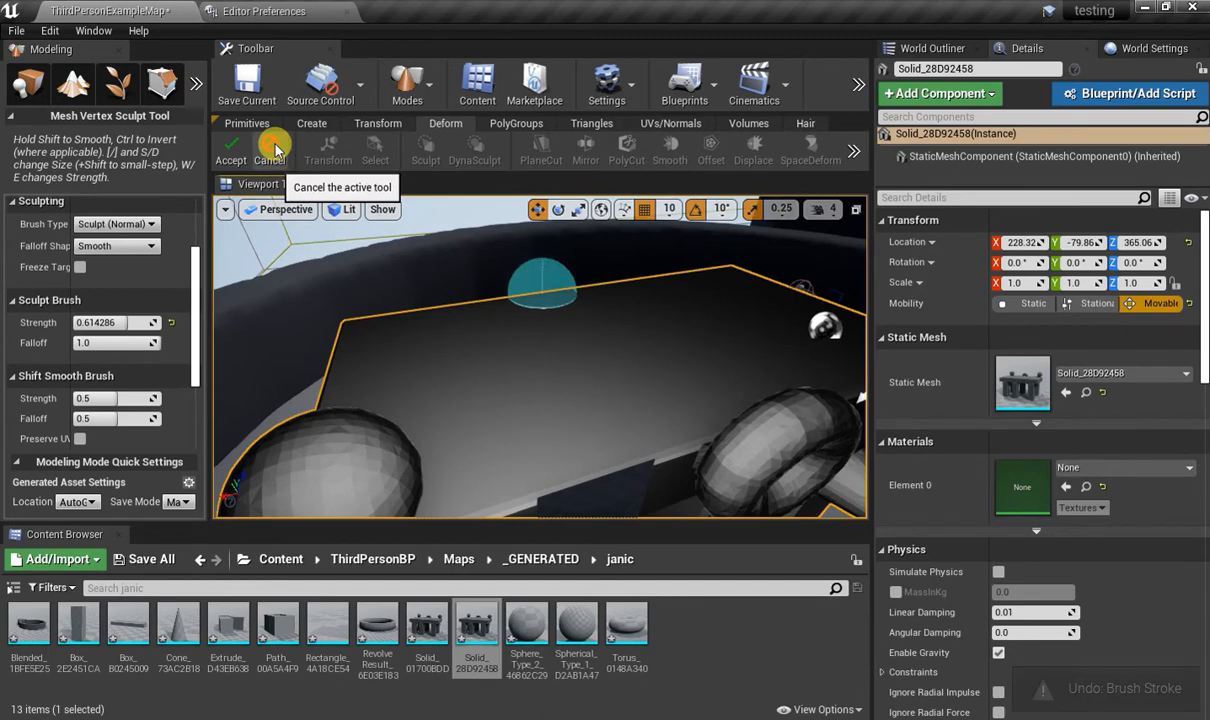
Try a Kelvin Twist brush stroke on the mesh's top surface, undo it, and close and undo the sculpt operation.
click(150, 223)
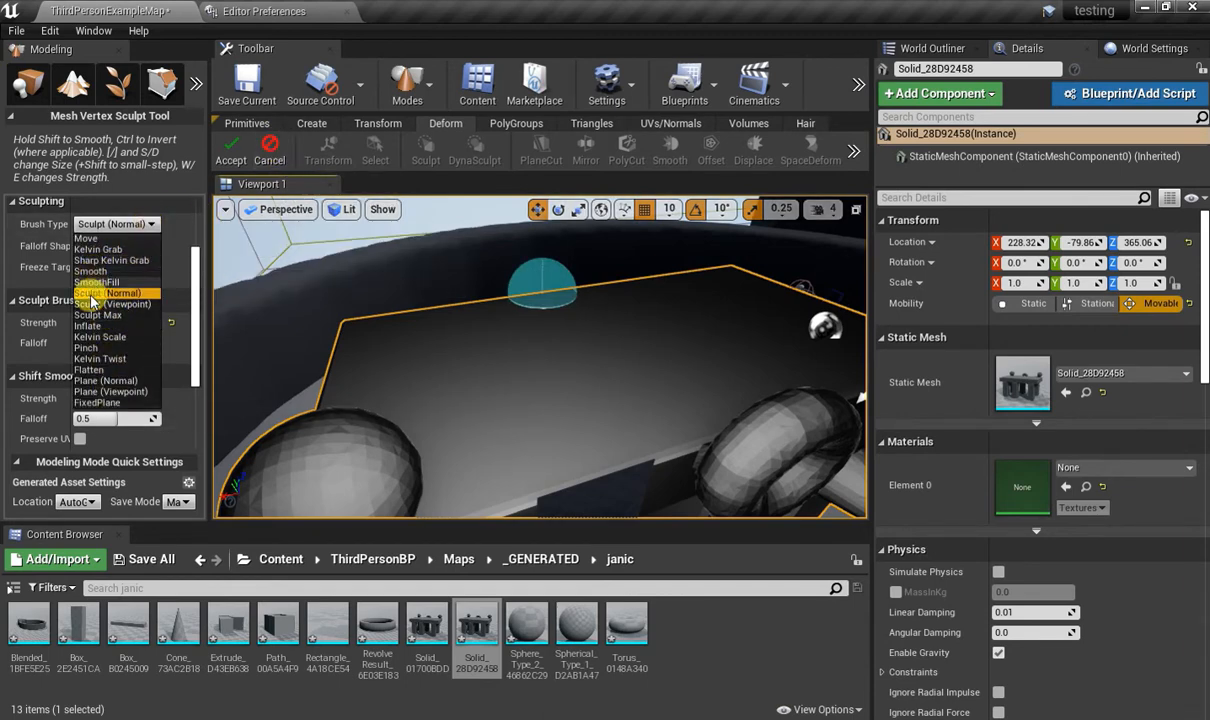
click(108, 360)
mouse_move(565, 367)
mouse_down()
mouse_move(647, 358)
mouse_move(480, 428)
mouse_move(529, 406)
mouse_move(666, 390)
mouse_up()
key(ctrl+z)
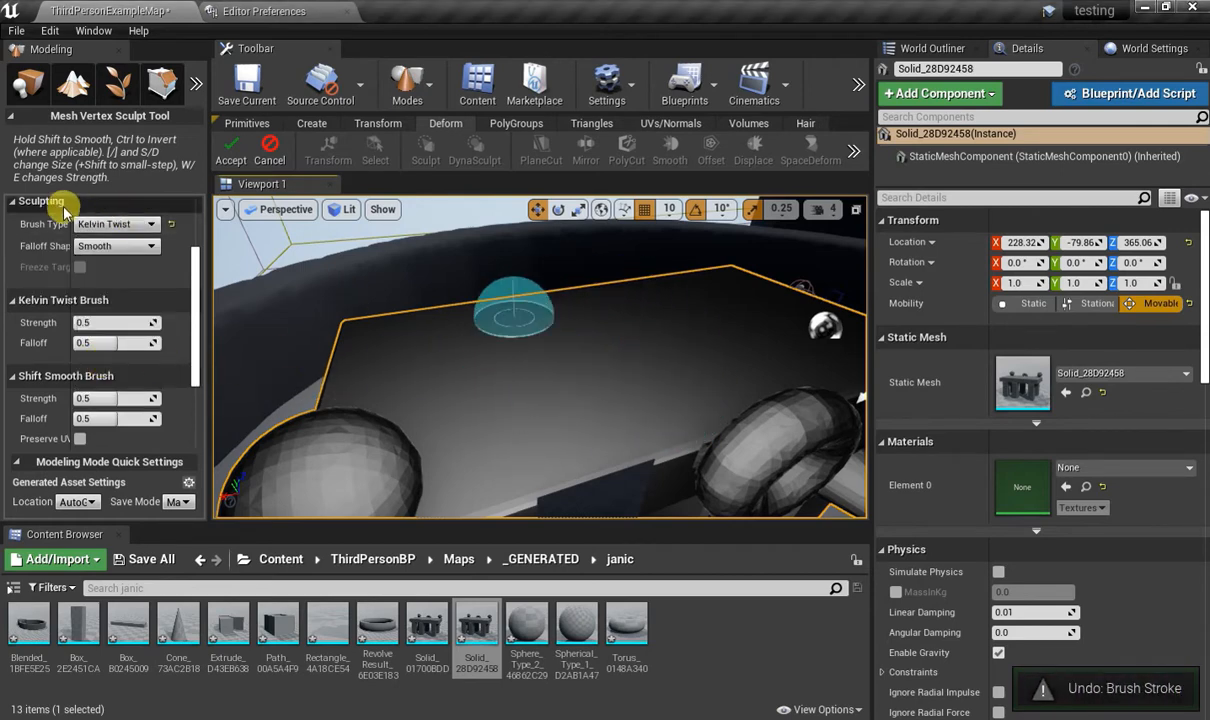
click(112, 224)
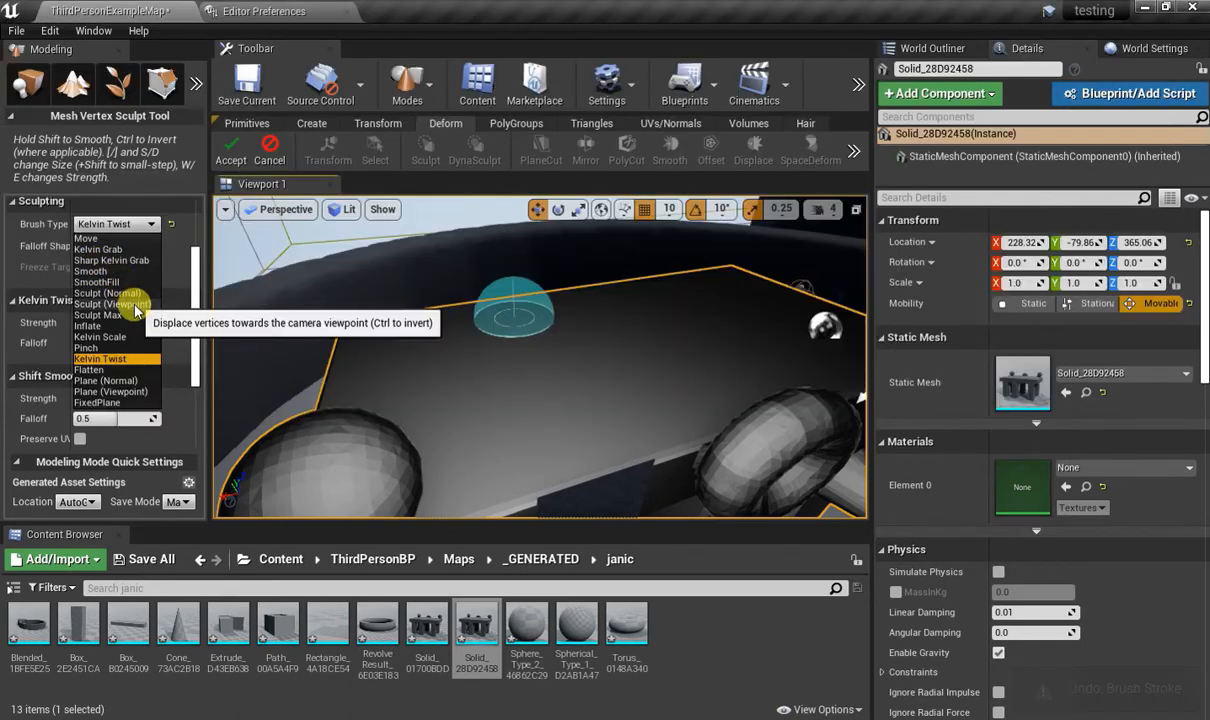
click(238, 148)
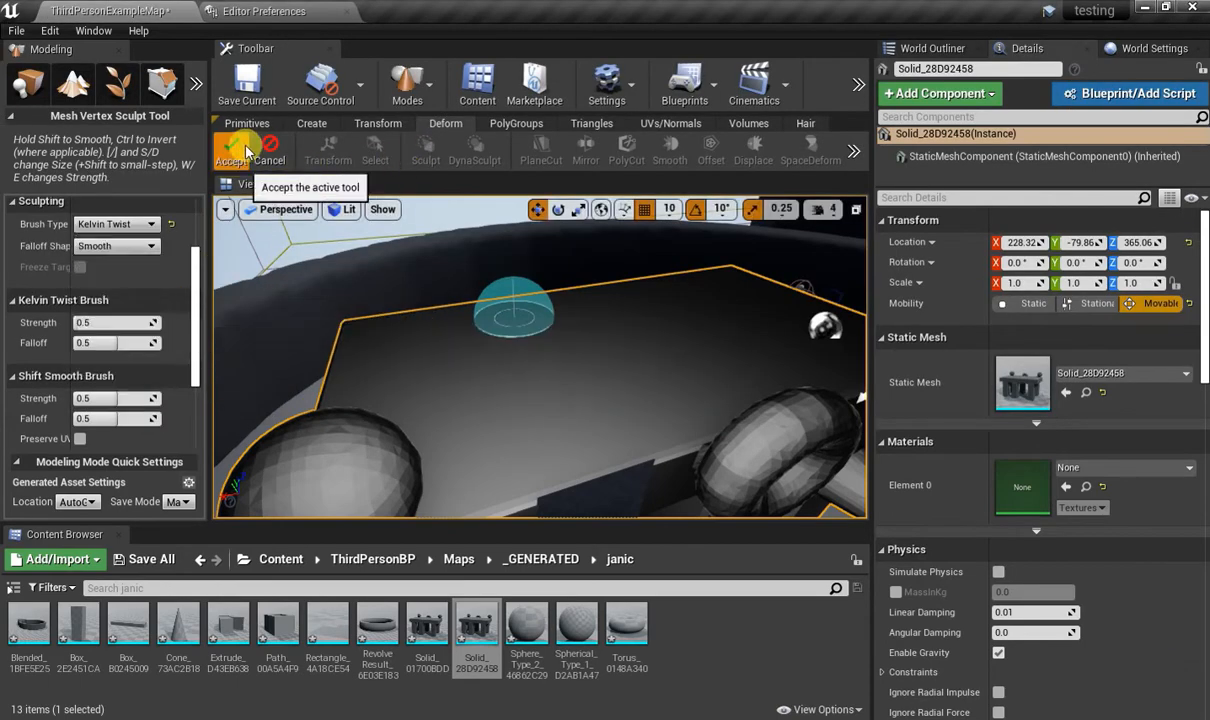
click(240, 148)
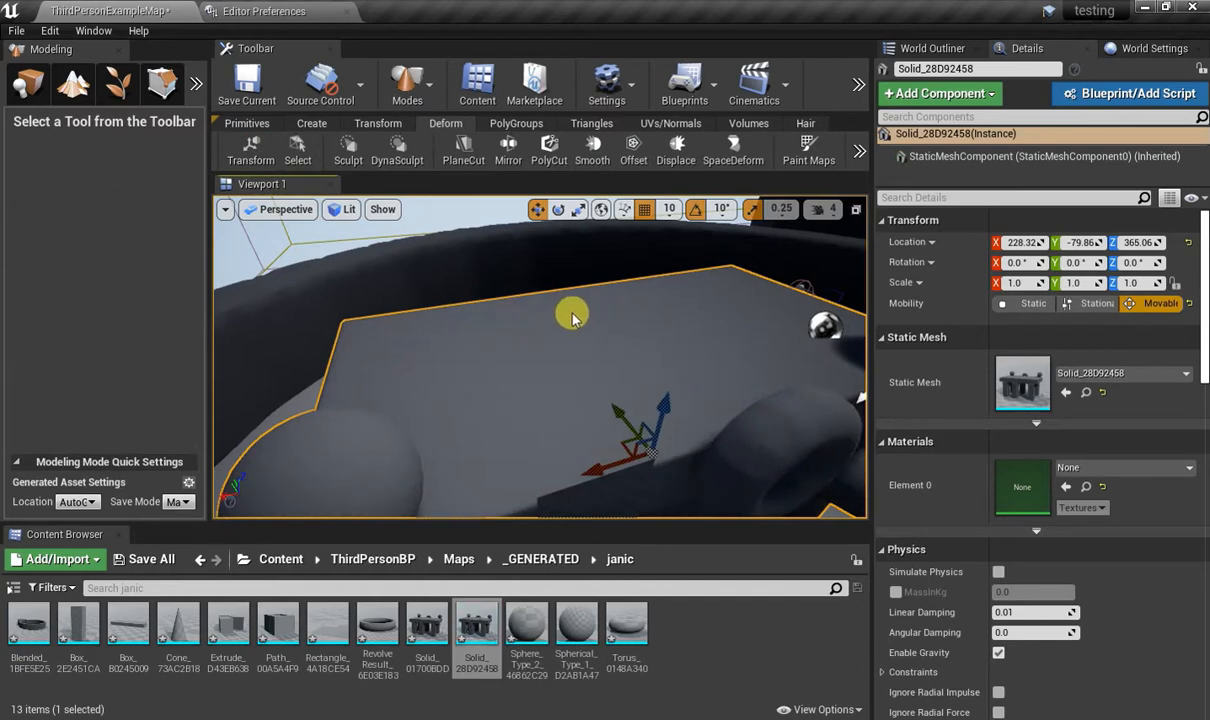
key(ctrl+z)
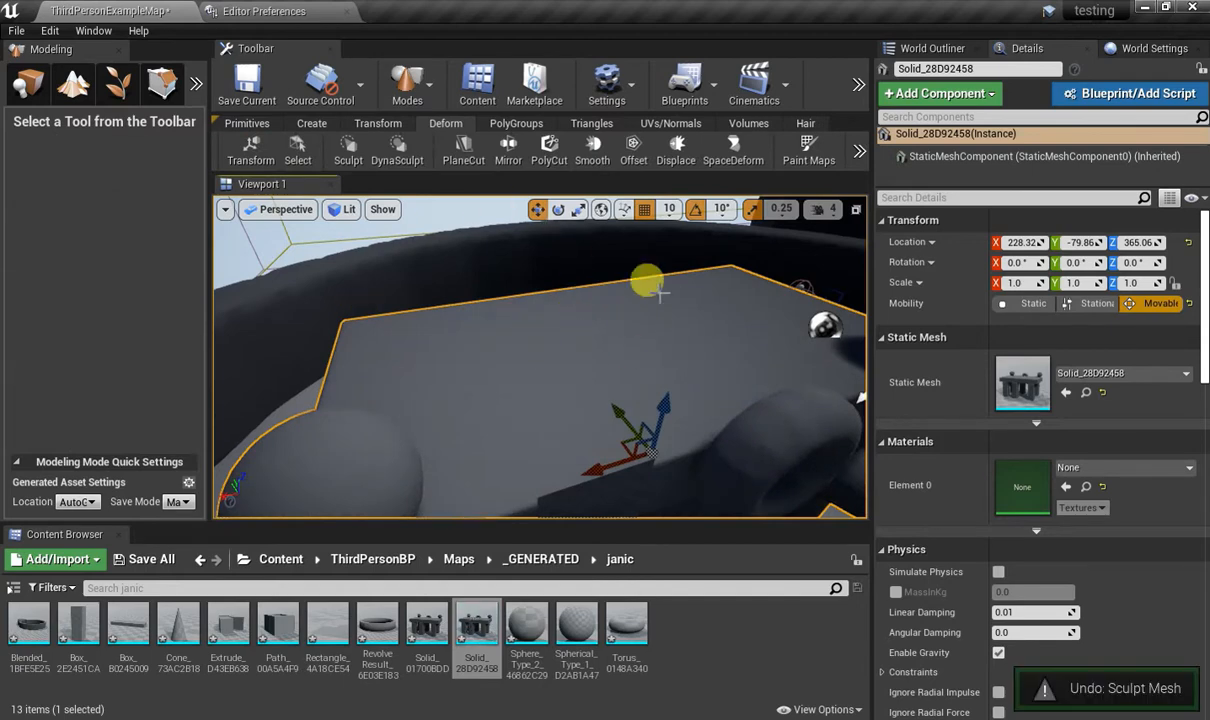
Try a DynaSculpt Move brush of size 0.15119 on the mesh's top surface and undo the stroke.
click(400, 150)
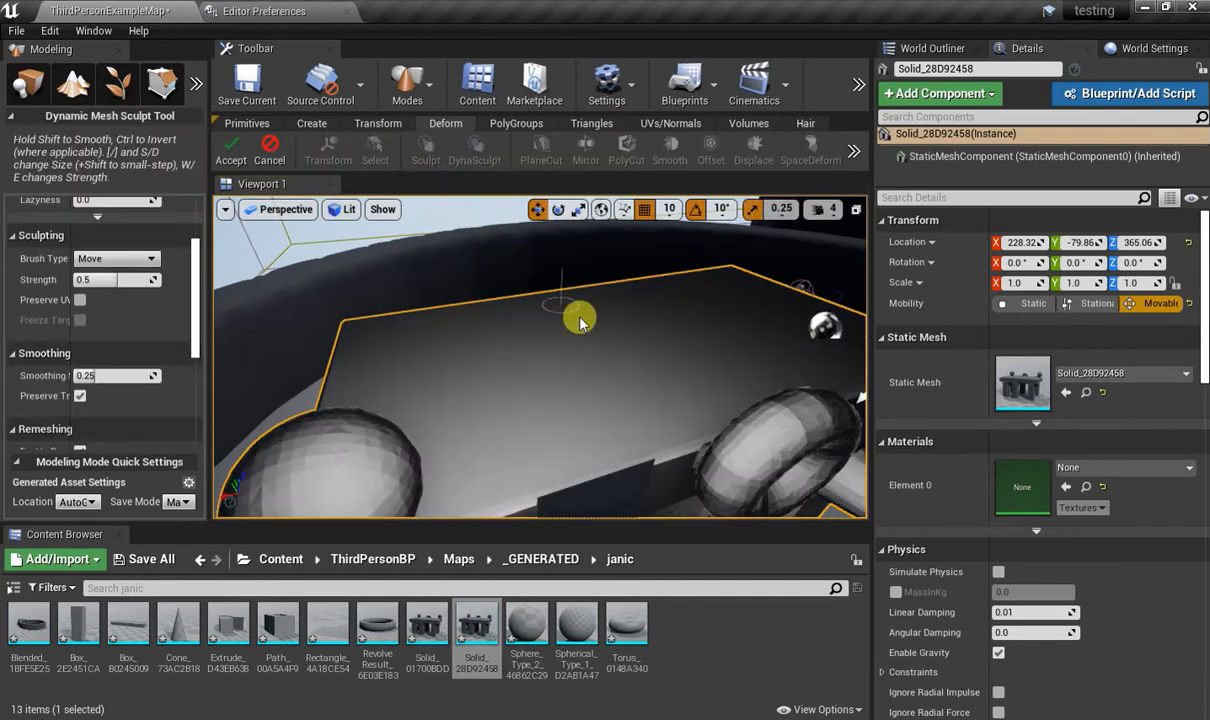
scroll(160, 293, up, 3)
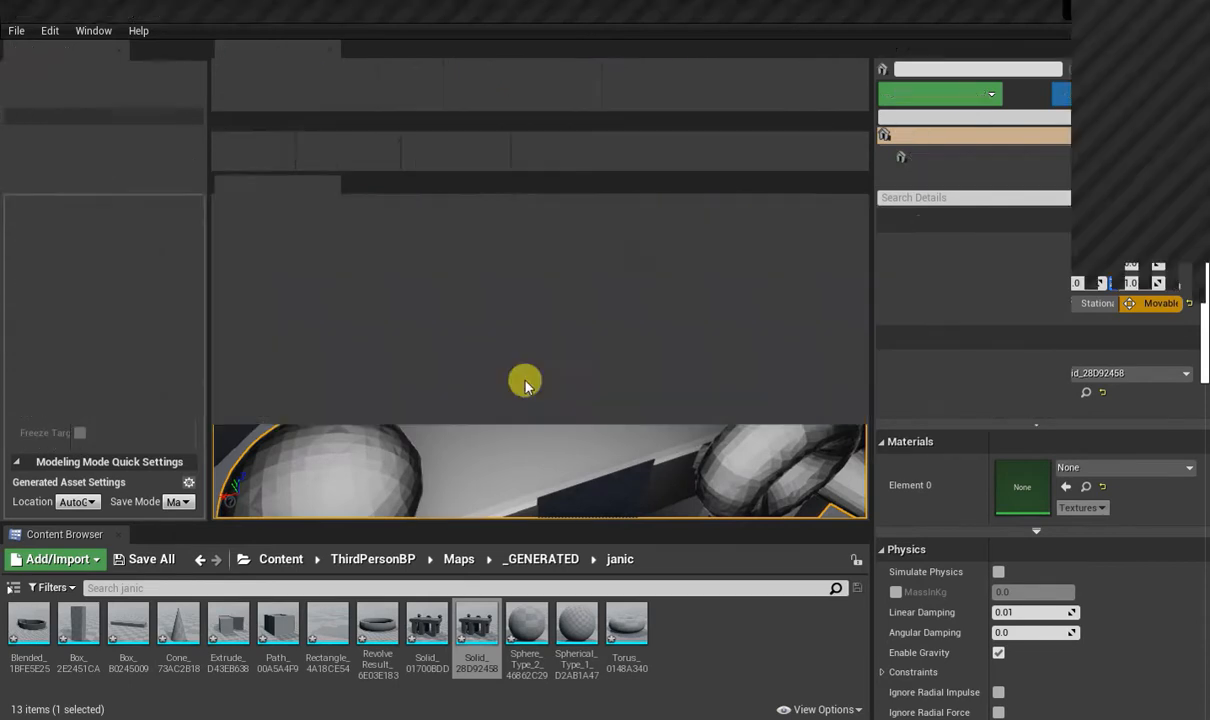
mouse_move(470, 340)
mouse_down()
mouse_move(626, 386)
mouse_move(629, 343)
mouse_move(470, 362)
mouse_move(502, 402)
mouse_move(616, 378)
mouse_move(656, 346)
mouse_move(597, 335)
mouse_move(497, 349)
mouse_move(700, 430)
mouse_up()
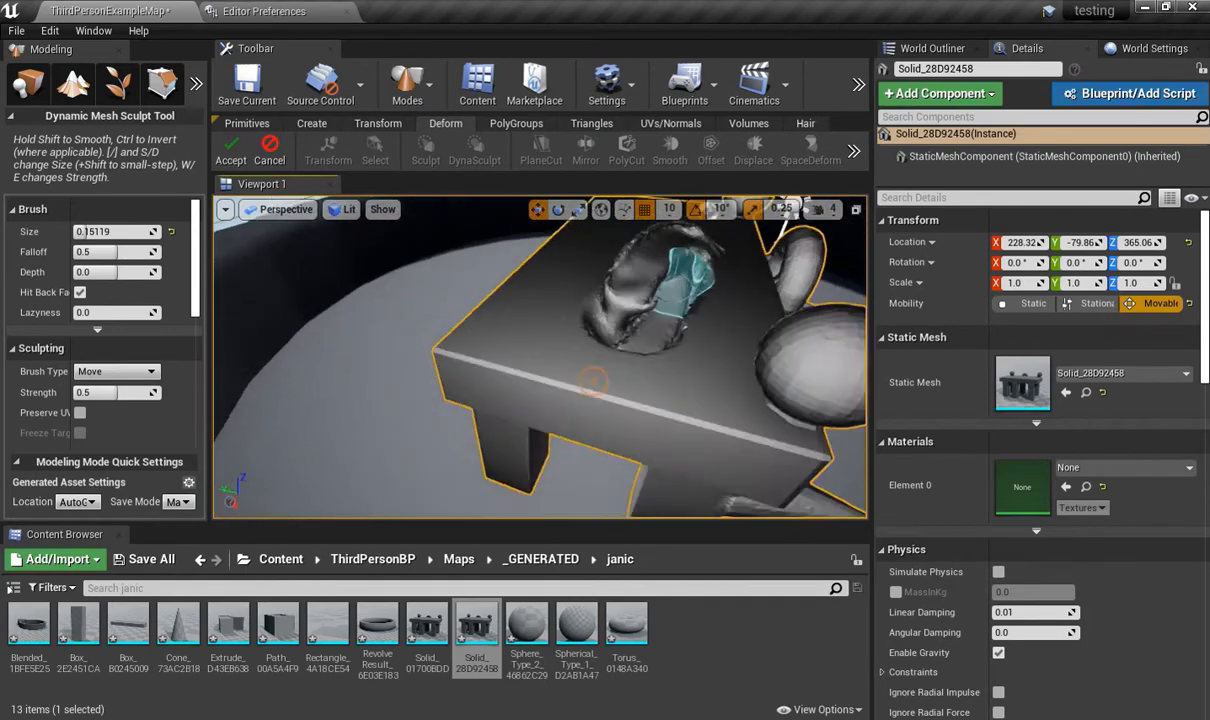
mouse_move(593, 382)
right_down()
mouse_move(610, 365)
mouse_move(580, 286)
mouse_move(550, 340)
mouse_move(505, 350)
mouse_move(525, 300)
mouse_move(517, 400)
mouse_move(567, 445)
mouse_move(613, 355)
mouse_move(575, 352)
right_up()
key(ctrl+z)
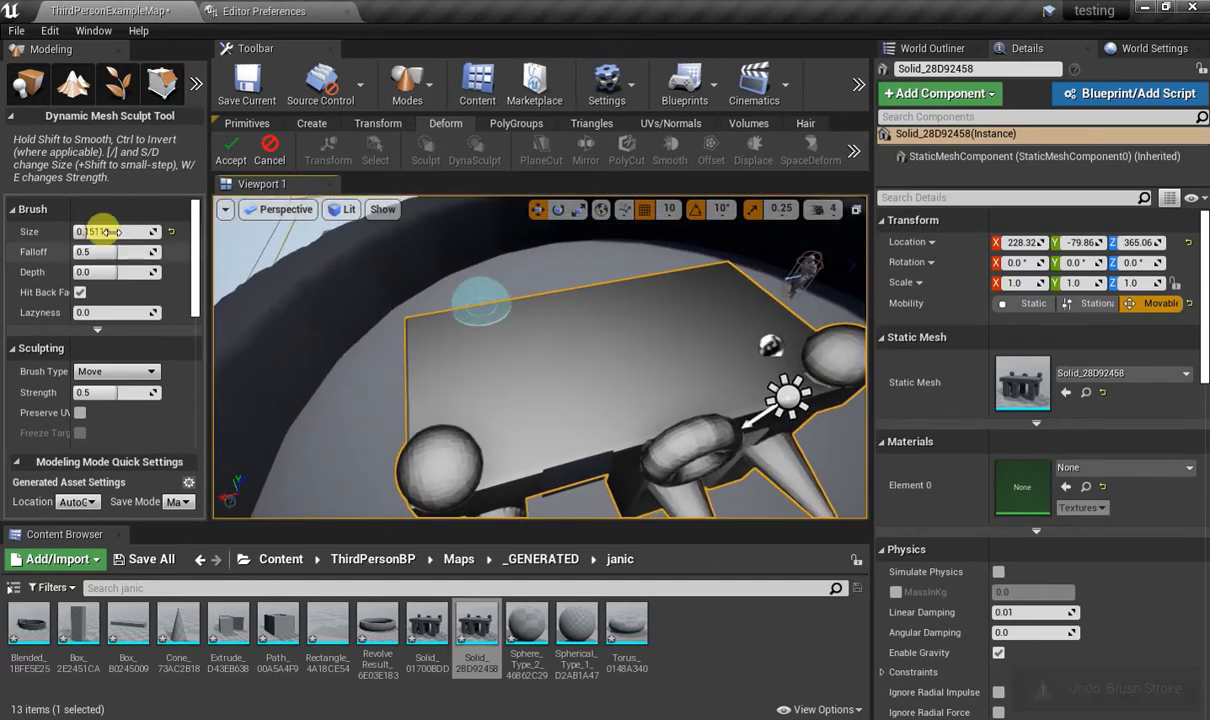
Try further Move brush strokes across the top surface at strength 0.5 and undo them.
drag(87, 231, 87, 231)
click(102, 278)
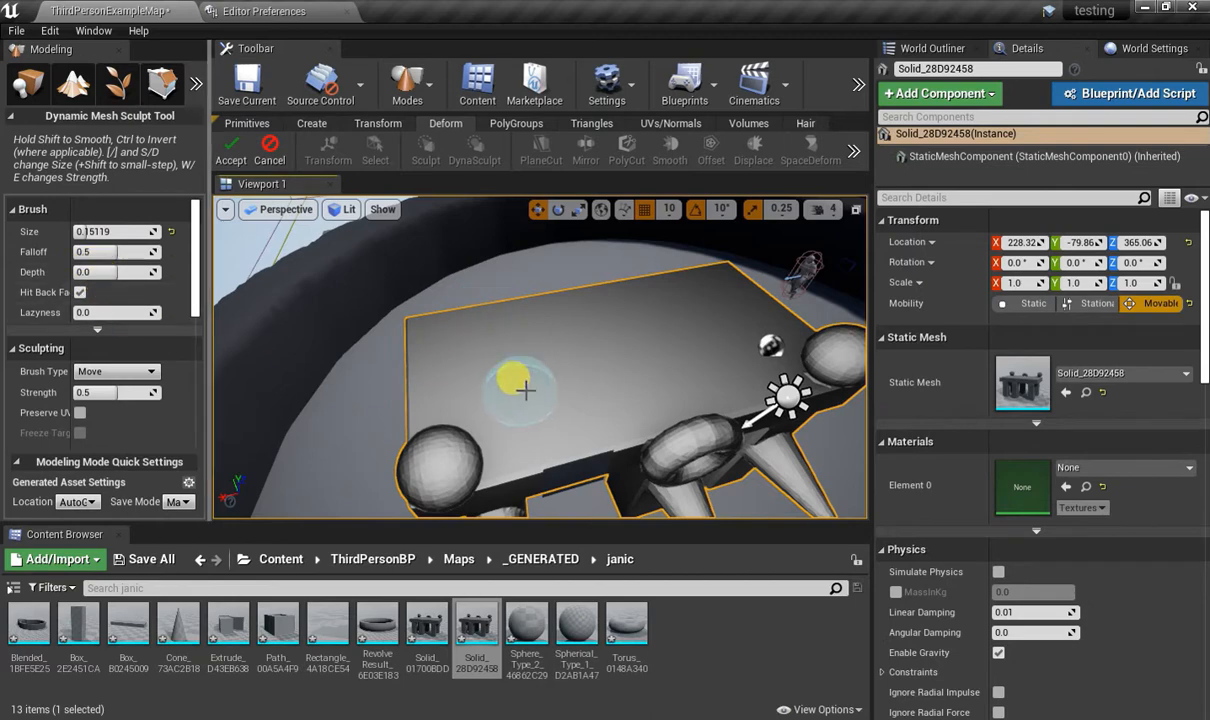
mouse_move(552, 360)
mouse_down()
mouse_move(648, 337)
mouse_move(640, 375)
mouse_up()
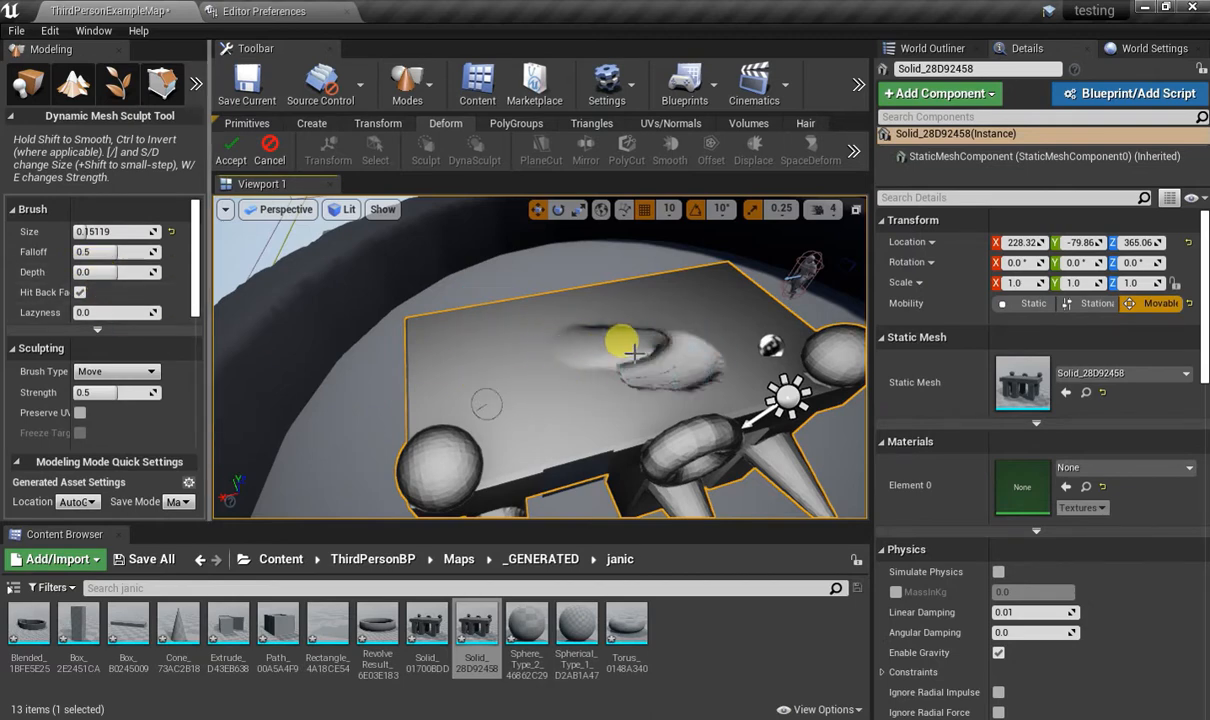
right_drag(604, 356, 578, 343)
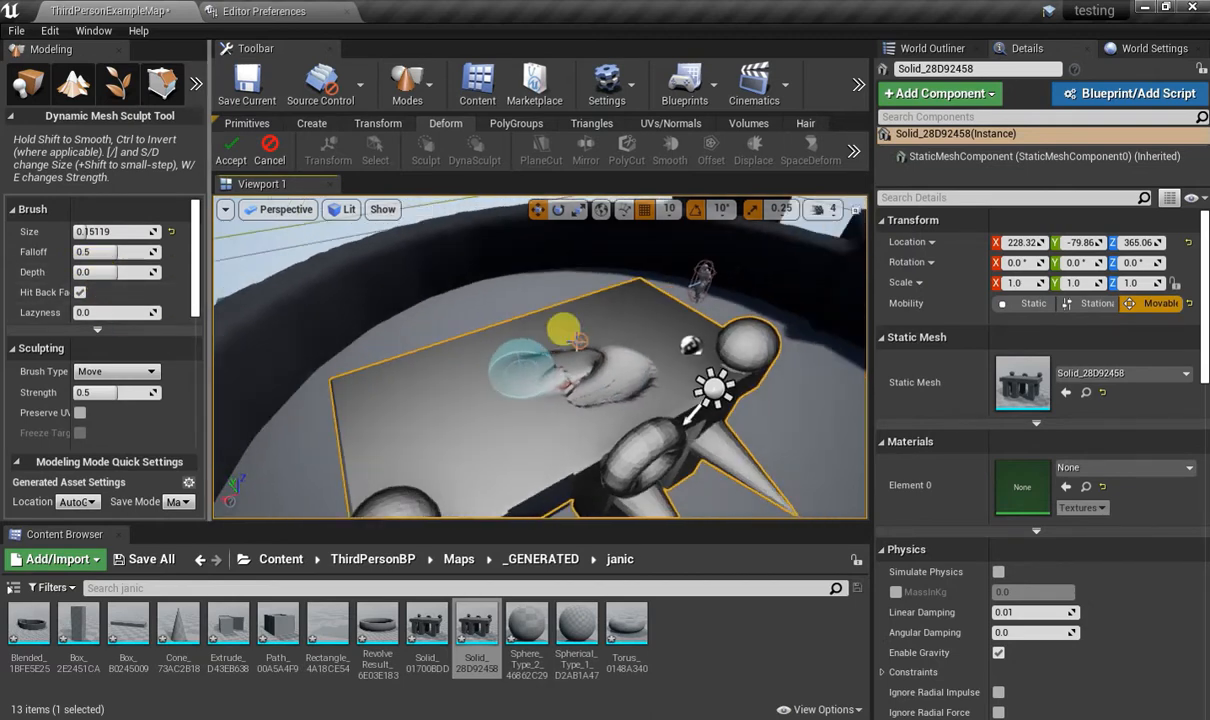
key(ctrl+z)
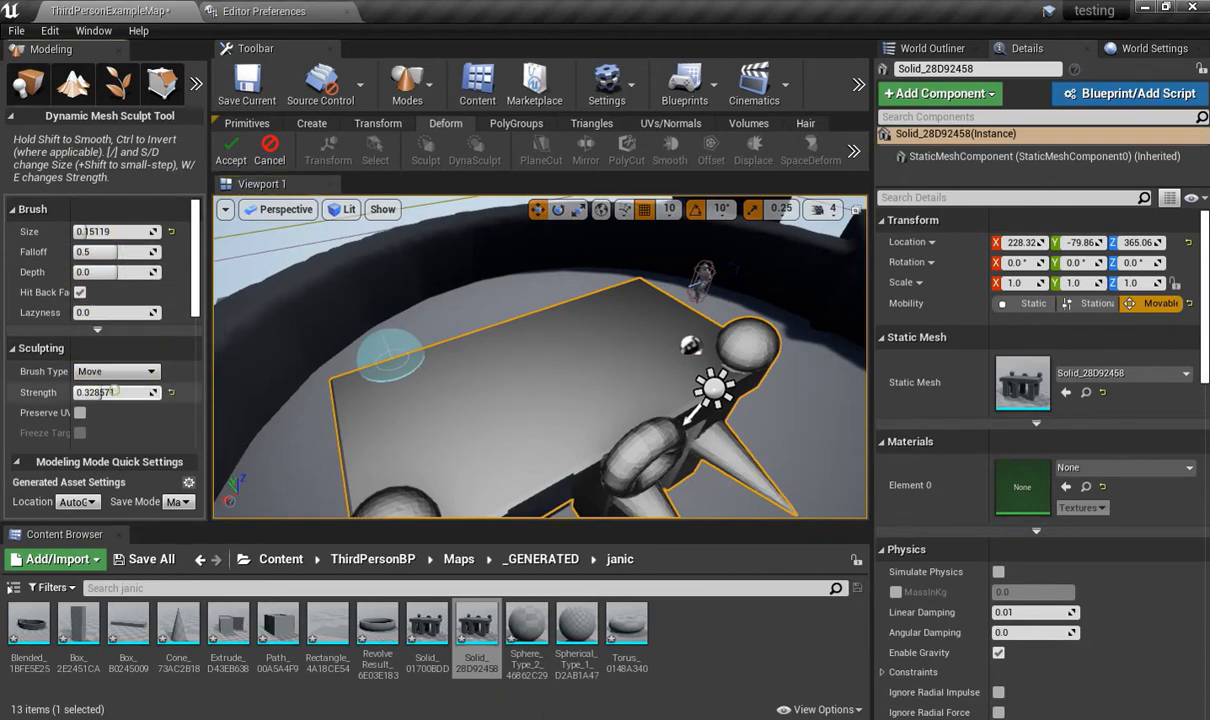
Try the Move brush on the top surface at strength 0.319048, undo the stroke, and cancel the dynamic sculpt.
drag(114, 391, 113, 391)
drag(484, 397, 570, 355)
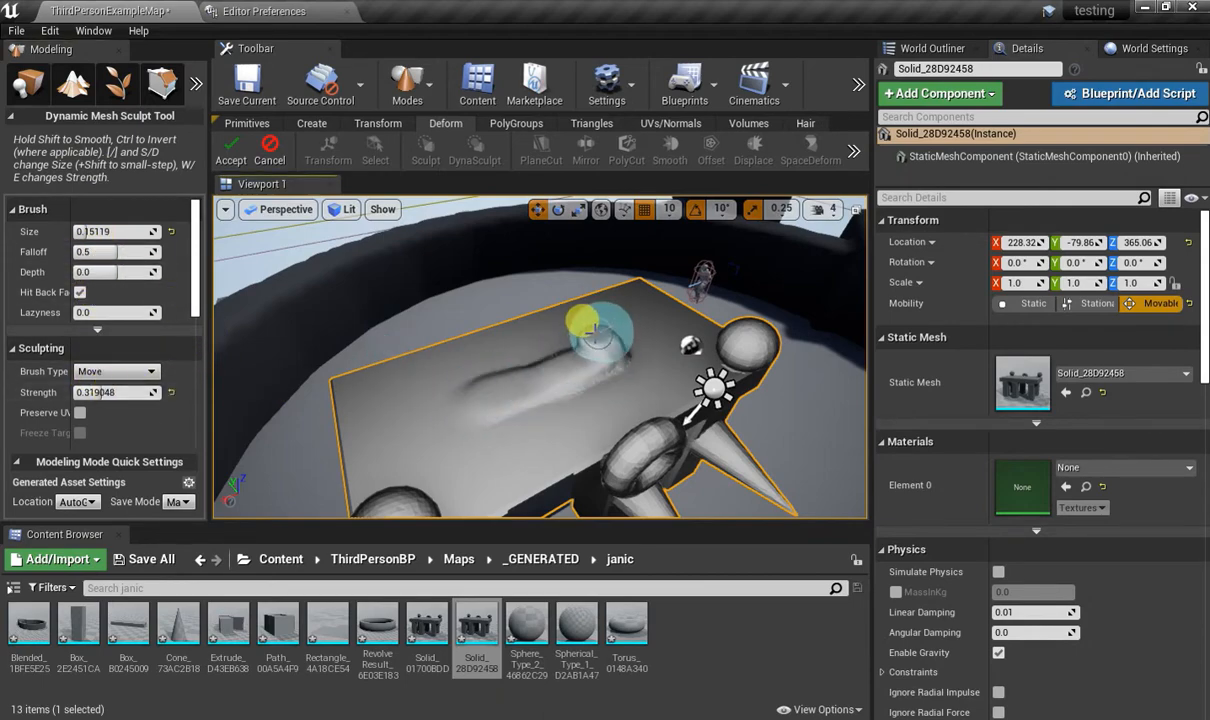
mouse_move(478, 352)
mouse_down()
mouse_move(560, 350)
mouse_move(606, 330)
mouse_move(522, 322)
mouse_move(620, 362)
mouse_up()
mouse_move(630, 366)
right_down()
mouse_move(700, 366)
mouse_move(650, 335)
mouse_move(645, 400)
mouse_move(594, 346)
right_up()
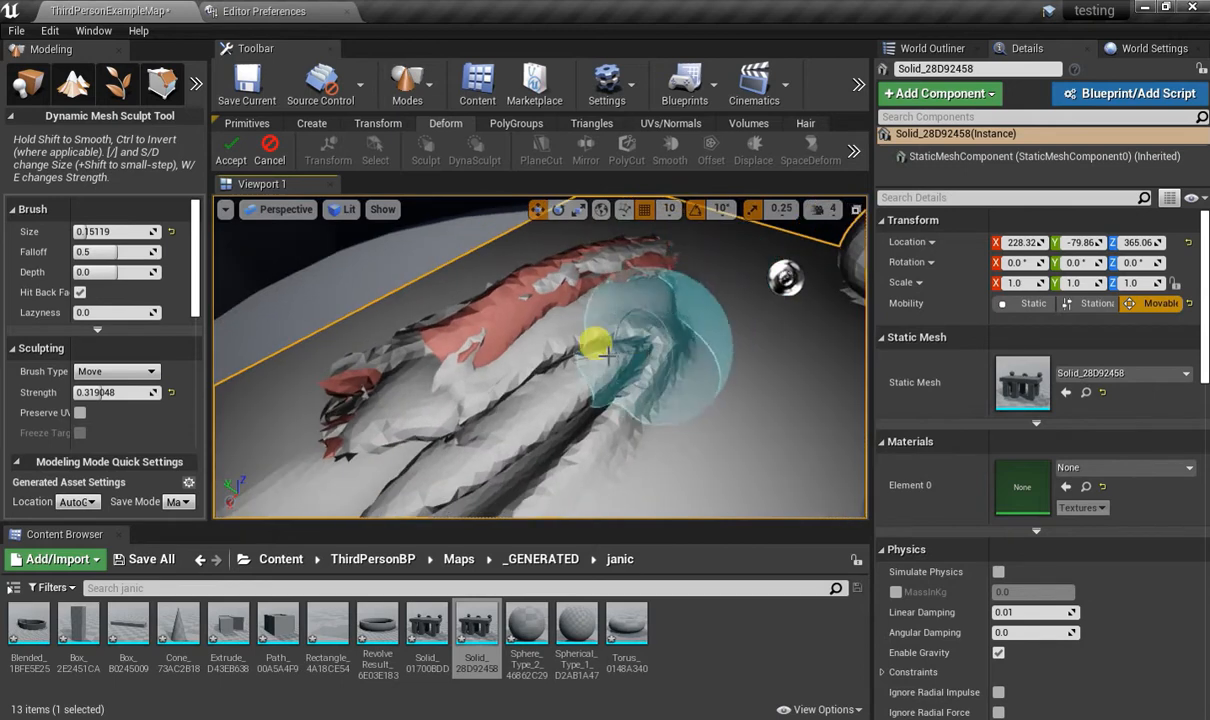
key(ctrl+z)
key(s)
mouse_move(606, 298)
right_down()
mouse_move(604, 285)
mouse_move(590, 298)
right_up()
click(278, 145)
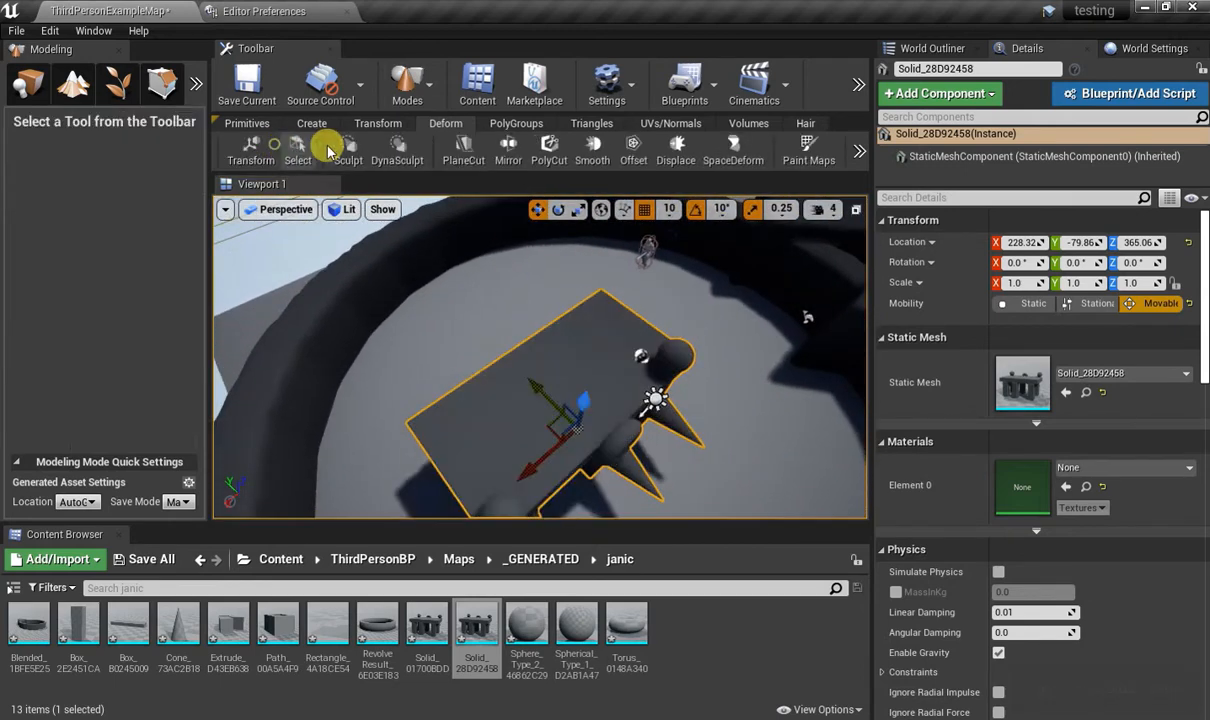
Slice off the upper parts of the spheres and torus with a horizontal Plane Cut just above the slab.
click(463, 155)
right_drag(669, 284, 715, 268)
key(a)
key(w)
key(s)
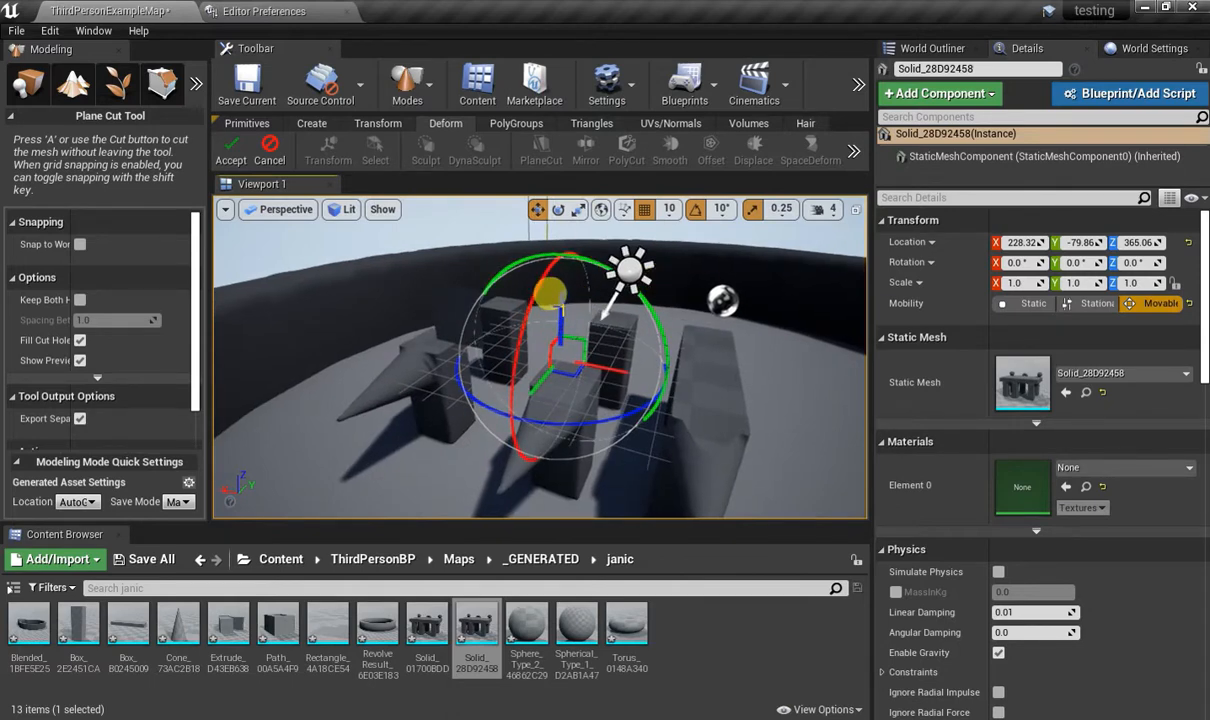
drag(548, 293, 579, 137)
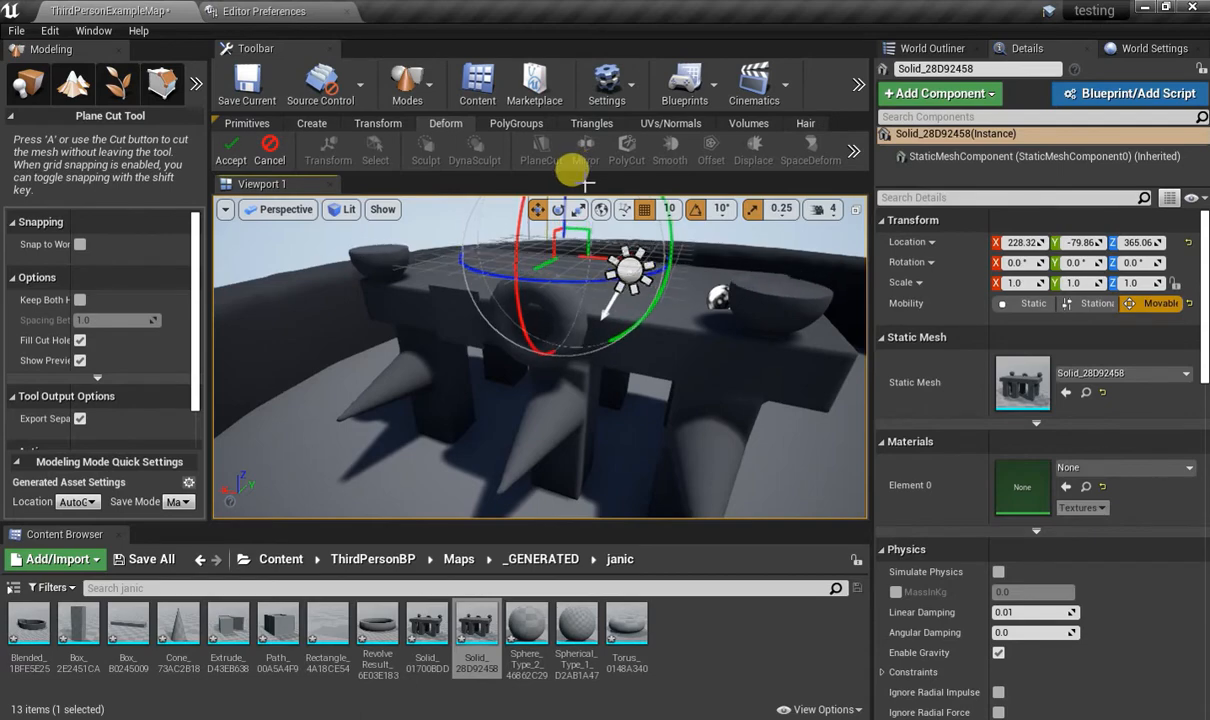
right_drag(794, 342, 850, 352)
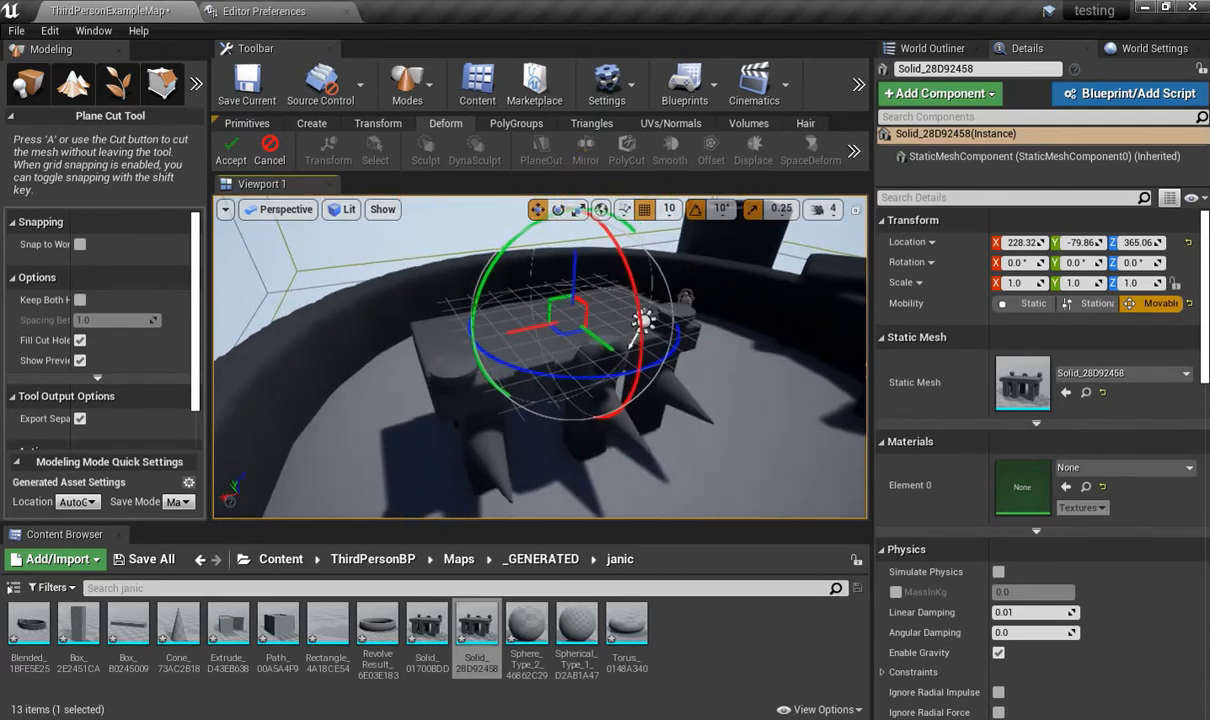
click(231, 150)
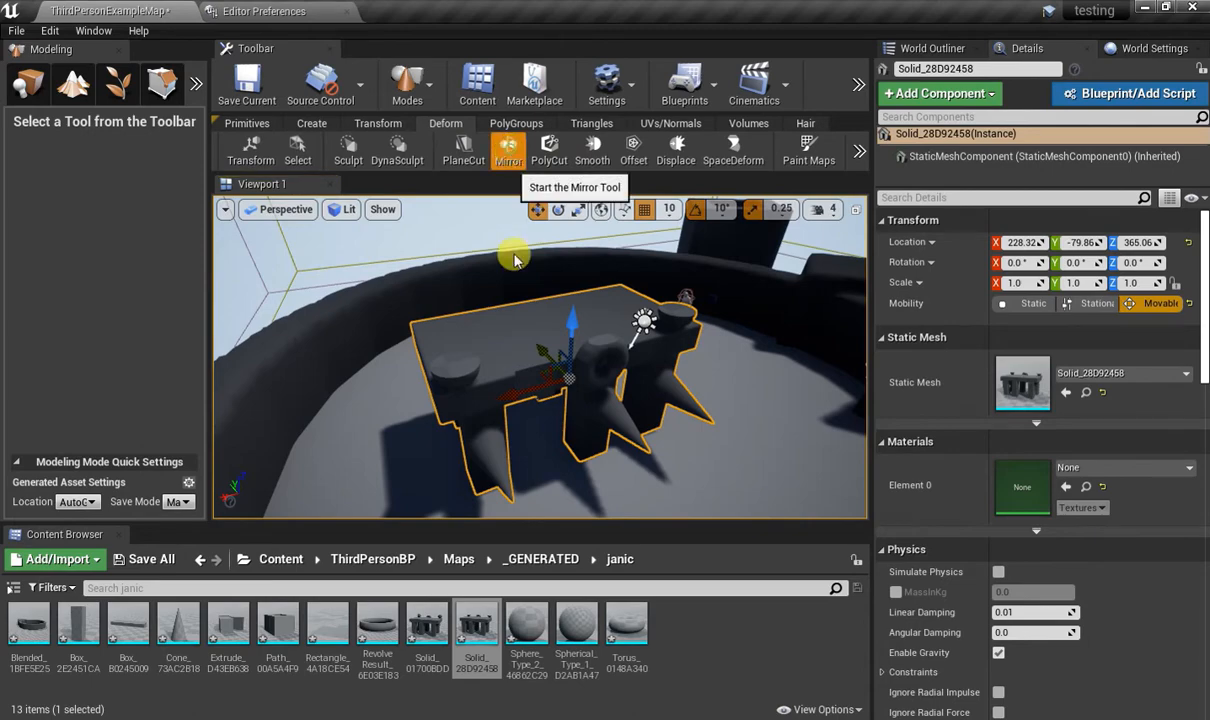
Preview the Mirror tool's Mirror and Append operation on the cut mesh and cancel it.
right_drag(594, 378, 674, 389)
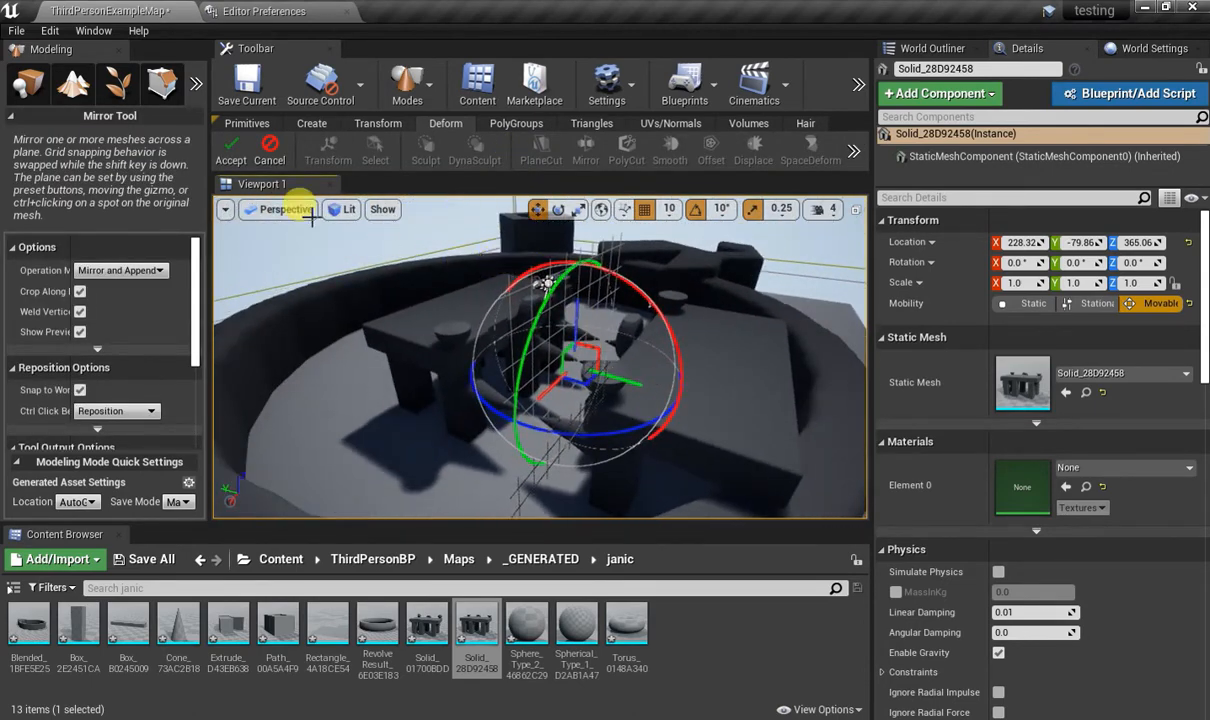
click(278, 158)
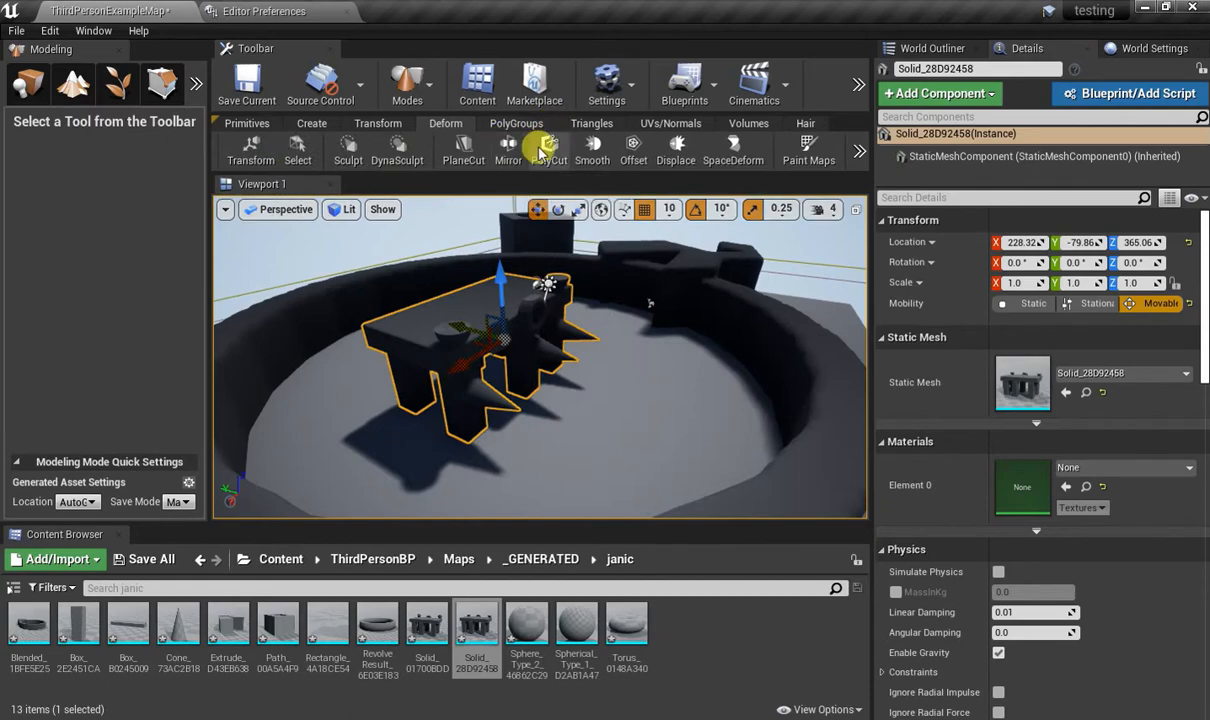
Cut a square hole 242.856995 wide through the slab with the PolyCut tool's Cut Through operation.
click(547, 150)
right_drag(575, 278, 480, 310)
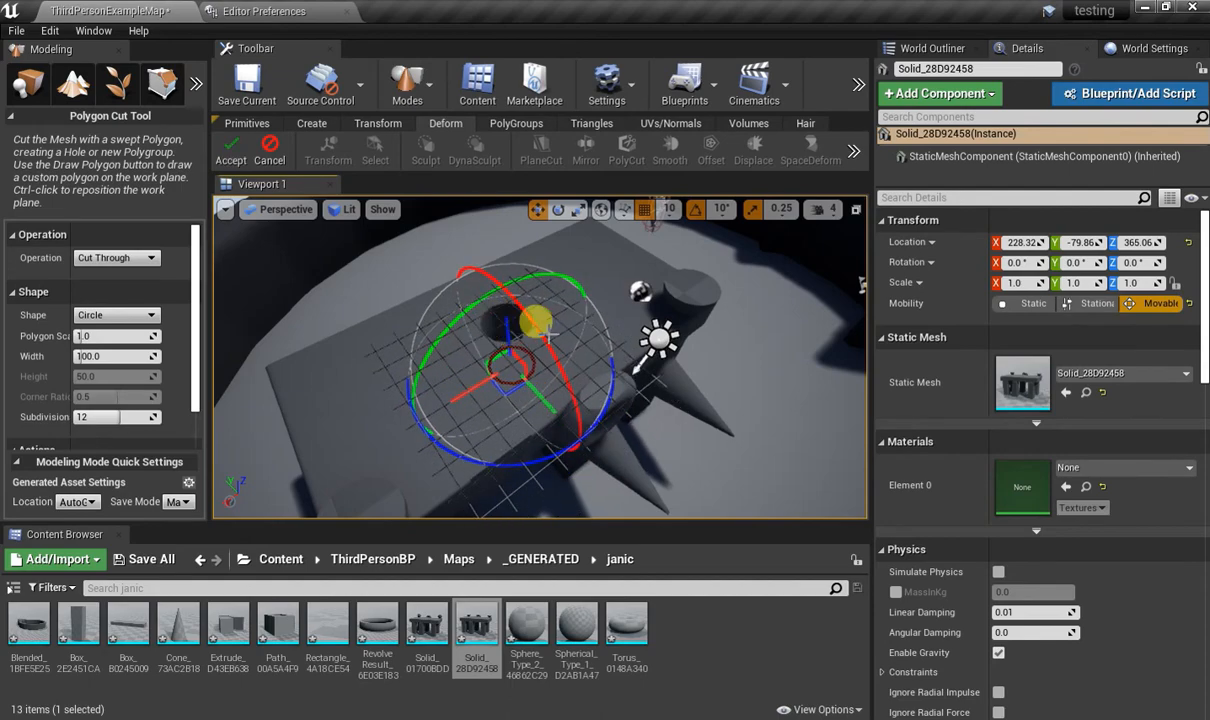
right_drag(548, 334, 463, 340)
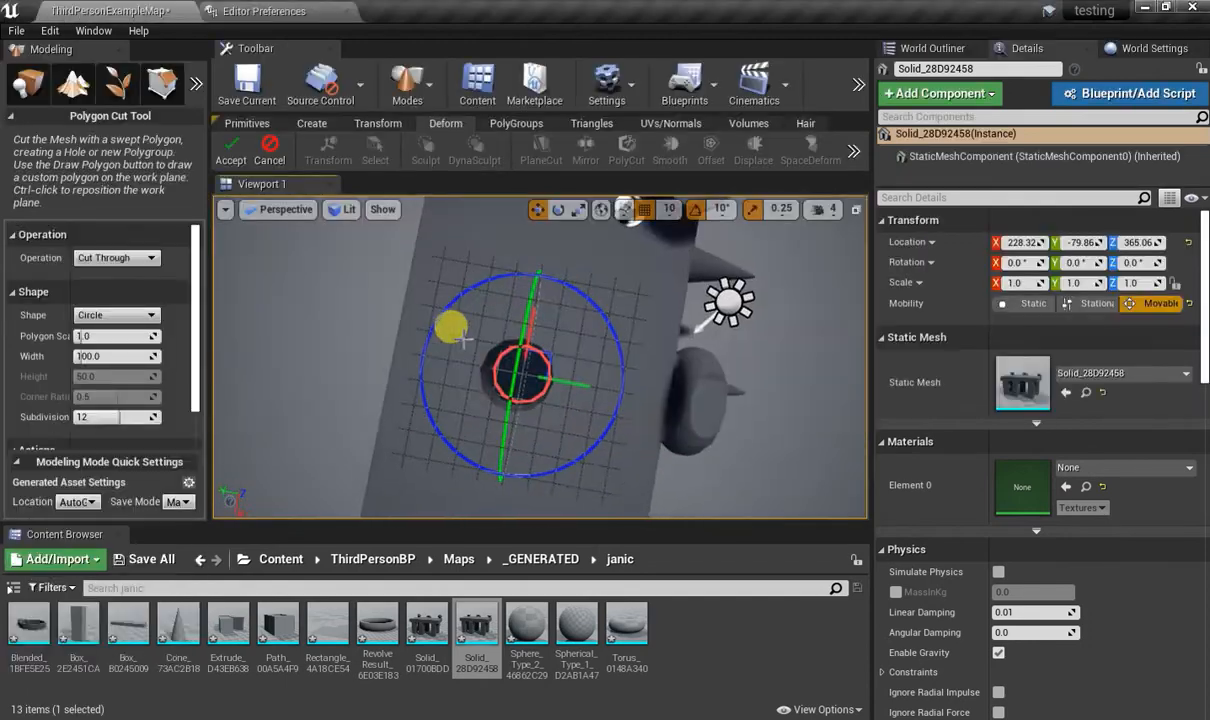
click(103, 315)
click(523, 345)
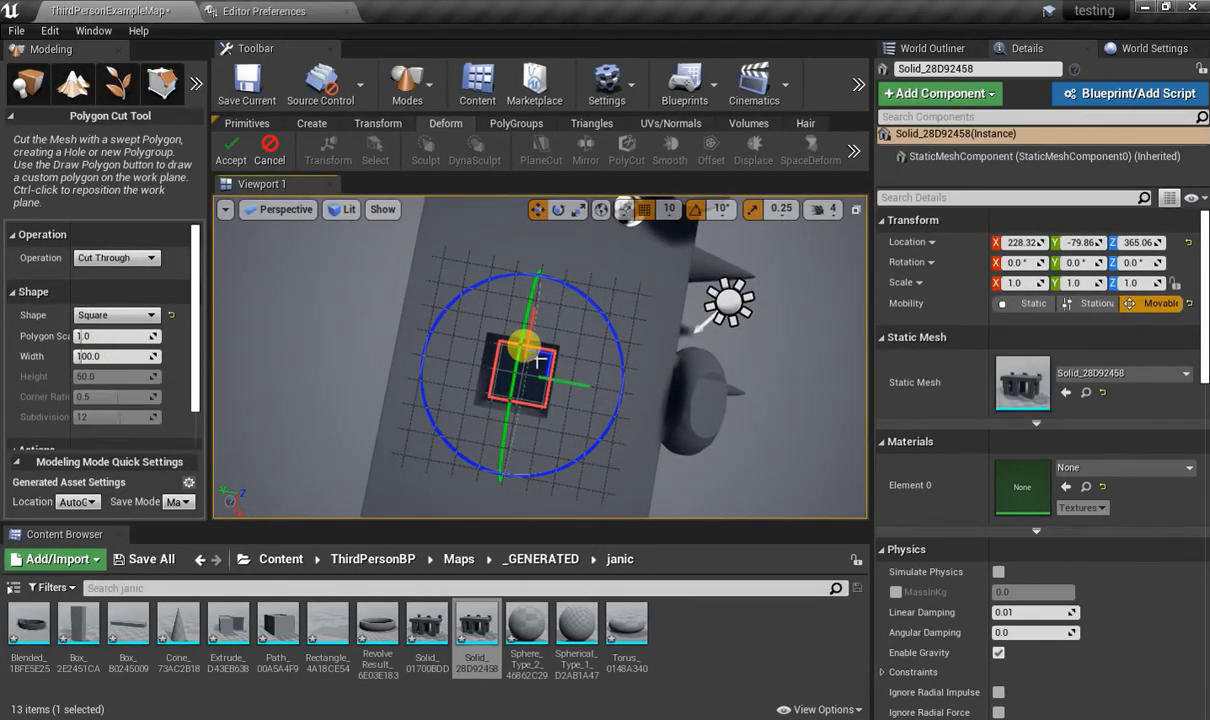
click(111, 258)
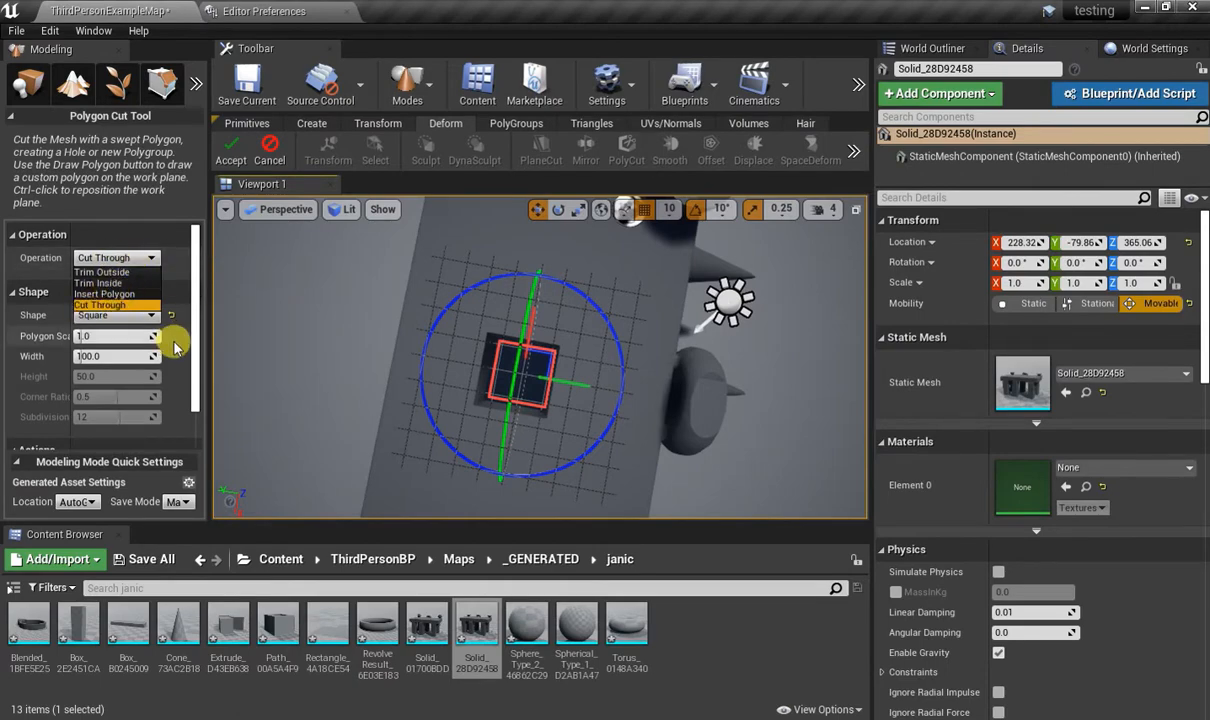
drag(88, 356, 93, 356)
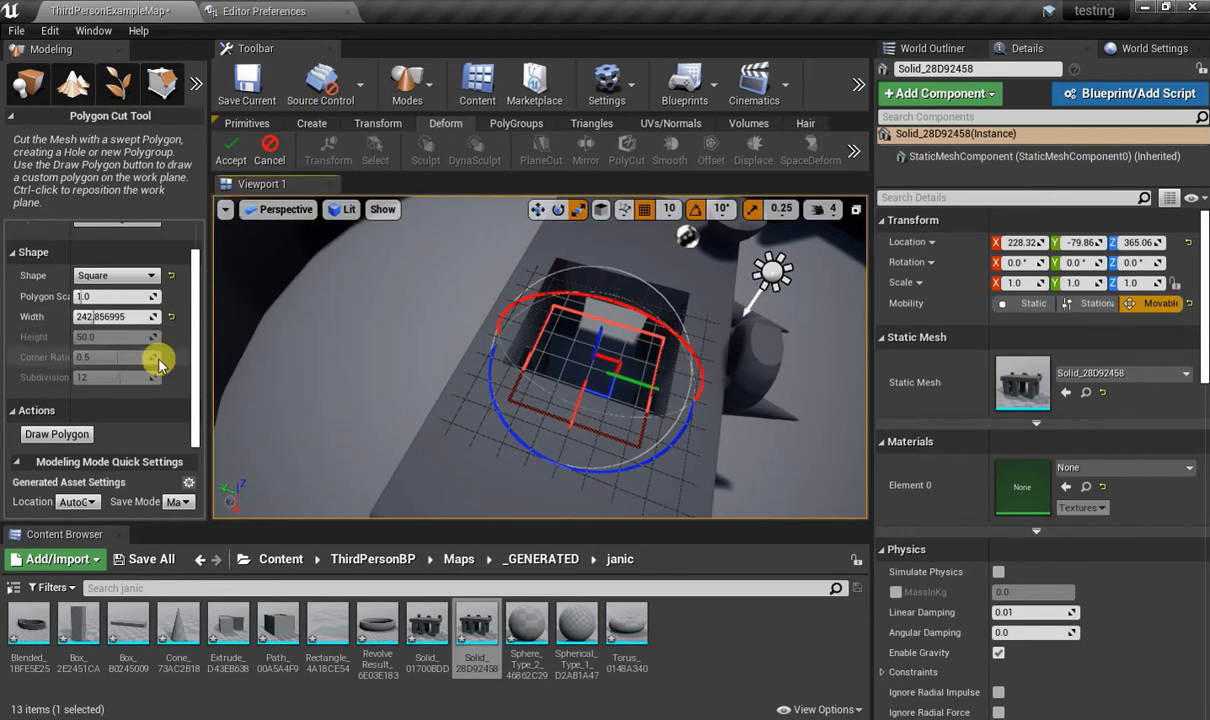
click(228, 155)
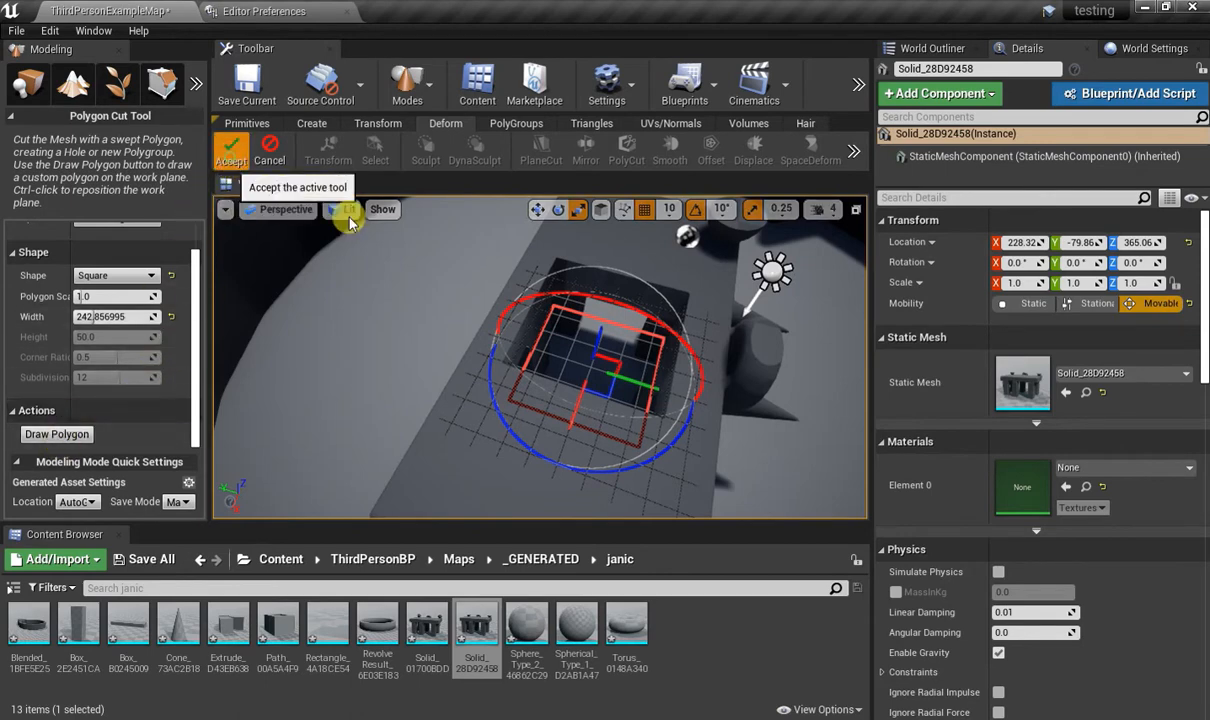
Try the Smooth tool on the cut mesh and undo the smoothing.
right_drag(643, 362, 695, 325)
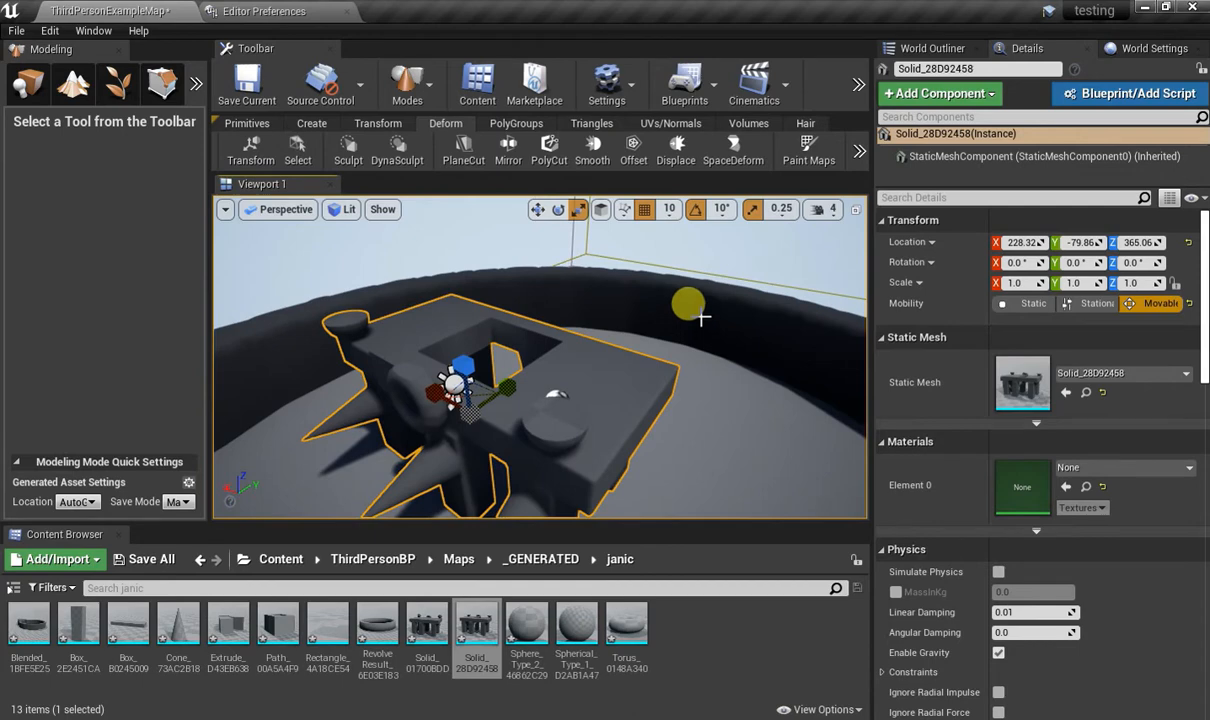
click(592, 152)
key(w)
right_drag(638, 395, 550, 375)
key(s)
key(ctrl+z)
key(s)
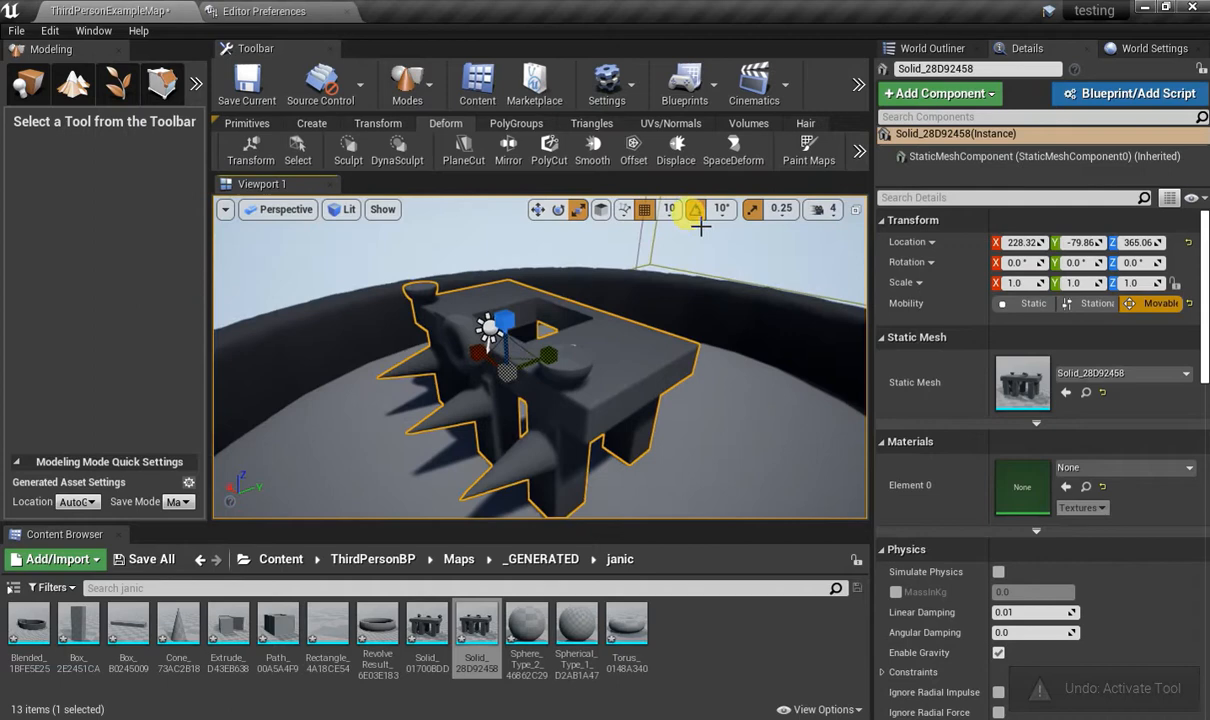
Start the Displace tool on the cut mesh with Perlin Noise and set the displacement intensity to 5.
click(676, 152)
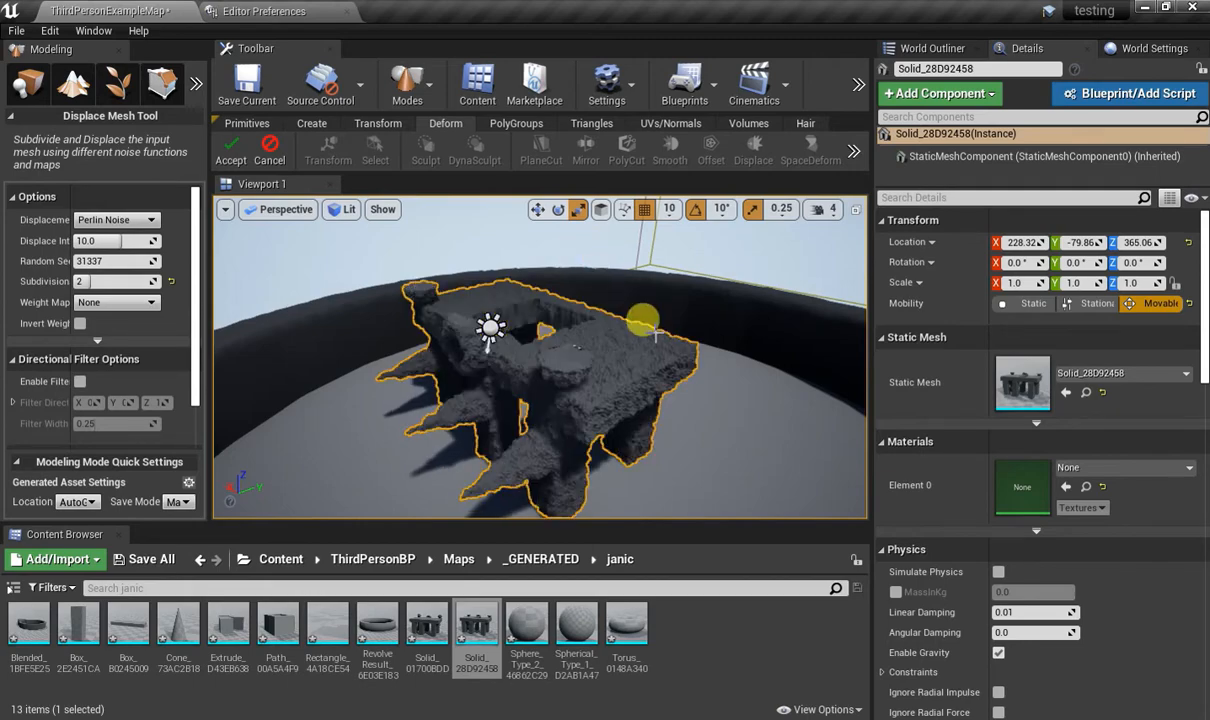
right_drag(655, 336, 622, 415)
key(w)
key(s)
key(w)
key(s)
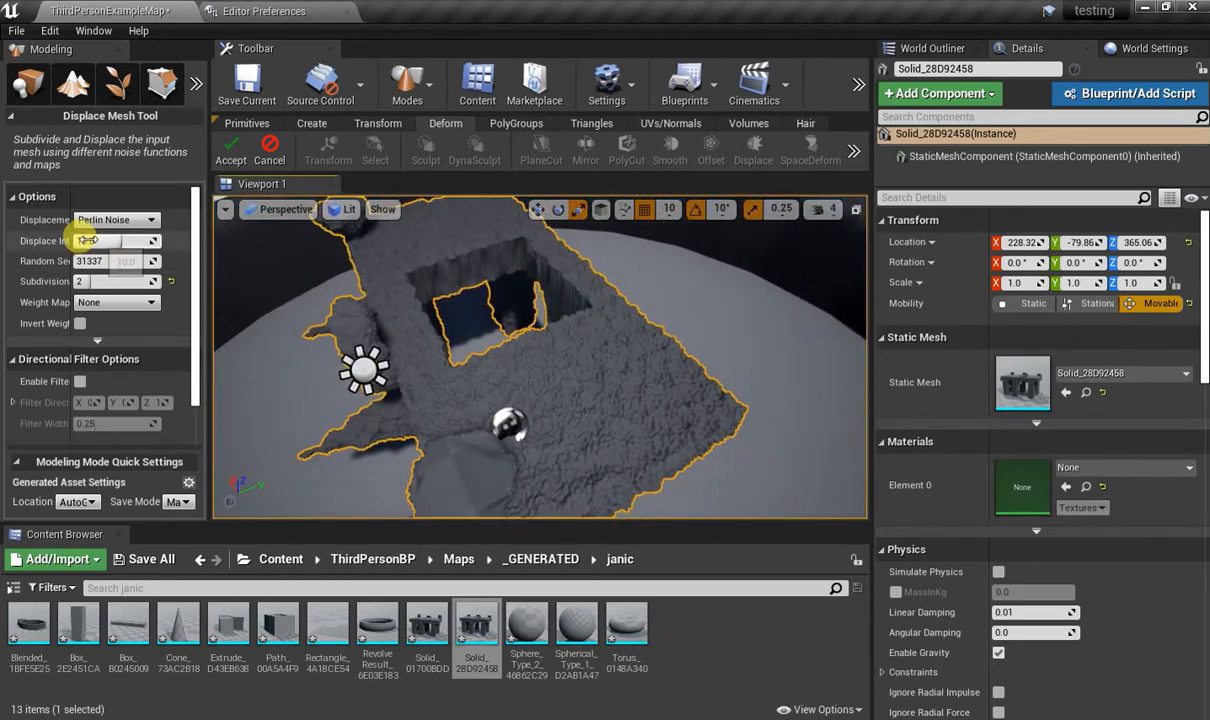
click(90, 240)
text(5)
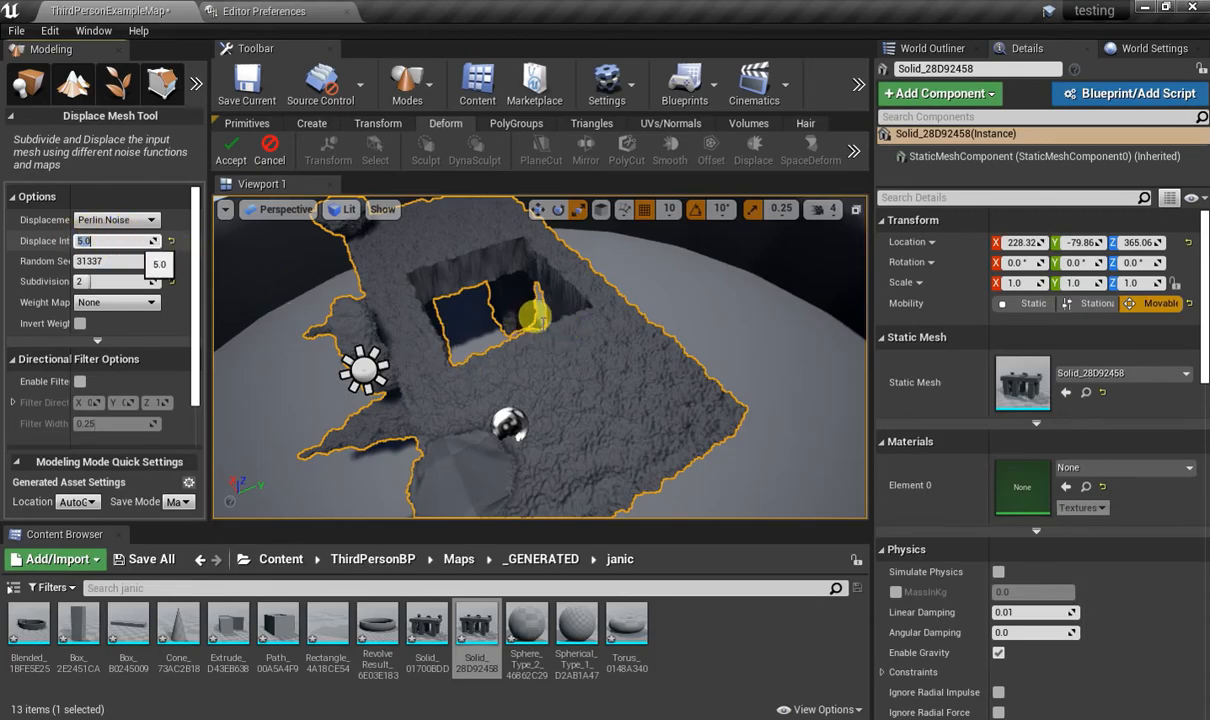
Switch the displacement type to Sine Wave, inspect the rippled mesh from several sides, and accept the displacement.
click(109, 221)
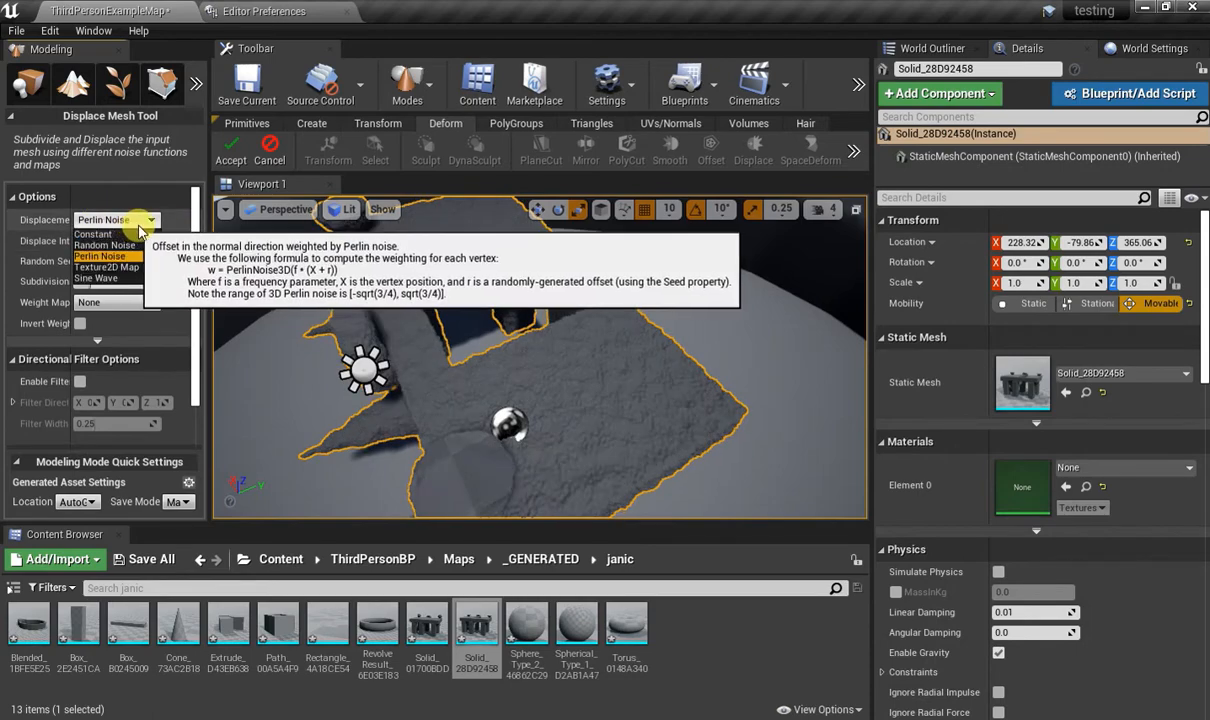
mouse_move(594, 356)
right_down()
mouse_move(632, 376)
mouse_move(600, 372)
mouse_move(612, 345)
right_up()
key(w)
click(119, 222)
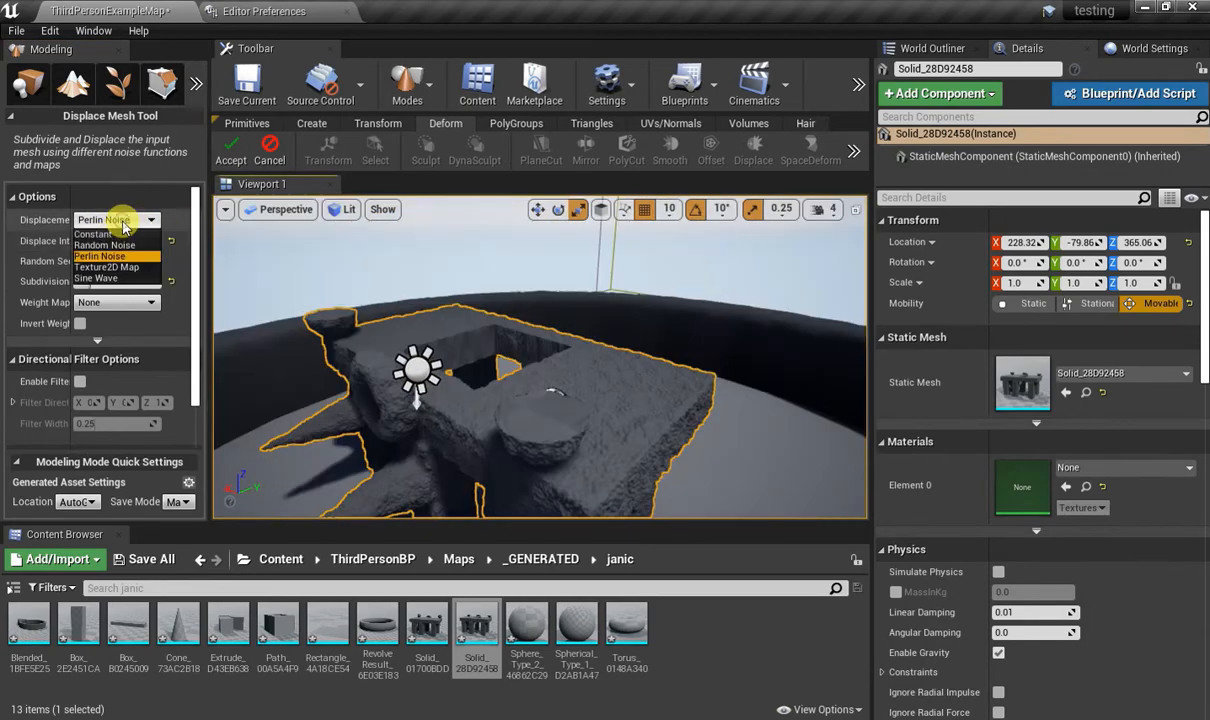
click(107, 279)
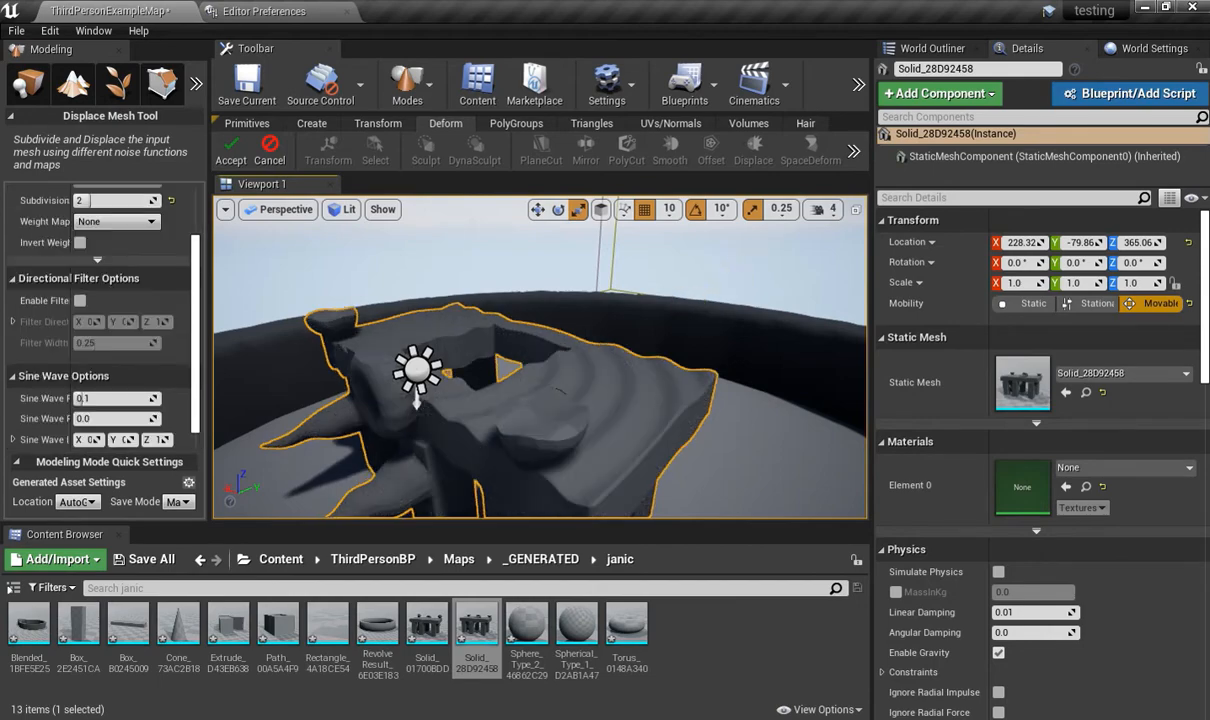
right_drag(560, 390, 730, 338)
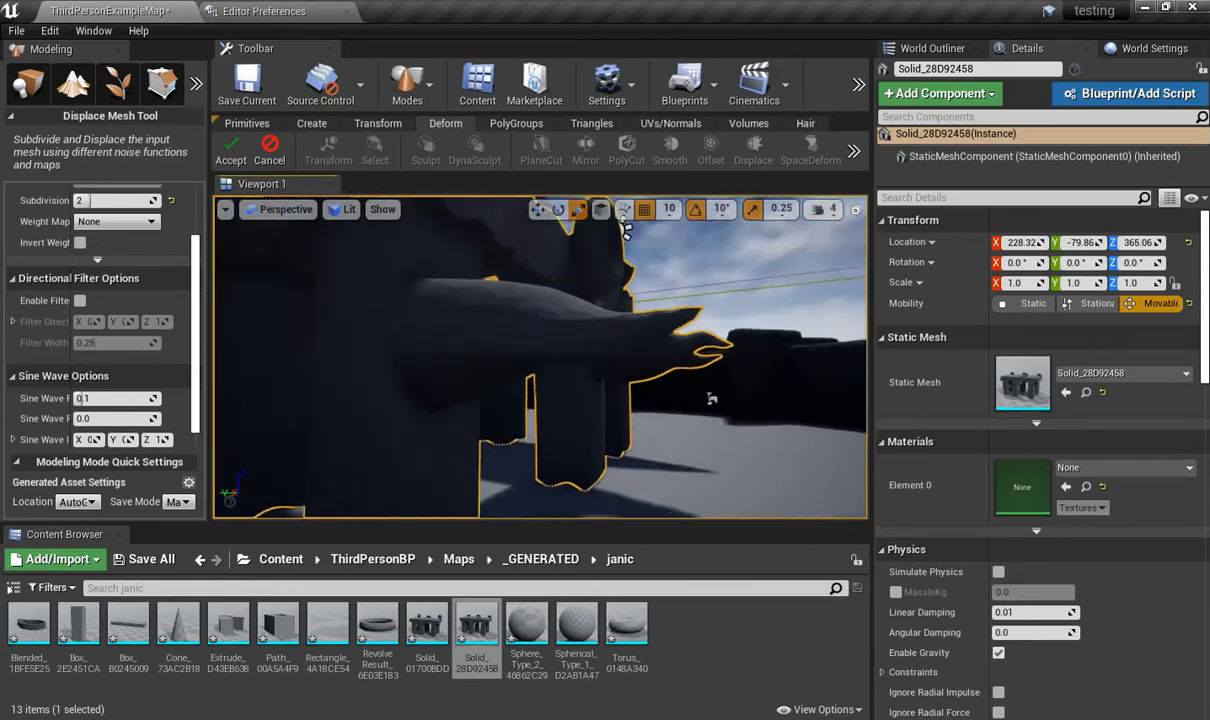
right_drag(711, 398, 448, 297)
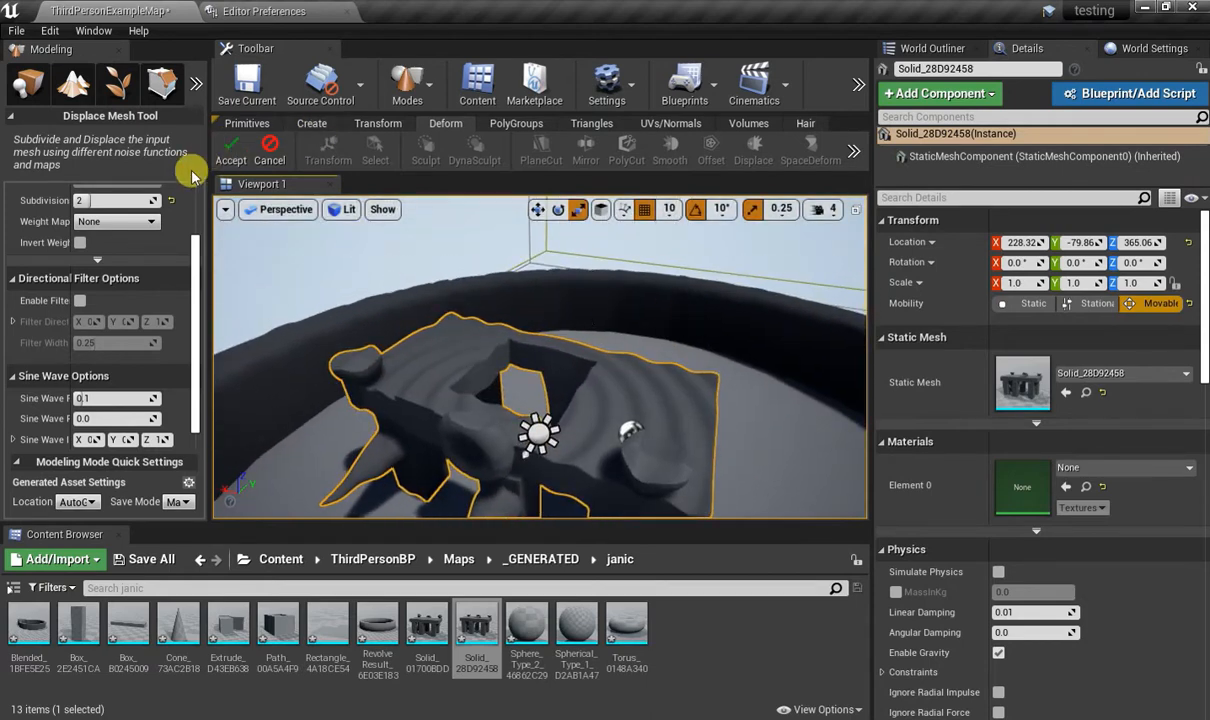
click(232, 154)
Bend the rippled mesh with the SpaceDeform tool's Bend operation and accept the deformation.
click(724, 428)
right_drag(724, 428, 724, 450)
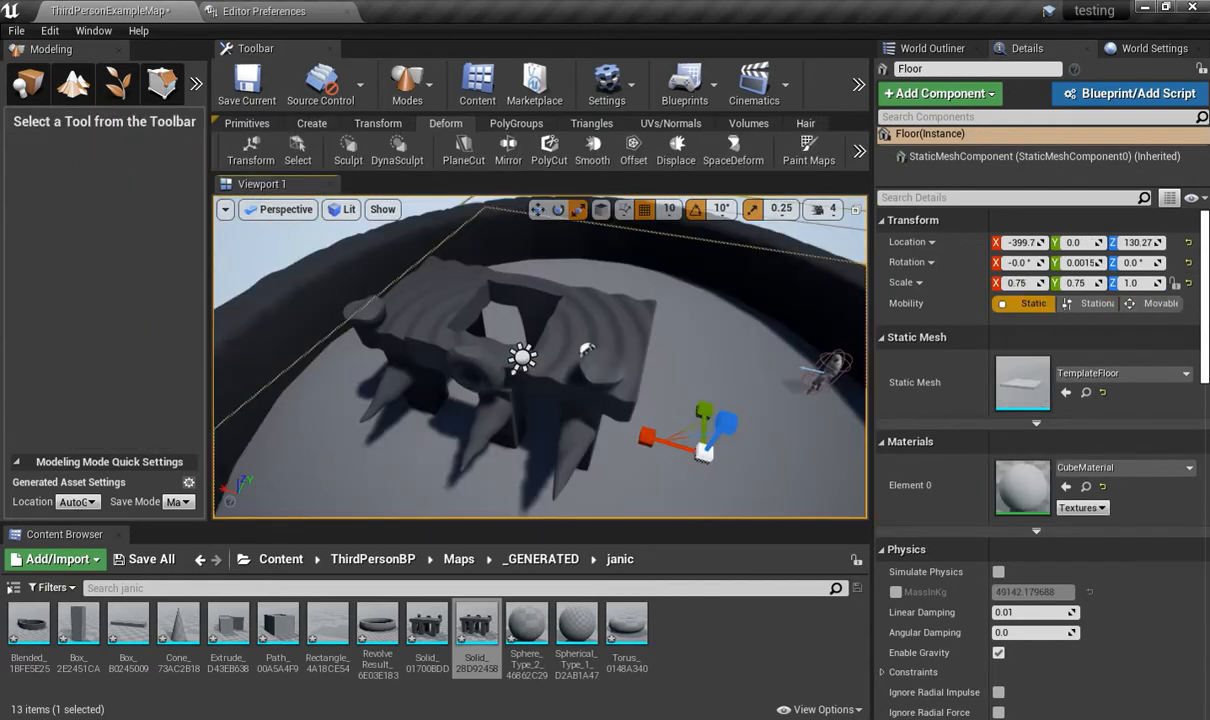
click(743, 385)
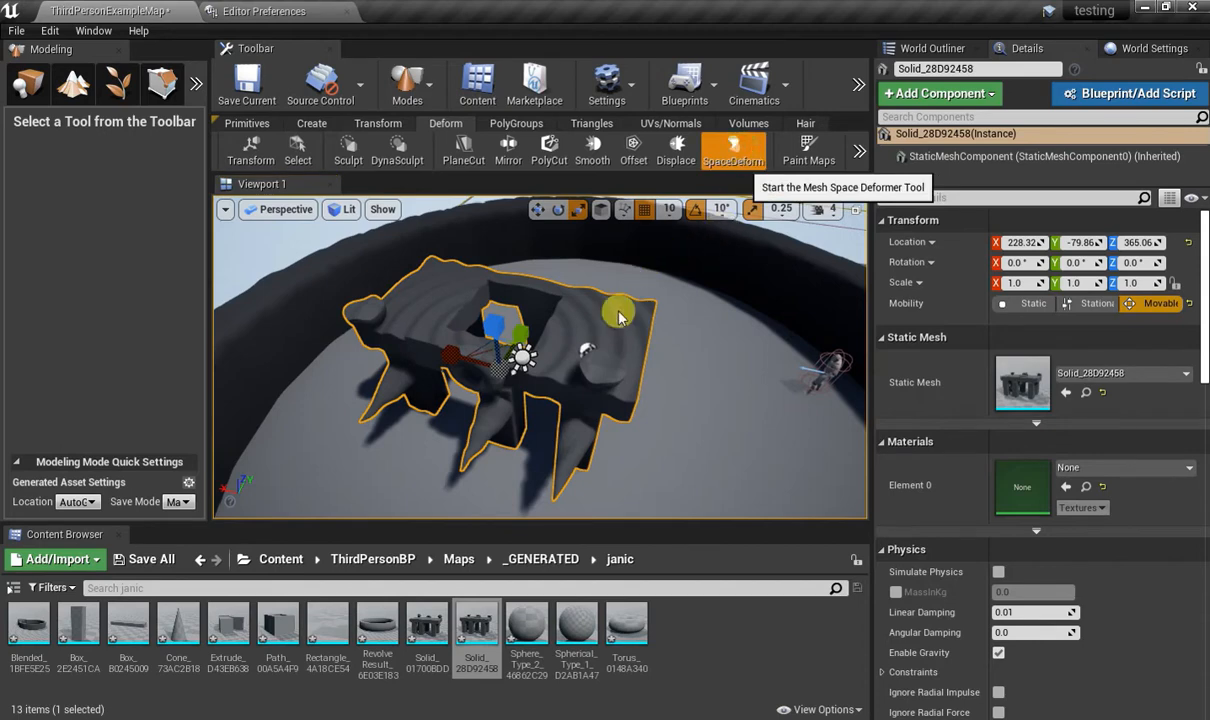
click(736, 156)
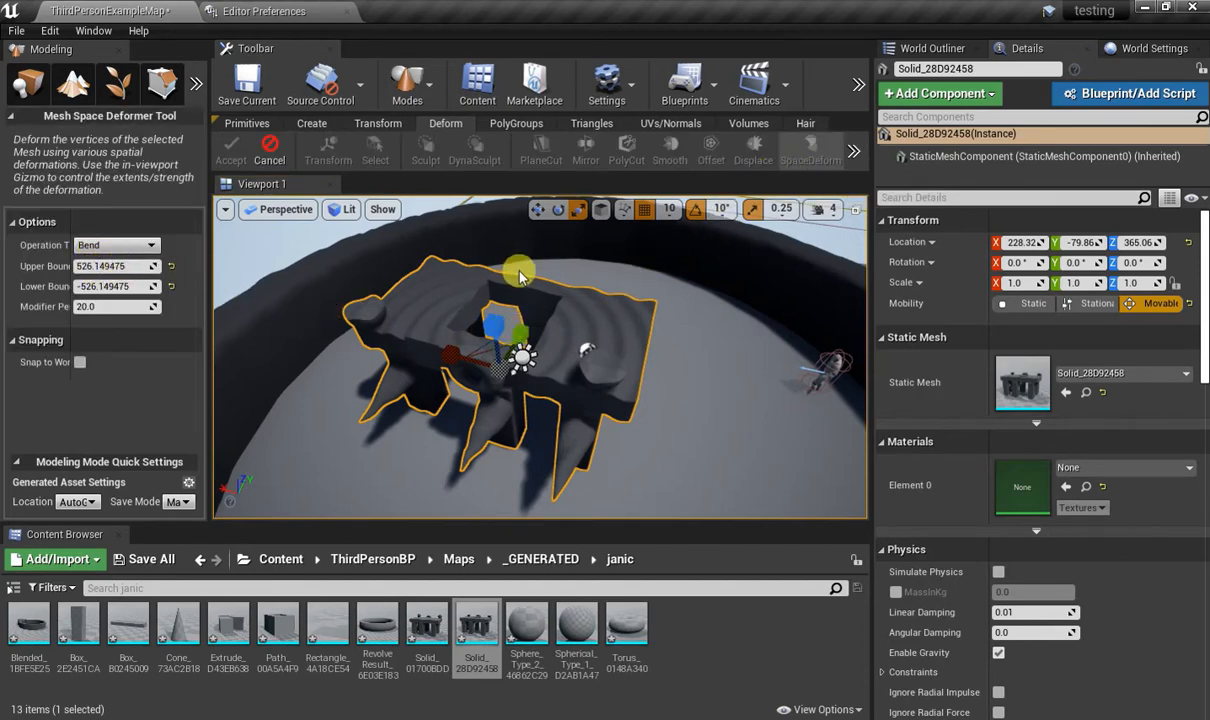
click(148, 246)
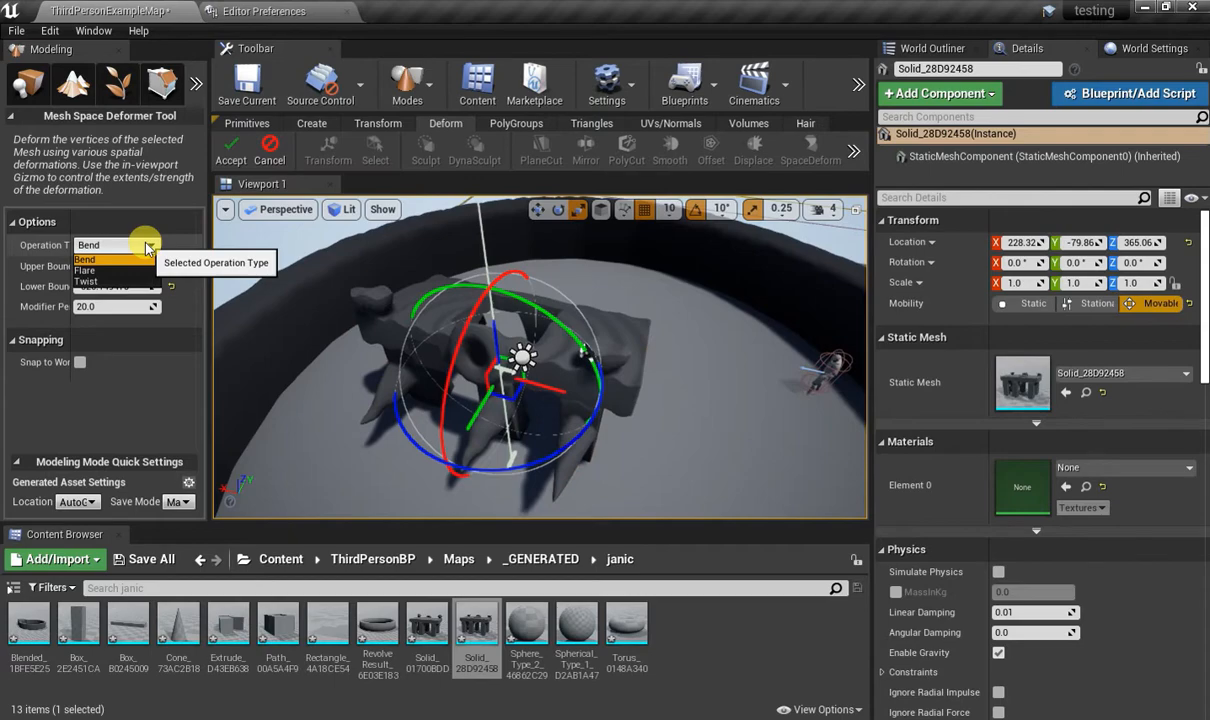
mouse_move(728, 378)
right_down()
mouse_move(729, 330)
mouse_move(590, 345)
mouse_move(540, 375)
mouse_move(470, 375)
mouse_move(460, 335)
mouse_move(530, 290)
mouse_move(330, 300)
mouse_move(737, 378)
right_up()
key(w)
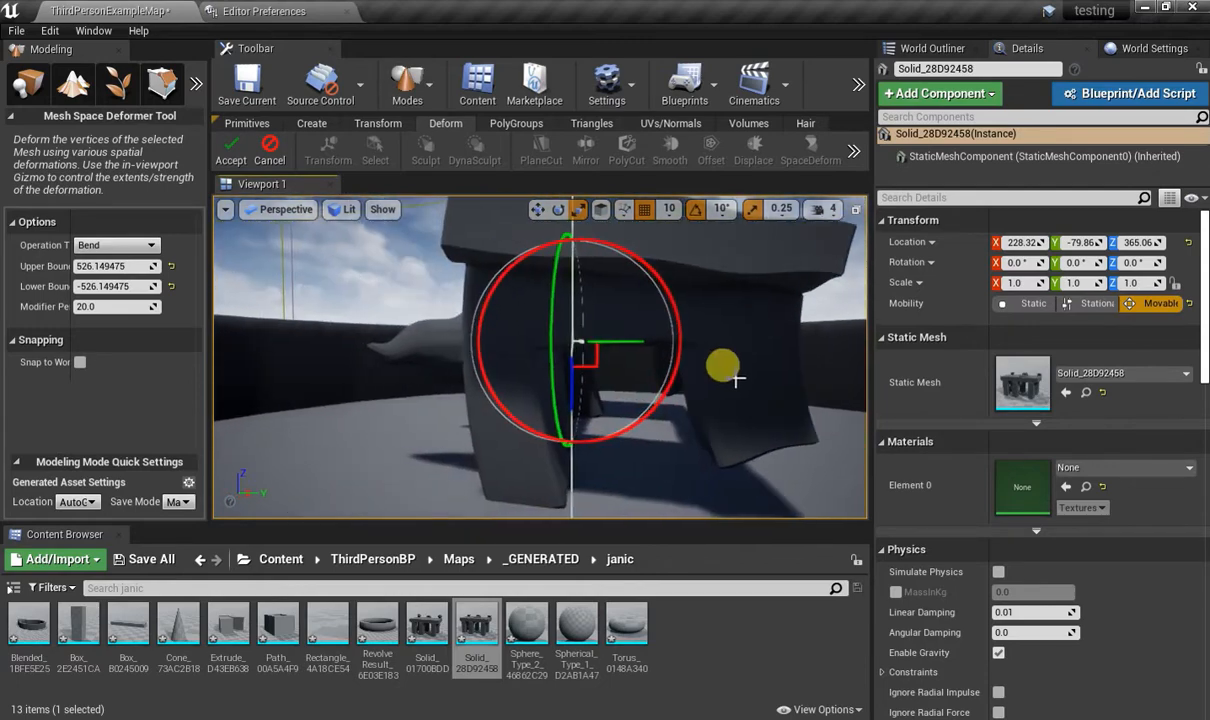
right_drag(683, 341, 360, 390)
right_drag(540, 380, 285, 375)
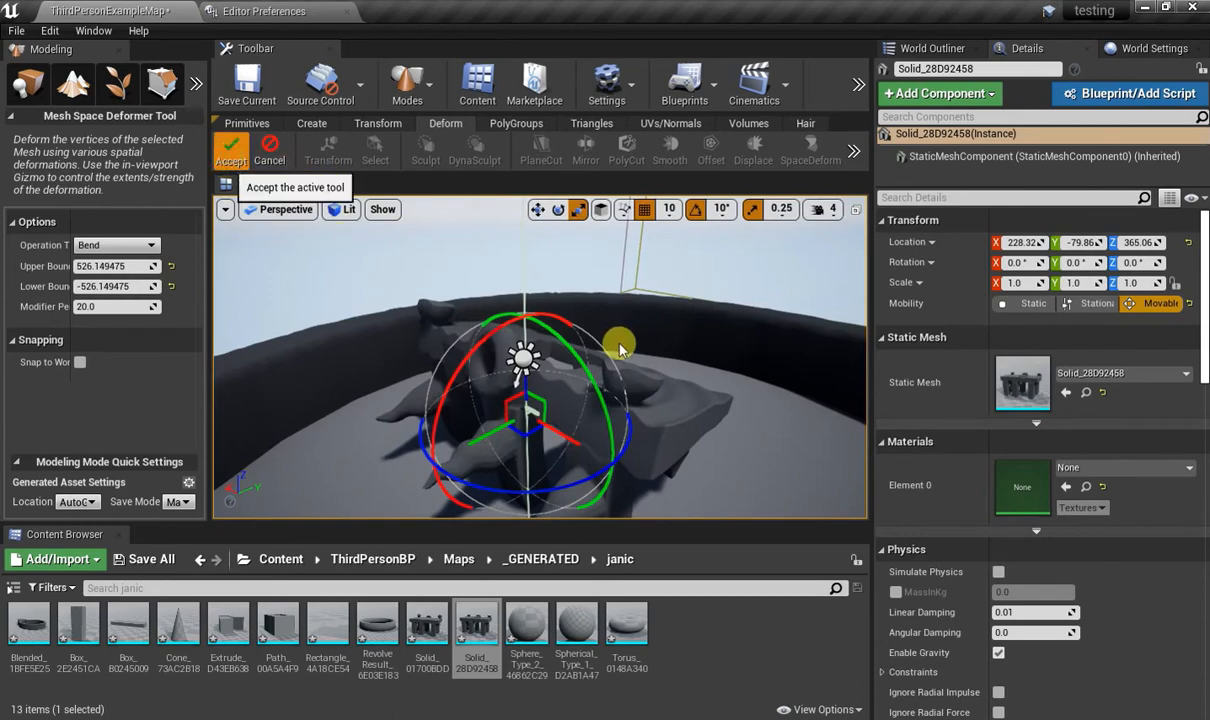
key(Return)
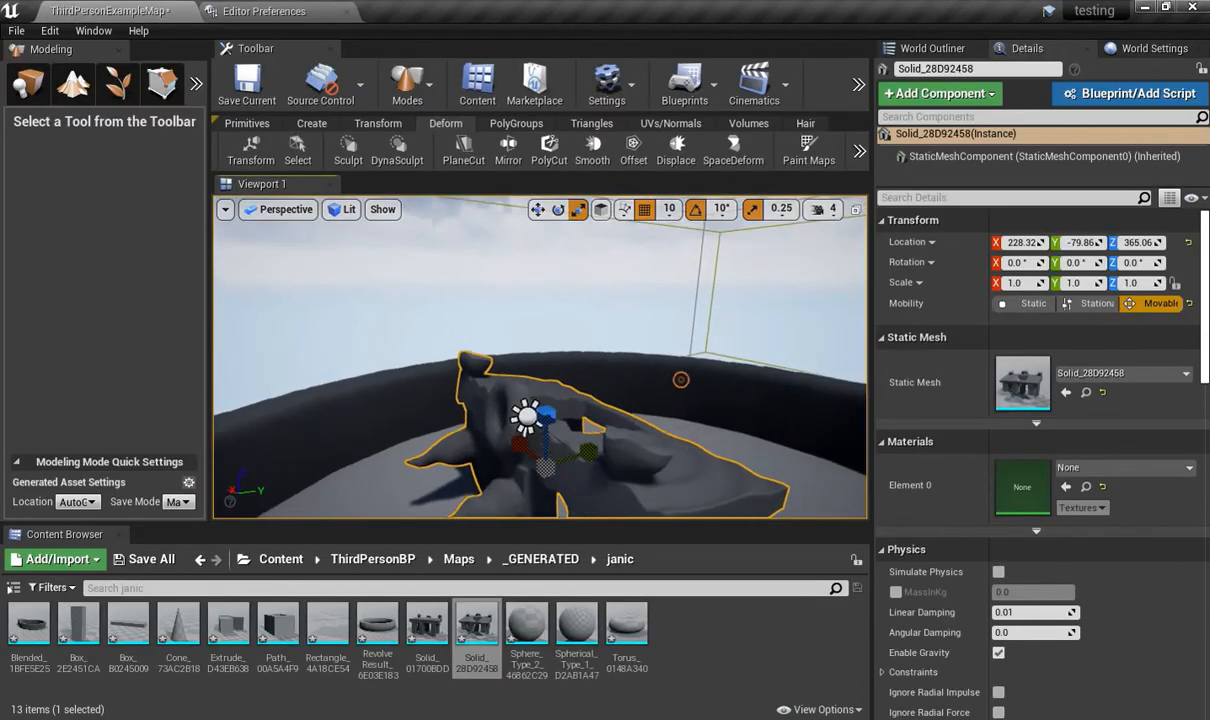
Rotate the bent mesh 20° about the X axis.
right_drag(681, 380, 645, 372)
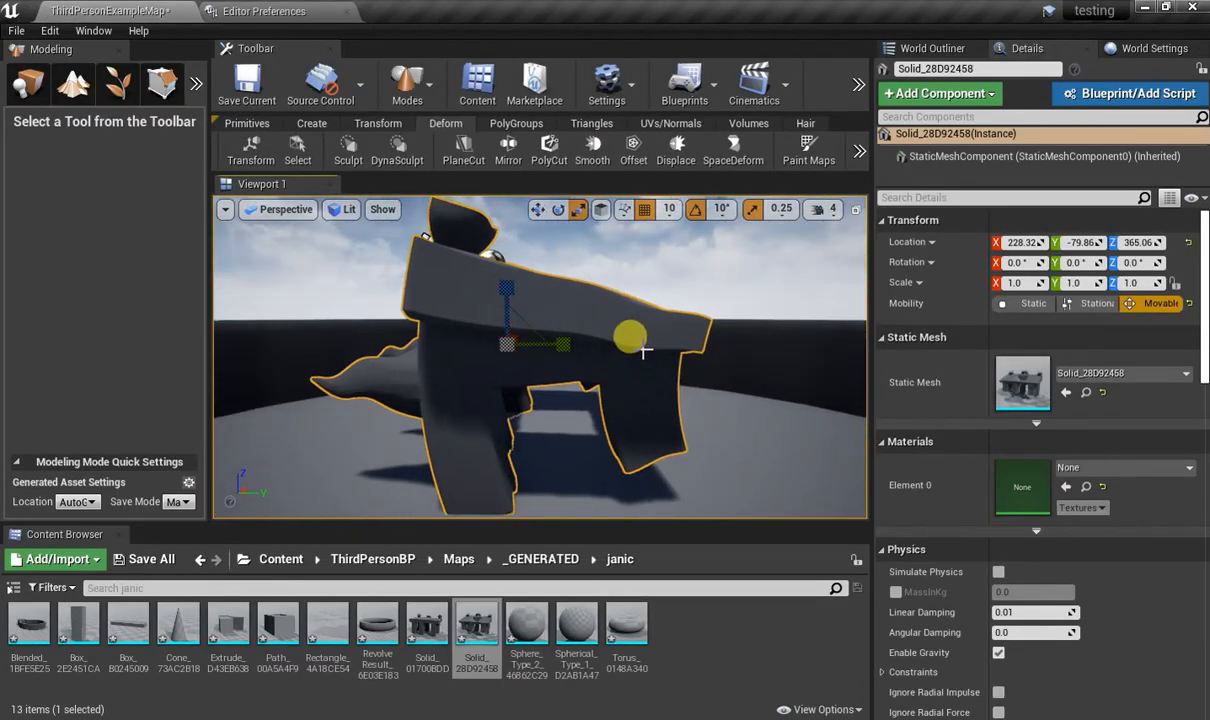
drag(567, 285, 500, 212)
right_drag(378, 368, 543, 323)
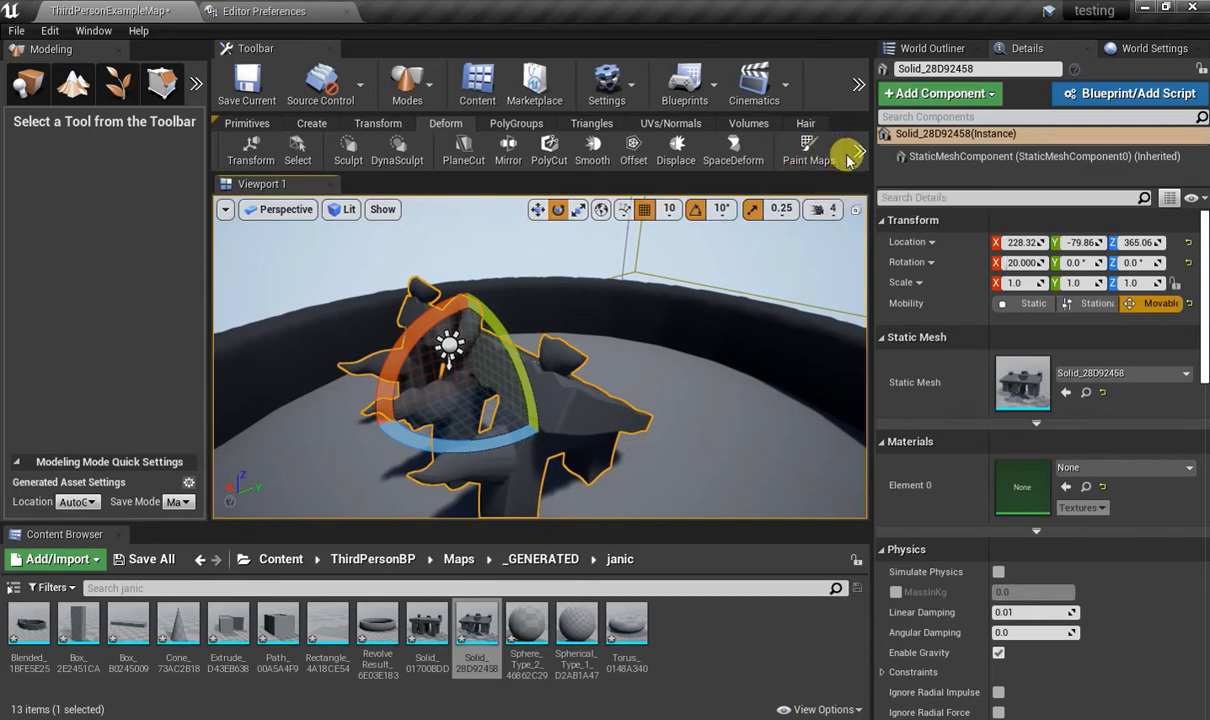
Preview the Paint Maps tool on the rotated mesh and cancel it.
click(810, 164)
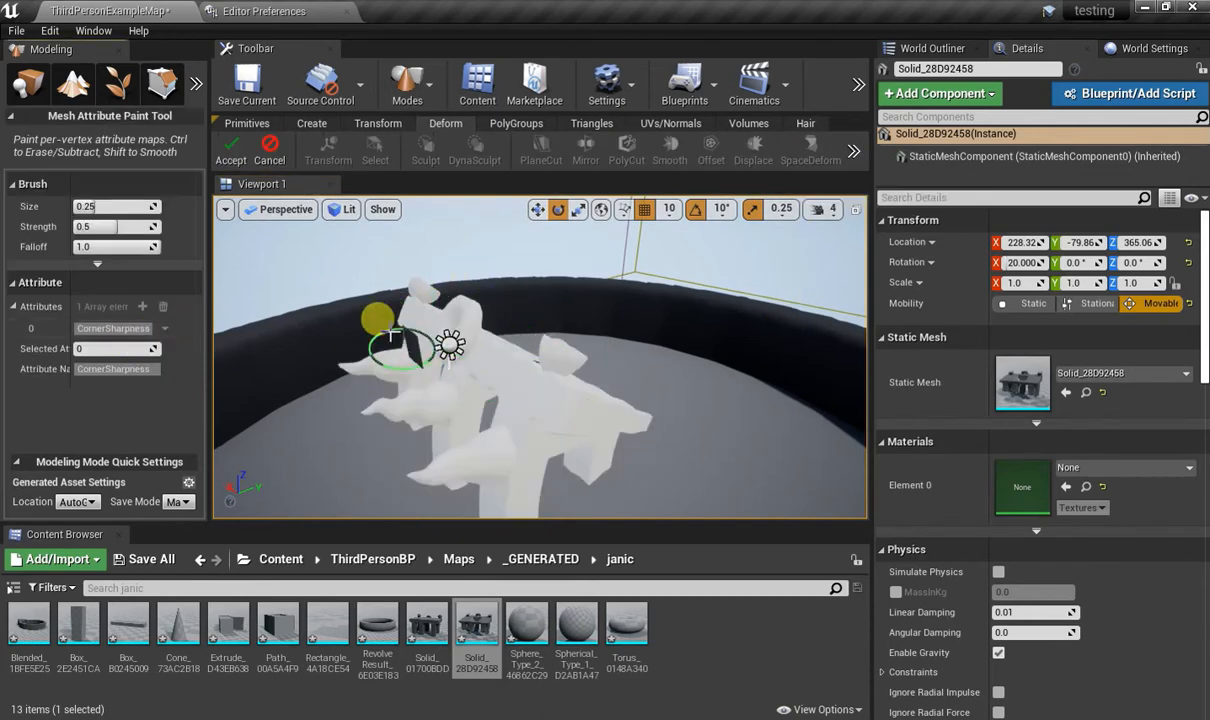
click(266, 150)
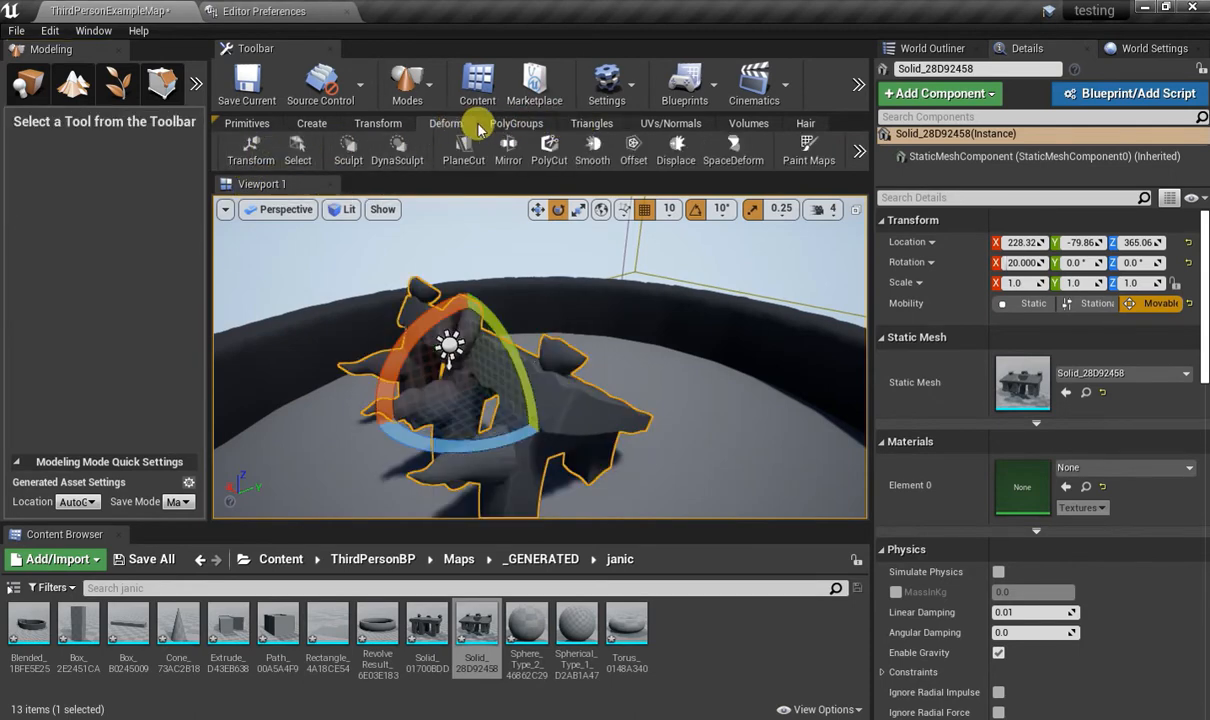
Remesh the rotated mesh with a target of 5000 triangles, inspect the wireframe, and accept the result.
click(860, 150)
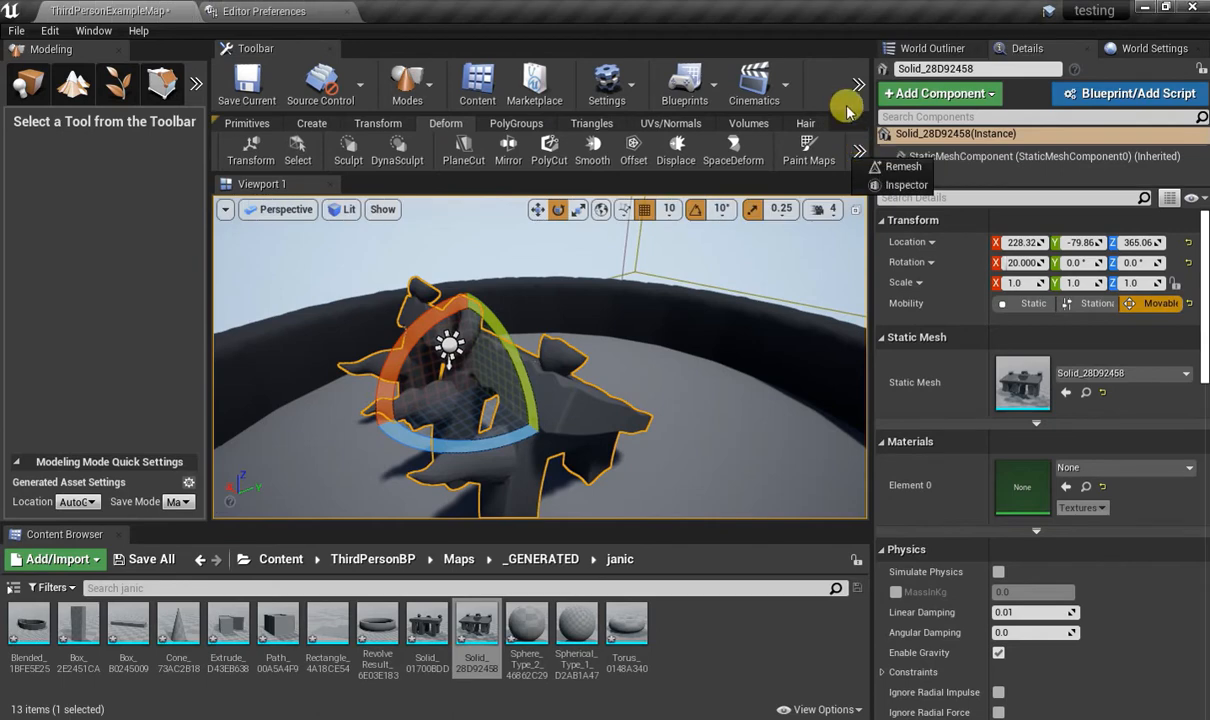
click(882, 170)
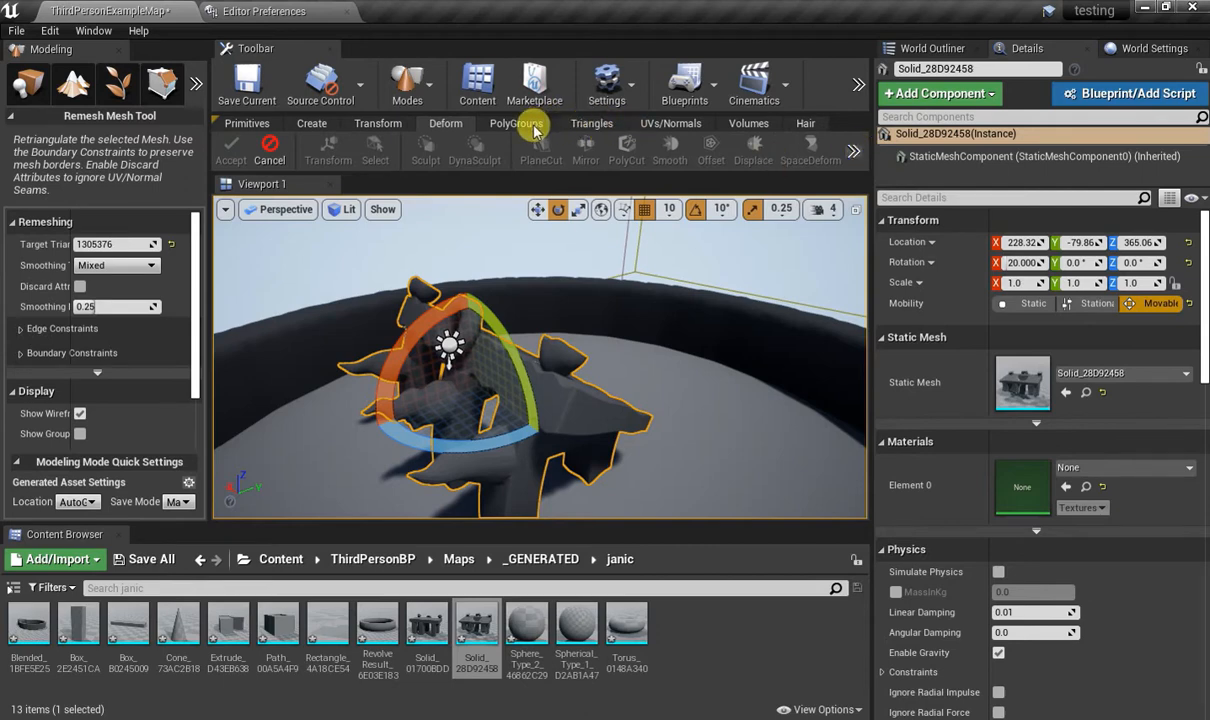
click(92, 244)
drag(100, 244, 129, 246)
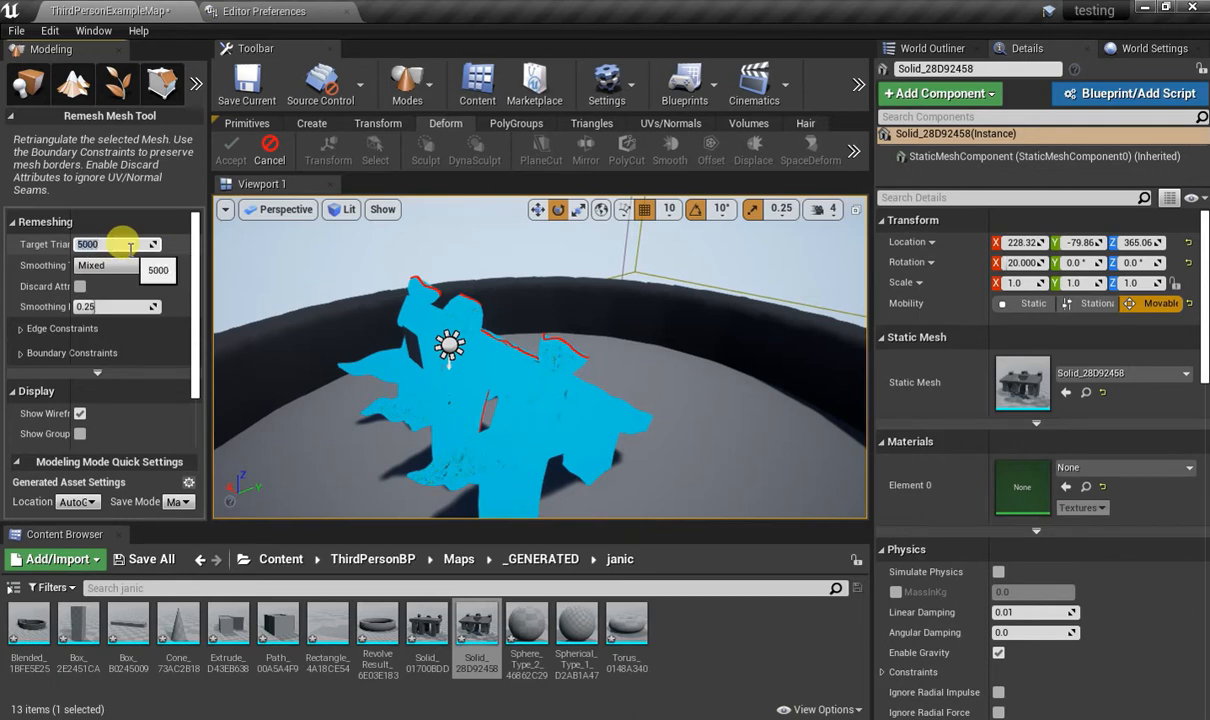
scroll(157, 300, down, 2)
alt+drag(645, 339, 750, 355)
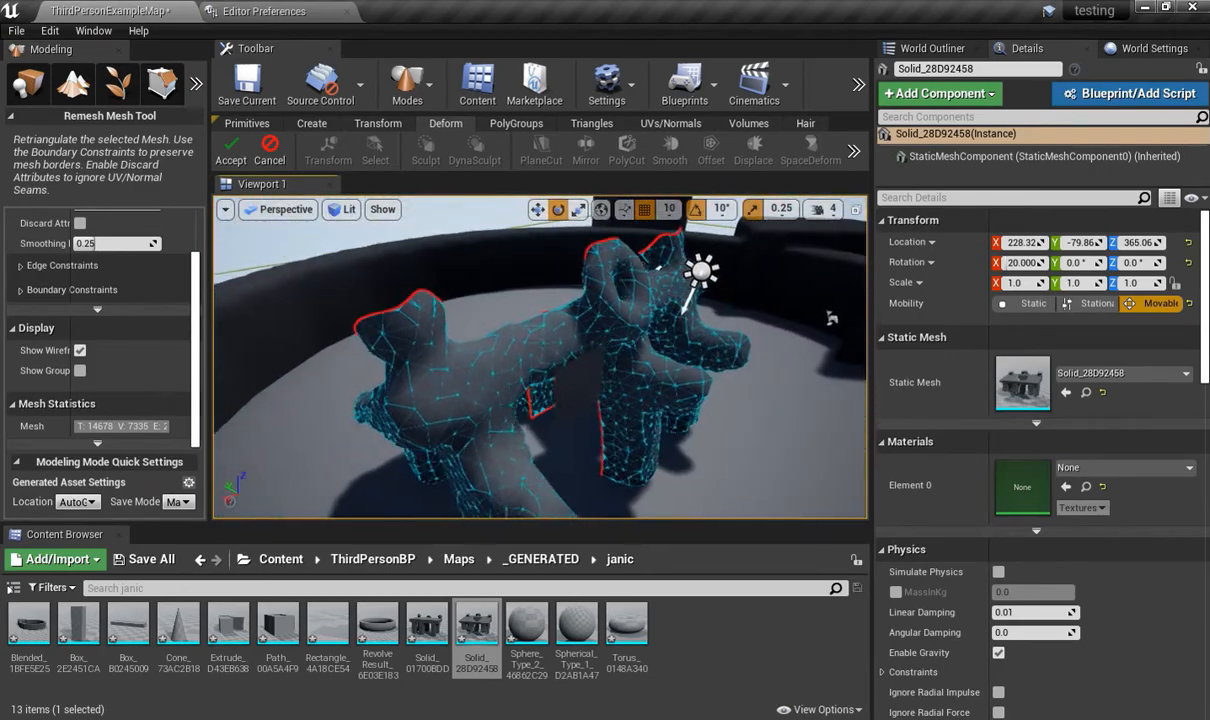
alt+drag(830, 318, 485, 358)
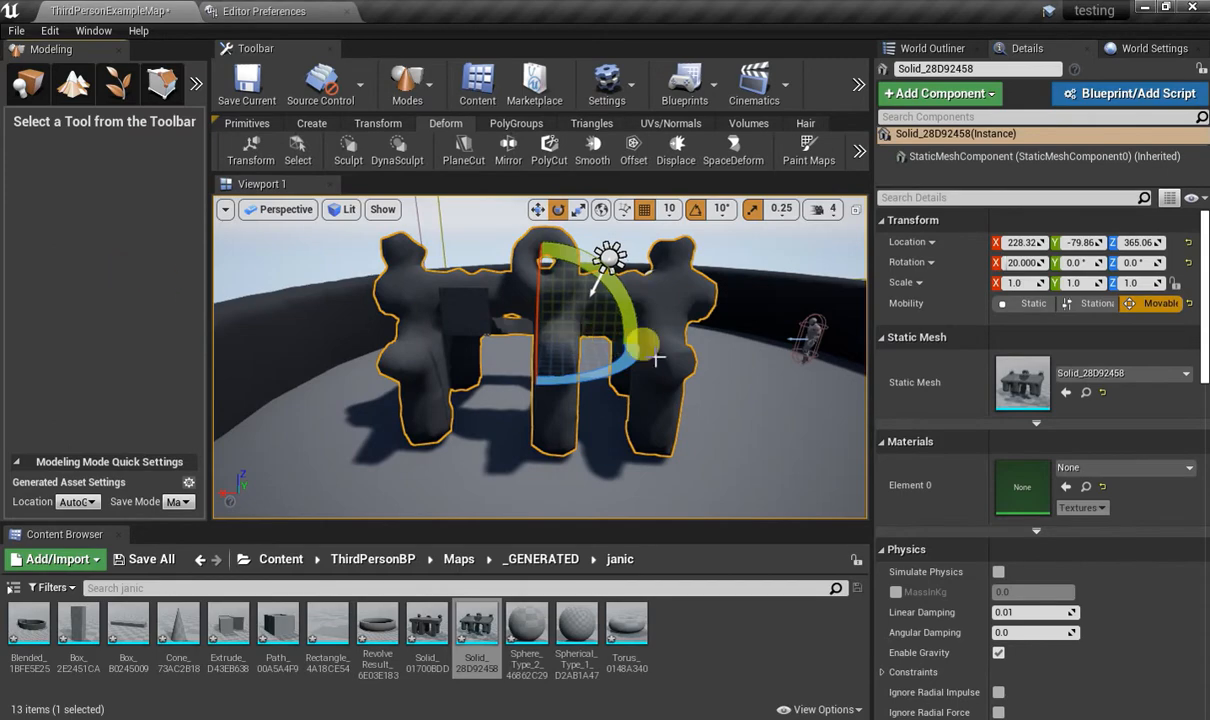
Generate PolyGroups on the remeshed object by Face Normal Deviation with an angle tolerance of 20 and accept them.
alt+drag(540, 357, 560, 420)
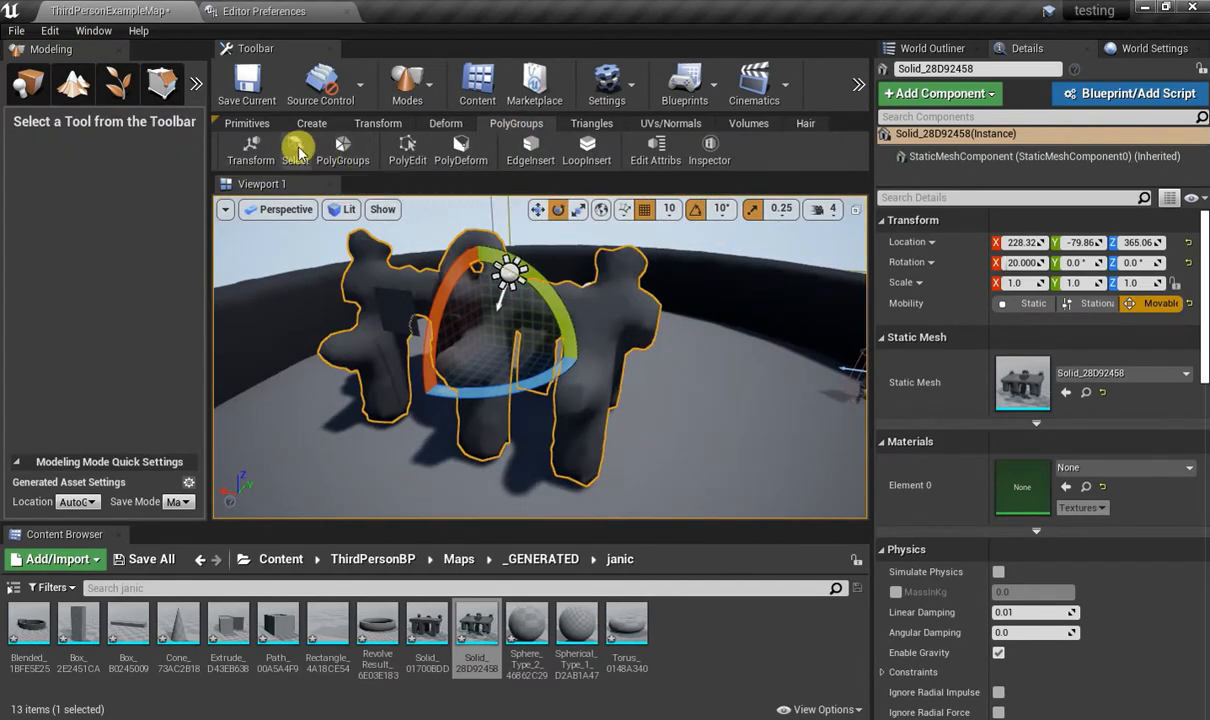
click(343, 157)
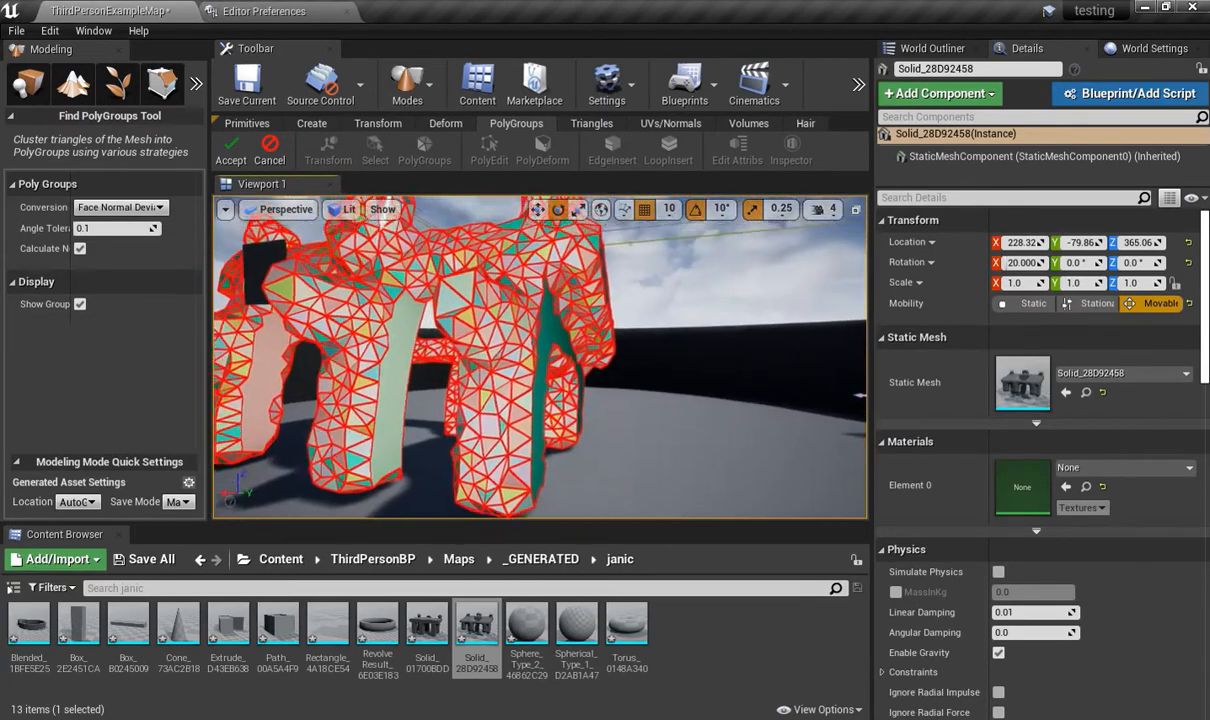
mouse_move(540, 357)
right_down()
mouse_move(420, 350)
mouse_move(440, 335)
mouse_move(520, 345)
right_up()
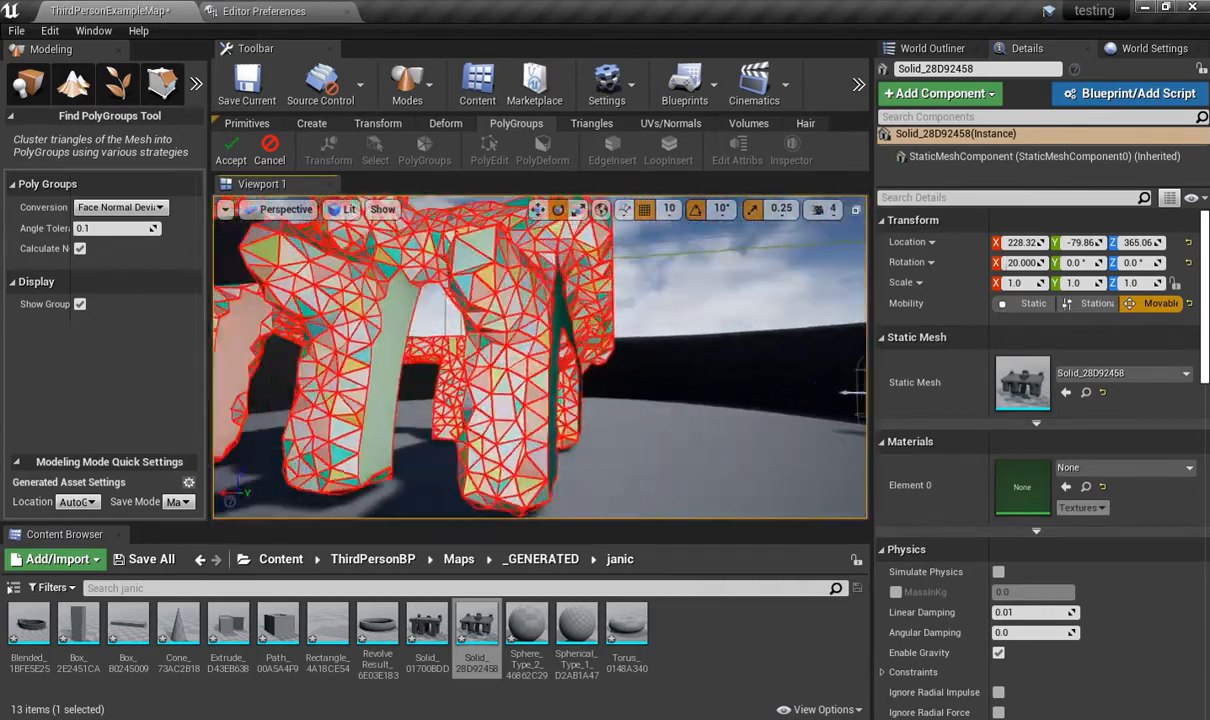
right_drag(372, 235, 524, 322)
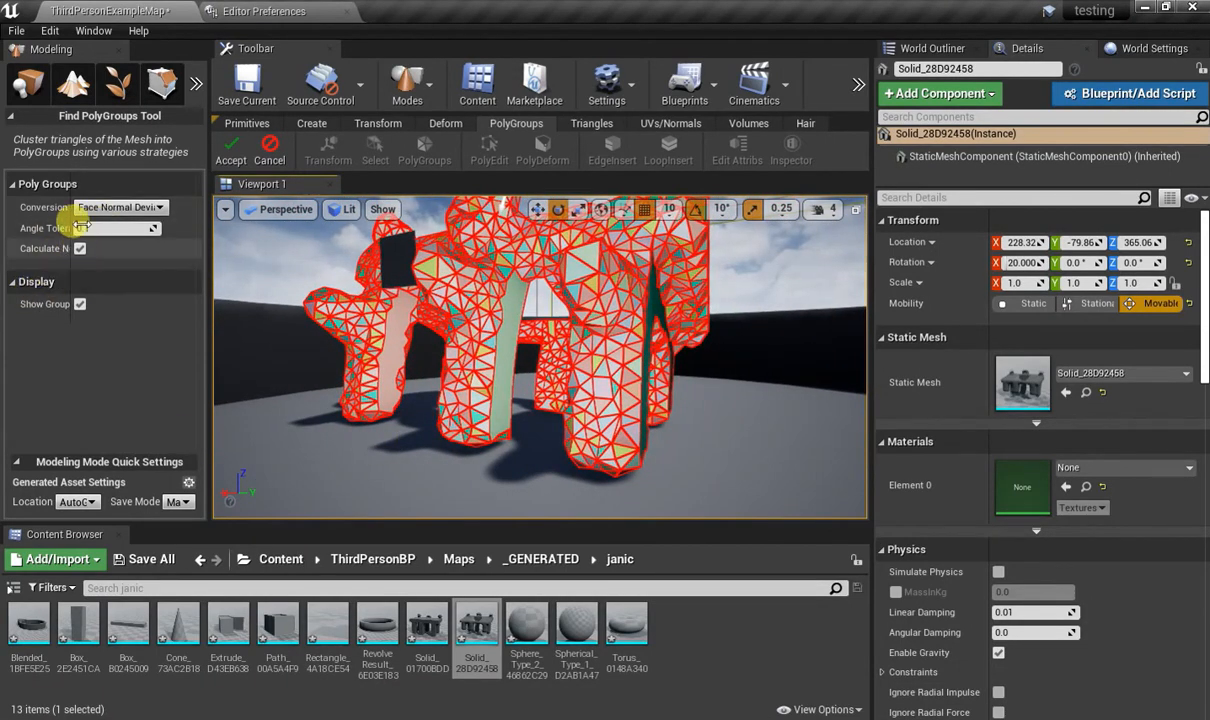
drag(81, 228, 118, 228)
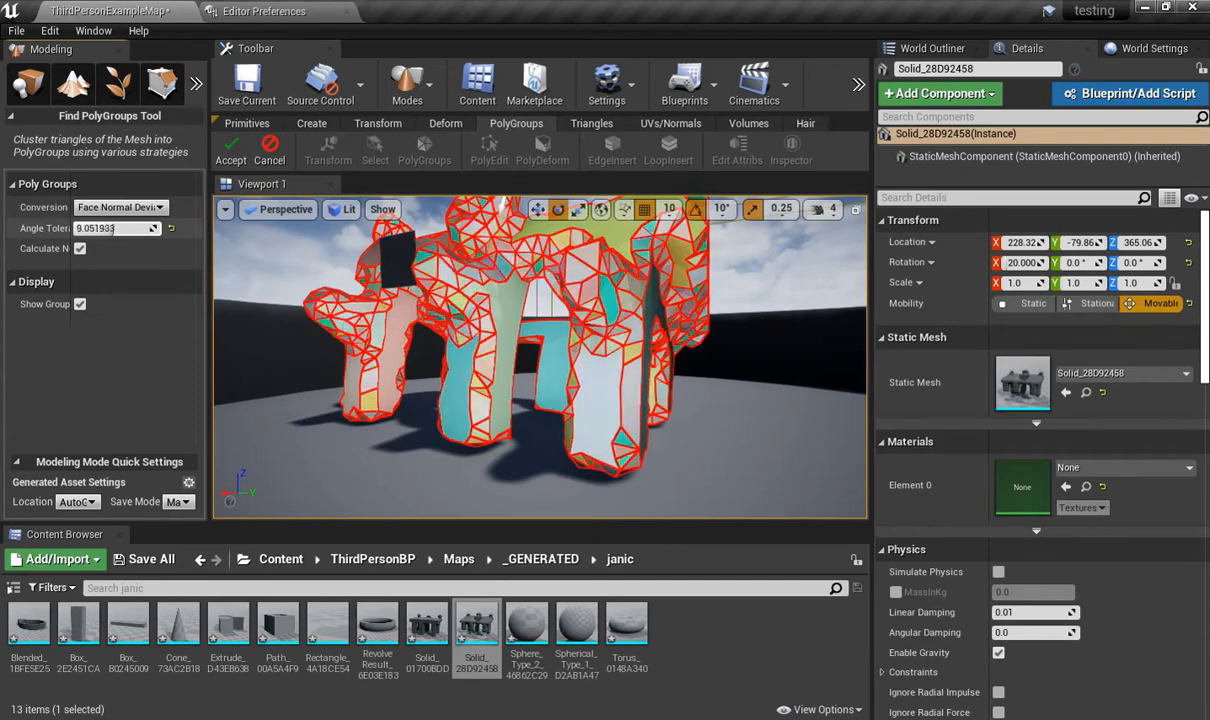
text(20)
key(Return)
alt+drag(535, 290, 580, 240)
click(231, 150)
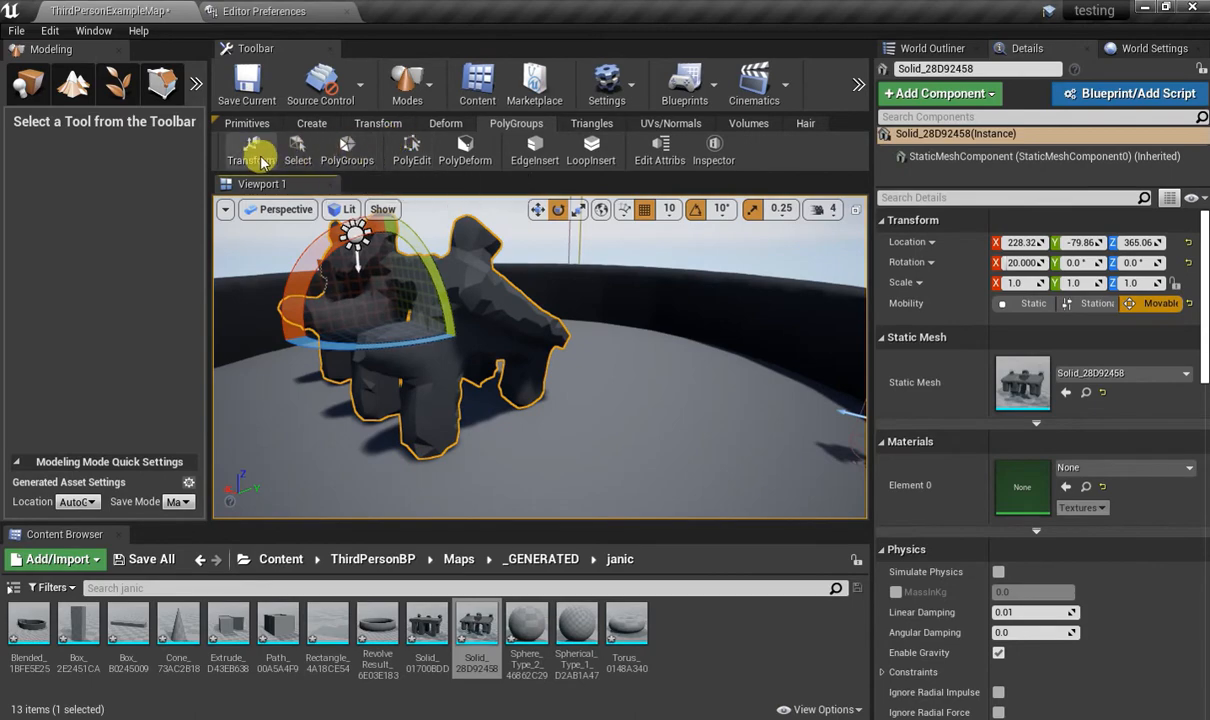
Preview the Mesh Selection tool's brush and options on the mesh and cancel it.
click(295, 150)
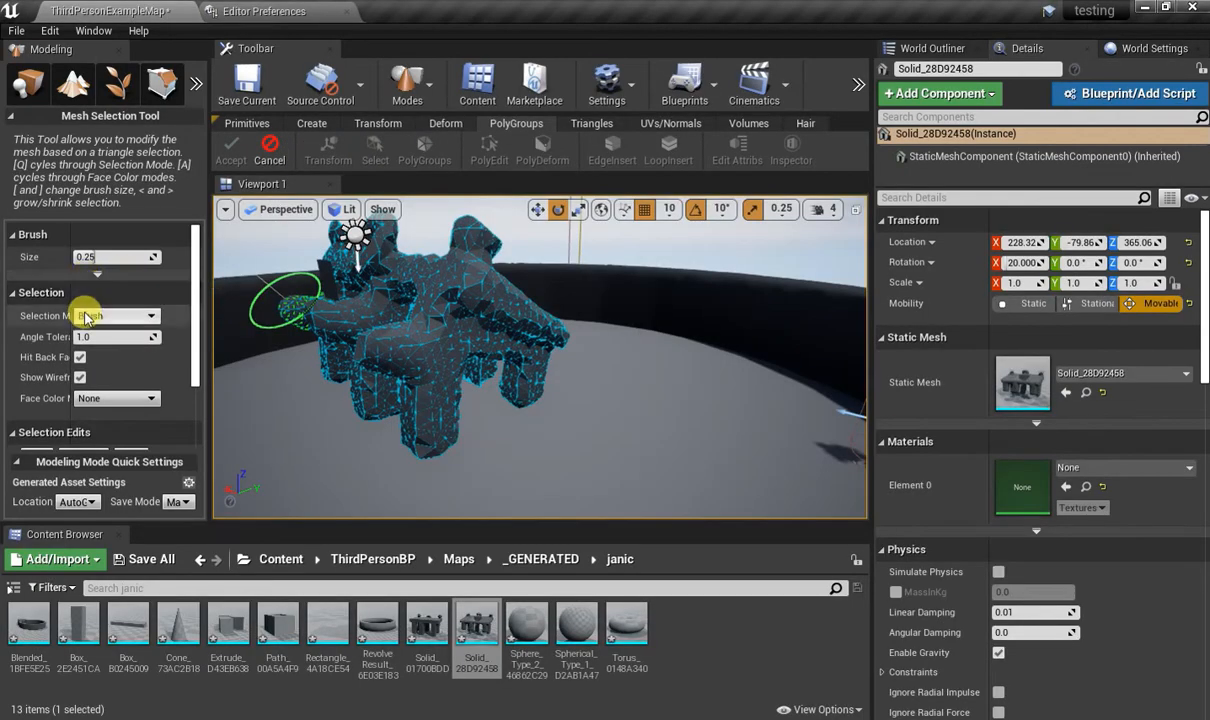
scroll(96, 345, down, 5)
scroll(105, 360, up, 4)
mouse_move(395, 370)
right_down()
mouse_move(440, 335)
mouse_move(455, 295)
right_up()
scroll(112, 320, up, 2)
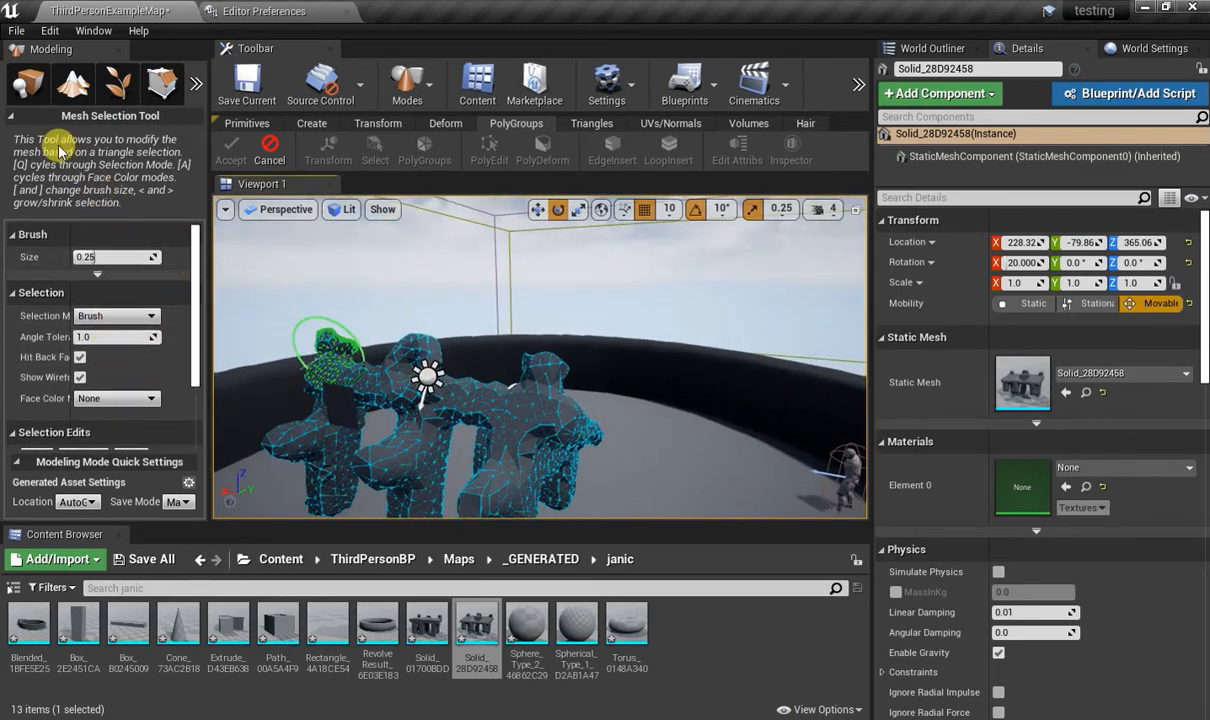
click(269, 150)
Open the Edit PolyGroups tool on the mesh, try moving the face group on the horizontal arm, and undo the move.
click(489, 151)
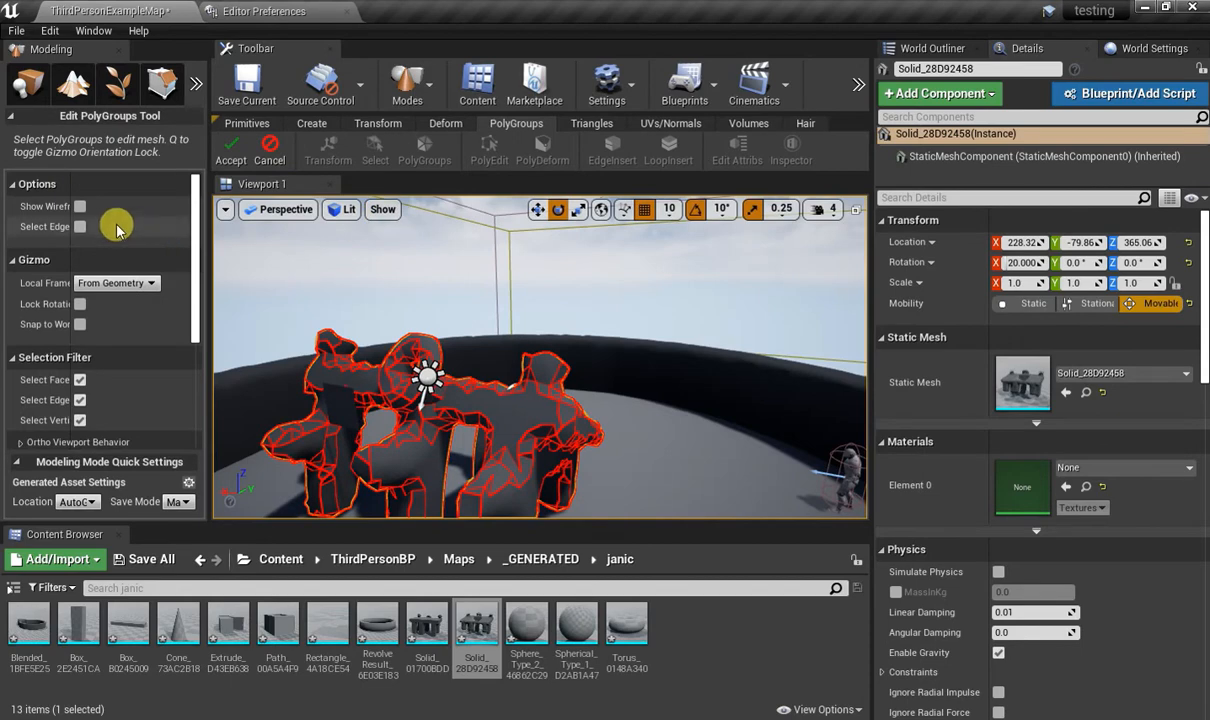
right_drag(509, 415, 553, 384)
click(400, 342)
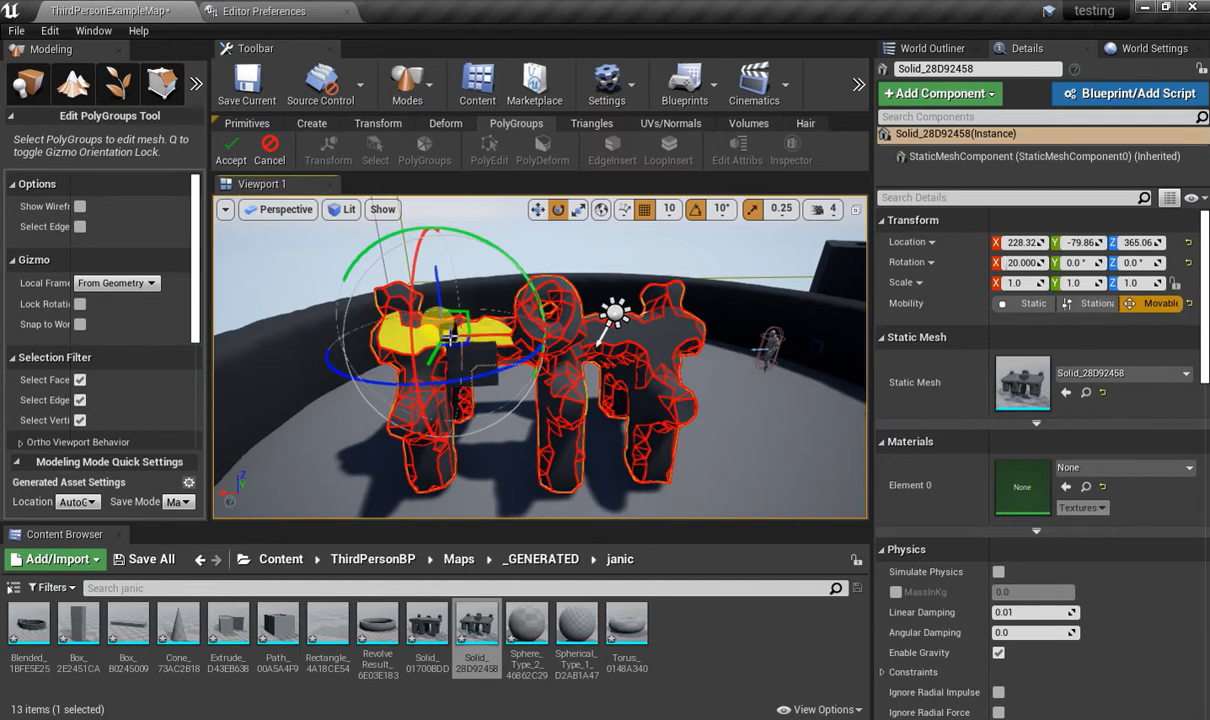
drag(439, 349, 395, 513)
key(ctrl+z)
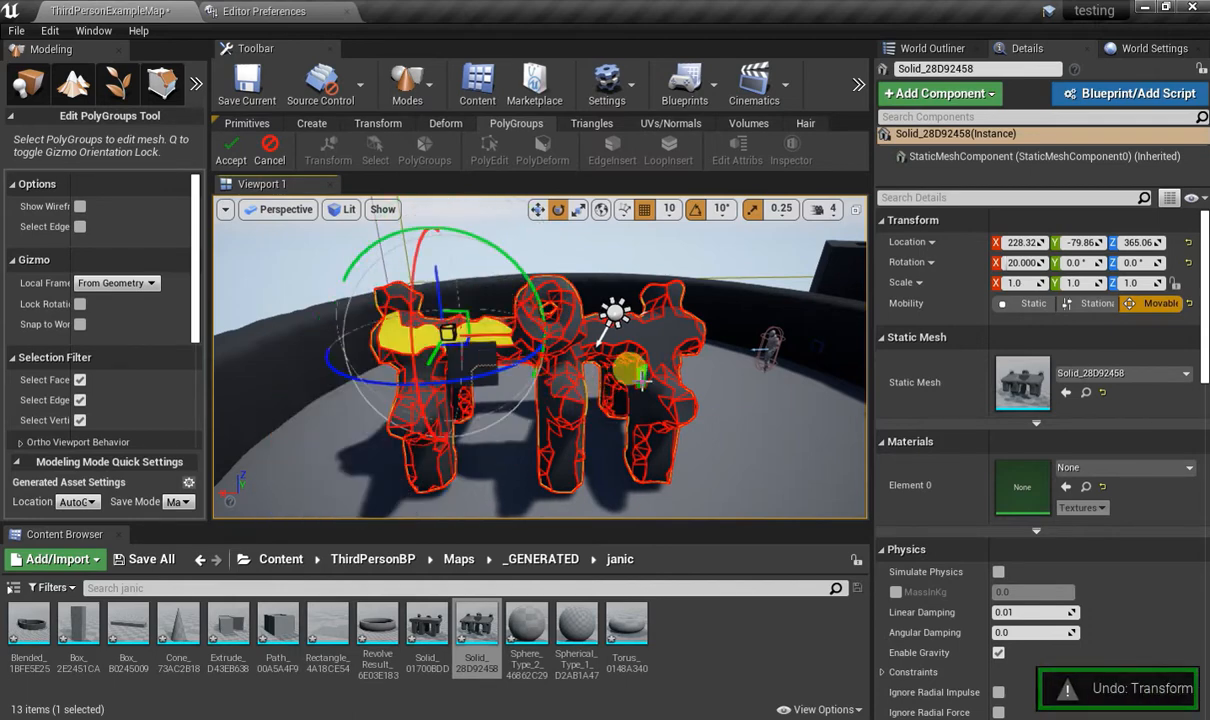
Try moving a face group beside the middle leg of the mesh and undo that transform.
right_drag(629, 369, 537, 340)
click(500, 373)
drag(533, 309, 354, 312)
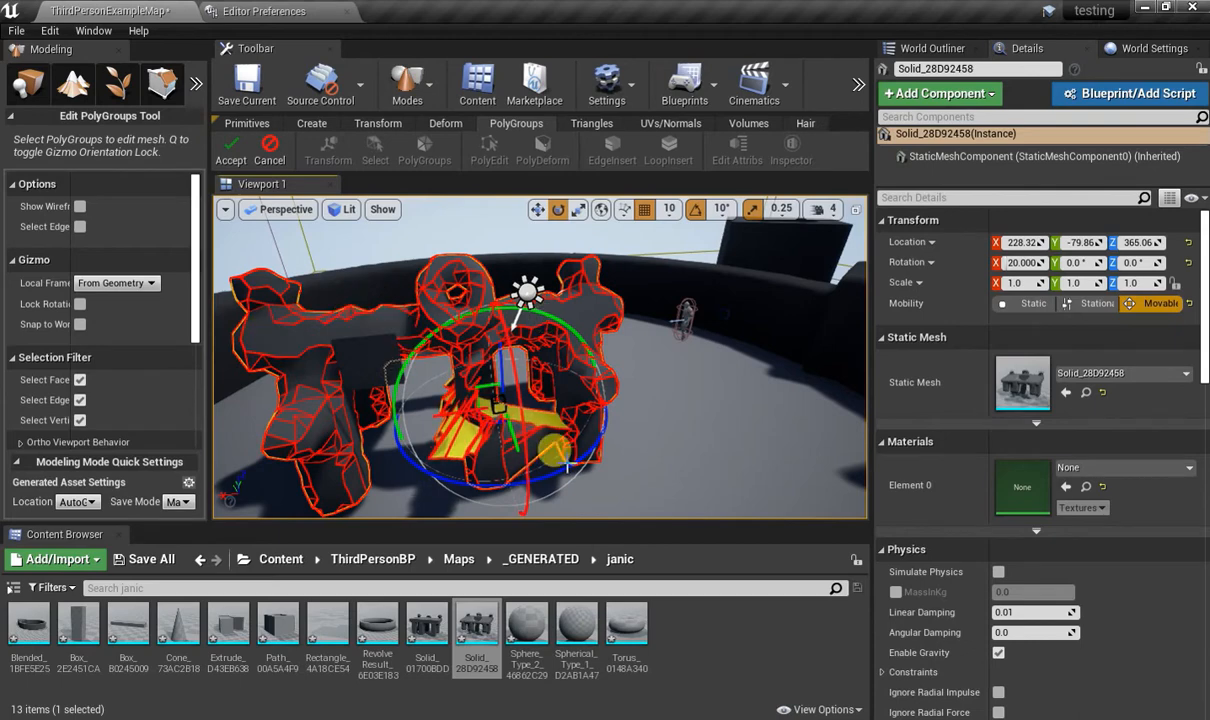
key(ctrl+z)
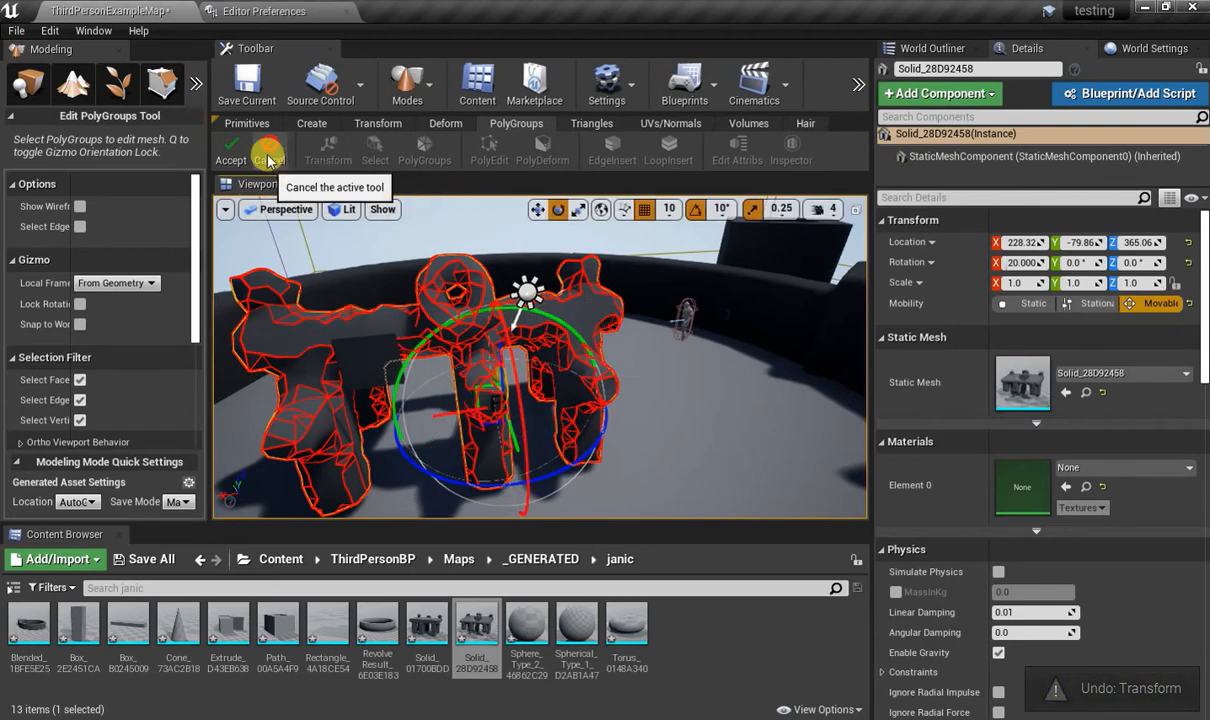
Toggle the PolyGroup wireframe on and off and review the available face and edge edits.
click(80, 206)
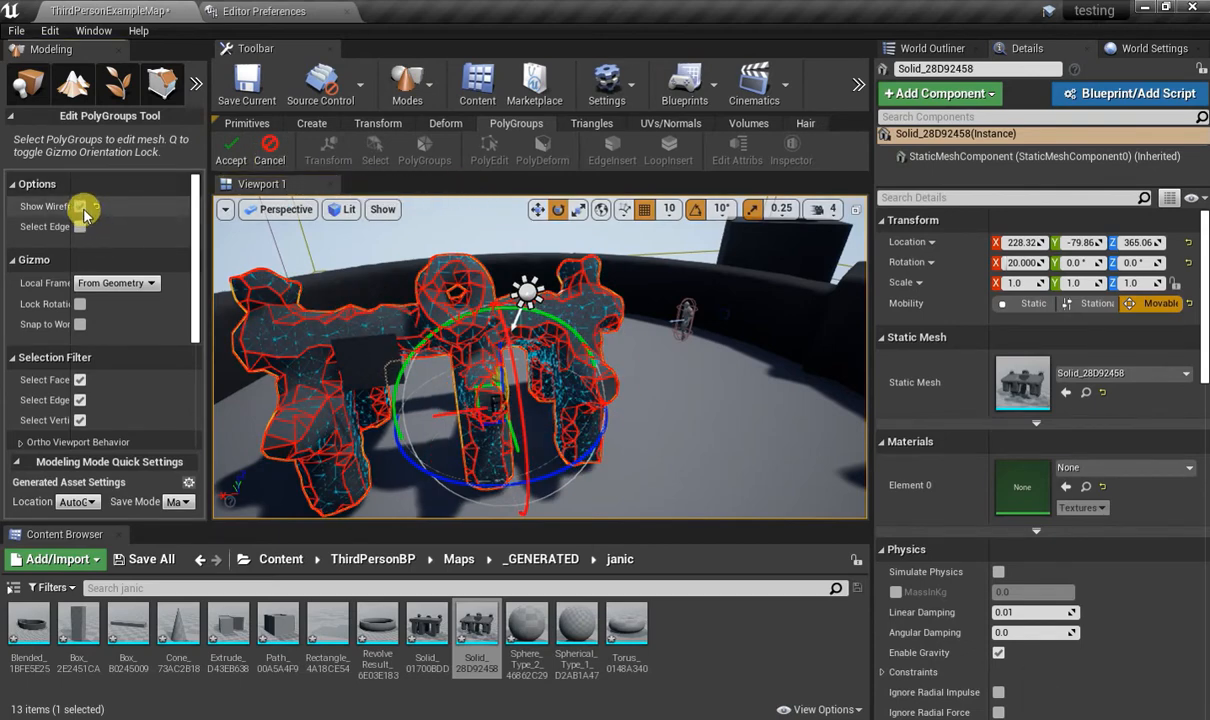
click(81, 207)
scroll(100, 340, down, 5)
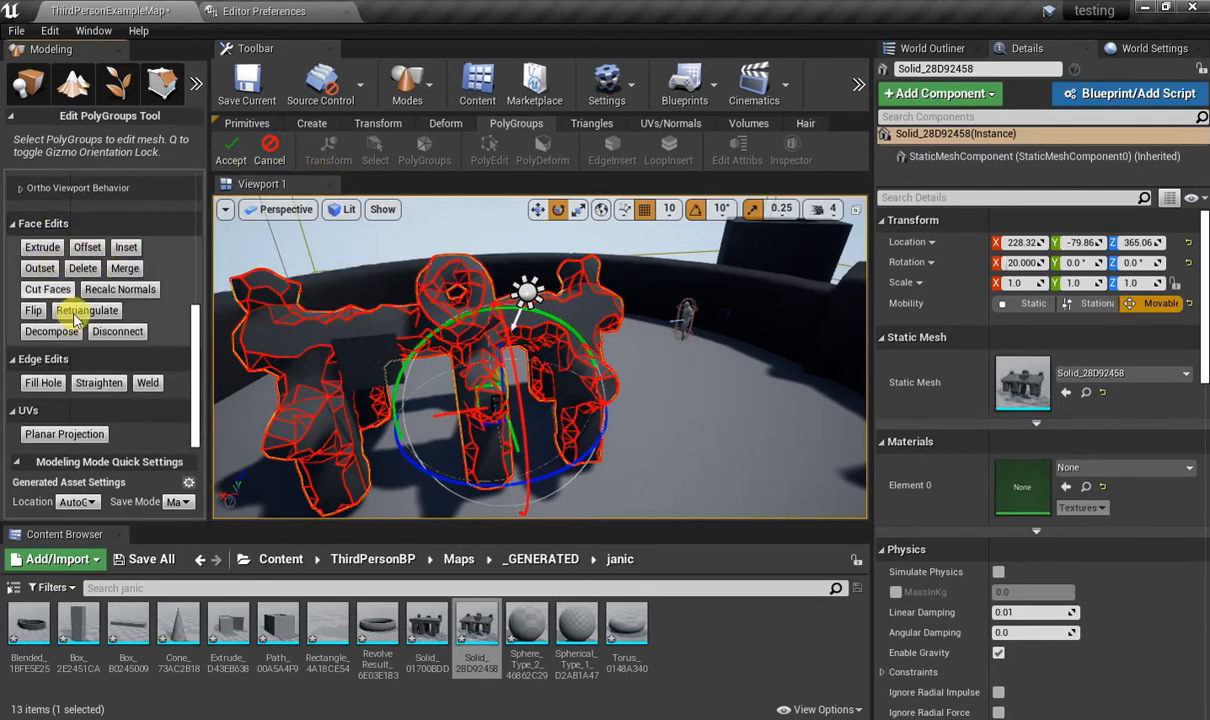
Try extruding the horizontal arm's face group along the selection normal and undo the extrusion.
click(325, 317)
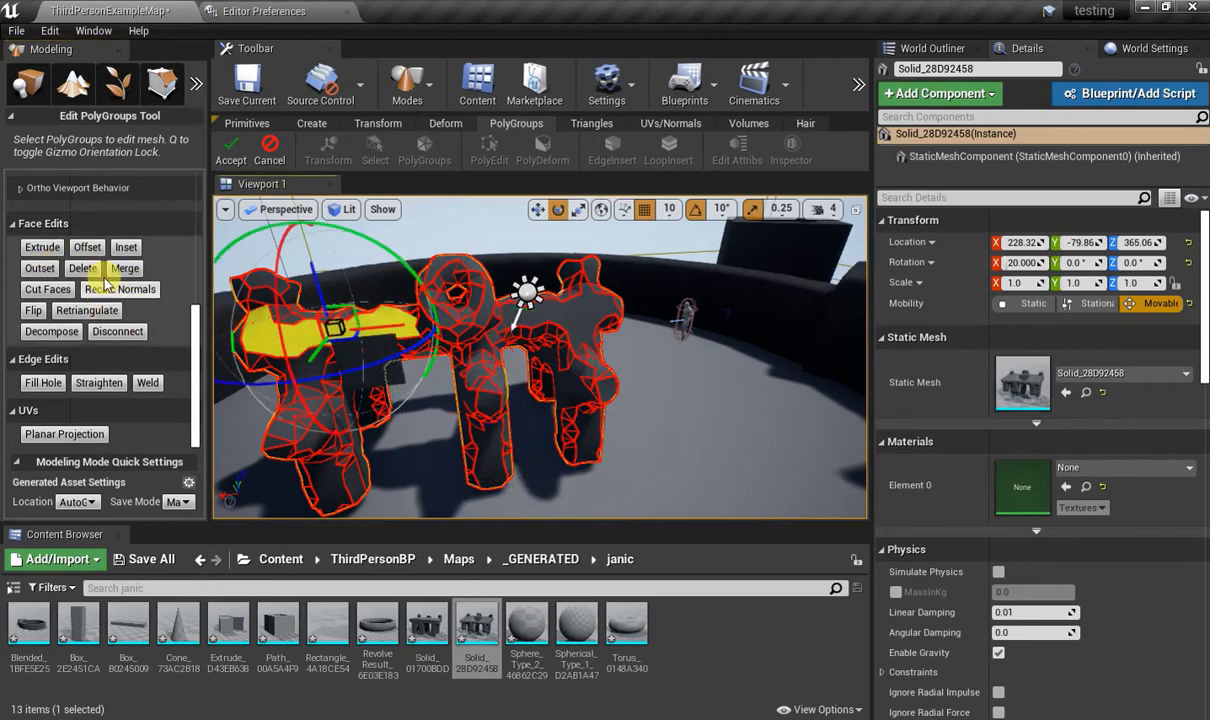
click(58, 253)
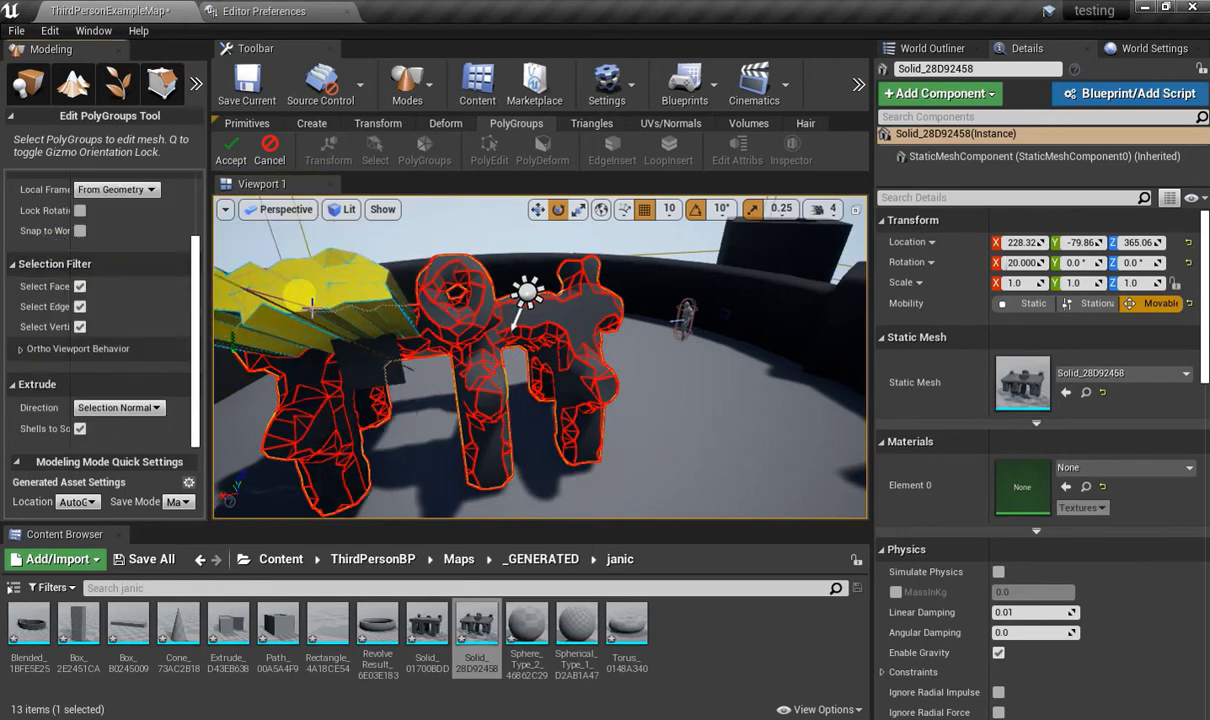
right_drag(549, 290, 518, 325)
key(ctrl+z)
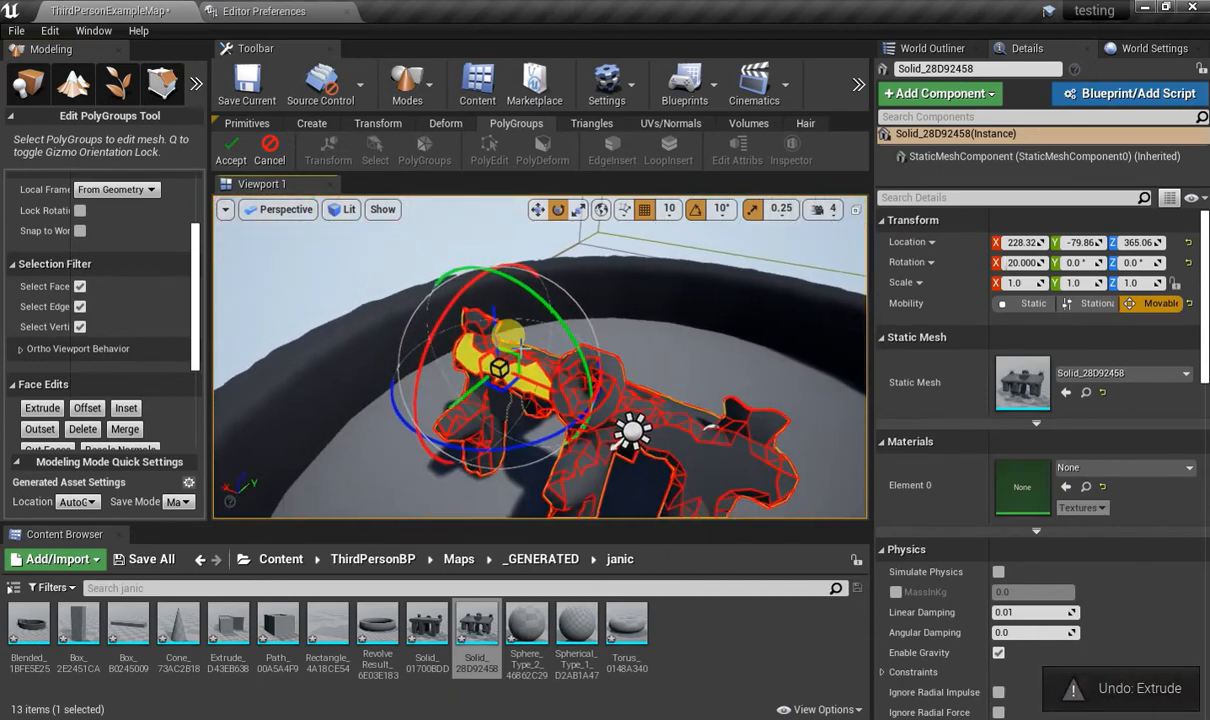
Review the remaining face, edge and UV edit options and accept the Edit PolyGroups tool.
scroll(108, 268, down, 3)
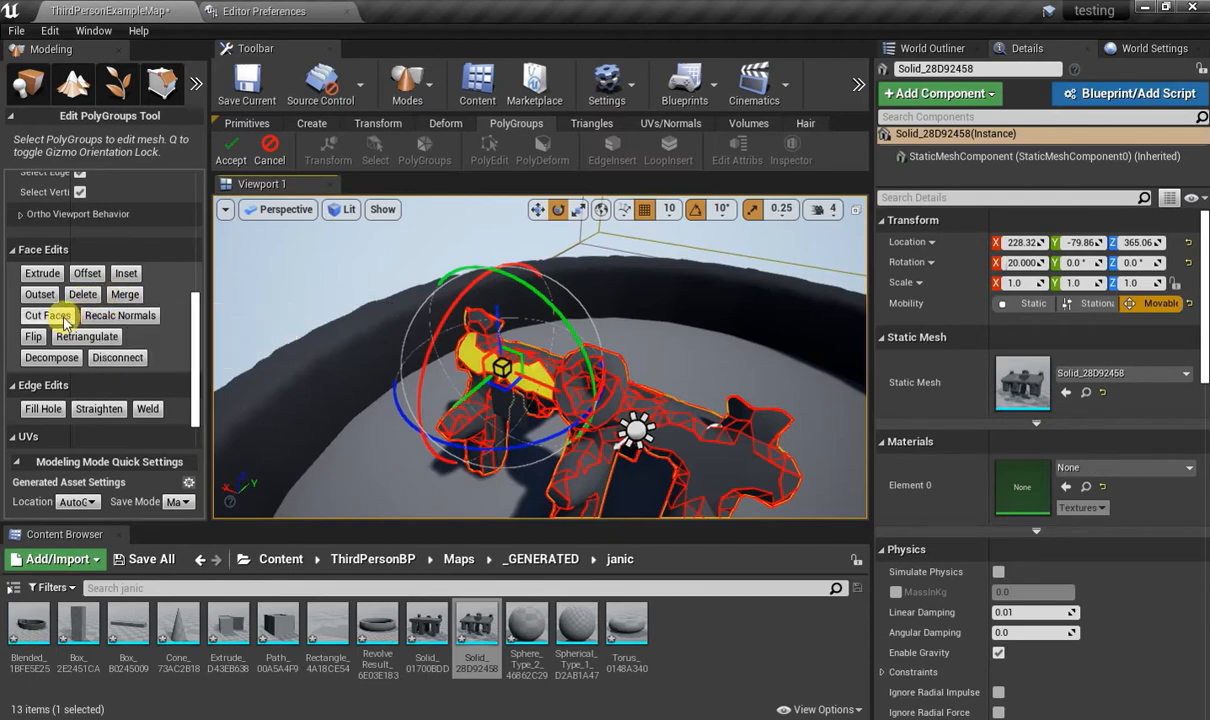
scroll(100, 320, down, 1)
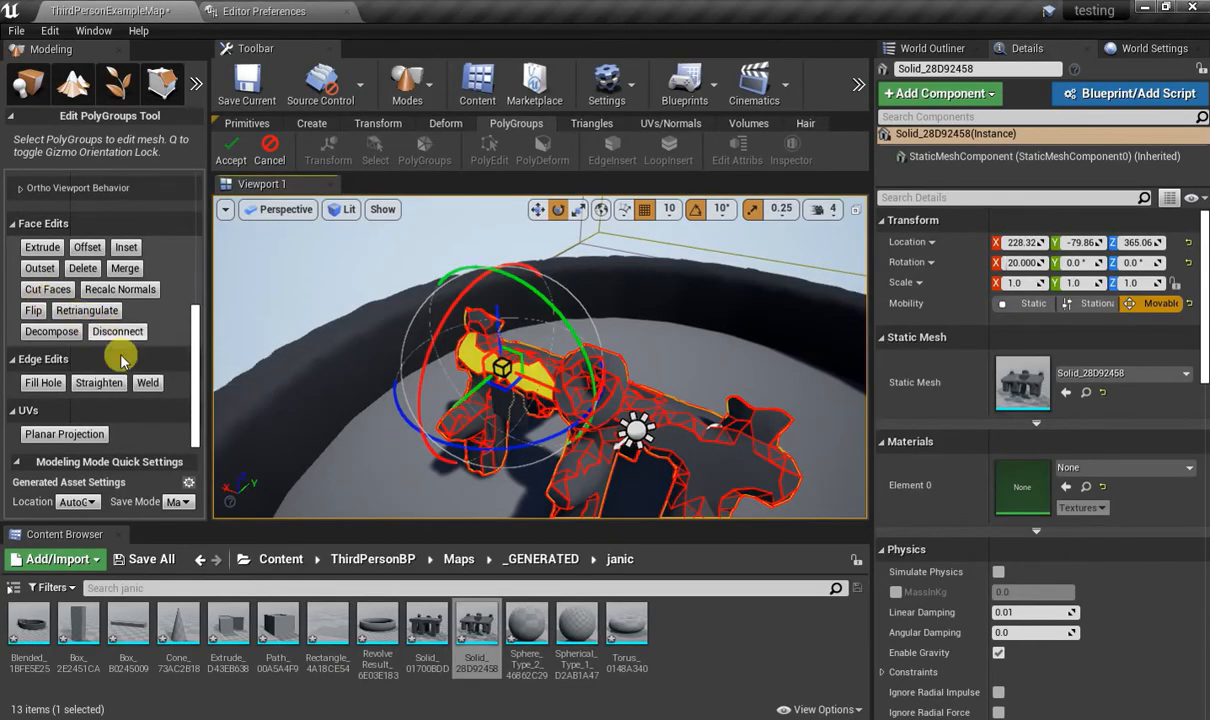
alt+drag(328, 323, 366, 328)
click(231, 152)
Open the Edit Triangles tool on the mesh, try moving one selected element on its outer end, and undo the move.
click(581, 124)
alt+drag(540, 236, 516, 254)
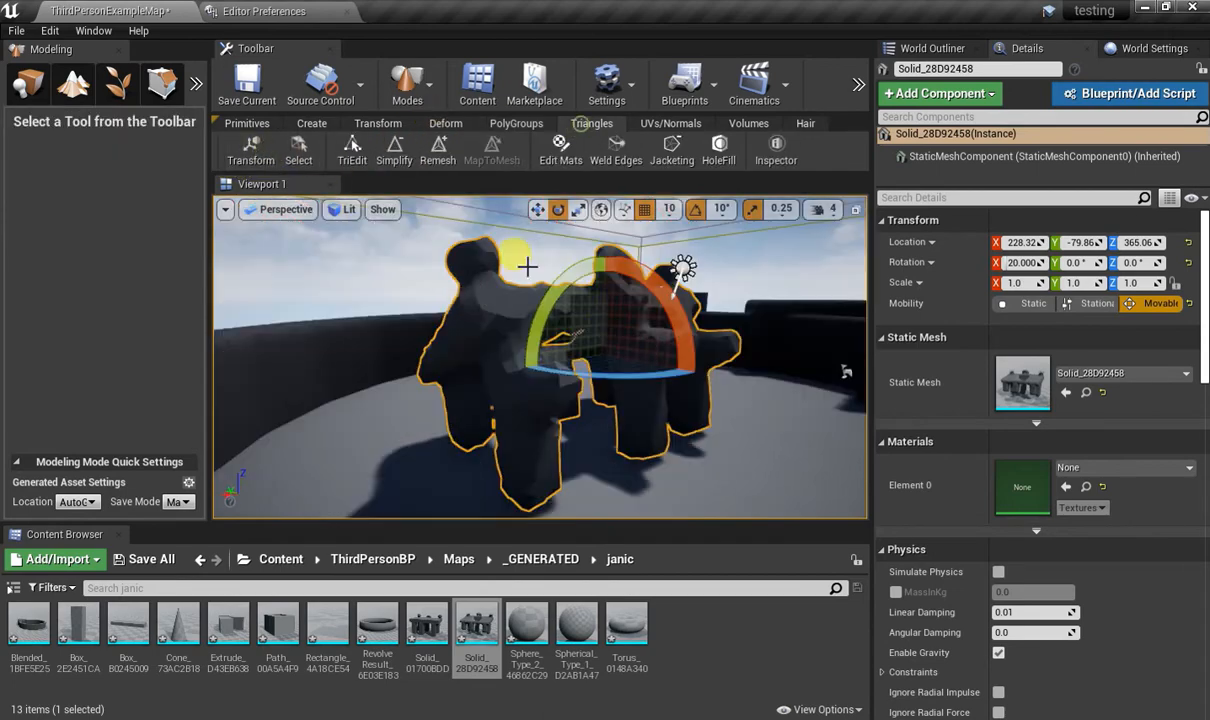
click(351, 148)
key(w)
right_drag(634, 347, 630, 352)
click(607, 404)
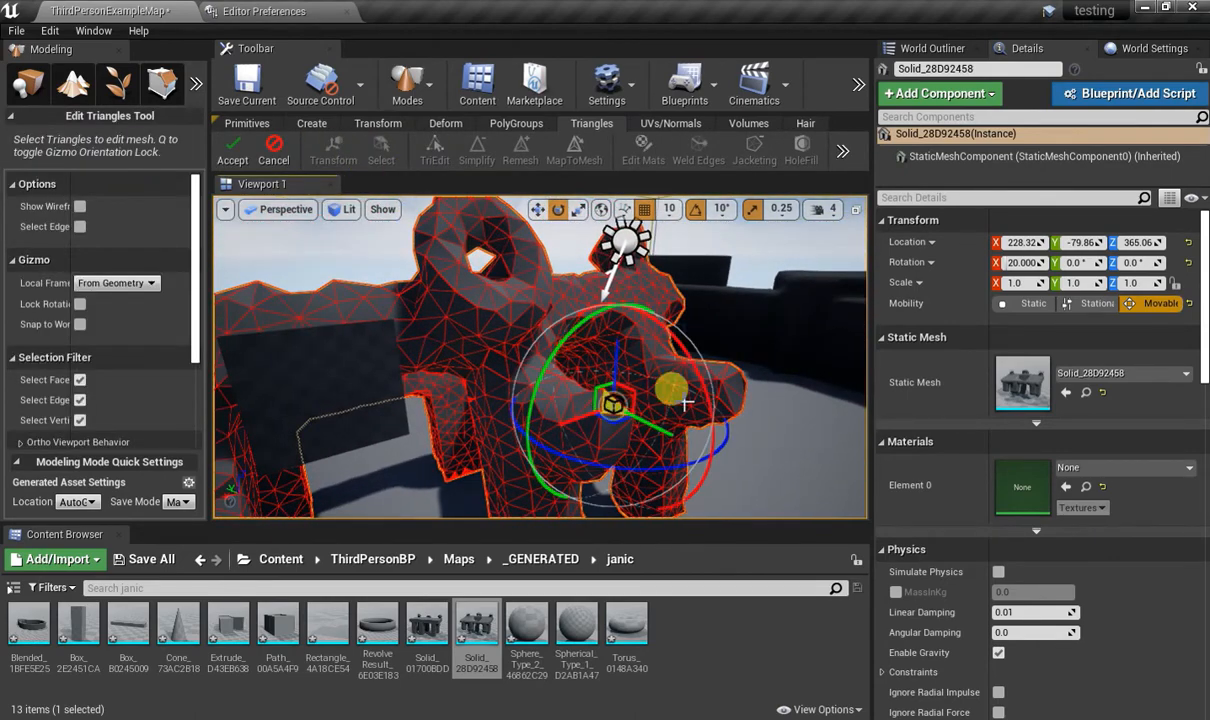
mouse_move(664, 433)
mouse_down()
mouse_move(712, 438)
mouse_move(642, 393)
mouse_move(793, 461)
mouse_move(668, 413)
mouse_up()
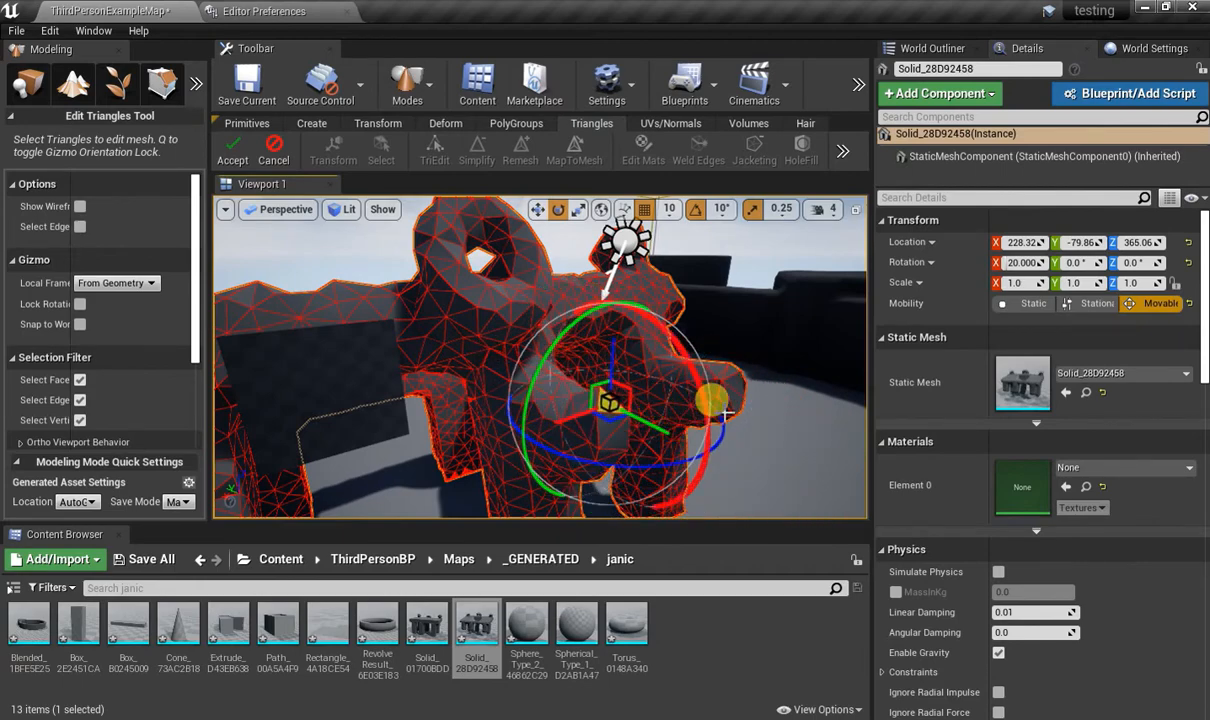
key(ctrl+z)
Pull the selected mesh element outward from the arm's end into a long spike and accept the triangle edit.
right_drag(728, 415, 747, 427)
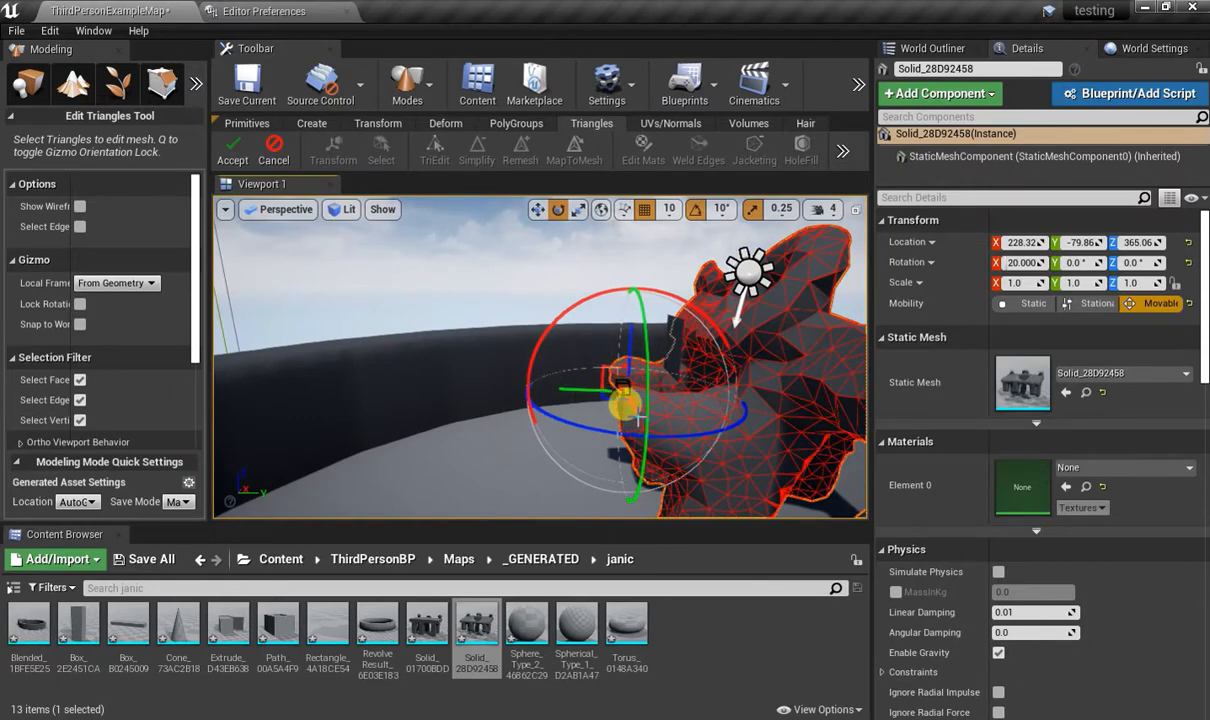
drag(590, 395, 552, 388)
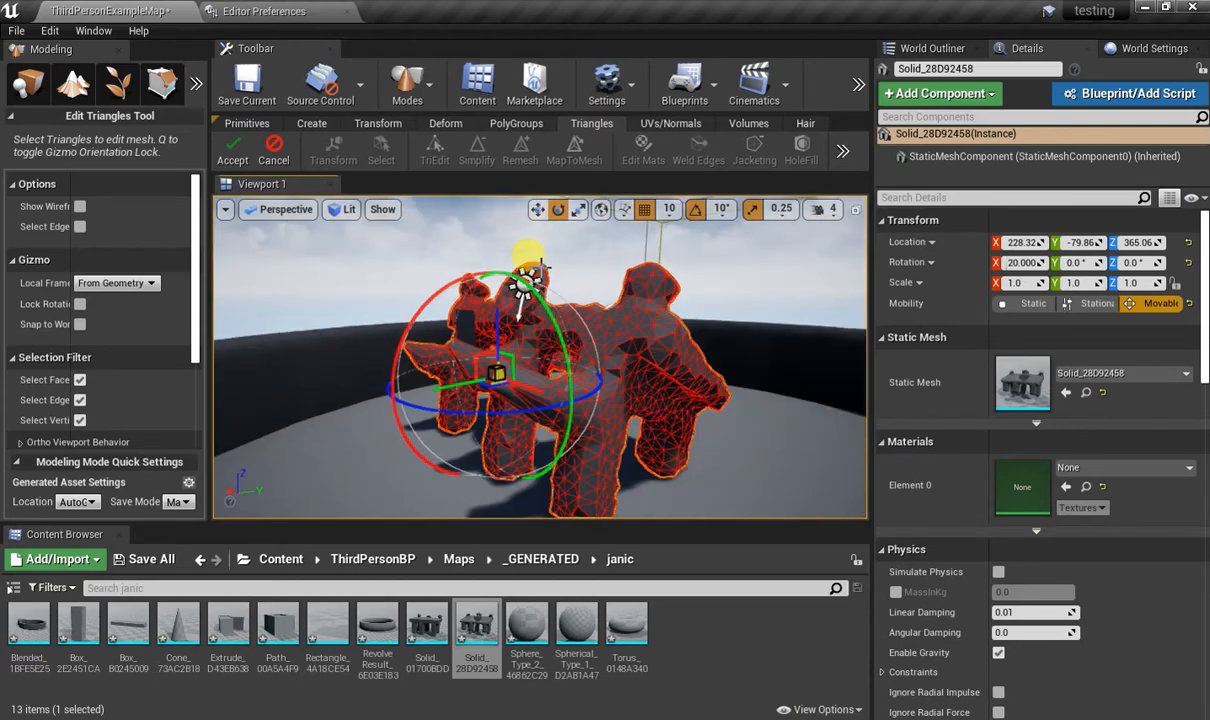
click(232, 150)
Open the Edit Mesh Materials tool on the mesh, set up two material slots, and set the selected material to 0.
alt+drag(669, 388, 600, 388)
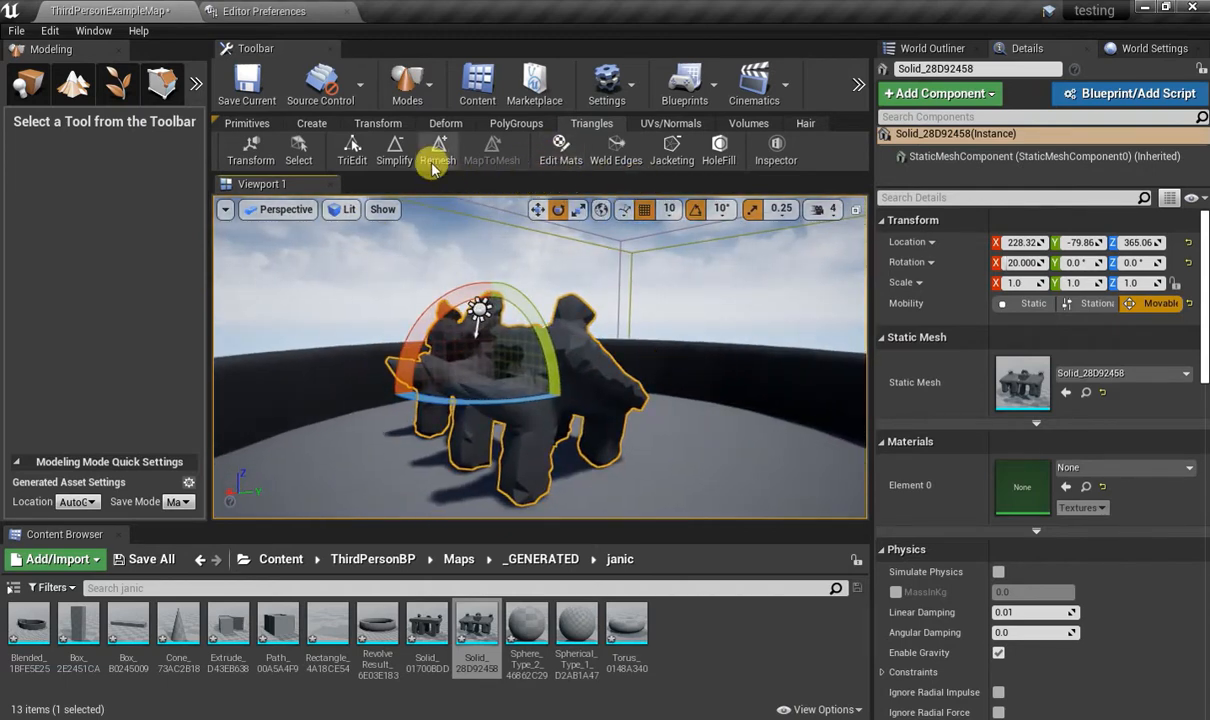
click(560, 155)
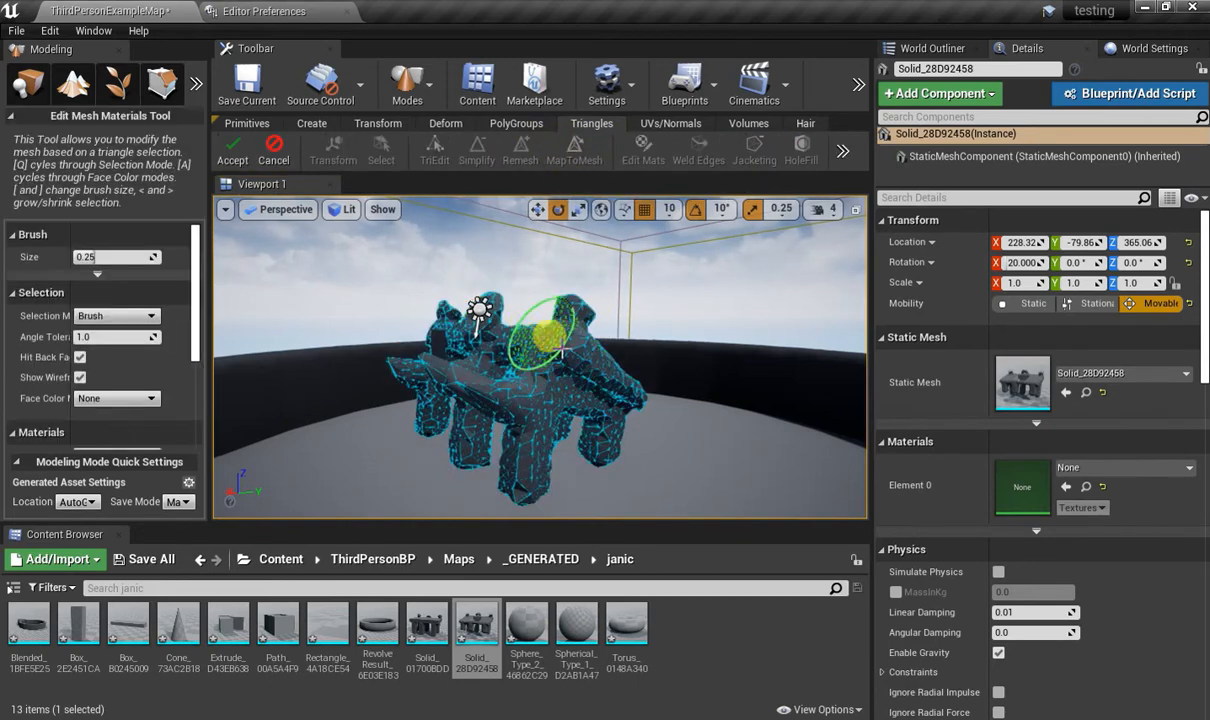
scroll(103, 355, down, 5)
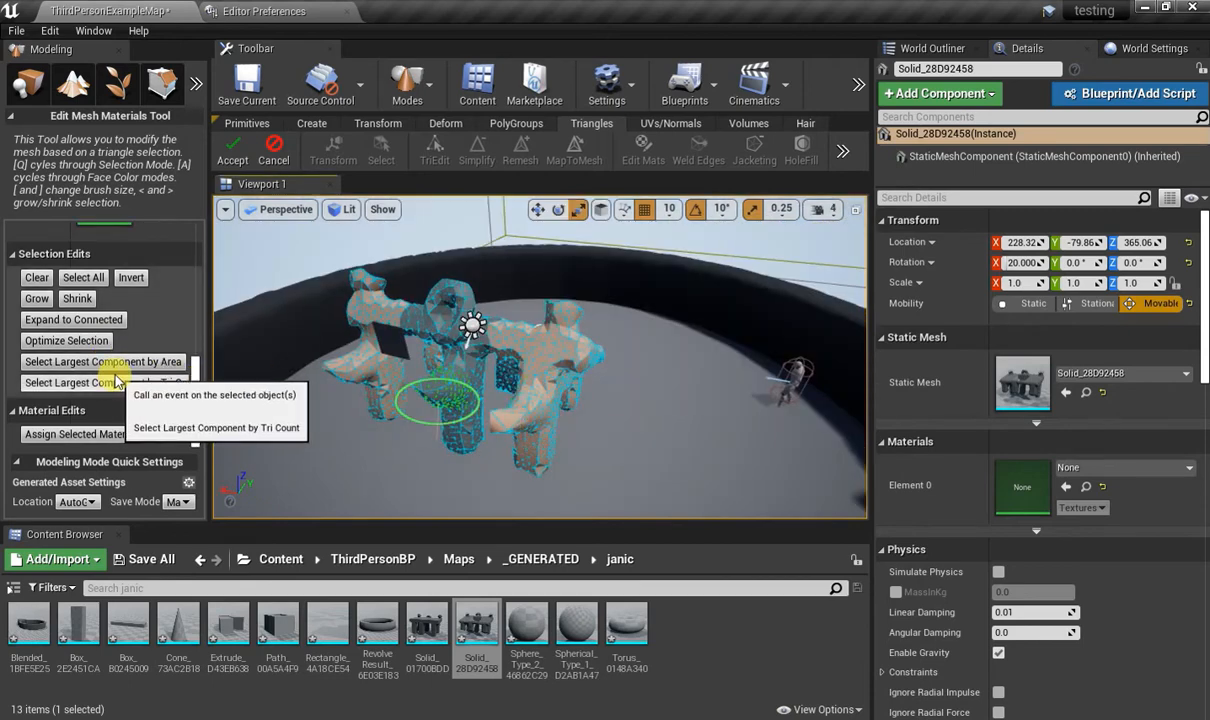
scroll(113, 378, up, 3)
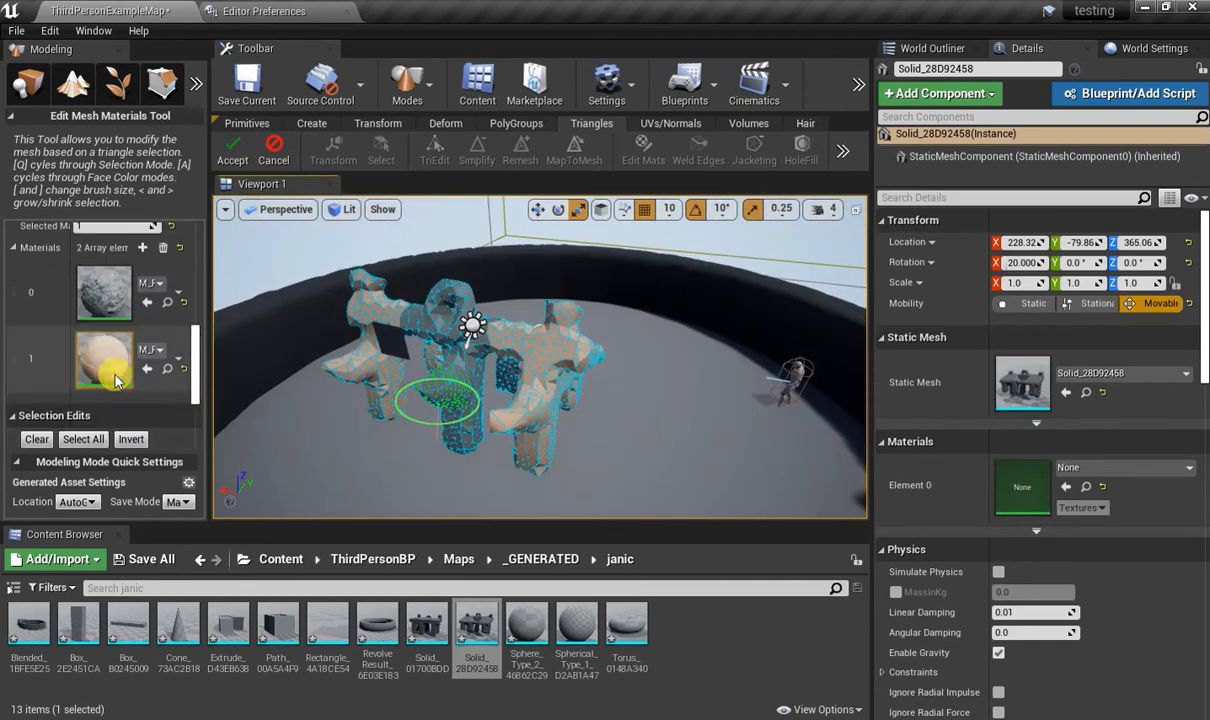
scroll(115, 378, up, 2)
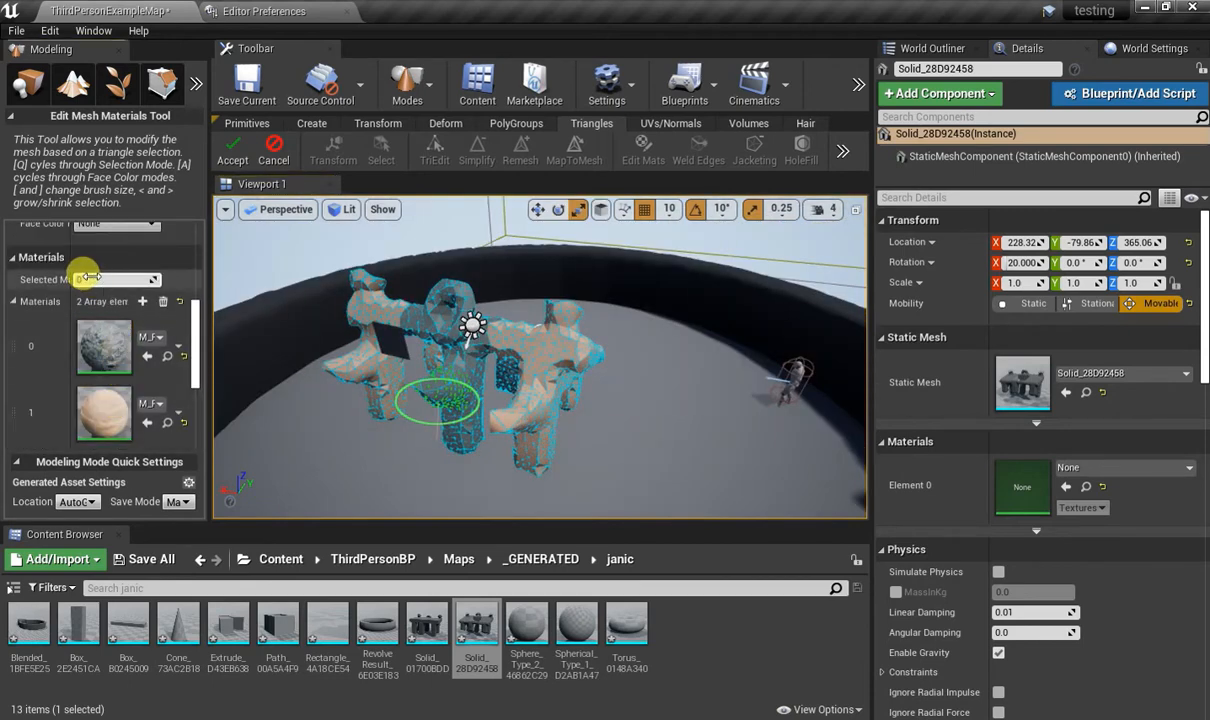
Brush-select the T-shaped end section nearest the character, including its legs and far side, and assign material 0 to it.
mouse_move(470, 366)
right_down()
mouse_move(452, 394)
mouse_move(430, 398)
mouse_move(466, 384)
mouse_move(556, 390)
mouse_move(459, 384)
mouse_move(525, 372)
right_up()
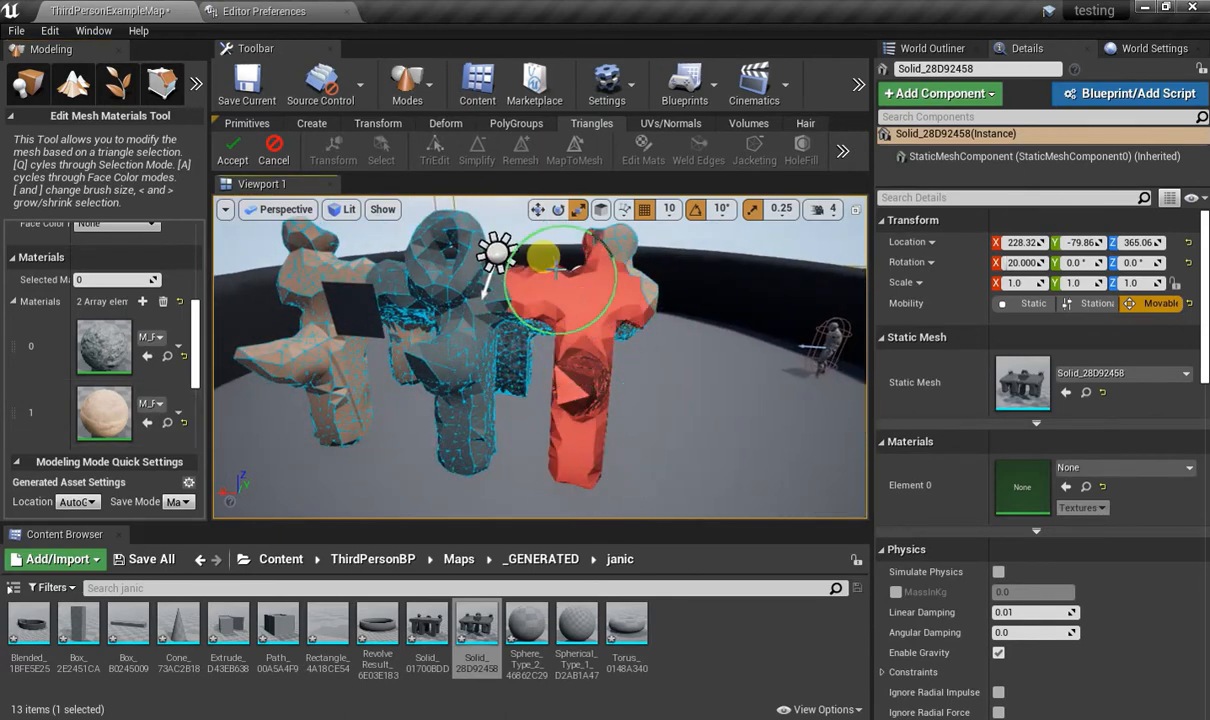
mouse_move(640, 305)
right_down()
mouse_move(570, 355)
mouse_move(555, 292)
mouse_move(596, 318)
right_up()
mouse_move(567, 430)
right_down()
mouse_move(620, 470)
mouse_move(600, 432)
mouse_move(472, 372)
right_up()
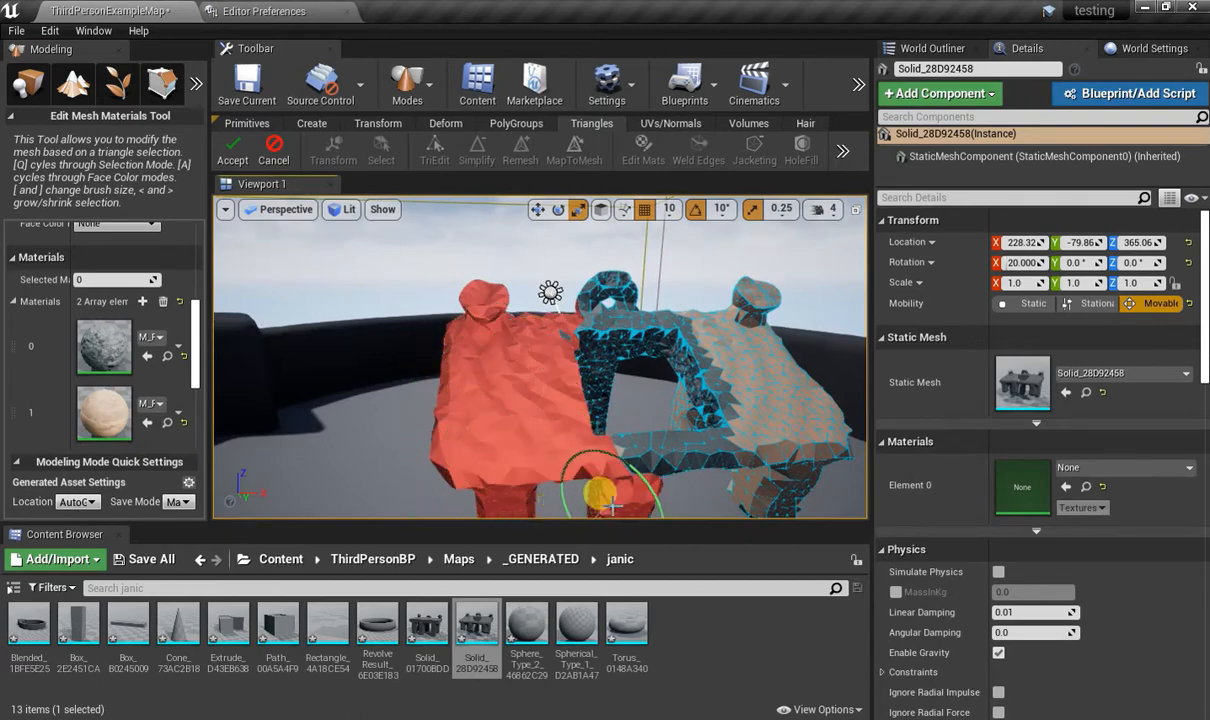
mouse_move(605, 485)
right_down()
mouse_move(520, 445)
mouse_move(419, 426)
right_up()
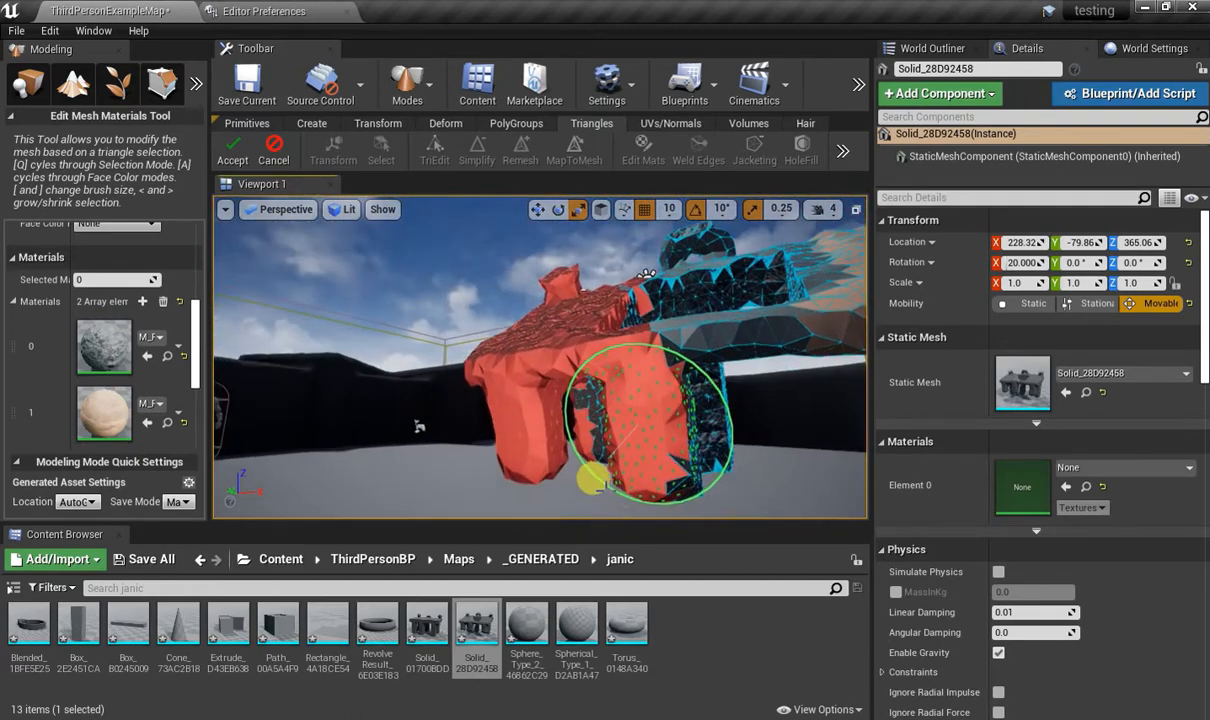
right_drag(682, 418, 540, 396)
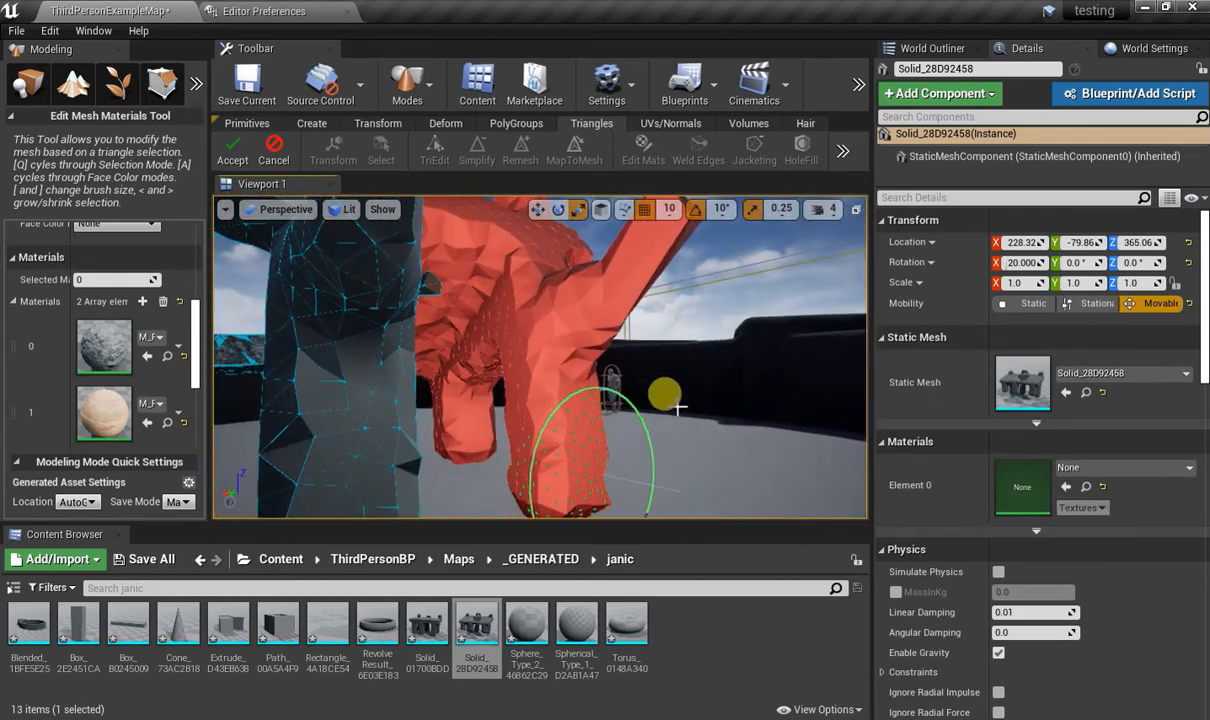
mouse_move(678, 407)
right_down()
mouse_move(690, 404)
mouse_move(655, 408)
right_up()
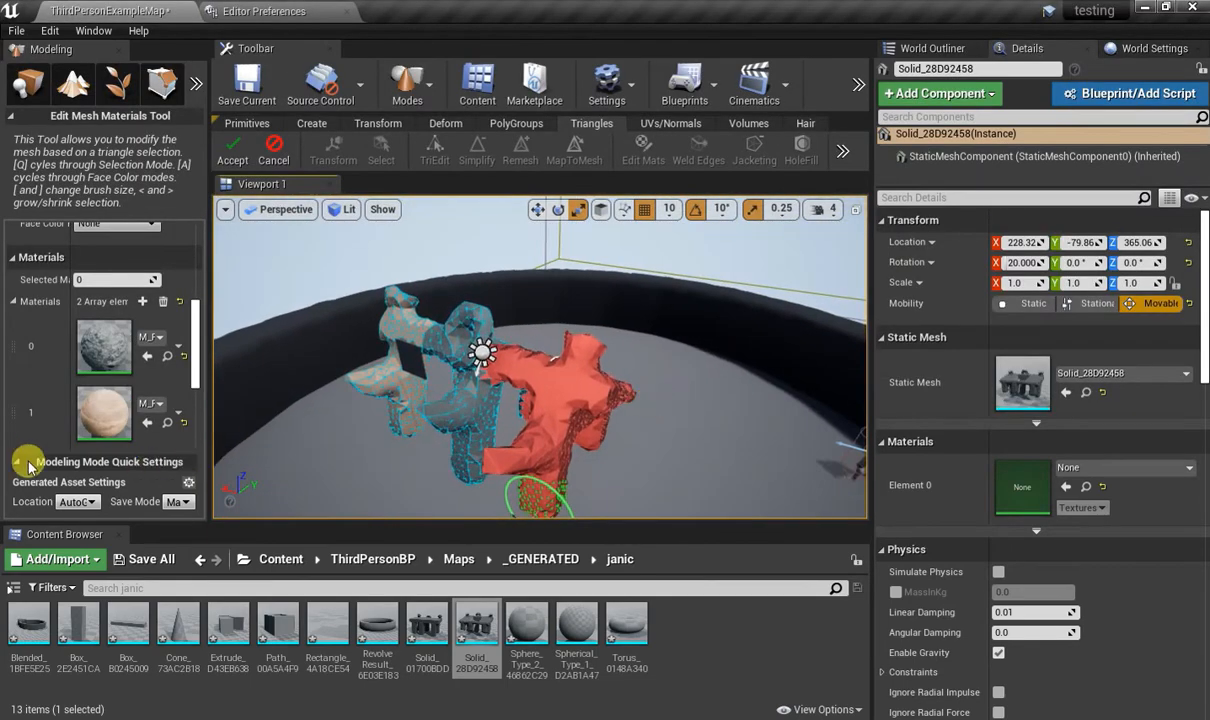
scroll(40, 440, down, 5)
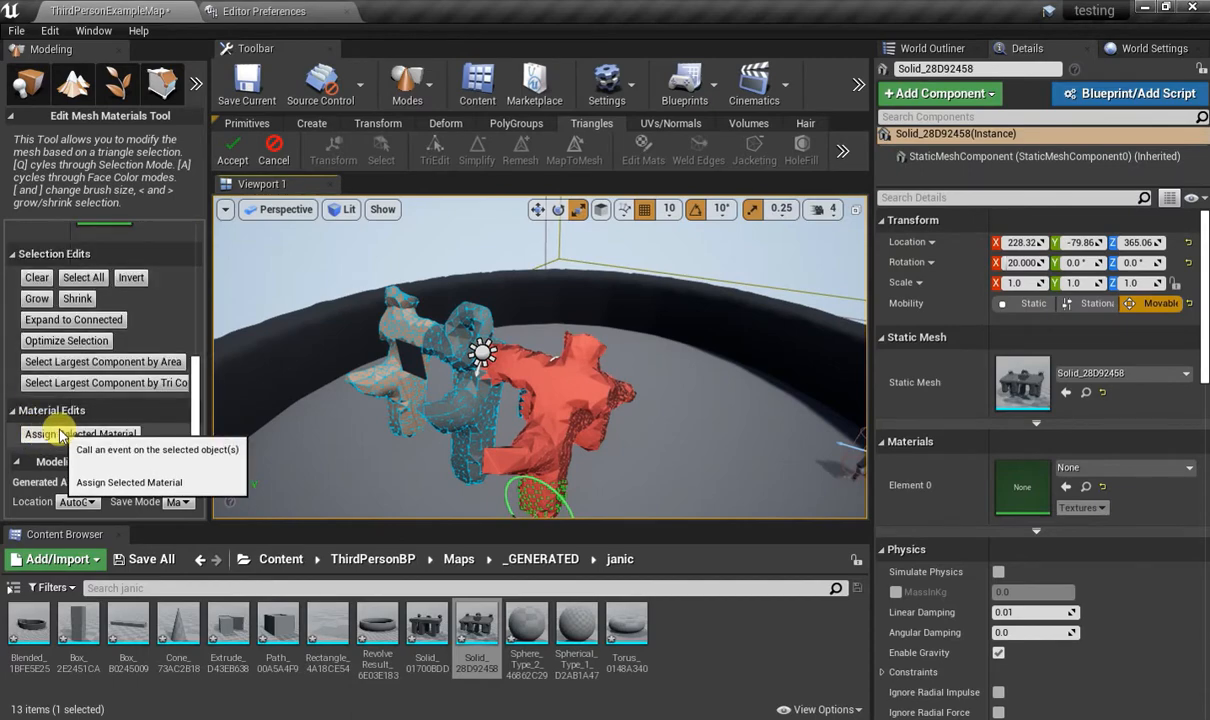
right_drag(640, 386, 459, 391)
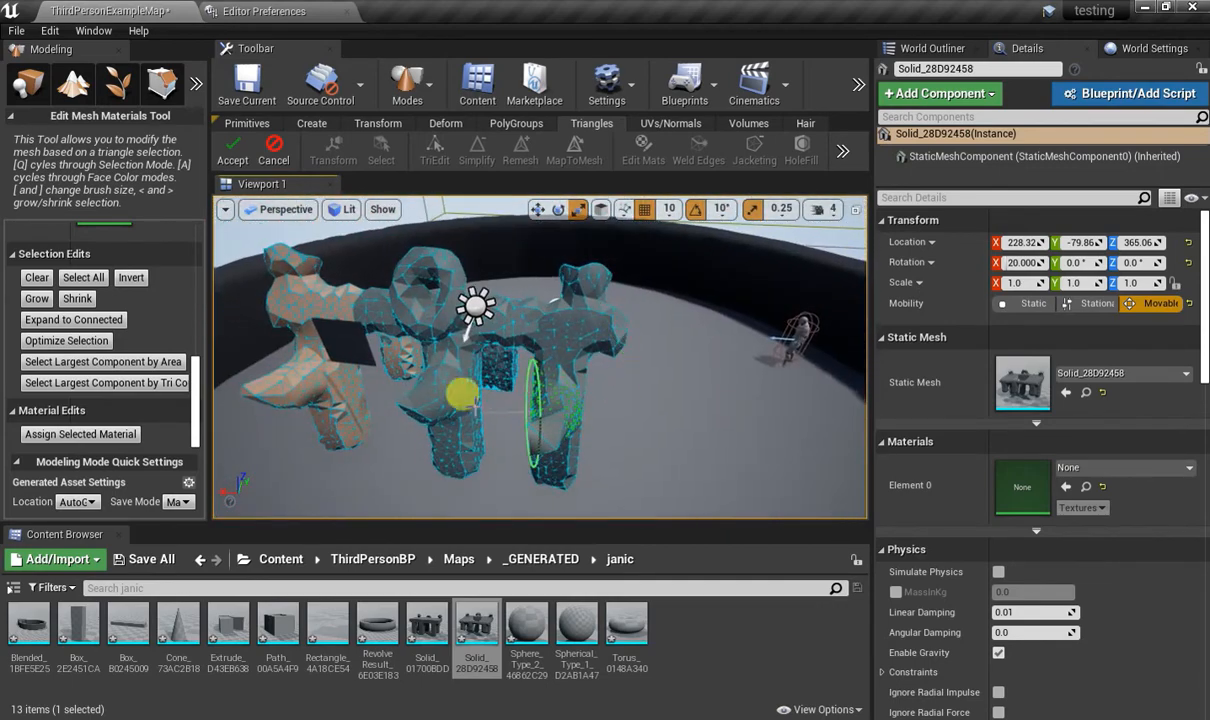
Add a third material slot and set it to M_Rock_Marble_Polished, found by searching for "rock".
scroll(48, 340, up, 3)
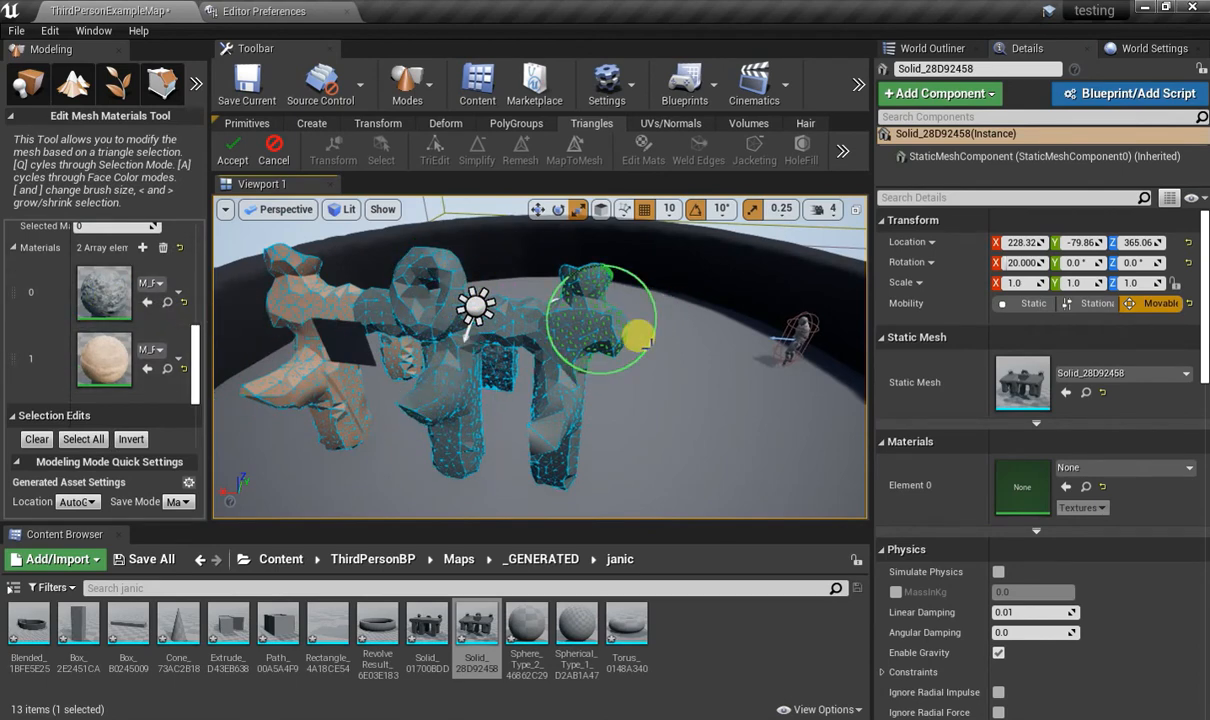
click(143, 248)
scroll(145, 360, down, 1)
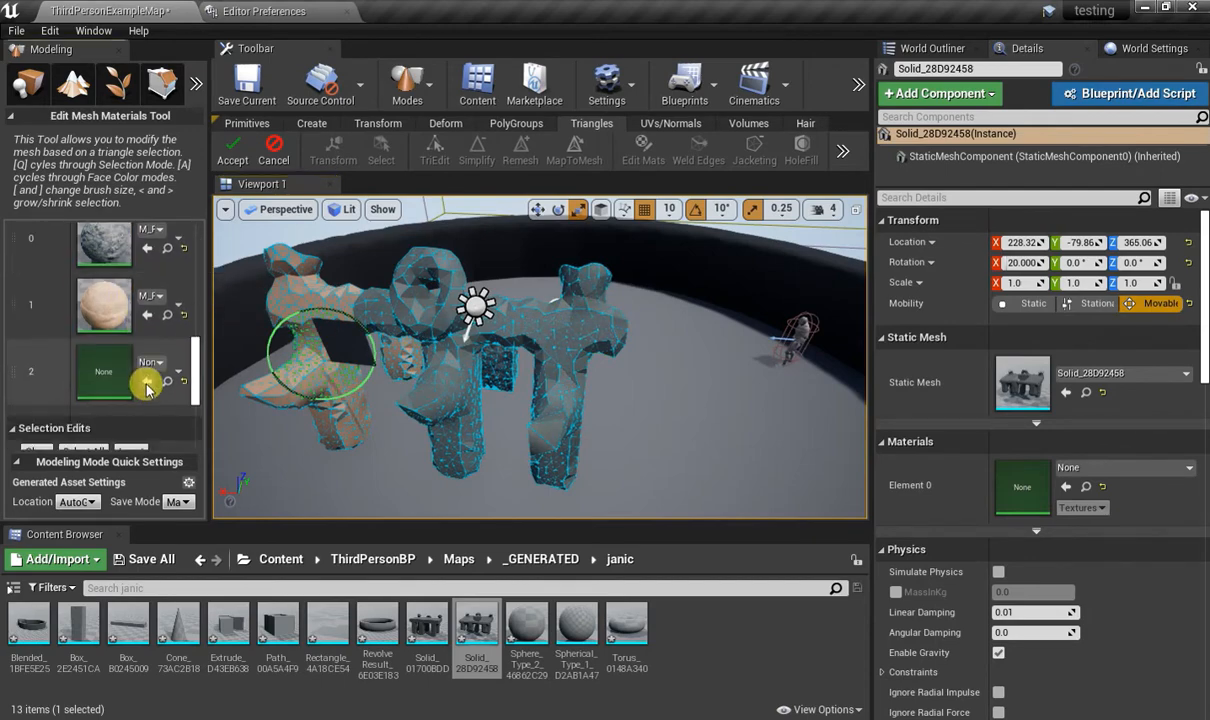
click(150, 360)
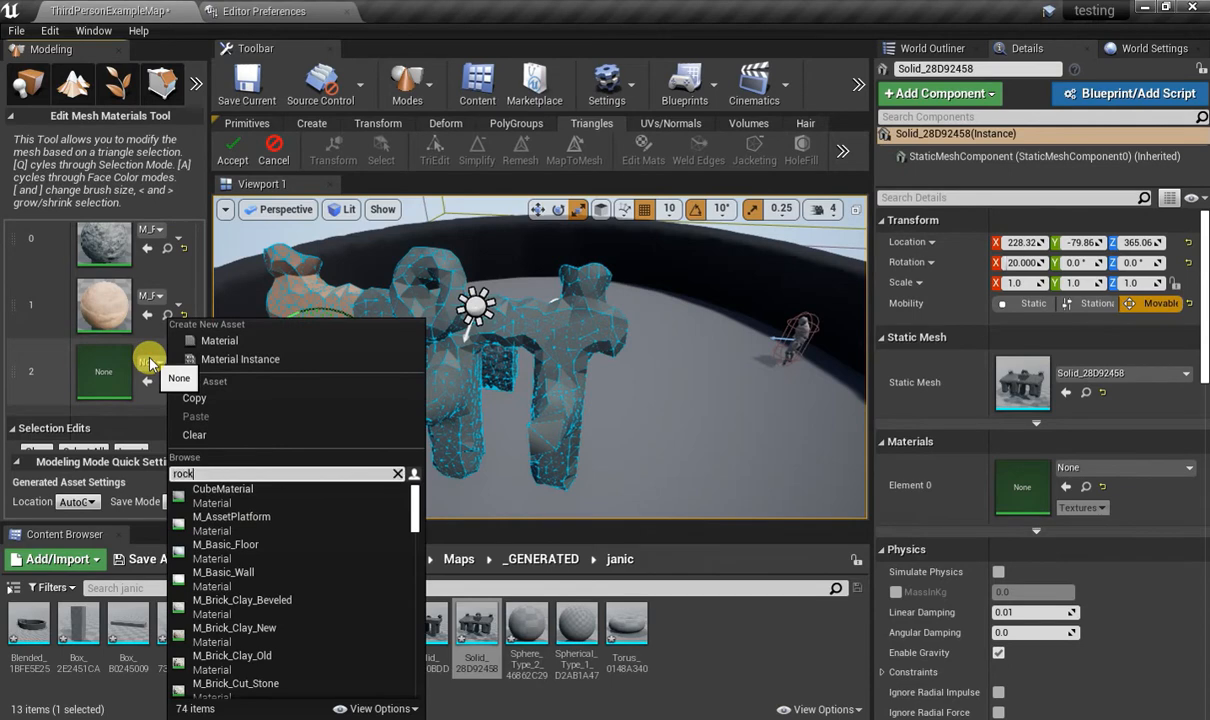
text(rock)
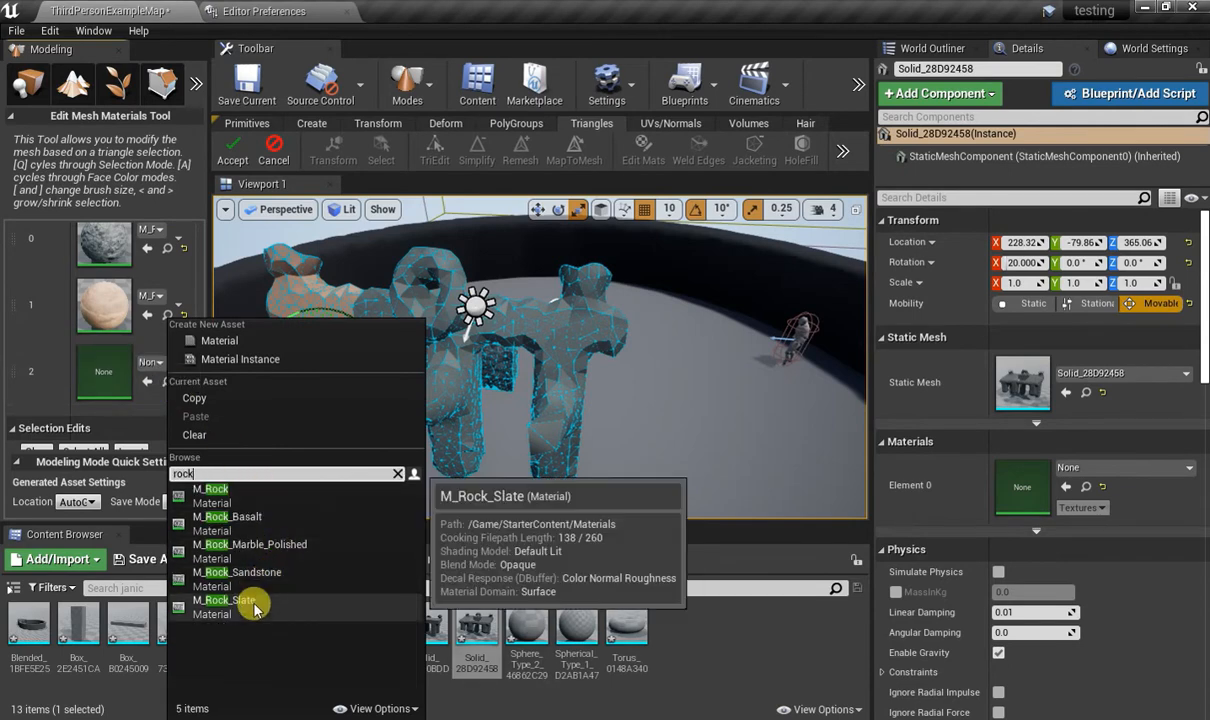
click(255, 551)
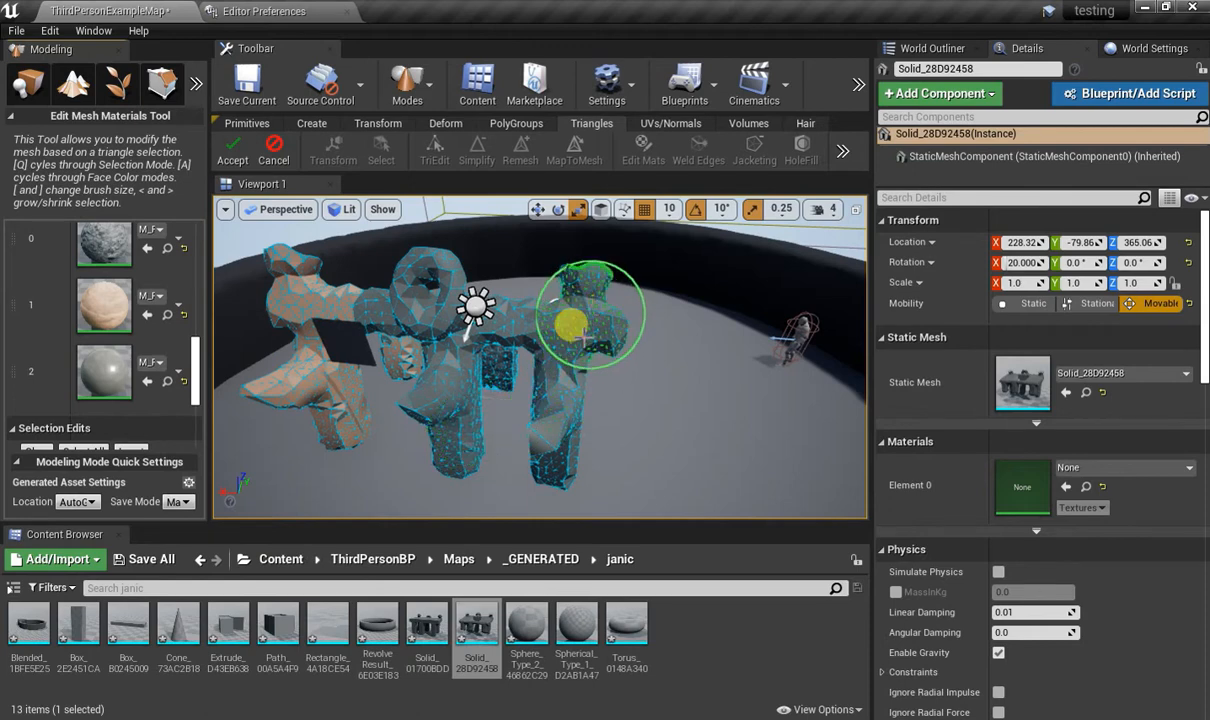
Brush-select the front of the T-shaped end section nearest the character and assign the marble material from the third slot to it.
drag(578, 330, 560, 478)
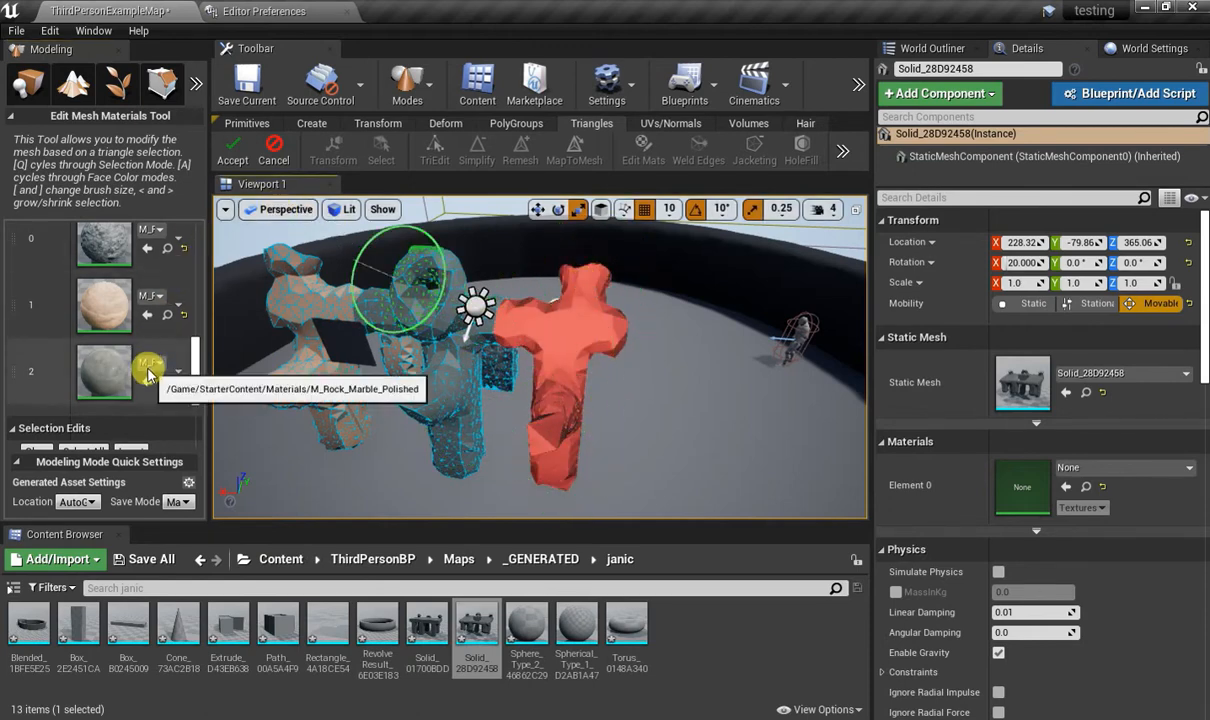
scroll(112, 320, up, 2)
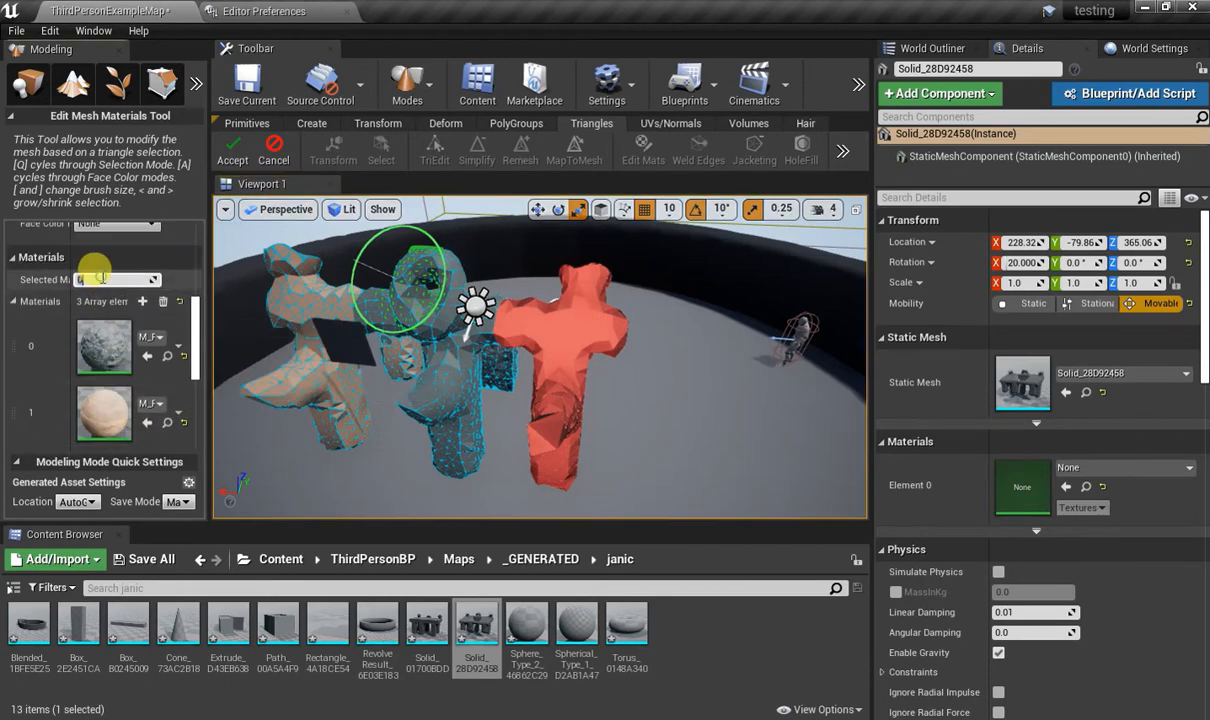
scroll(100, 300, down, 5)
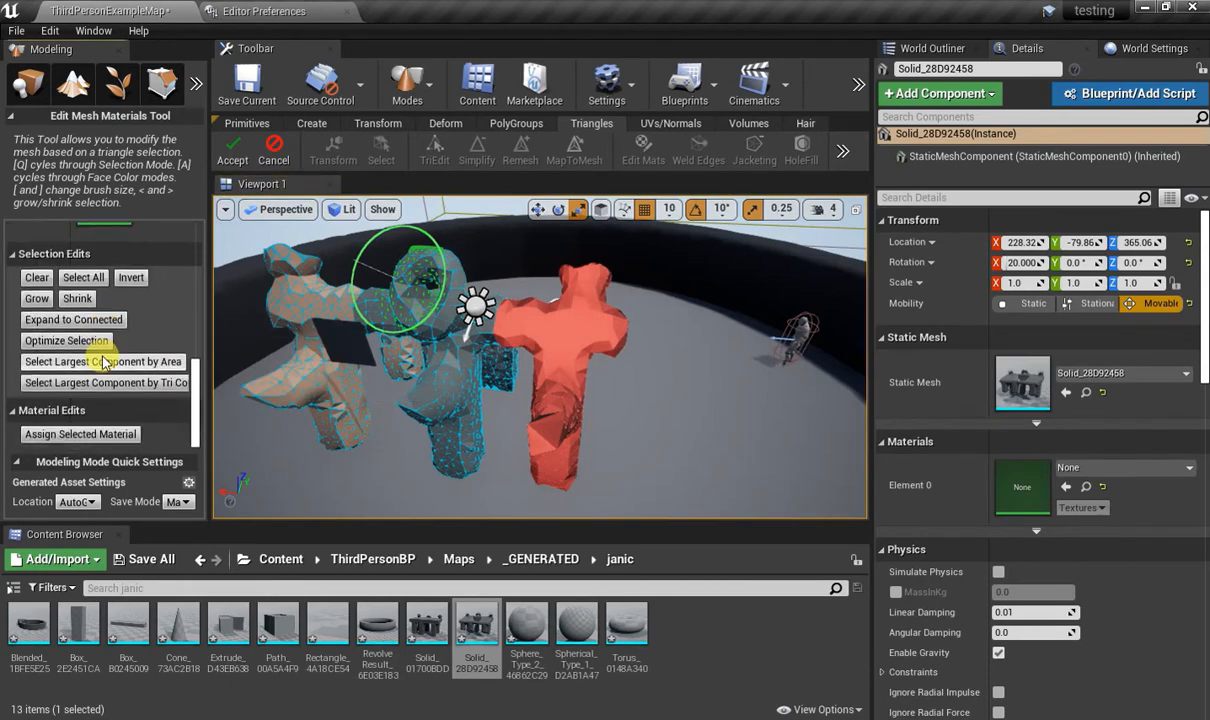
click(88, 434)
Brush-select the remaining faces around the same end section, assign the selected material to them, and accept the material edits.
mouse_move(648, 337)
right_down()
mouse_move(450, 355)
mouse_move(470, 375)
mouse_move(535, 380)
mouse_move(585, 417)
right_up()
drag(497, 378, 524, 417)
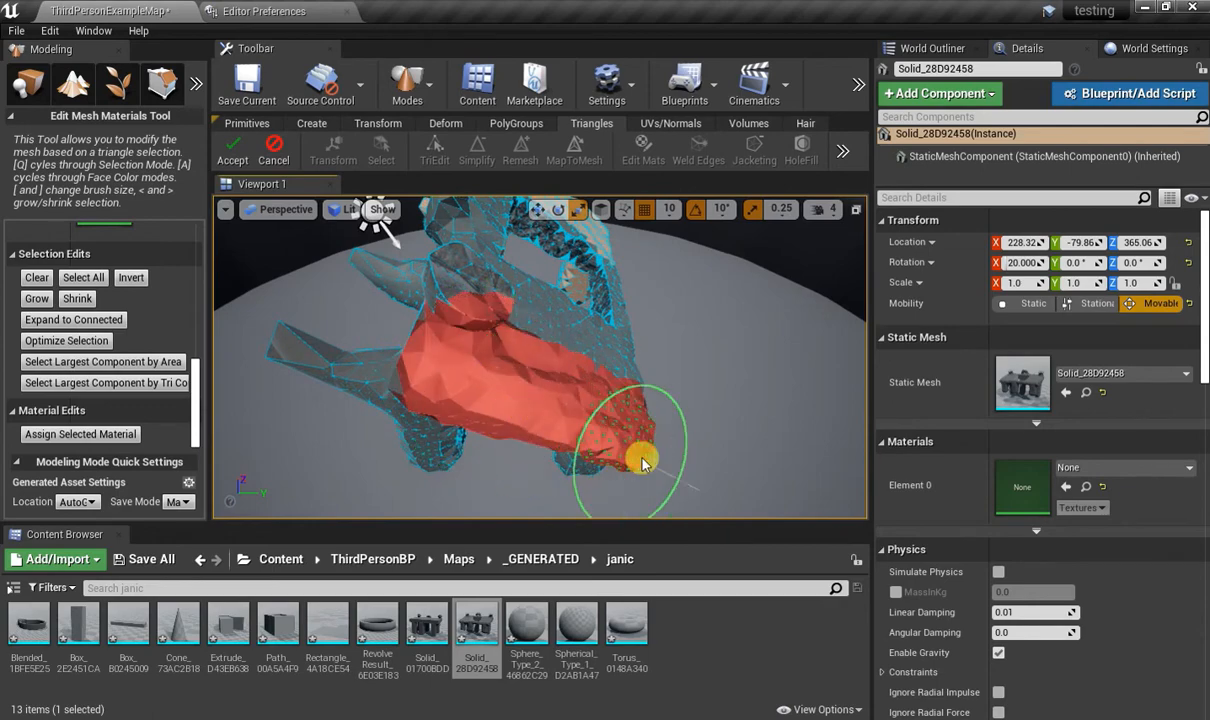
right_drag(643, 462, 715, 390)
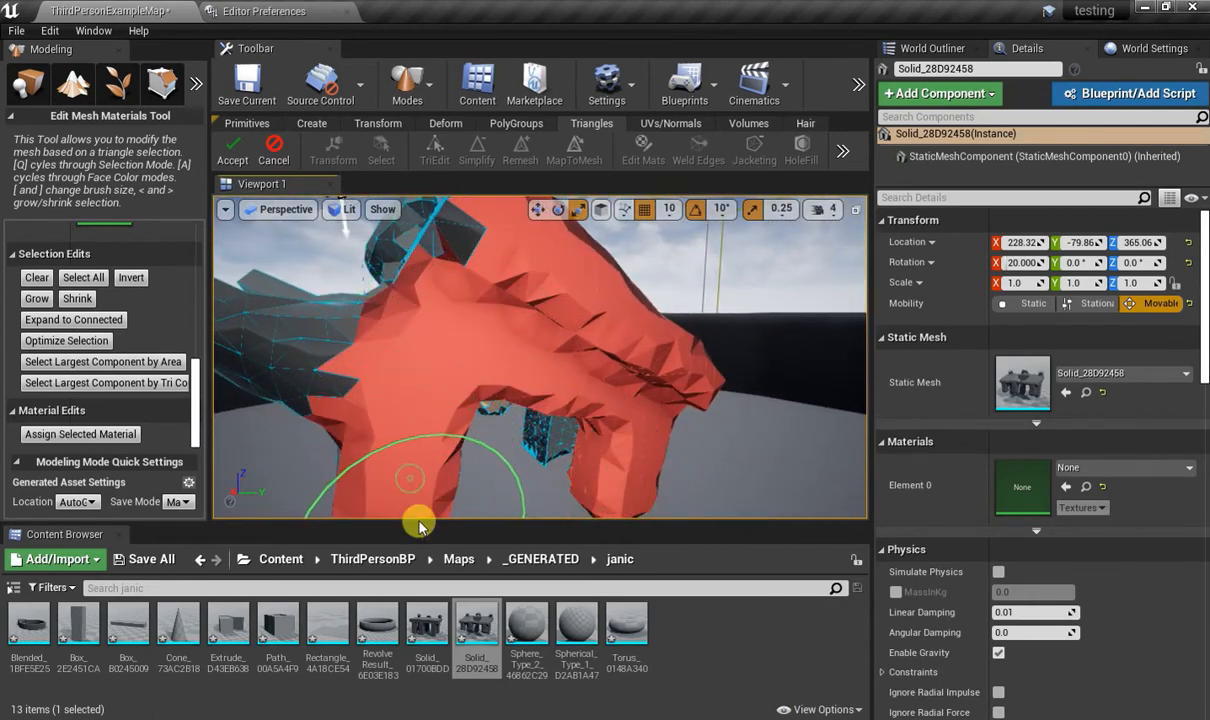
click(80, 434)
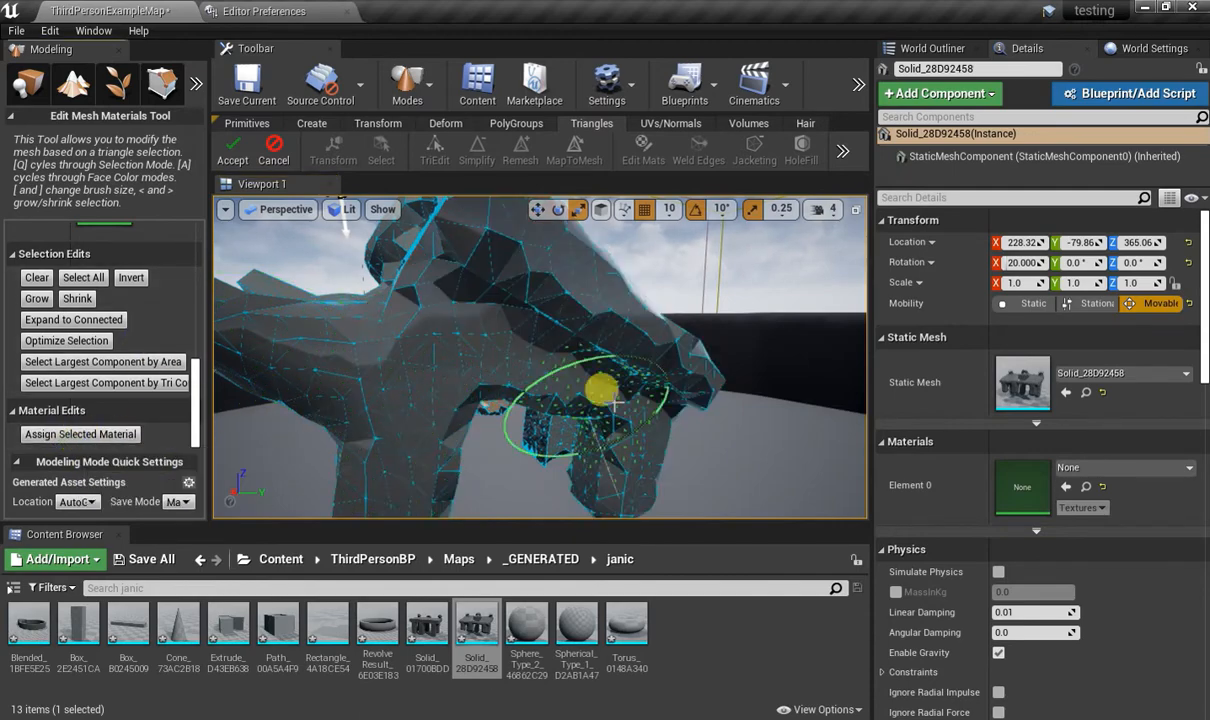
right_drag(461, 467, 666, 413)
right_drag(555, 360, 615, 410)
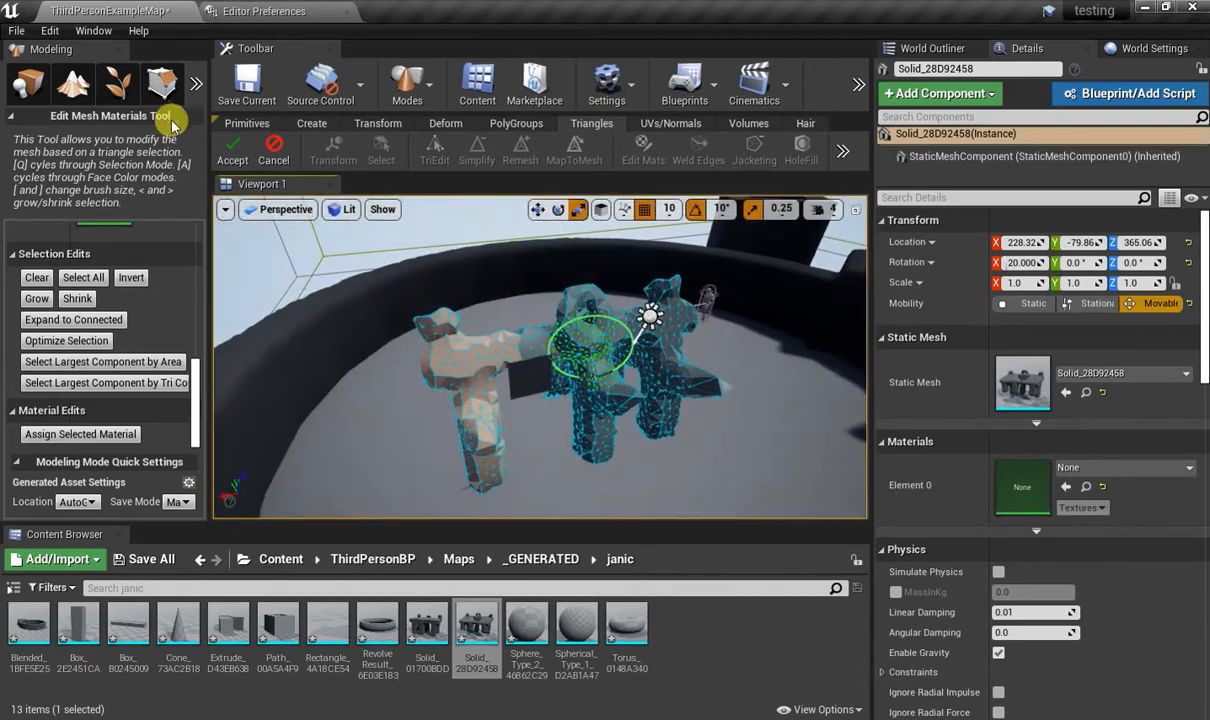
click(230, 160)
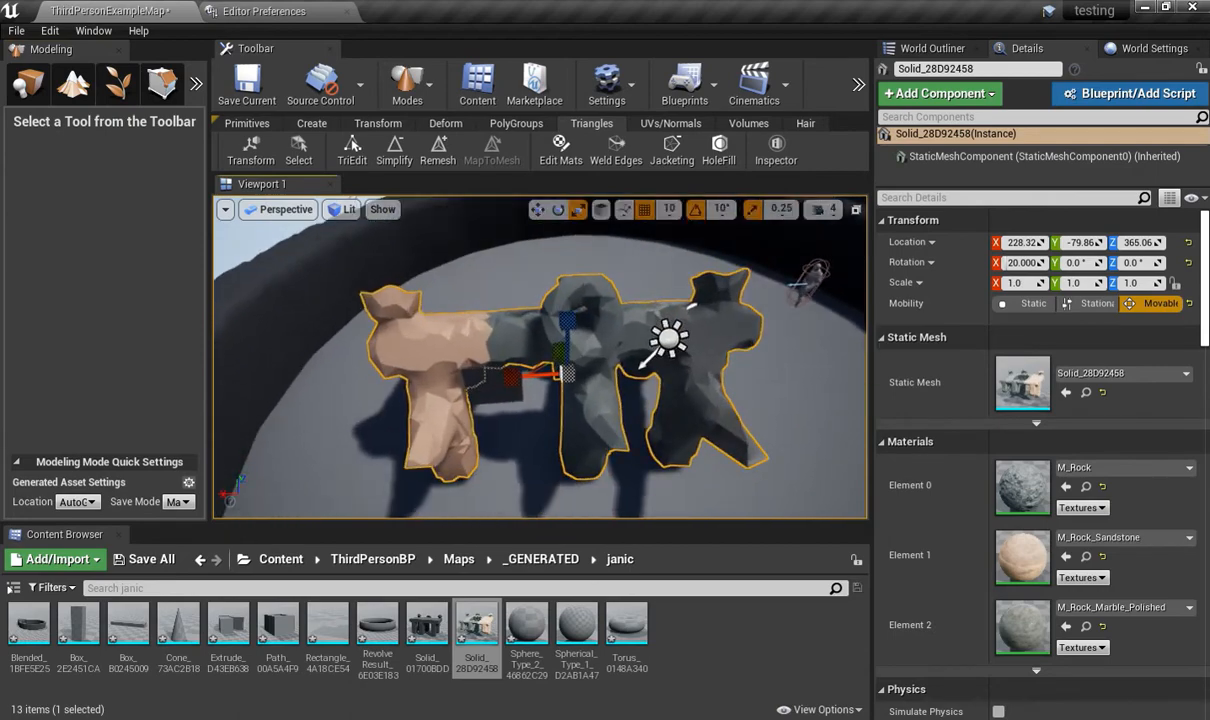
Run AutoUnwrap on the mesh with the UV scale mode kept at Normalize to Bounds and accept the unwrapped UVs.
right_drag(642, 365, 770, 342)
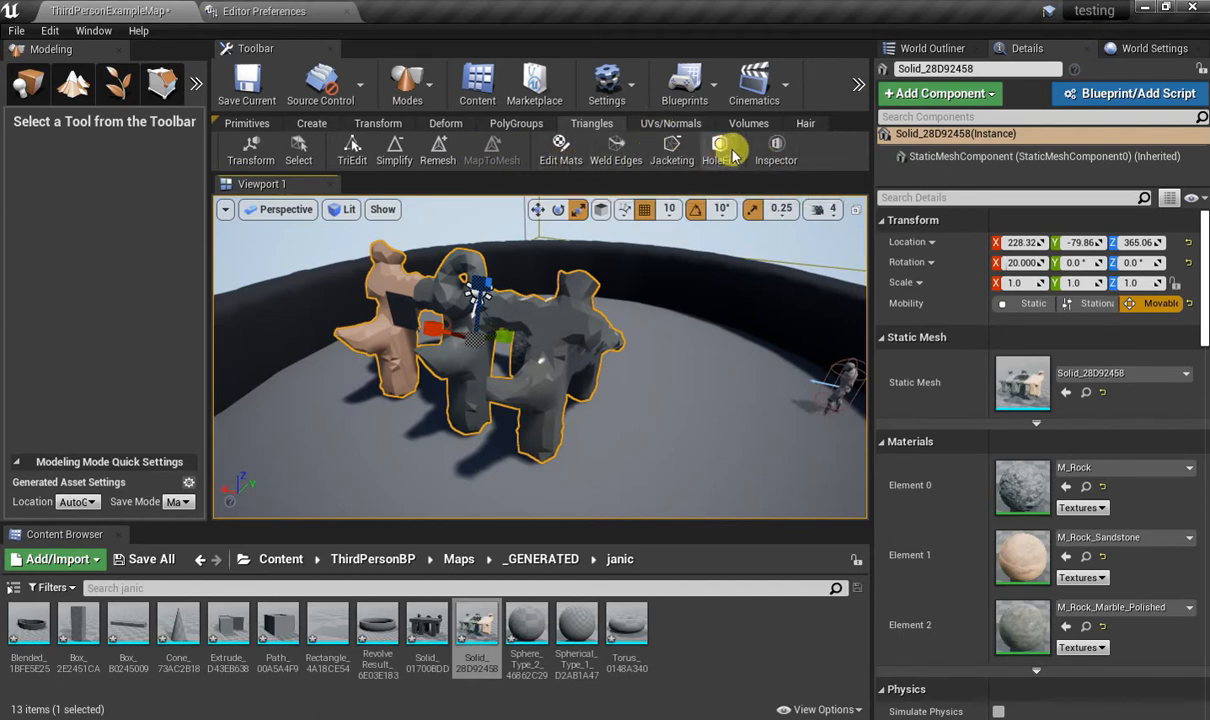
click(692, 124)
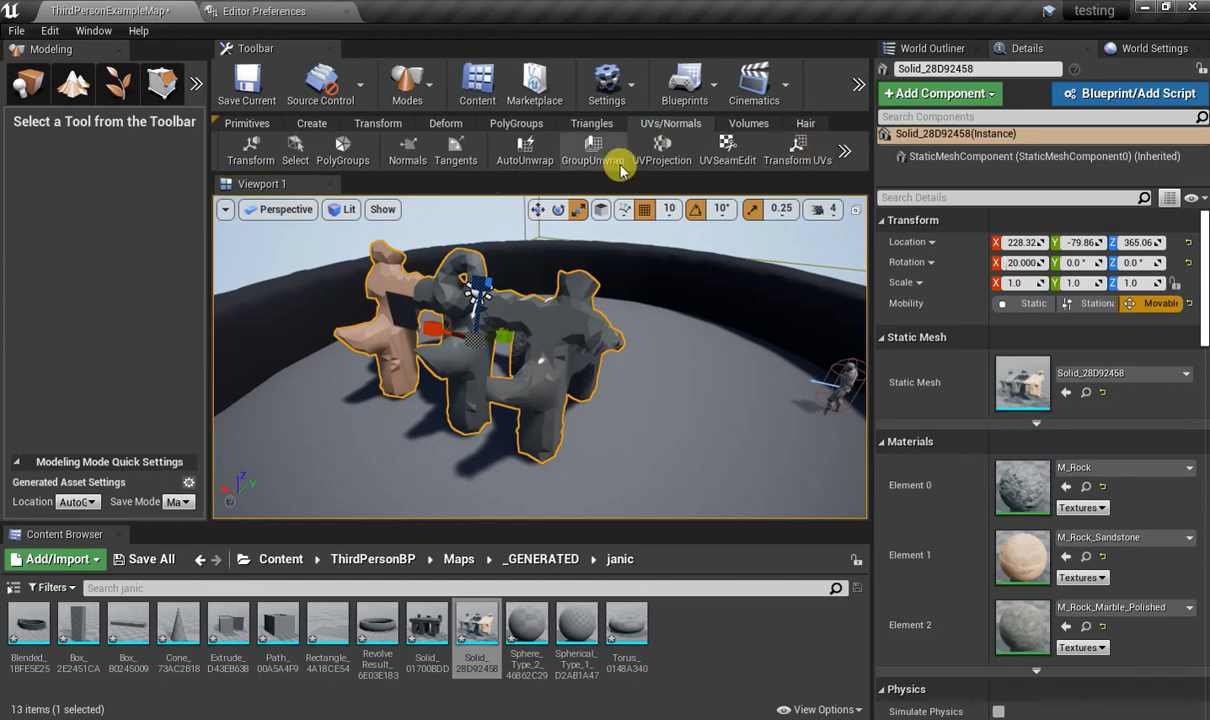
click(530, 152)
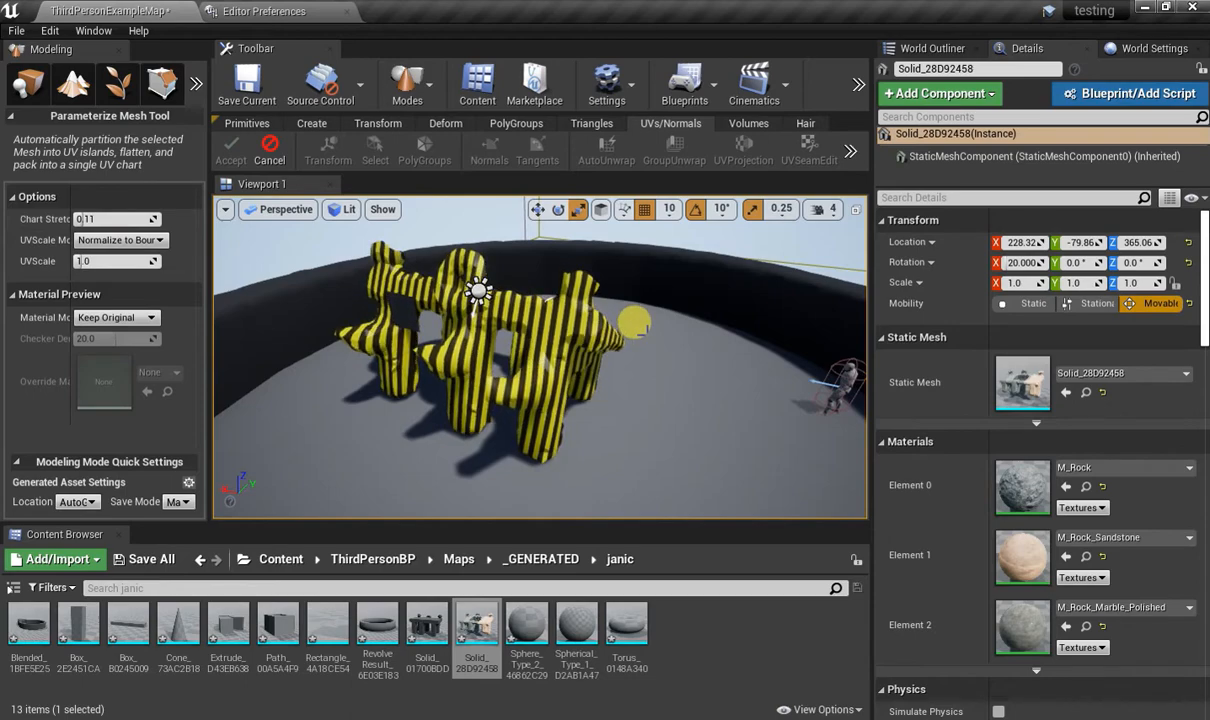
click(143, 241)
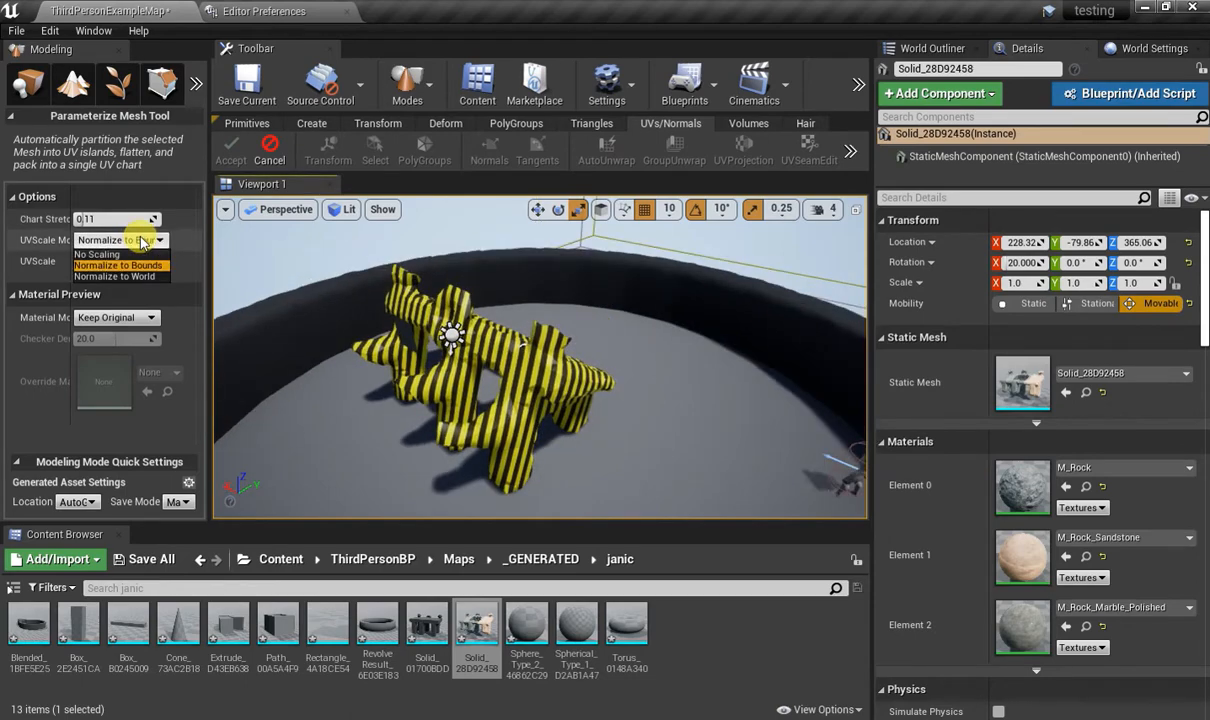
click(143, 241)
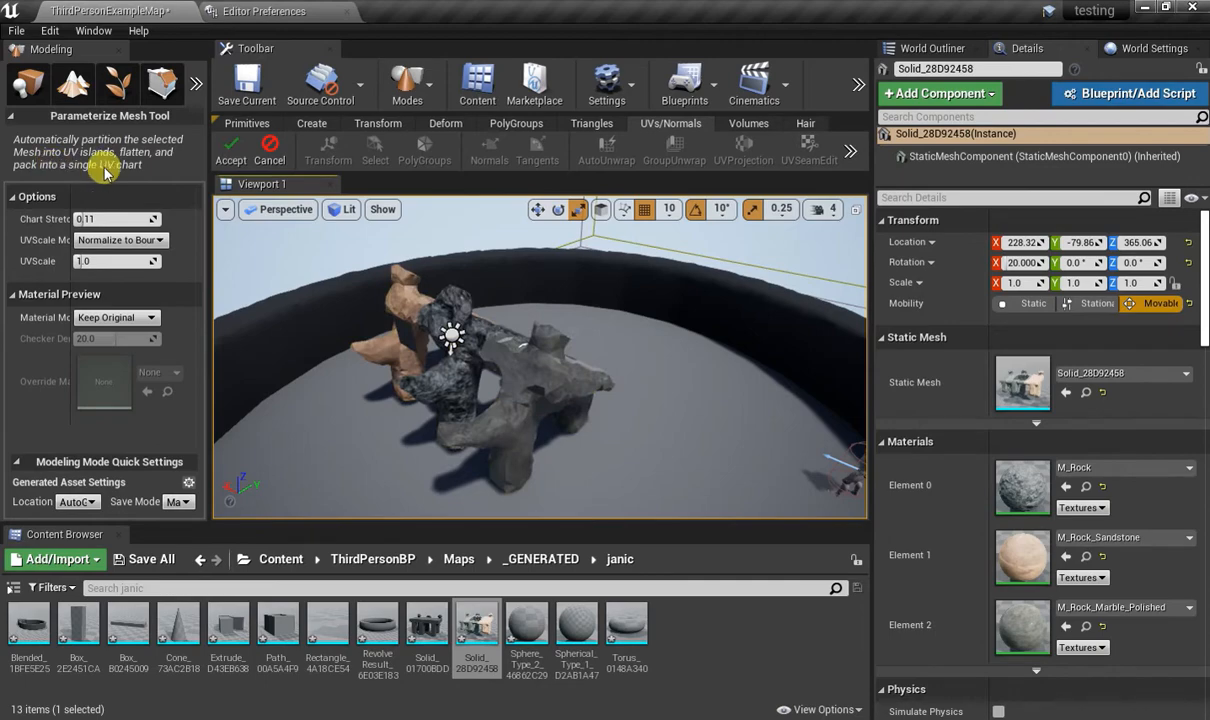
right_drag(352, 280, 592, 318)
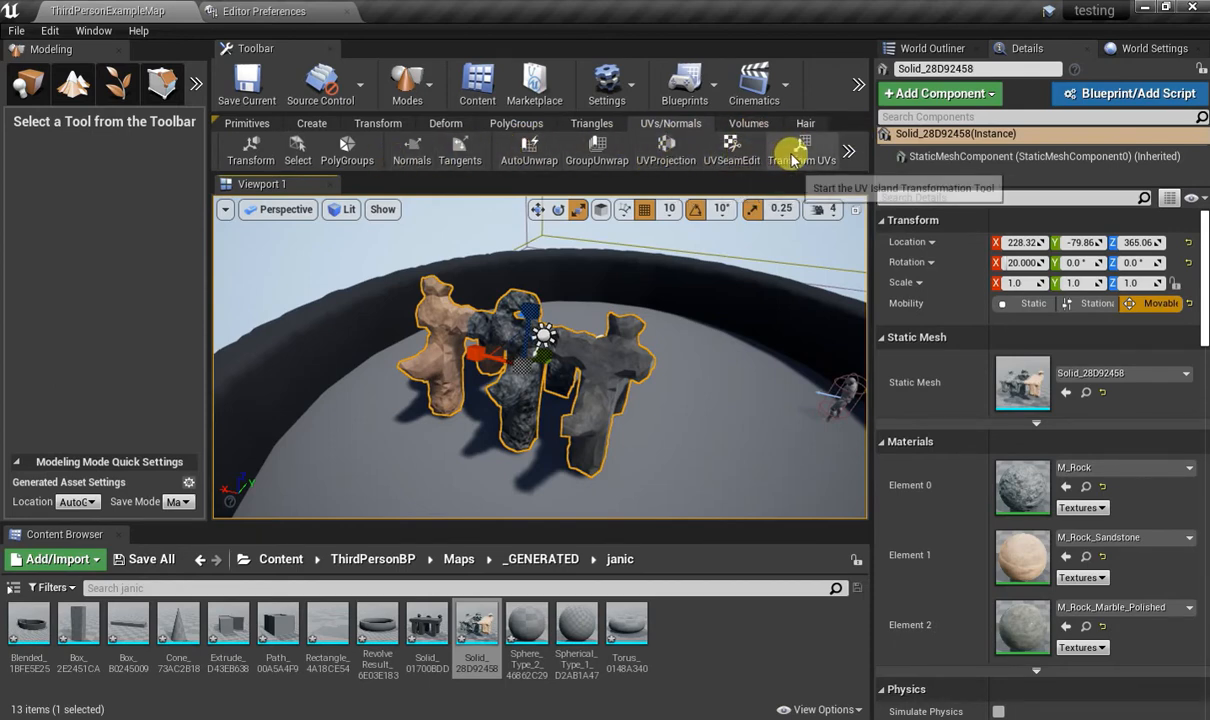
Run the UVLayout tool on the mesh with the Repack layout type, examine the UV islands, and accept the layout.
click(848, 151)
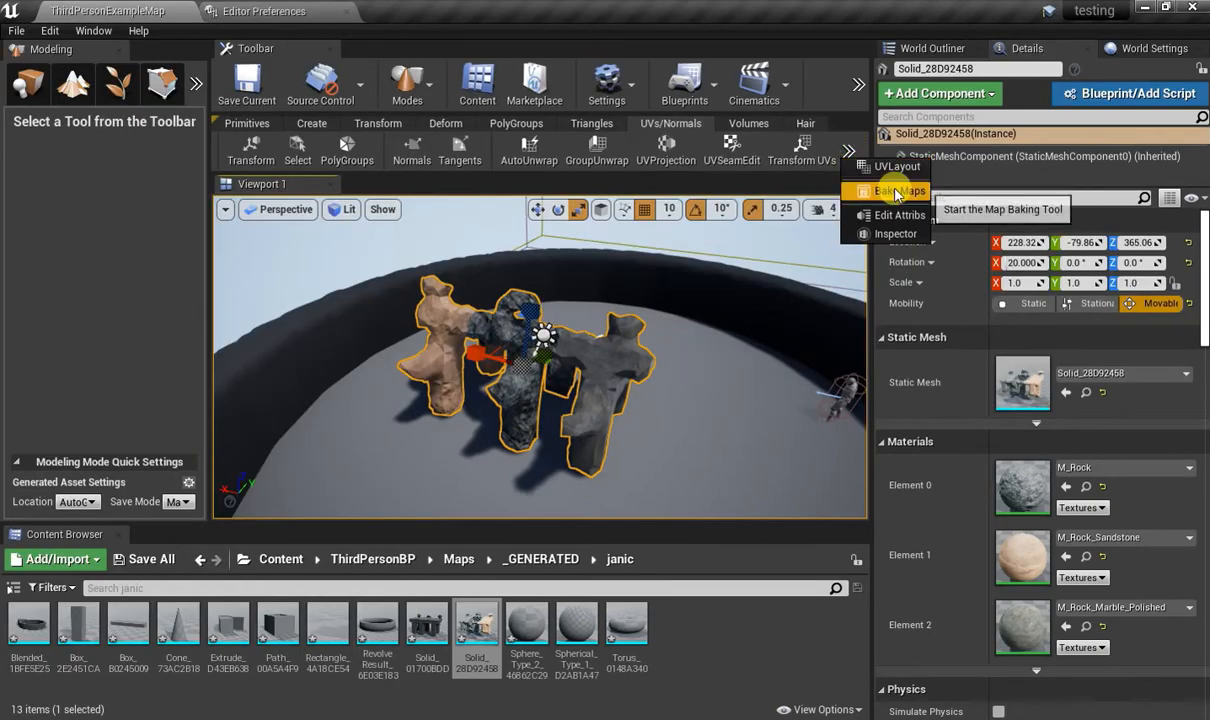
click(886, 165)
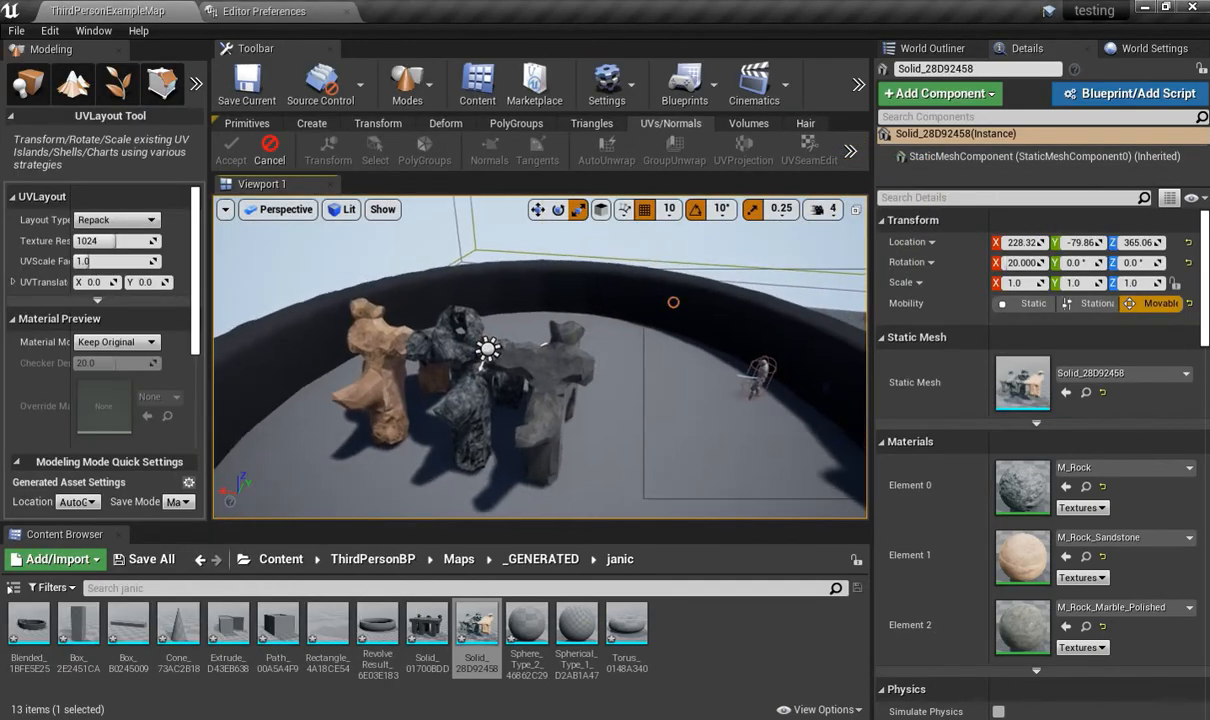
right_drag(694, 286, 644, 286)
scroll(696, 348, up, 4)
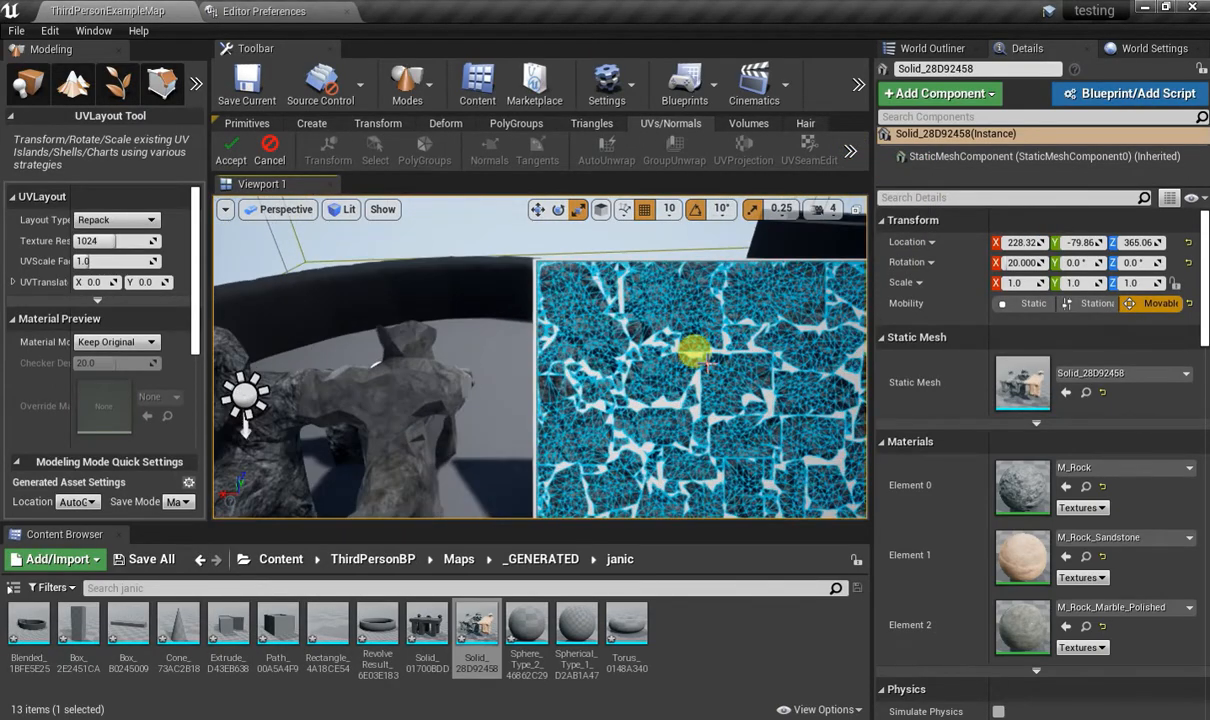
scroll(705, 373, down, 5)
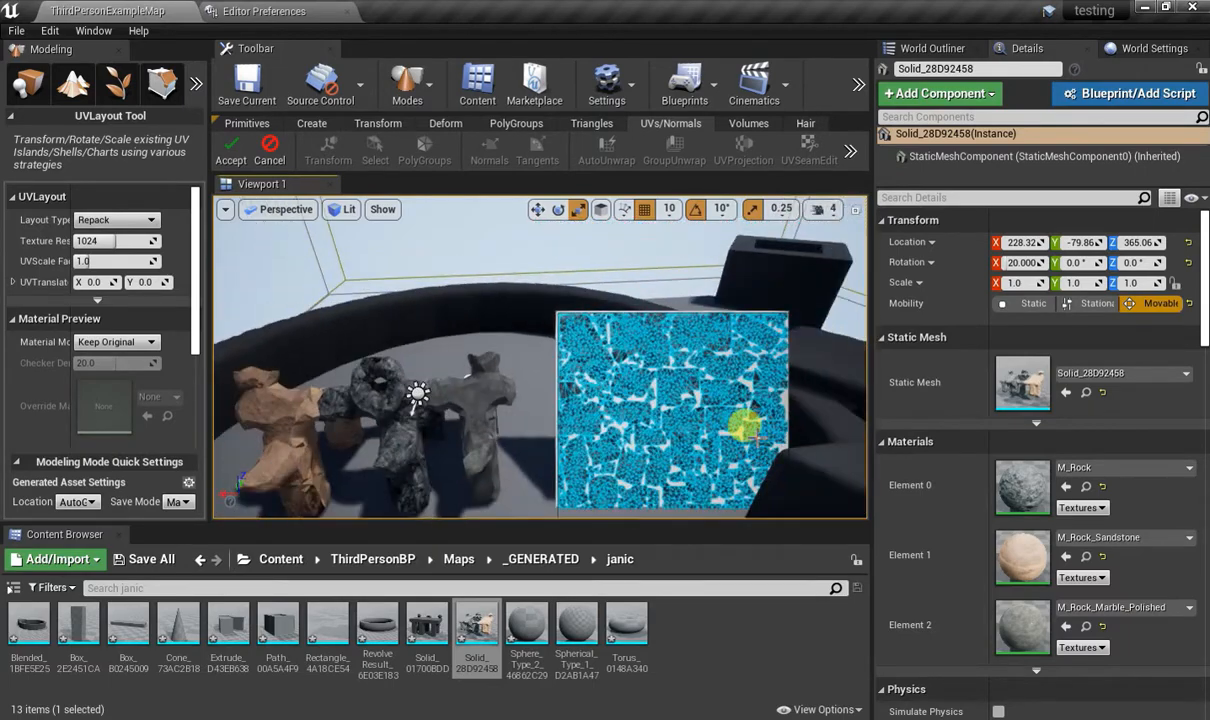
scroll(745, 430, up, 3)
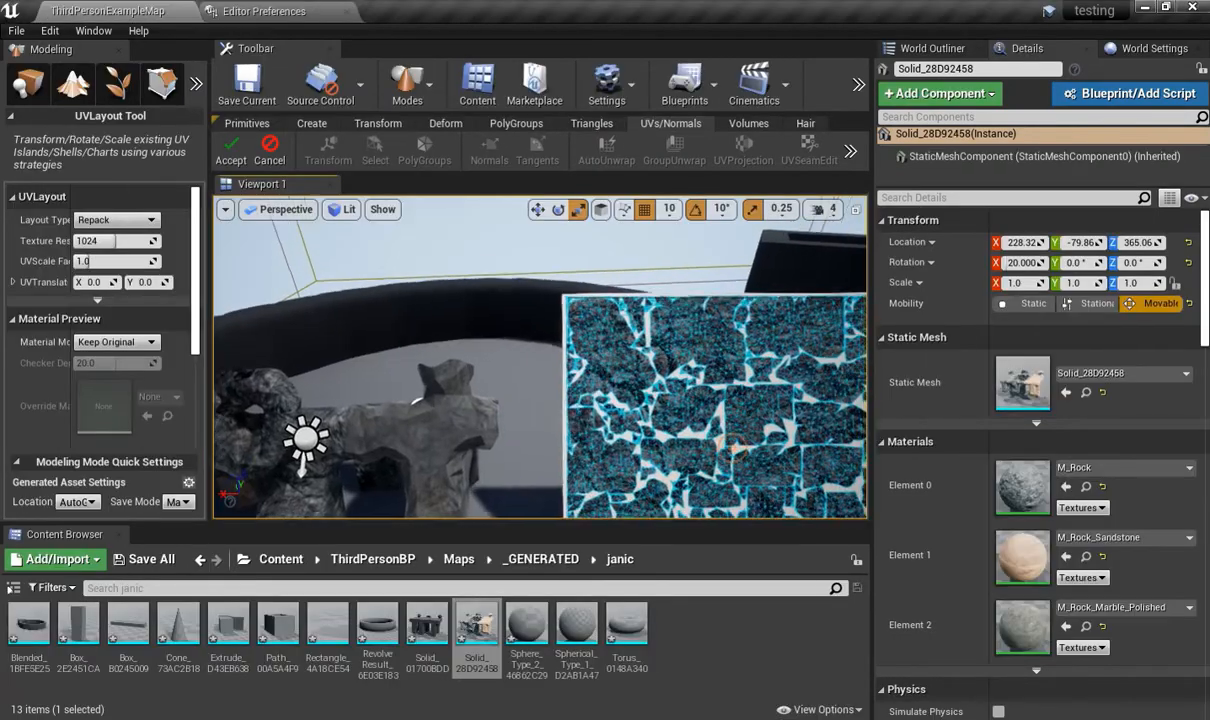
right_drag(733, 437, 860, 510)
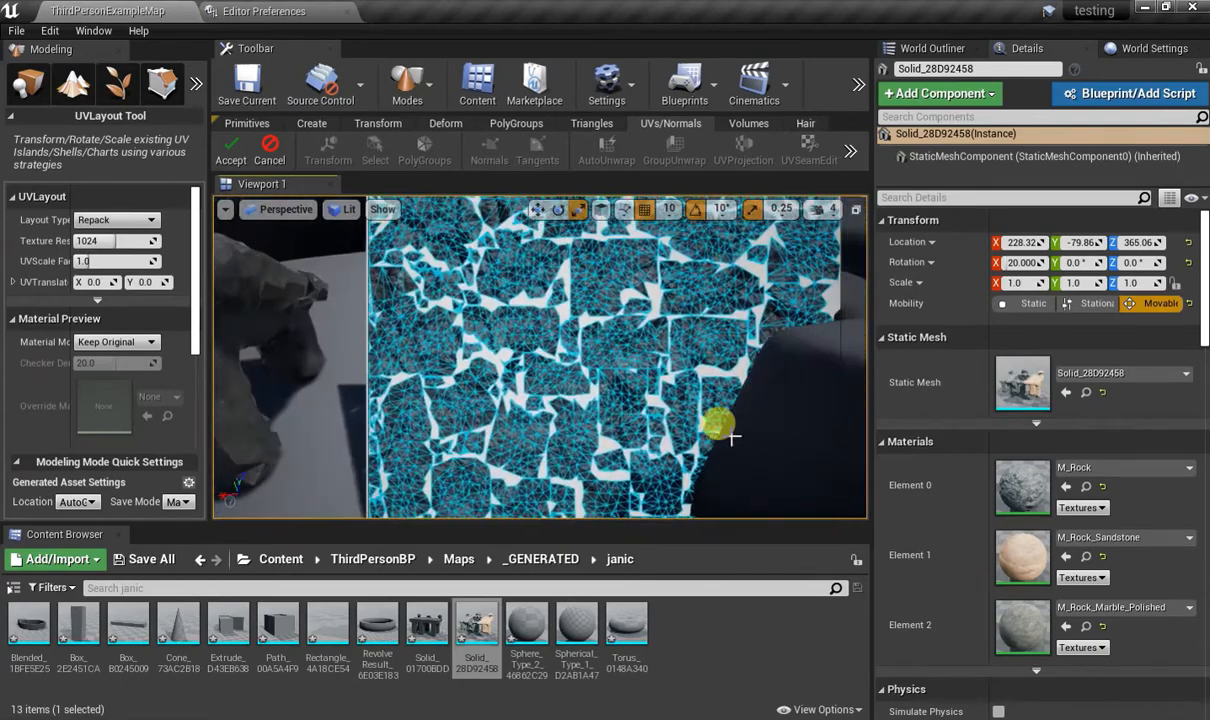
scroll(733, 437, down, 4)
right_drag(729, 412, 762, 438)
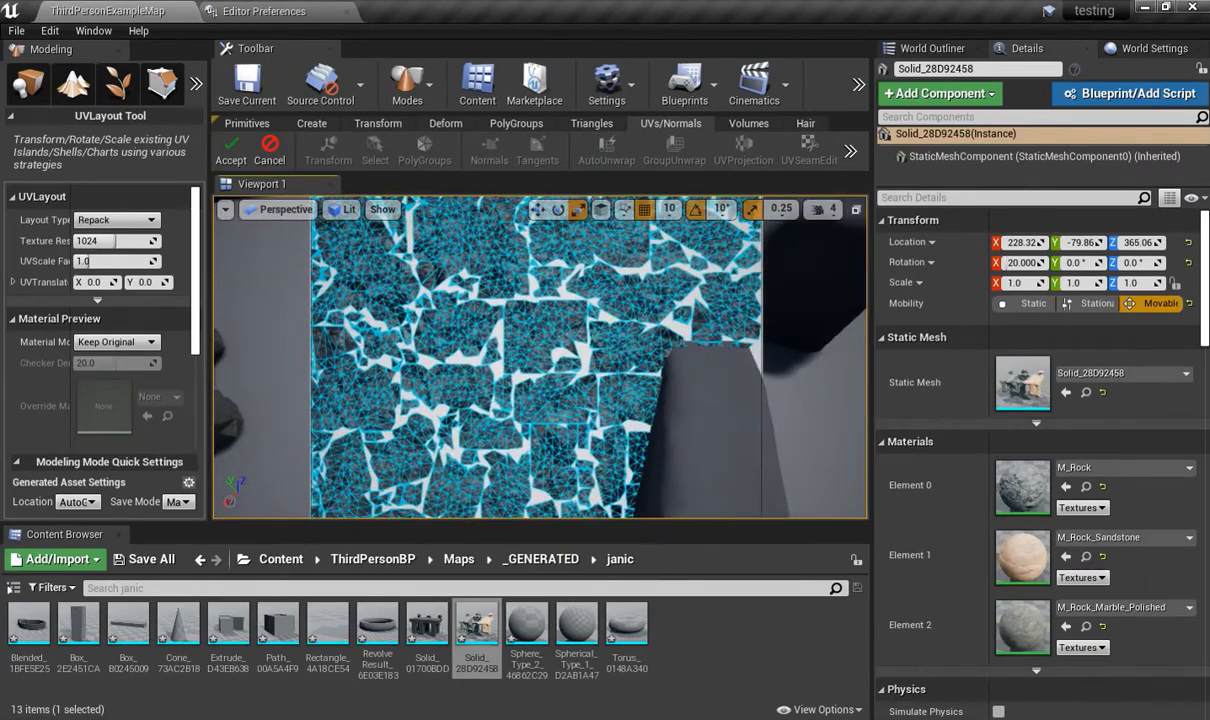
scroll(648, 378, up, 4)
scroll(646, 370, down, 7)
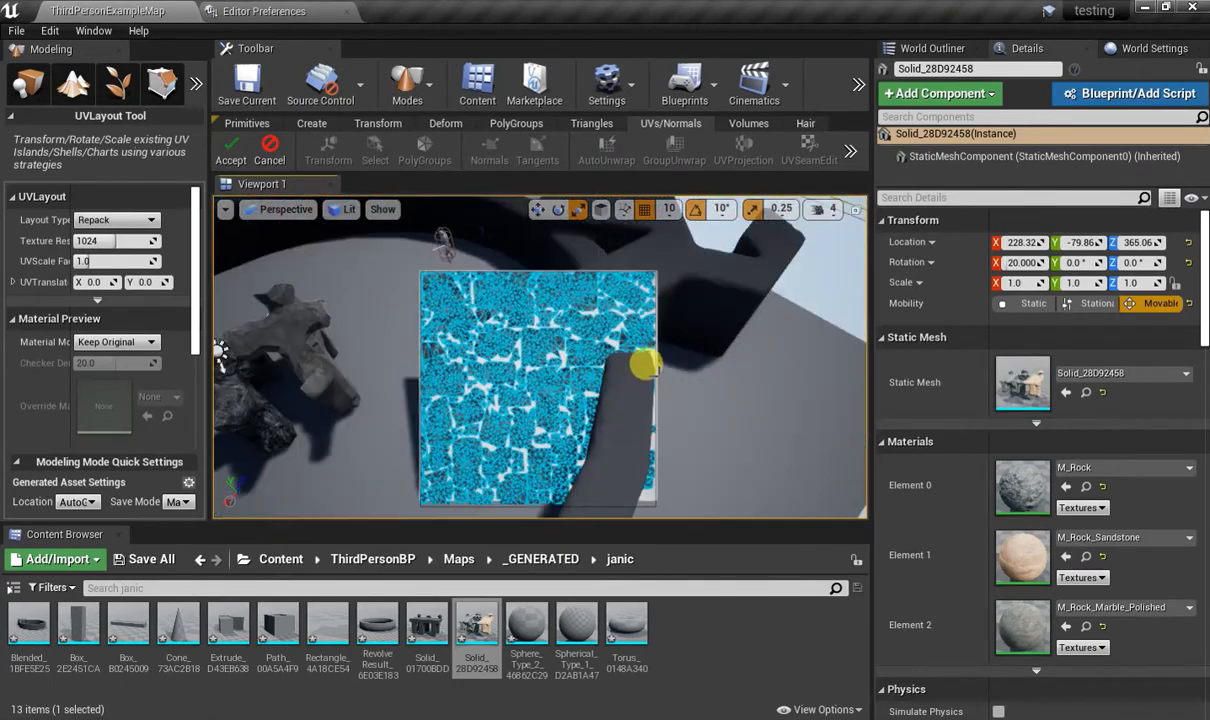
scroll(645, 367, up, 5)
scroll(634, 361, down, 5)
right_drag(555, 362, 480, 362)
scroll(555, 358, up, 4)
right_drag(574, 305, 568, 250)
scroll(574, 304, down, 5)
right_drag(574, 307, 576, 325)
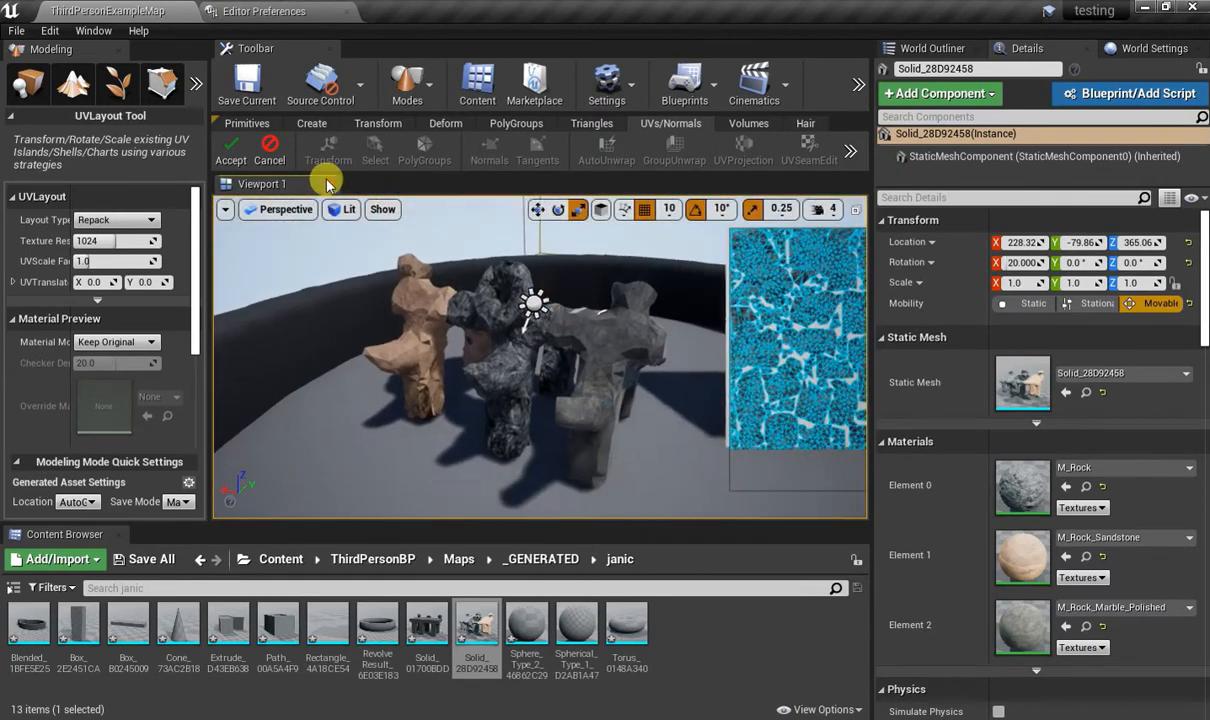
click(238, 150)
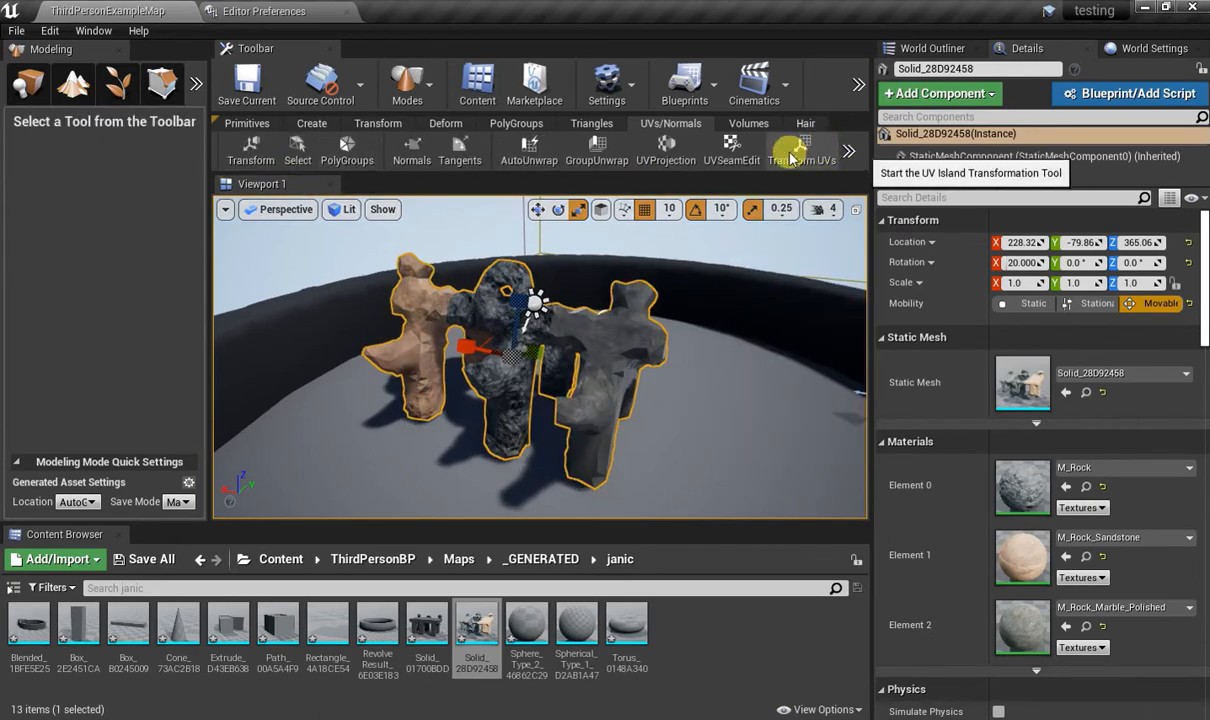
Try drawing a UV seam between vertices on the grey end section, undo it, and cancel the UV Seam tool.
click(738, 151)
right_drag(607, 281, 575, 265)
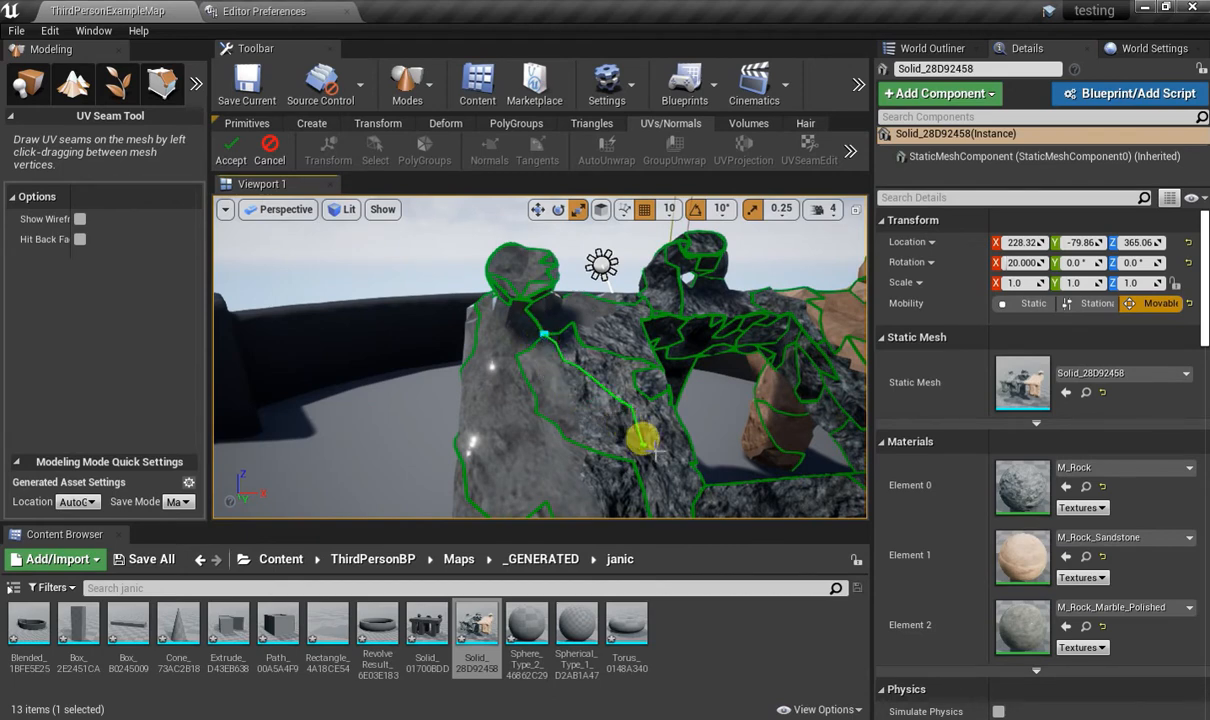
drag(687, 468, 690, 464)
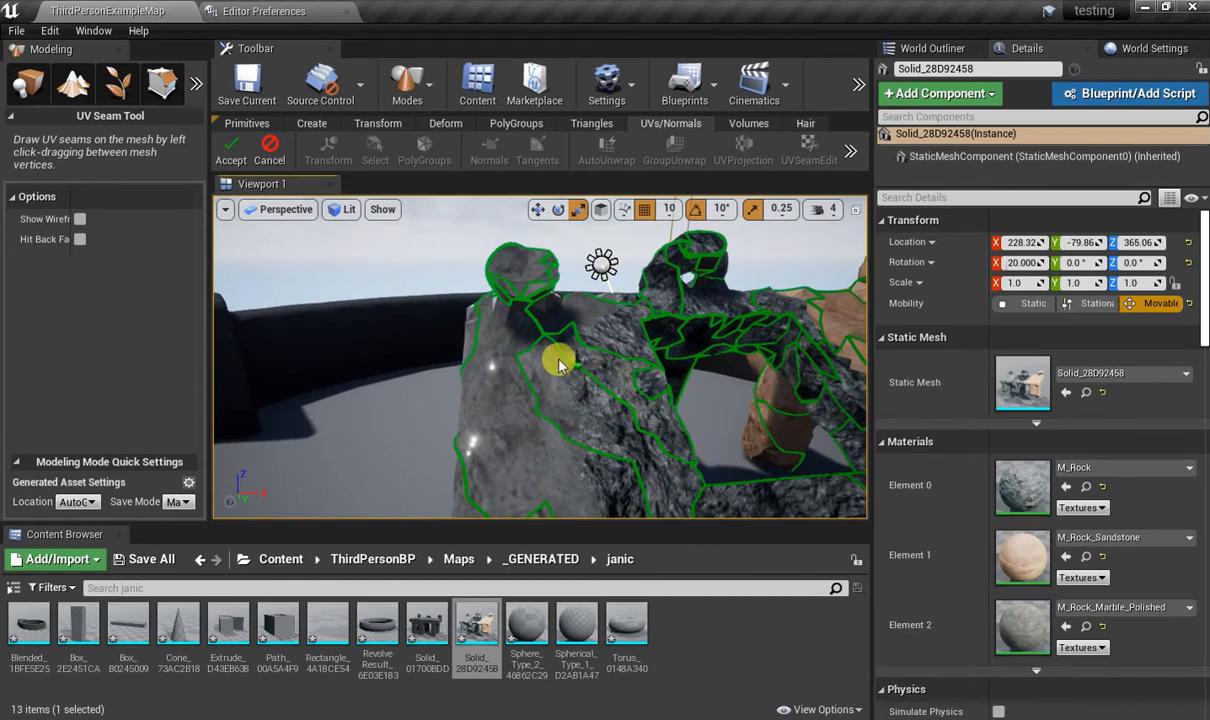
key(ctrl+z)
right_drag(602, 385, 818, 396)
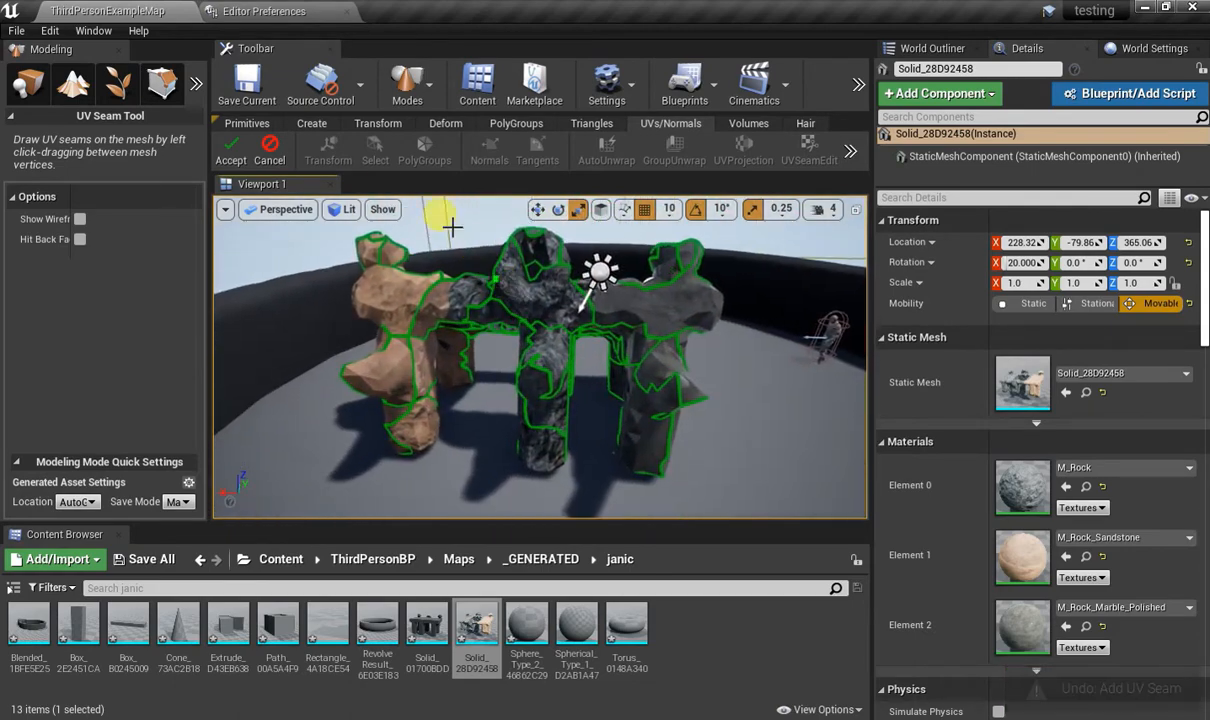
click(268, 157)
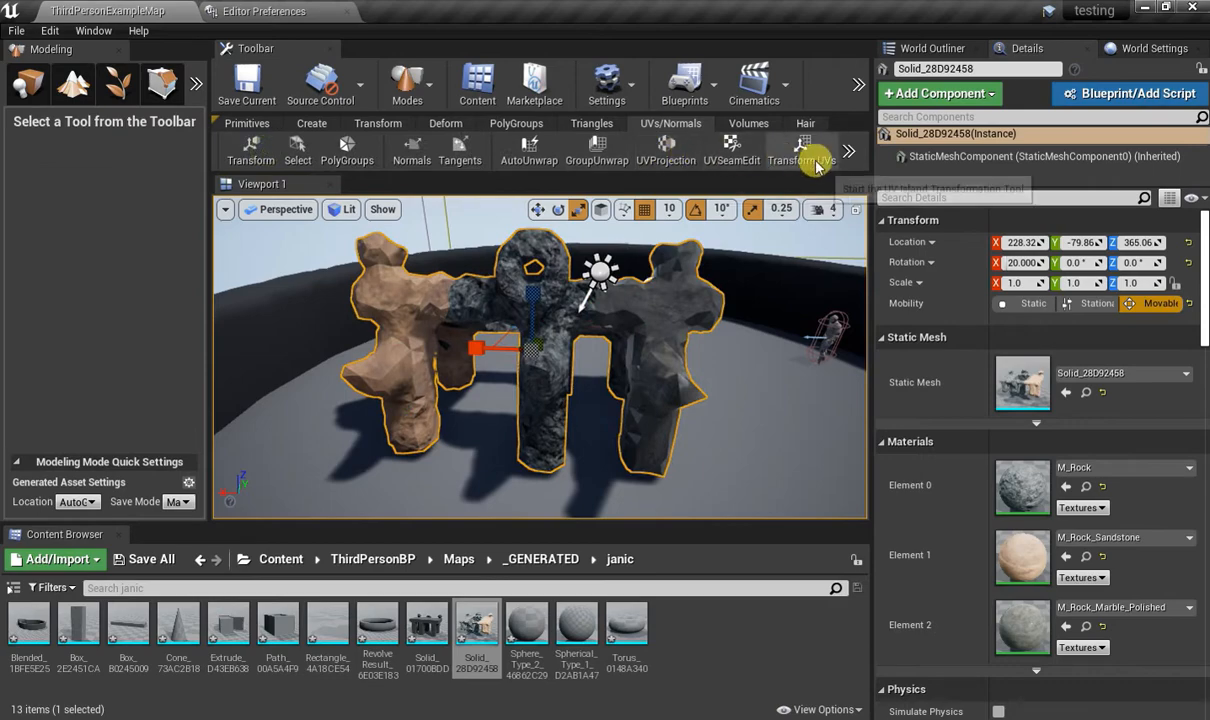
Start a Cube UV projection on the mesh, undo the trial transform of the projection box, and accept the projection.
click(668, 152)
right_drag(759, 300, 651, 316)
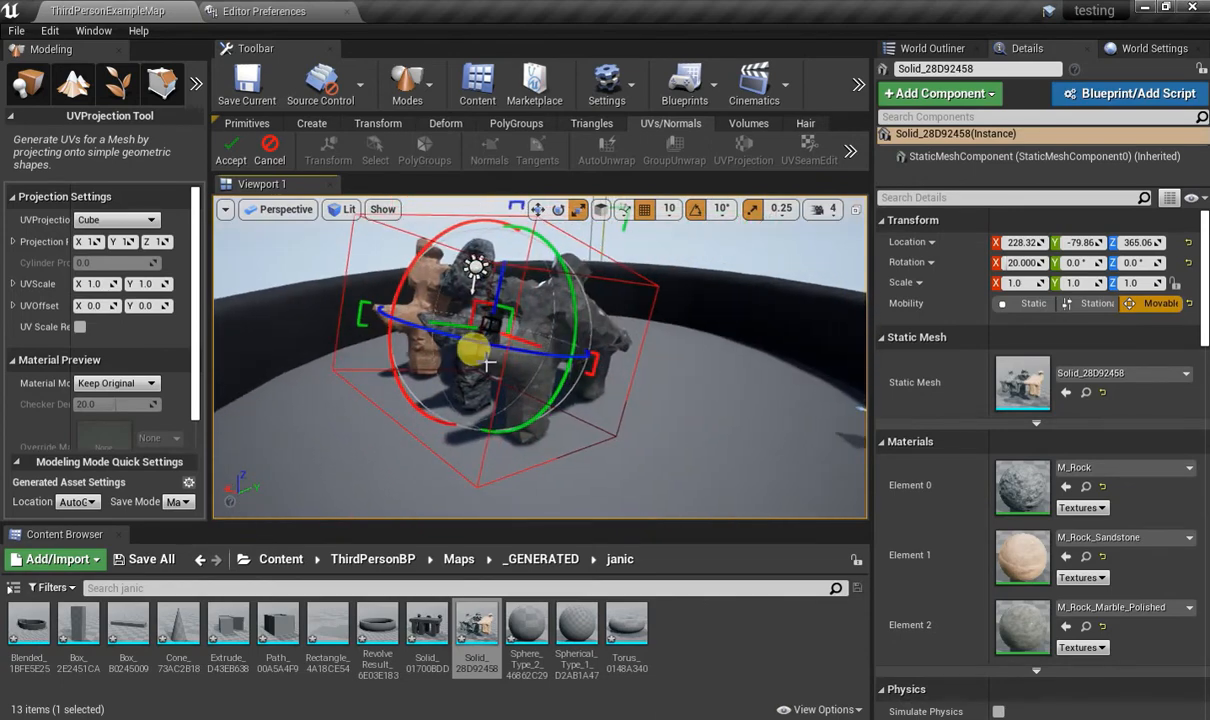
drag(495, 350, 648, 335)
key(ctrl+z)
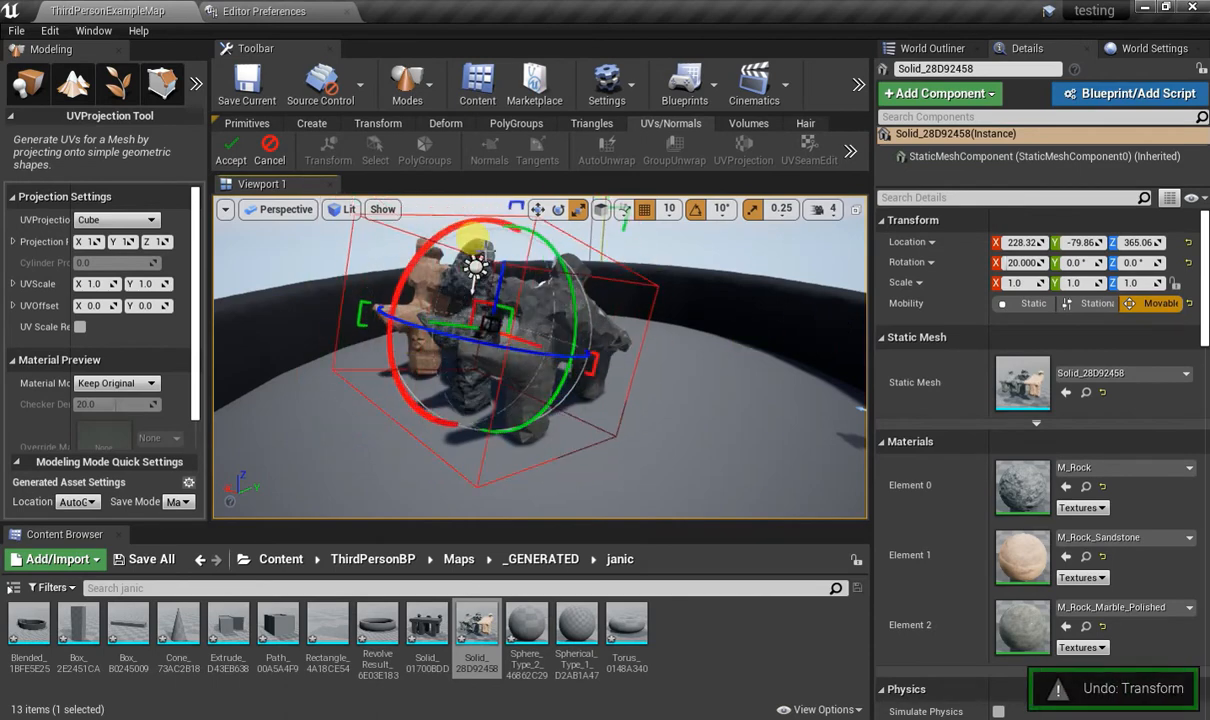
click(230, 152)
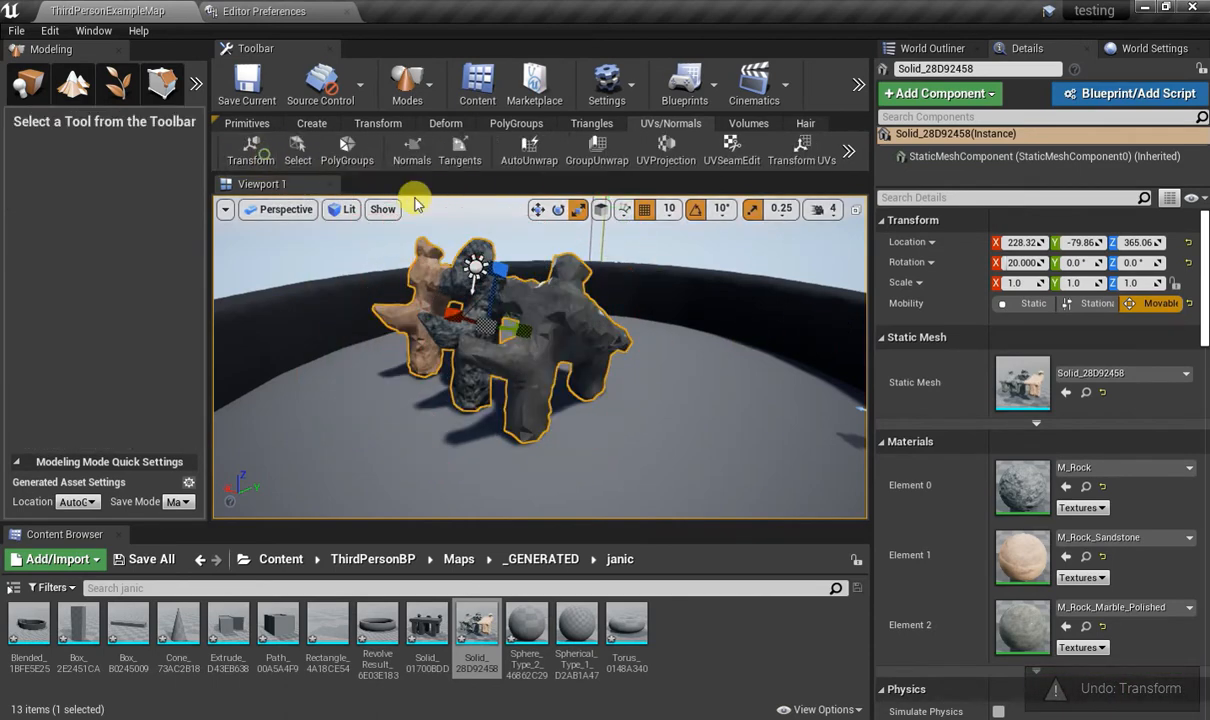
Open the Edit Normals tool on the mesh and cancel it.
click(848, 154)
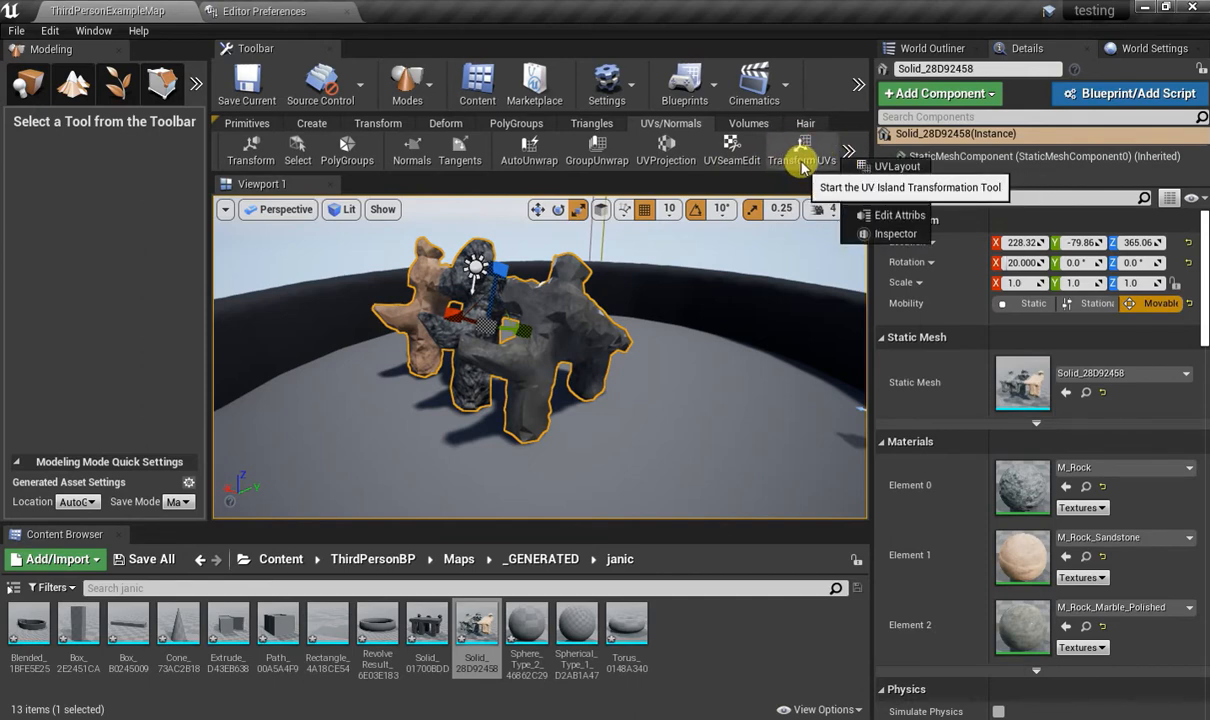
click(706, 160)
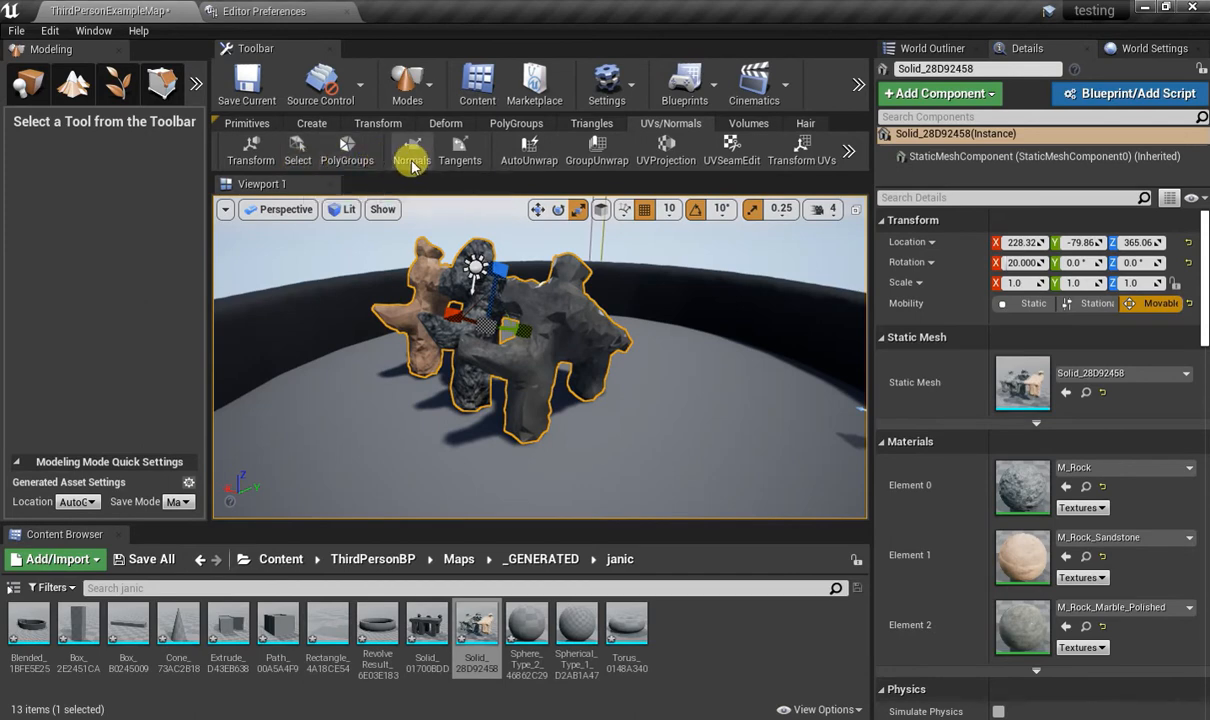
click(410, 152)
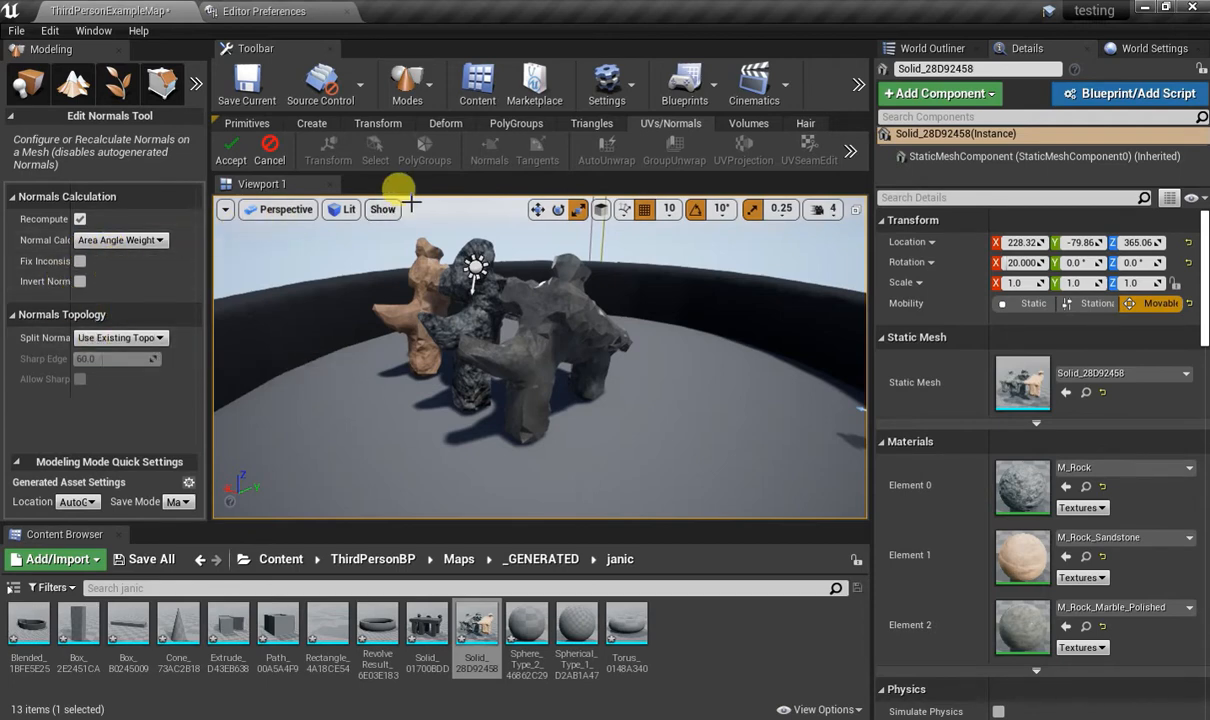
click(270, 148)
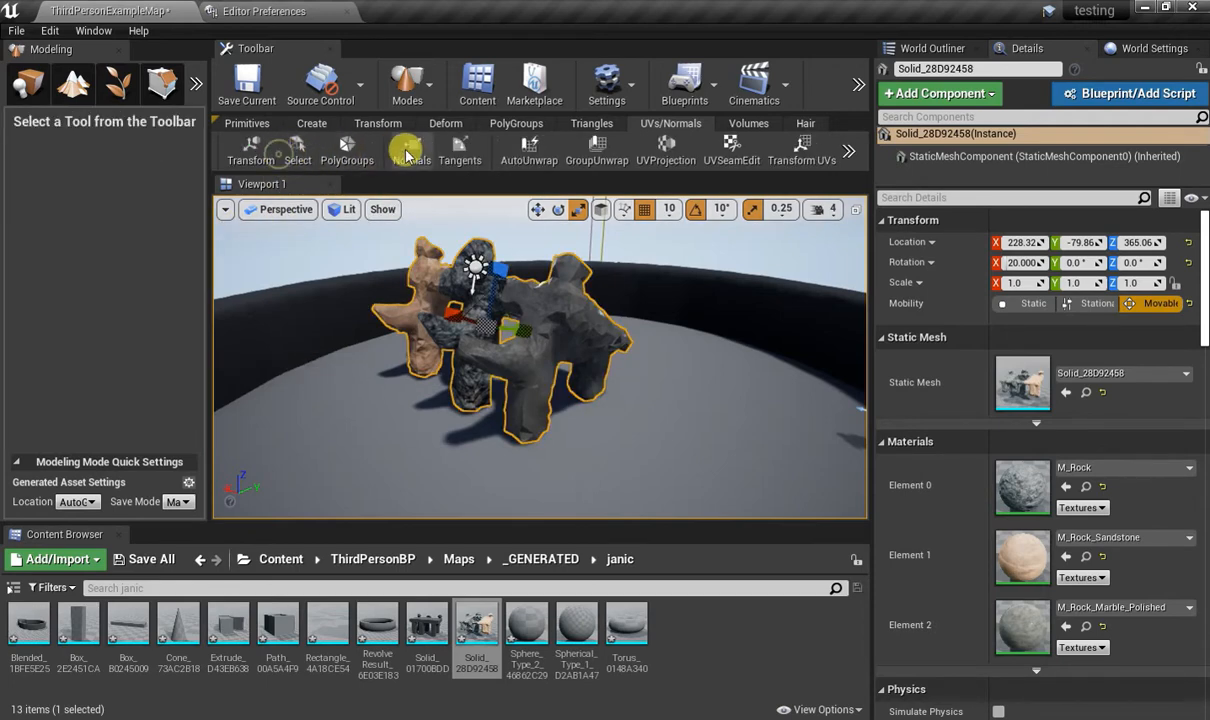
Open the Mesh Tangents tool on the mesh, cancel it, and view the remaining UVs/Normals tools.
click(458, 158)
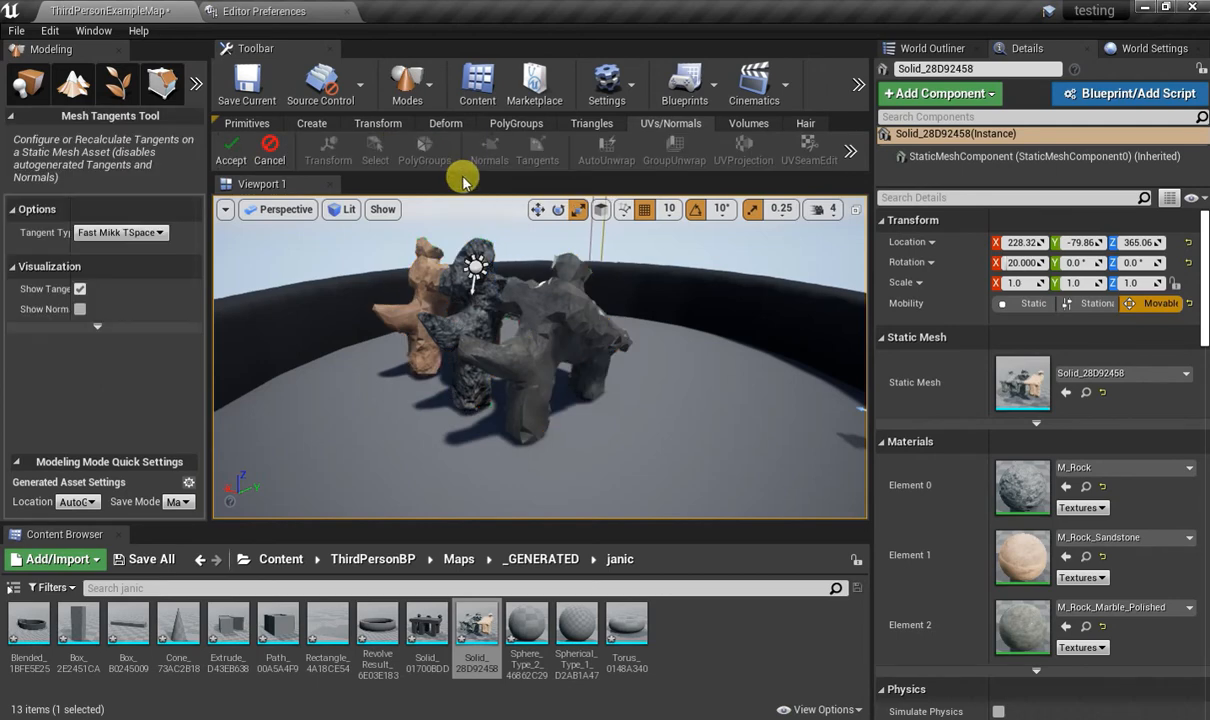
click(266, 160)
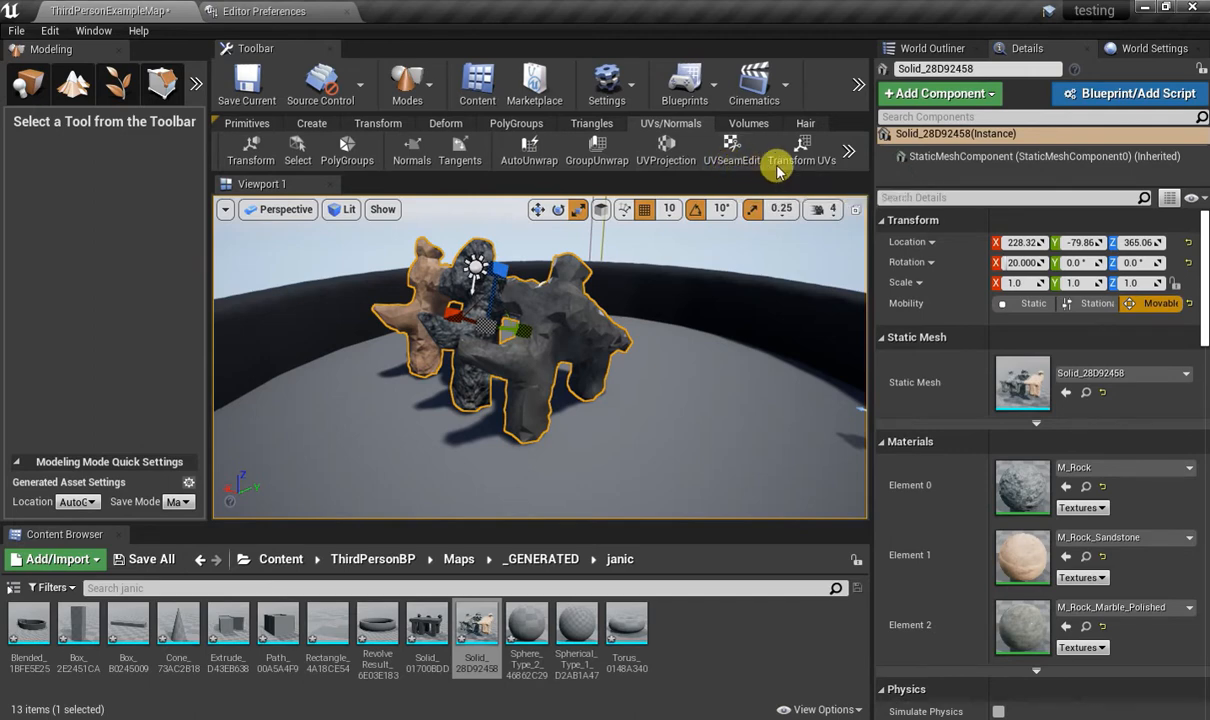
click(850, 152)
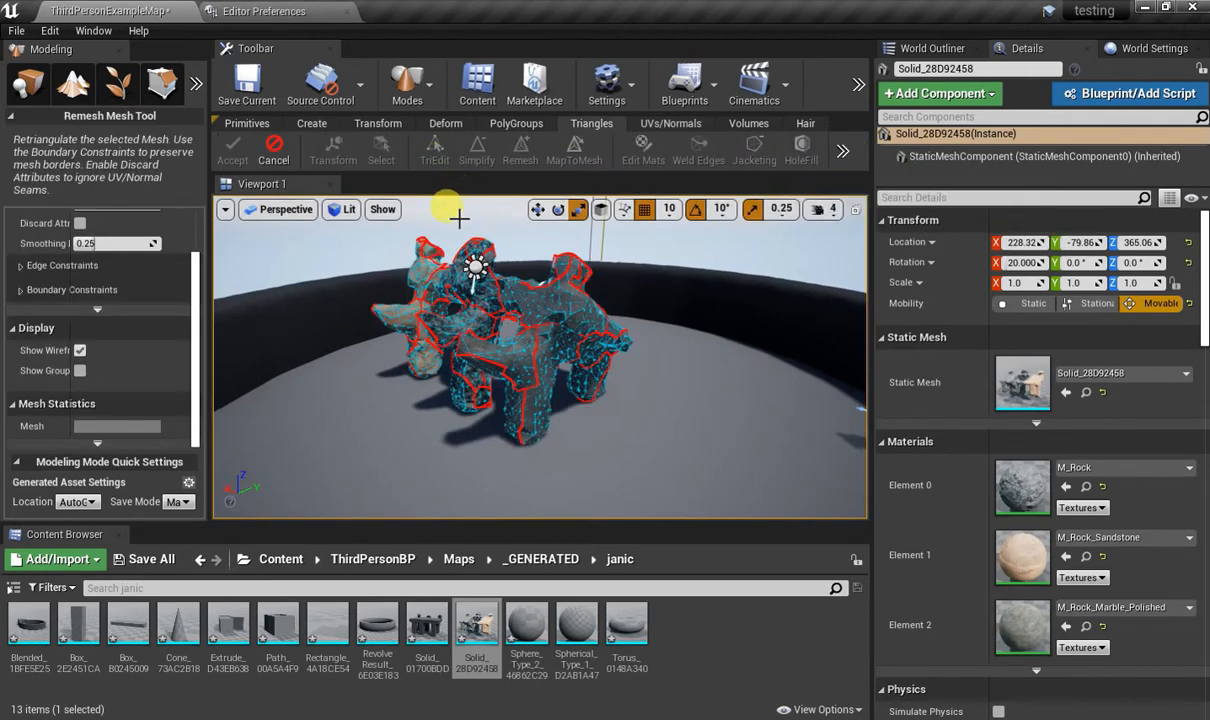
Remesh the selected mesh with a target triangle count of 1500 and accept the result.
click(80, 275)
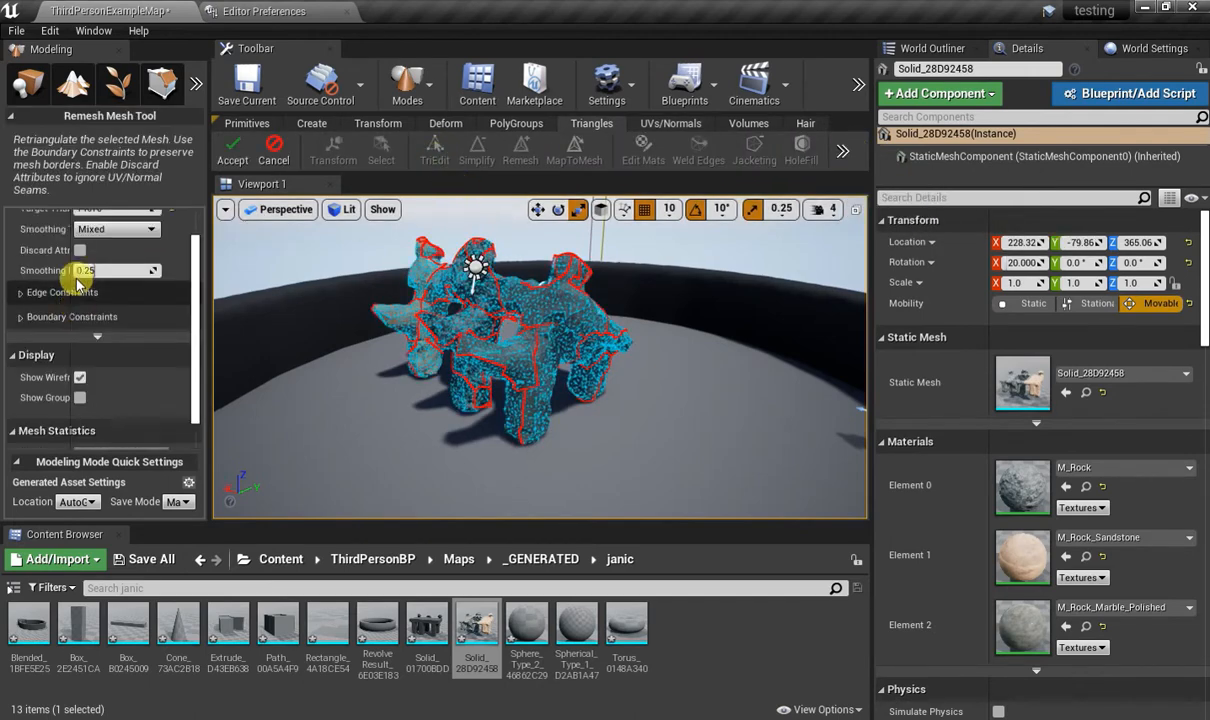
scroll(80, 283, up, 2)
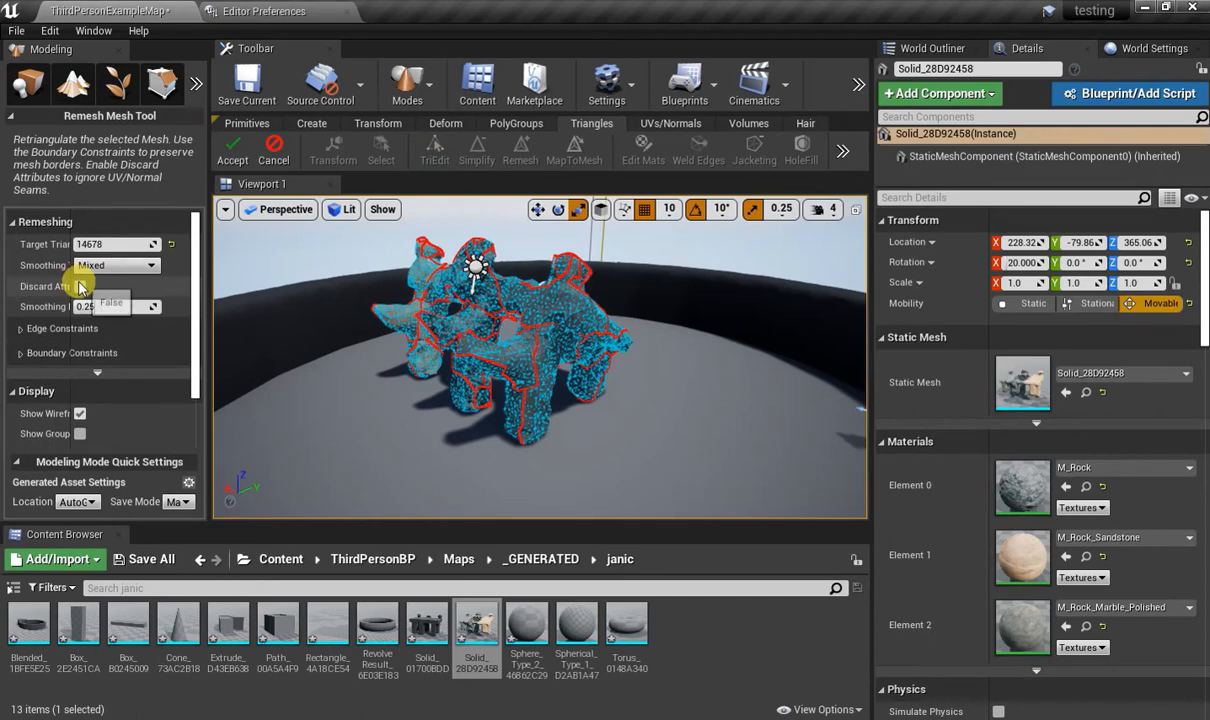
click(115, 243)
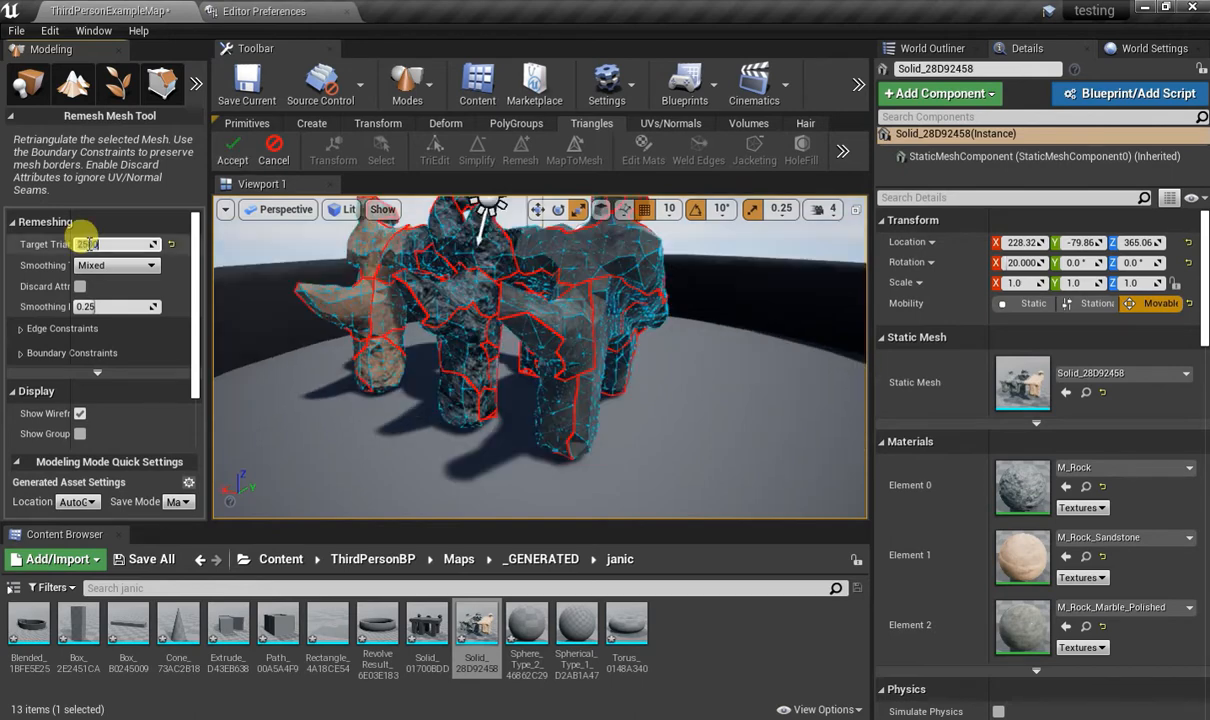
text(0)
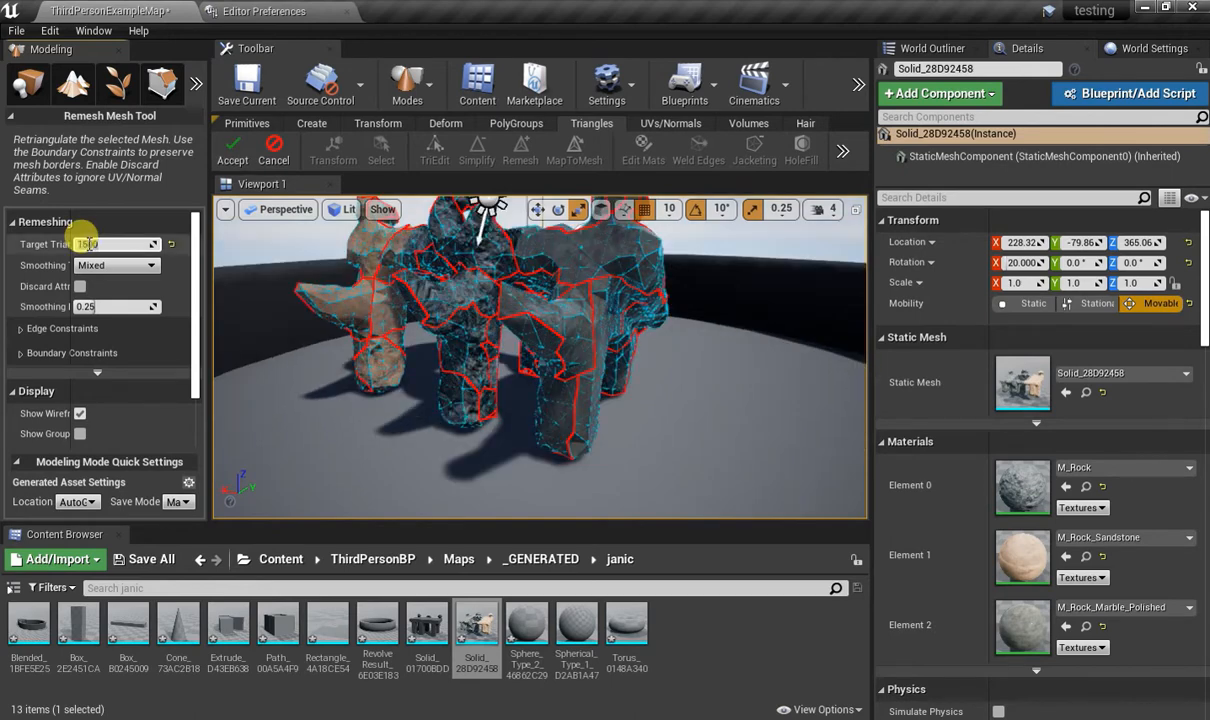
scroll(243, 292, down, 3)
click(232, 150)
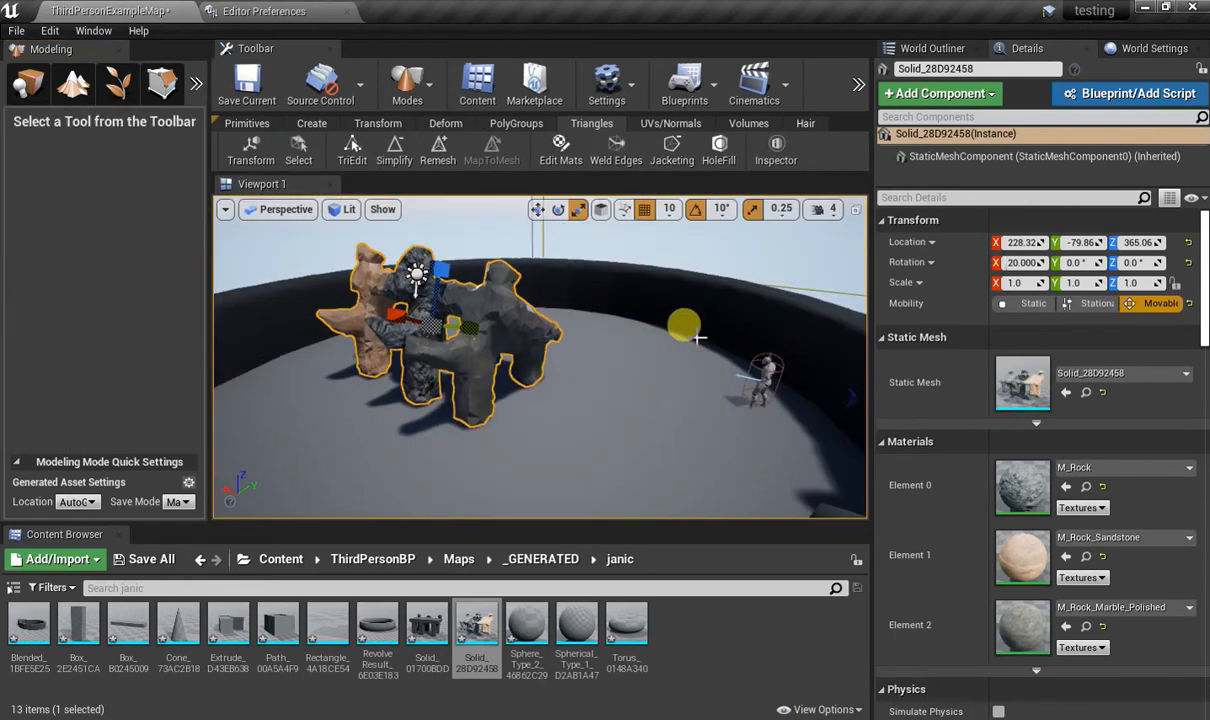
alt+drag(699, 338, 689, 349)
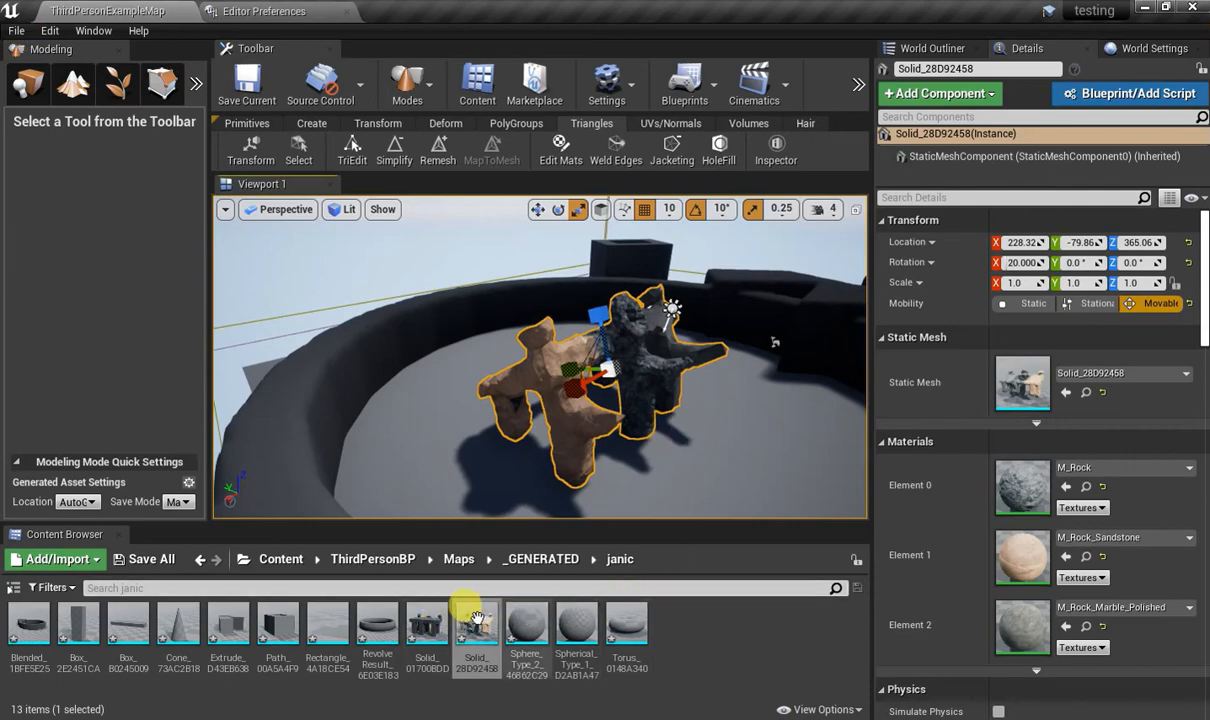
click(534, 622)
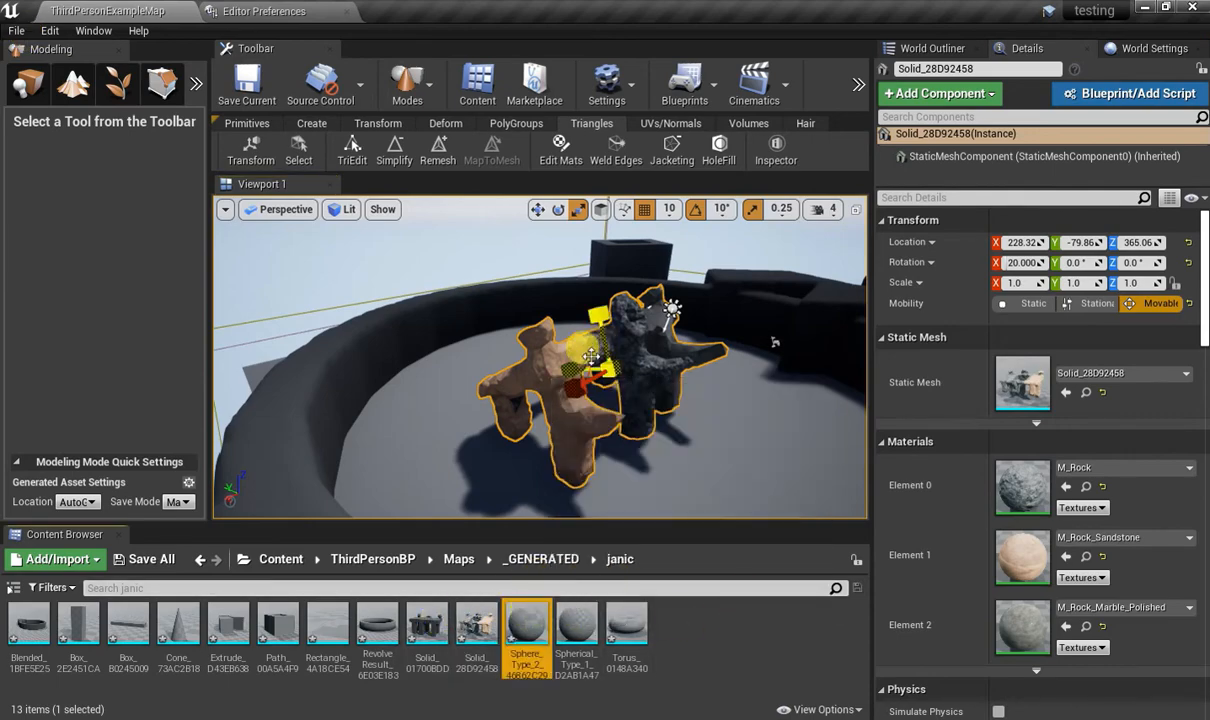
alt+drag(586, 356, 660, 385)
right_drag(586, 356, 680, 310)
right_drag(554, 244, 564, 244)
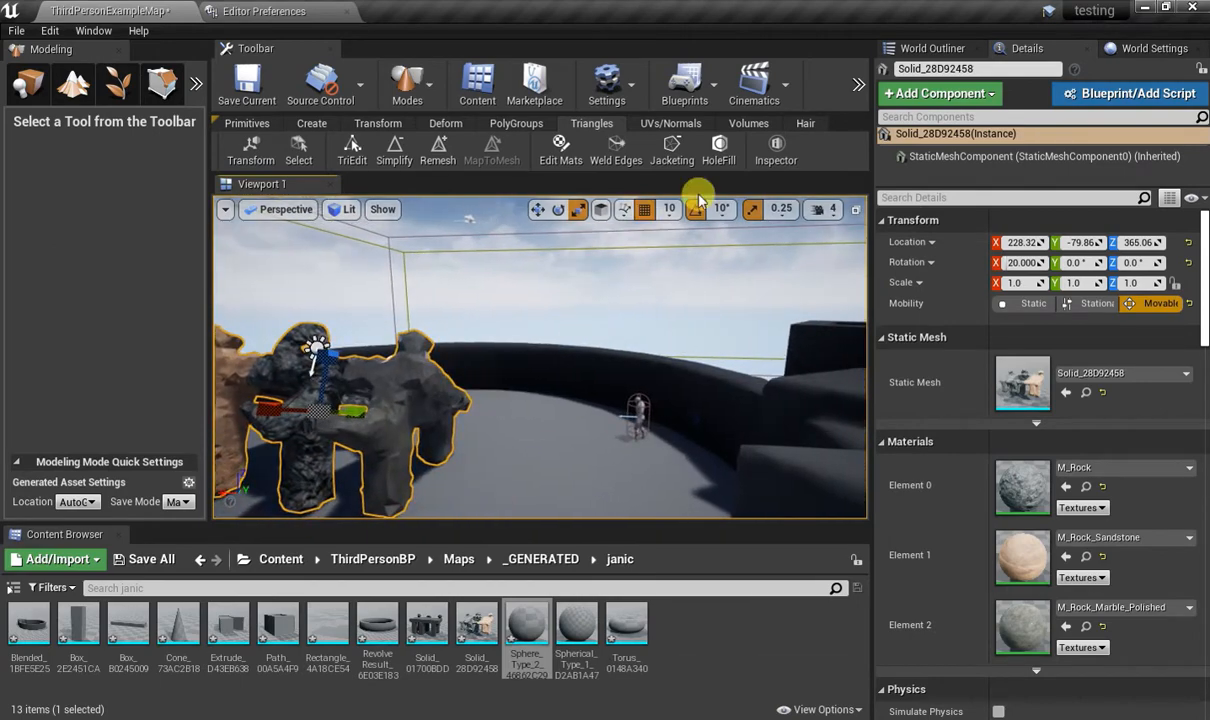
click(805, 124)
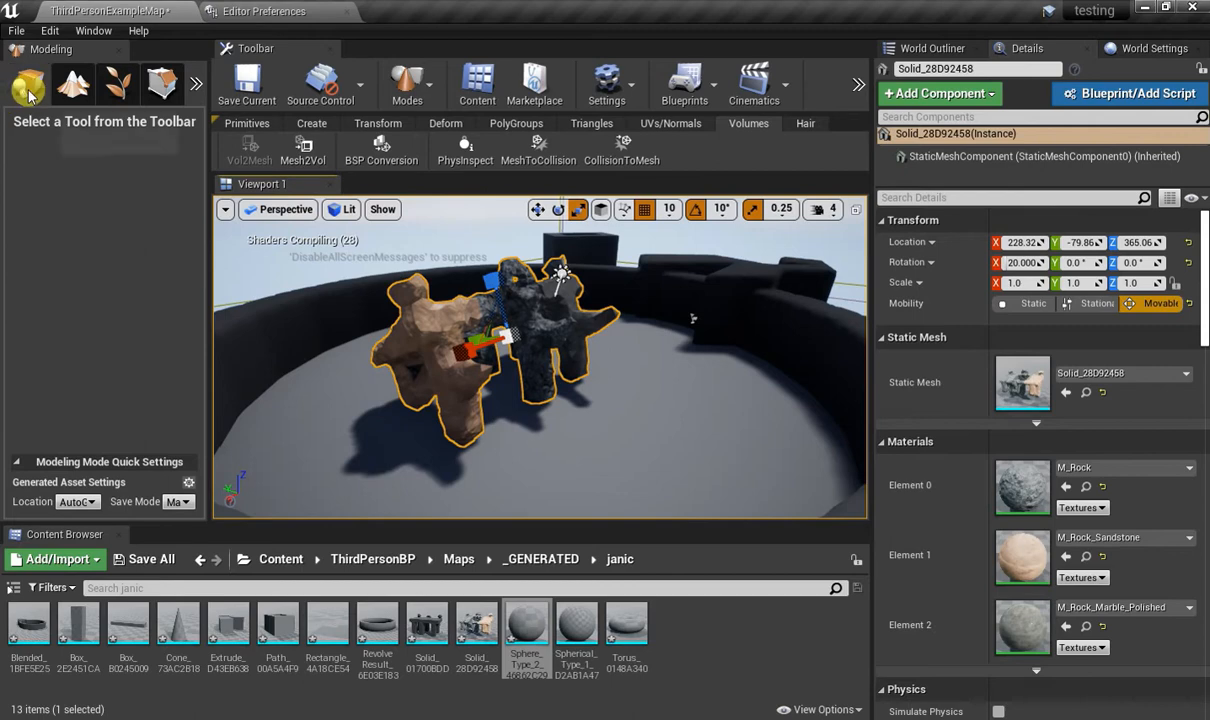
Switch to Place mode and locate the selected actor's Solid_28D92458 static mesh in the Content Browser.
click(27, 88)
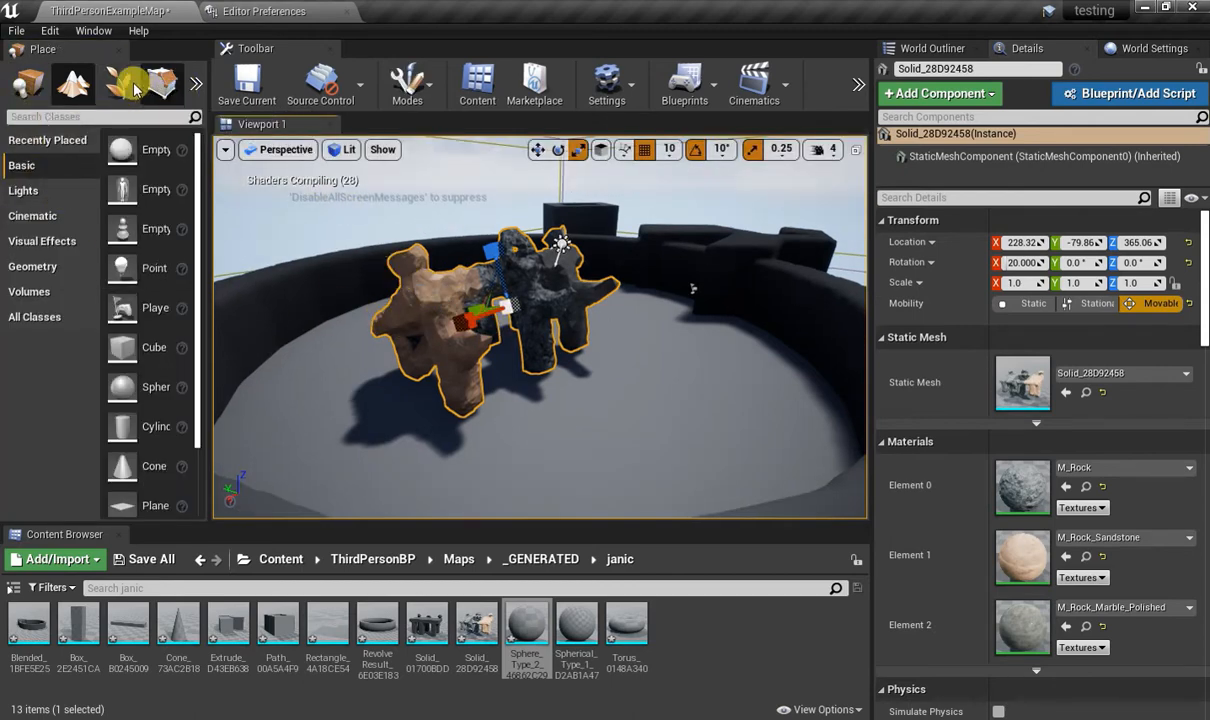
mouse_move(481, 620)
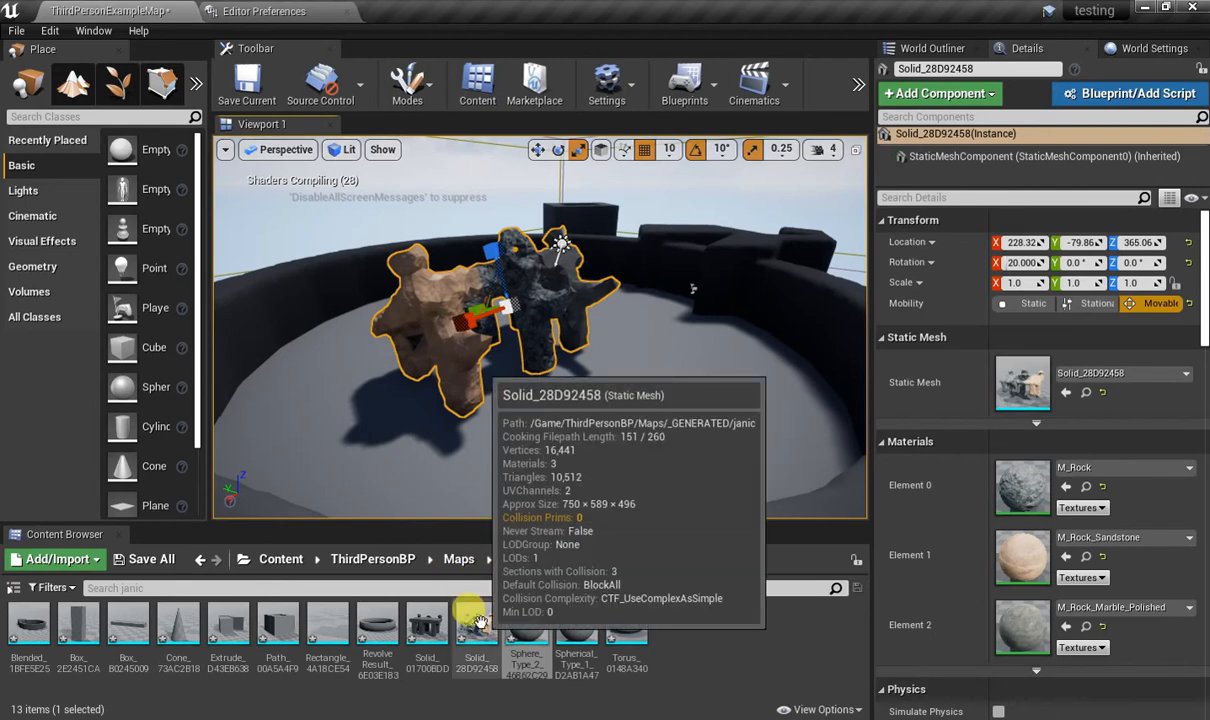
click(1086, 392)
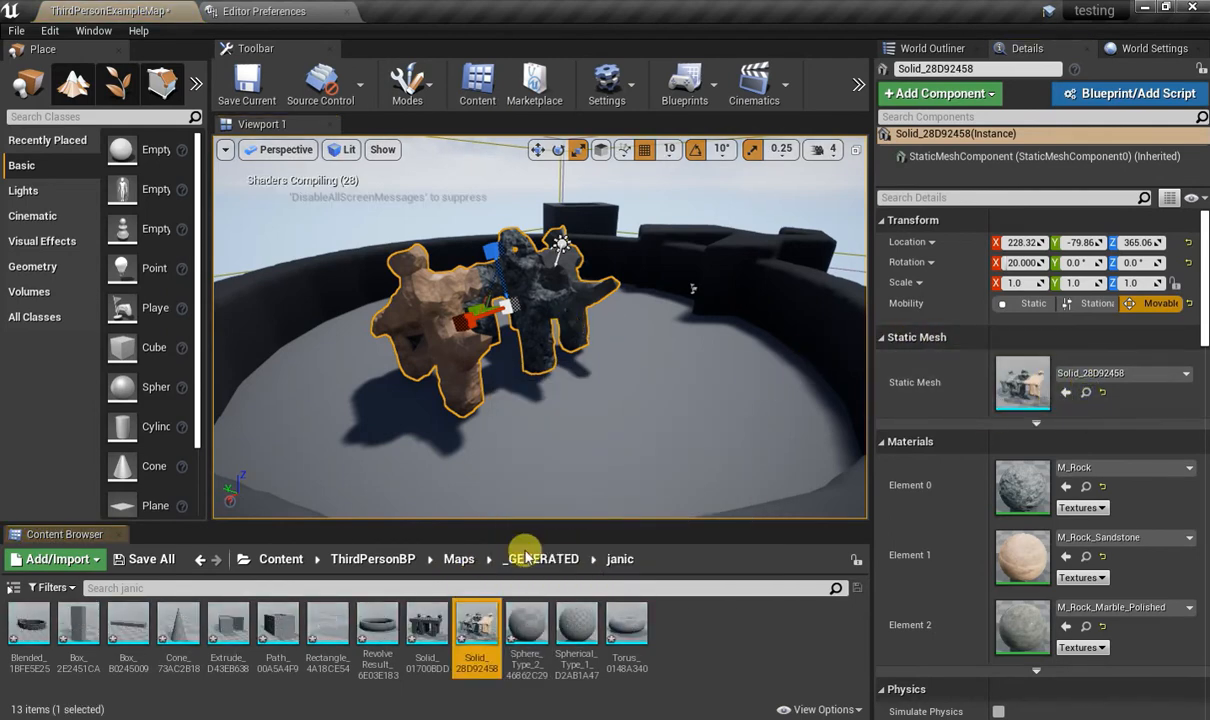
Export the Solid_28D92458 asset as UnrealModel.FBX into the bakin test folder with FBX 2020 compatibility.
right_click(474, 611)
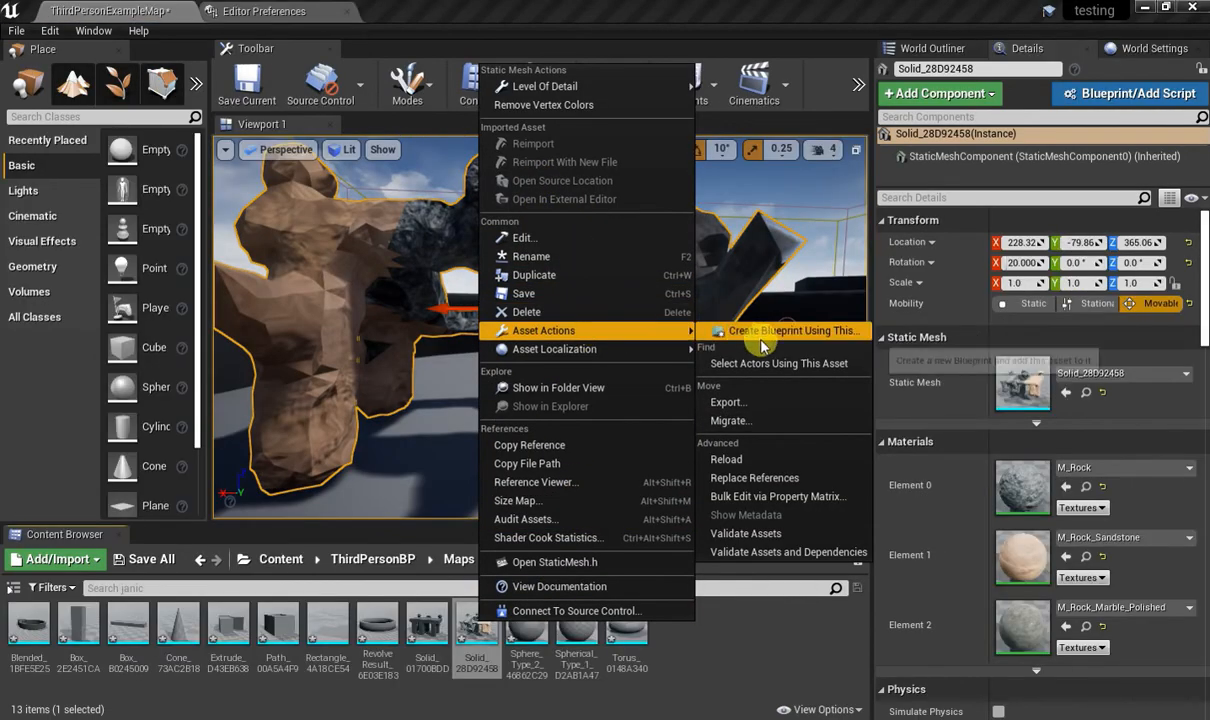
click(743, 404)
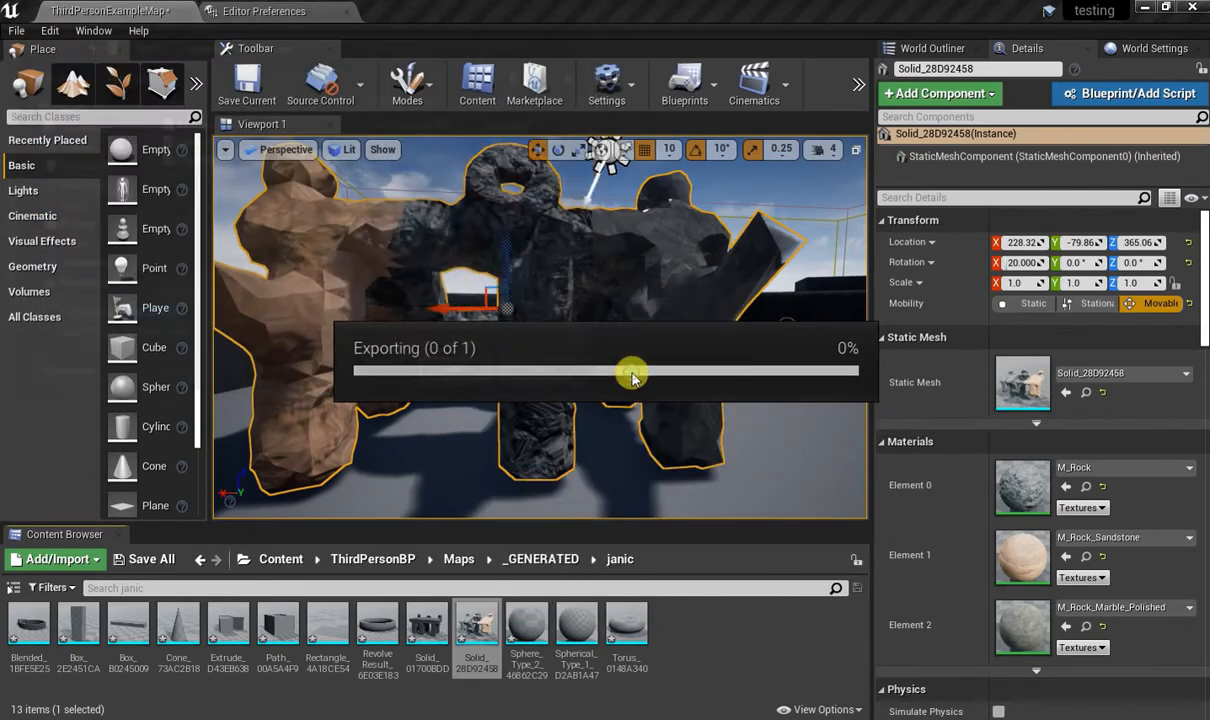
click(580, 269)
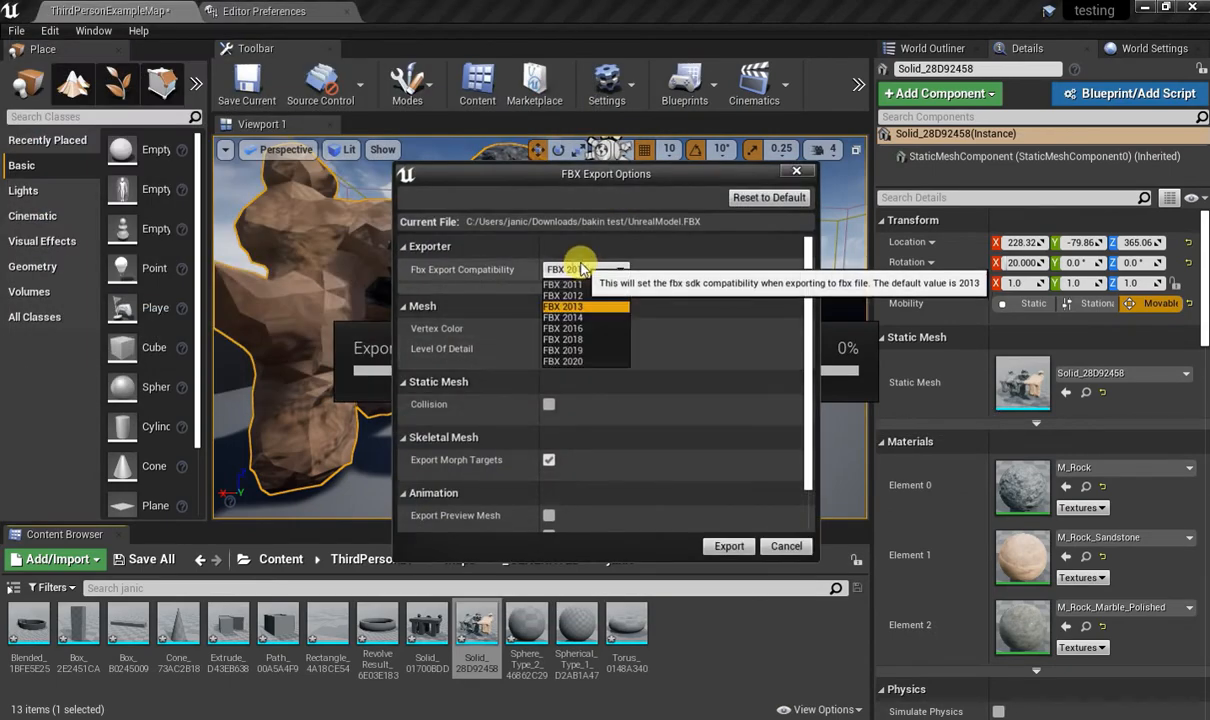
click(576, 362)
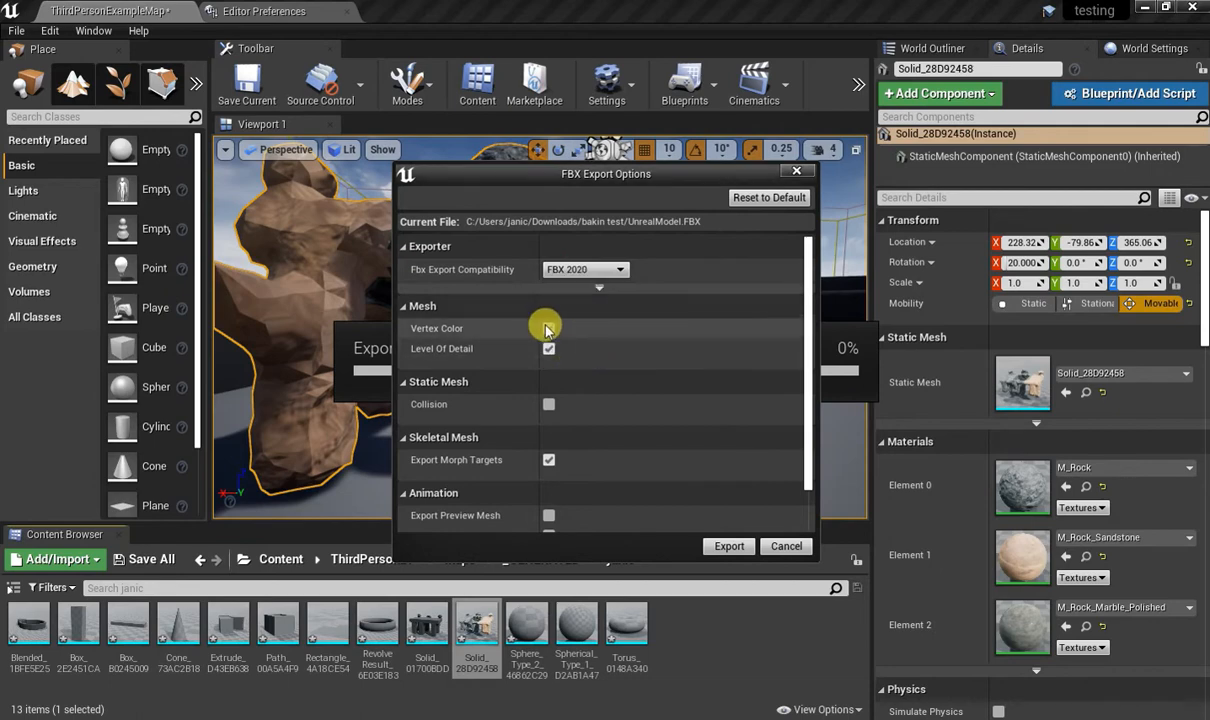
scroll(585, 372, down, 1)
scroll(585, 378, down, 1)
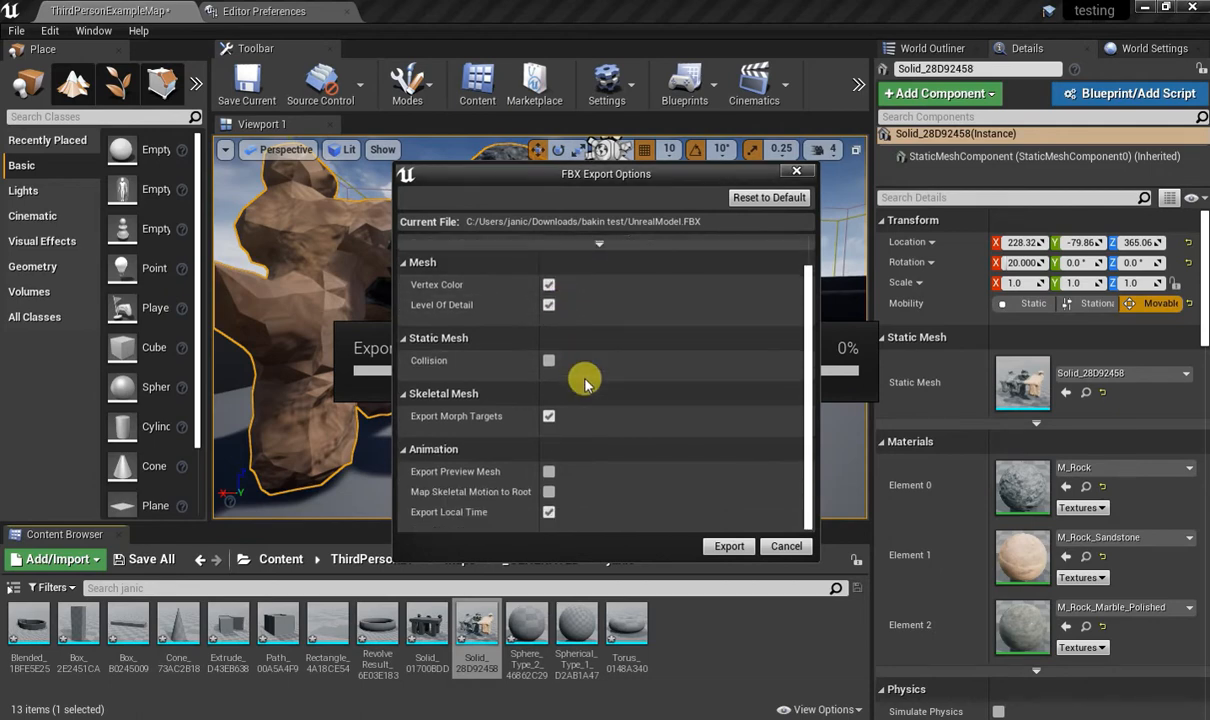
click(728, 547)
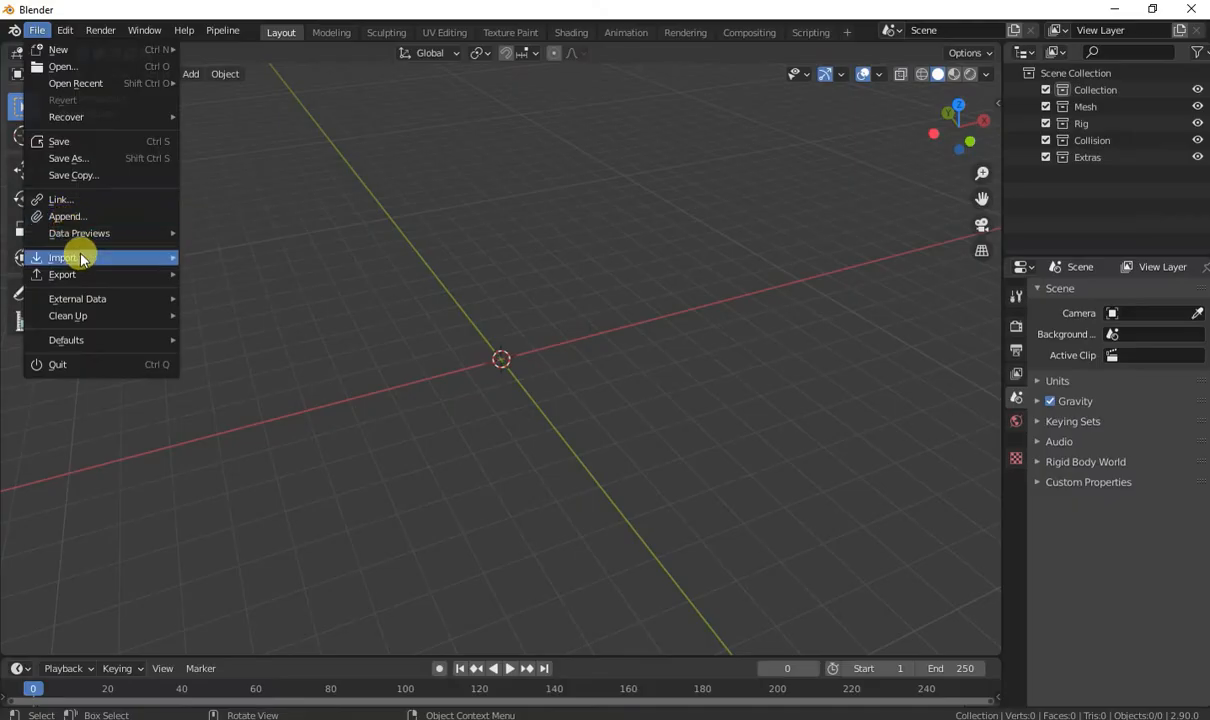
Switch to Blender, import UnrealModel.FBX from the bakin test folder, and look over the imported mesh.
mouse_move(78, 256)
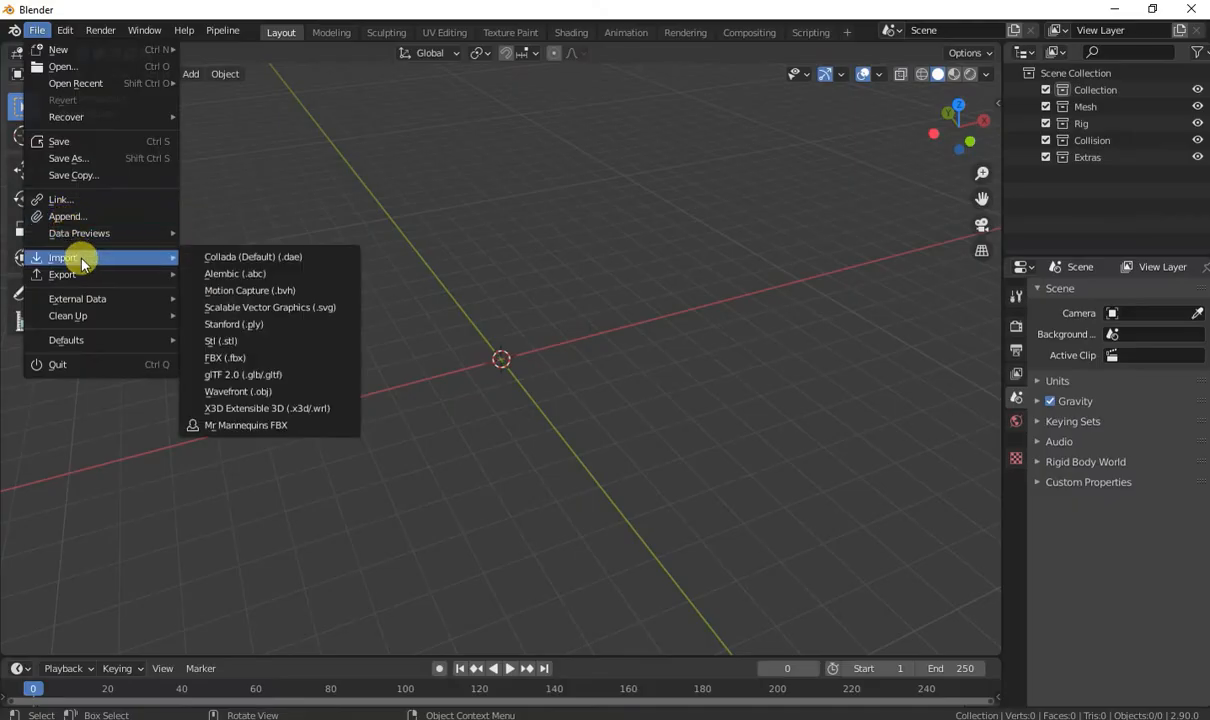
click(230, 360)
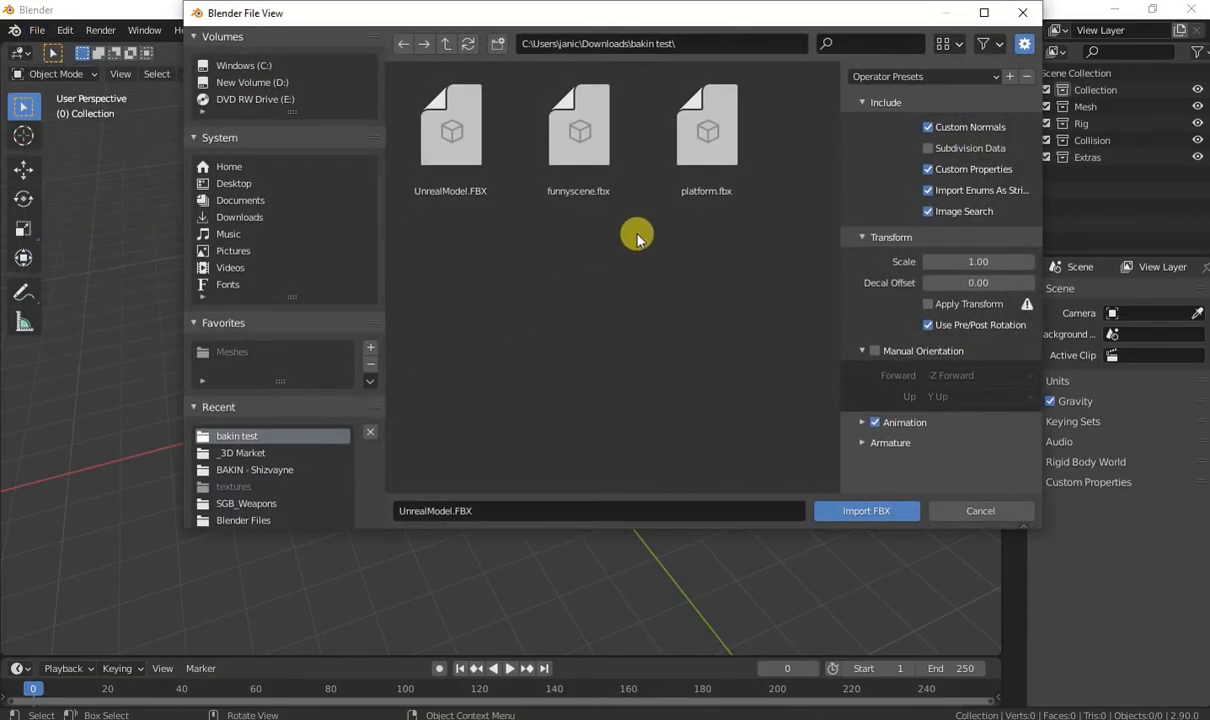
double_click(440, 152)
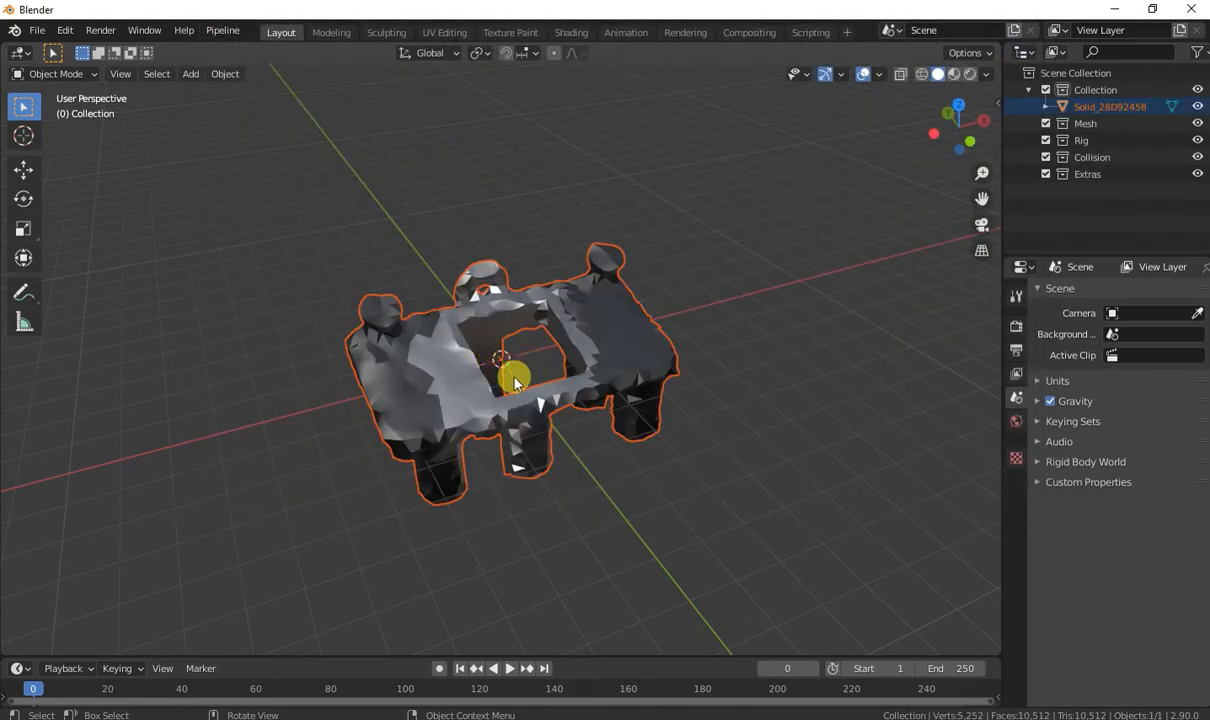
middle_drag(430, 390, 810, 420)
click(739, 286)
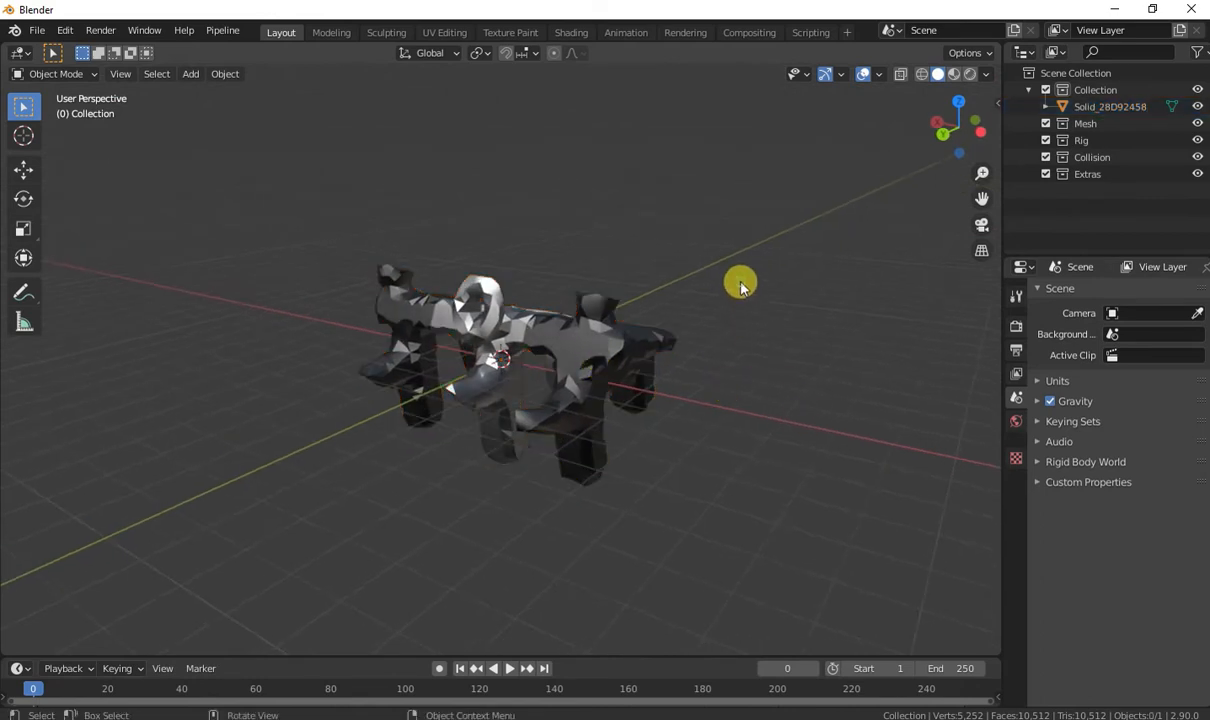
Select the imported mesh and raise it about 2.57 m along Z so its lowest legs reach the ground line.
click(605, 330)
key(KP_1)
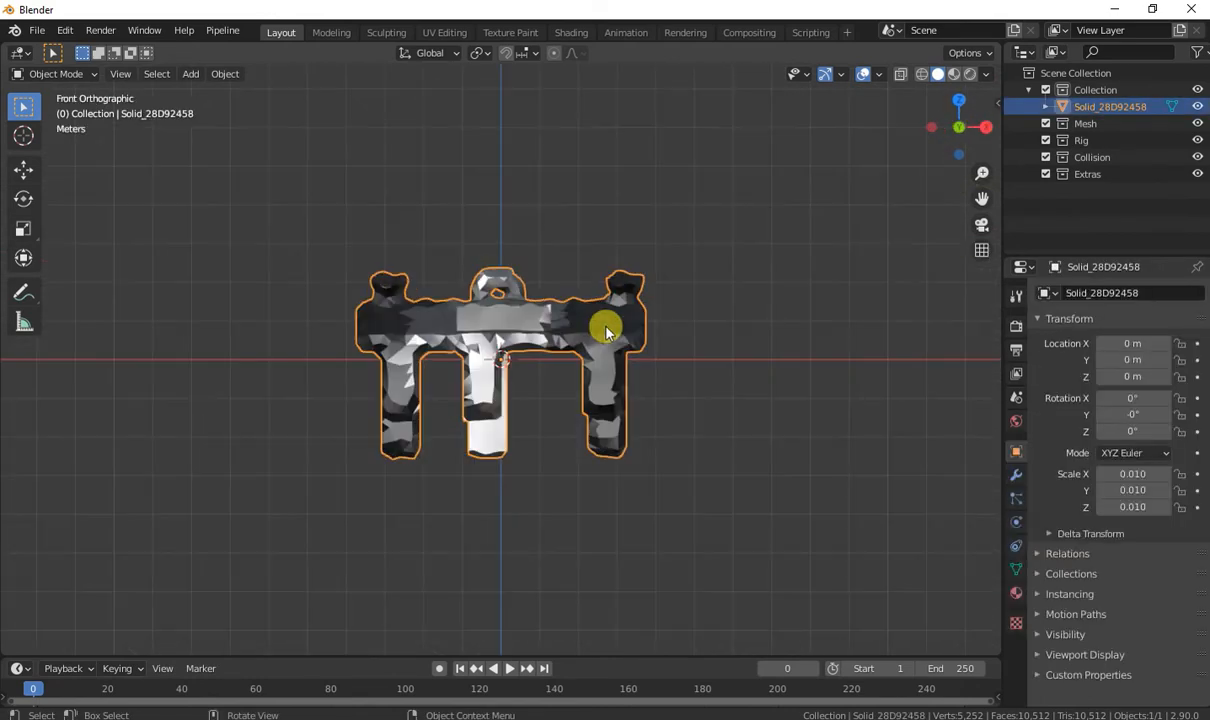
key(g)
key(z)
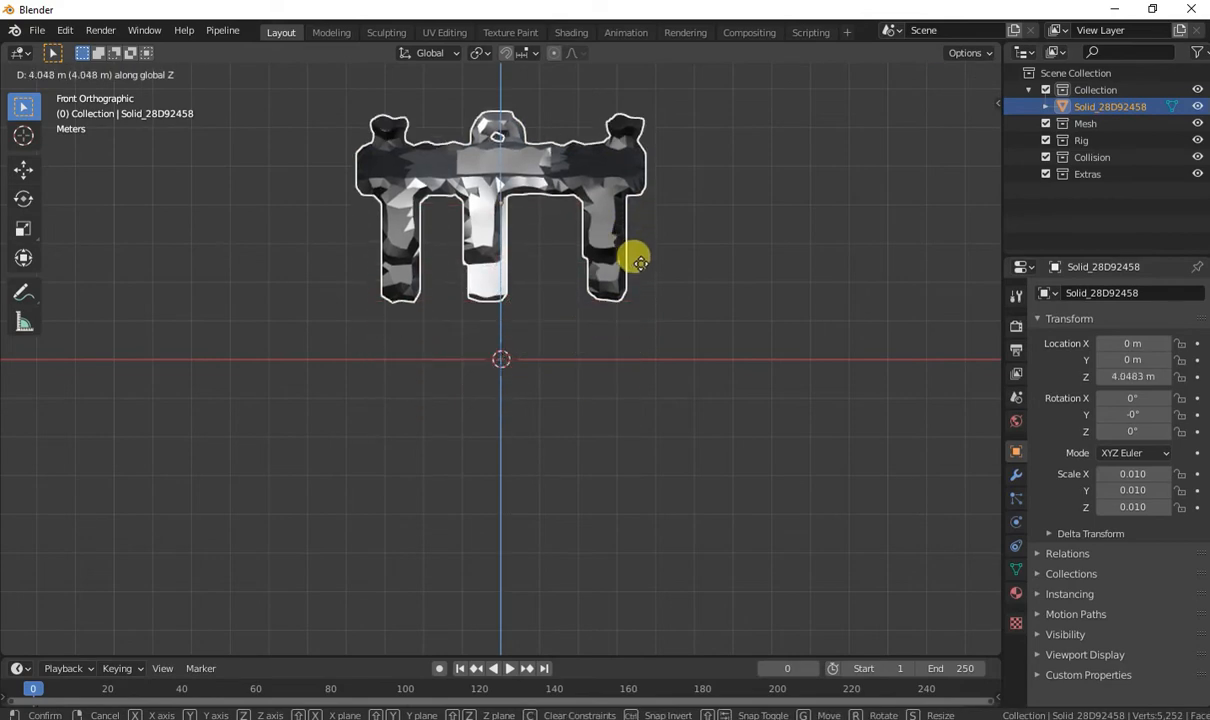
click(646, 316)
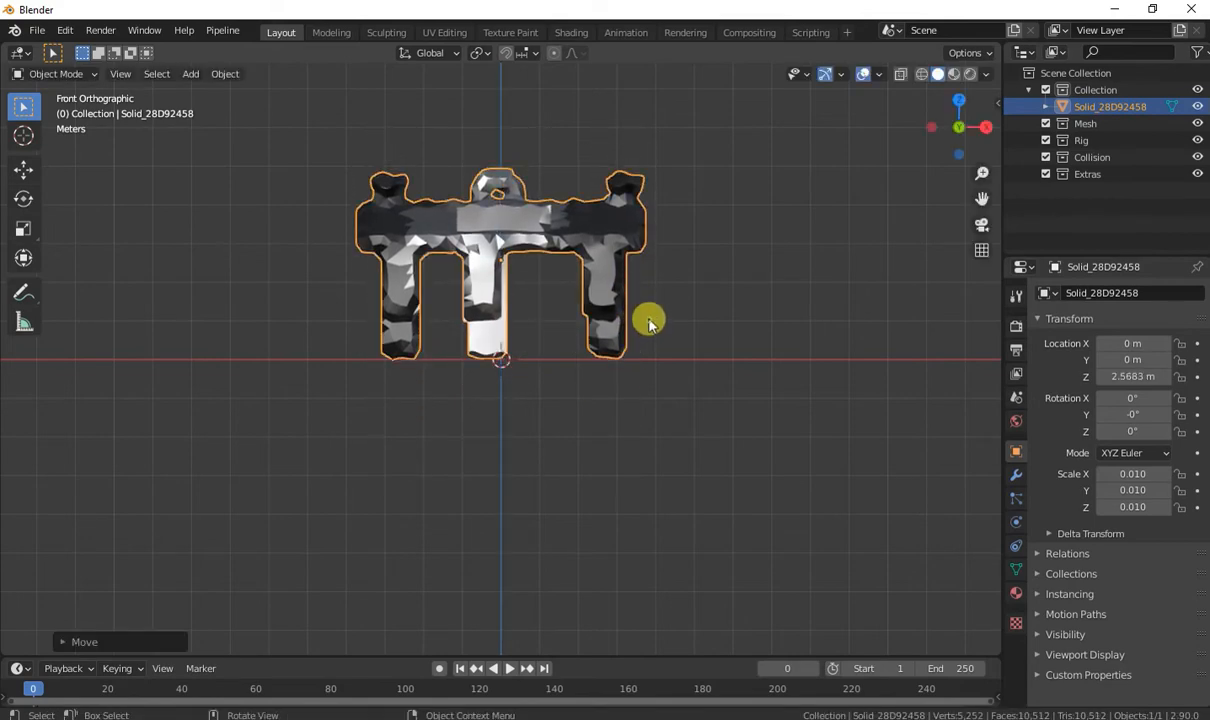
In the right side view, rotate the mesh about 20.7° around X so that its legs stand level.
middle_drag(648, 319, 590, 240)
key(KP_5)
key(KP_3)
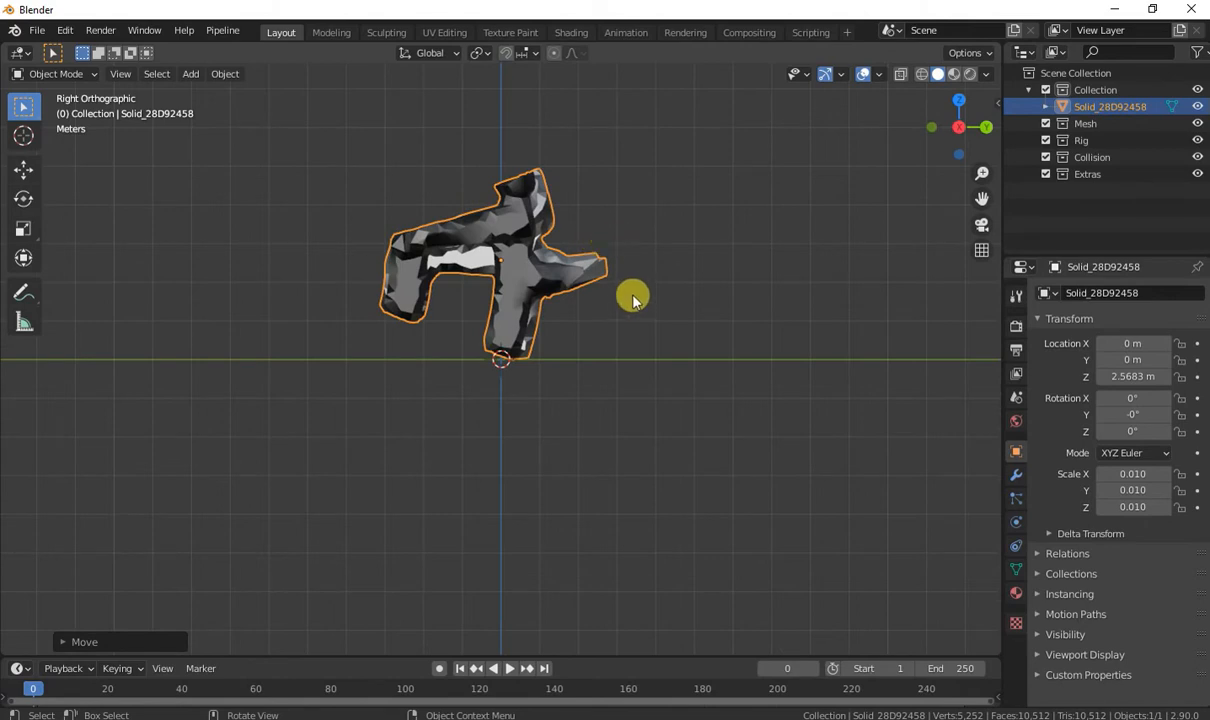
key(r)
click(643, 262)
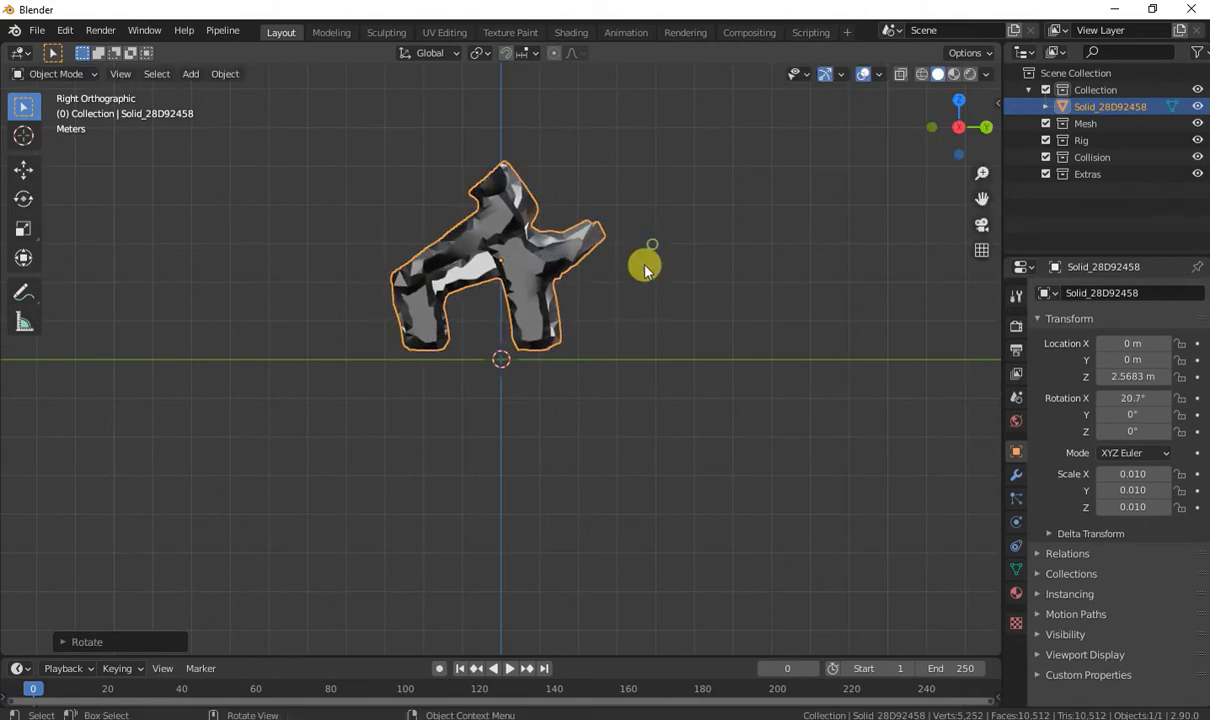
Move the mesh onto the ground line at about Y 0.76 m, Z 2.31 m, and apply all its transforms.
key(g)
click(671, 289)
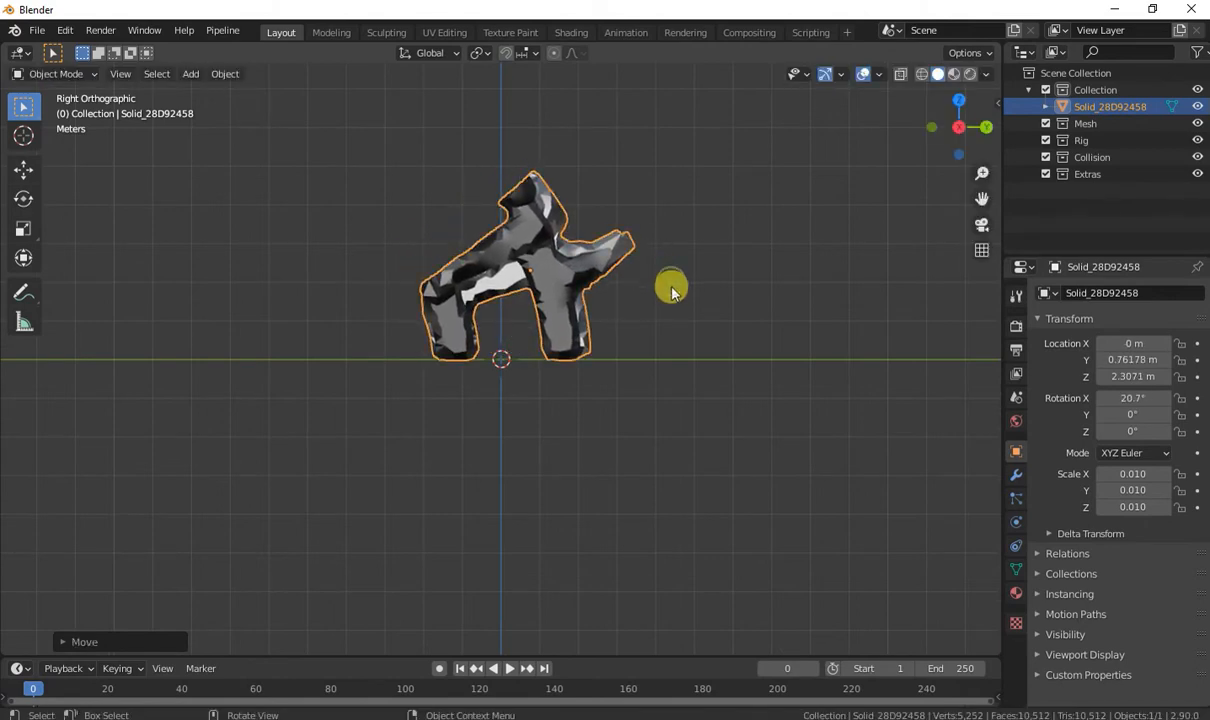
key(ctrl+a)
click(635, 332)
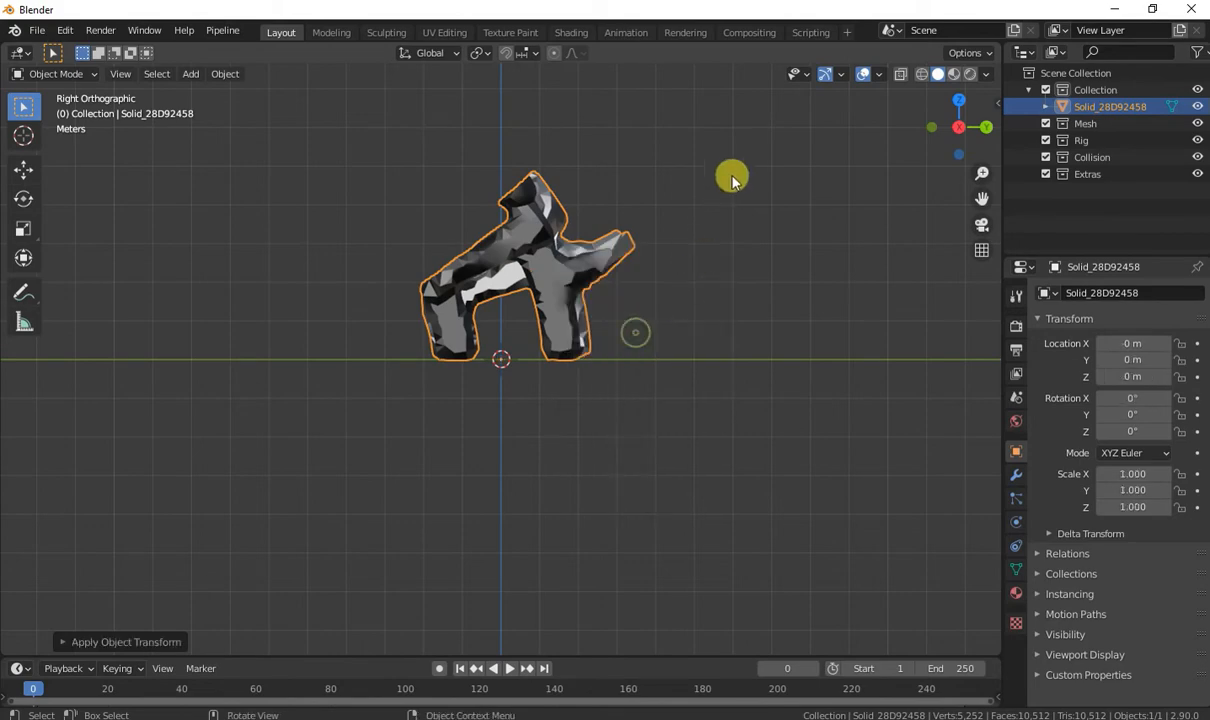
Apply Shade Smooth to the imported mesh.
middle_drag(729, 178, 545, 281)
right_click(545, 281)
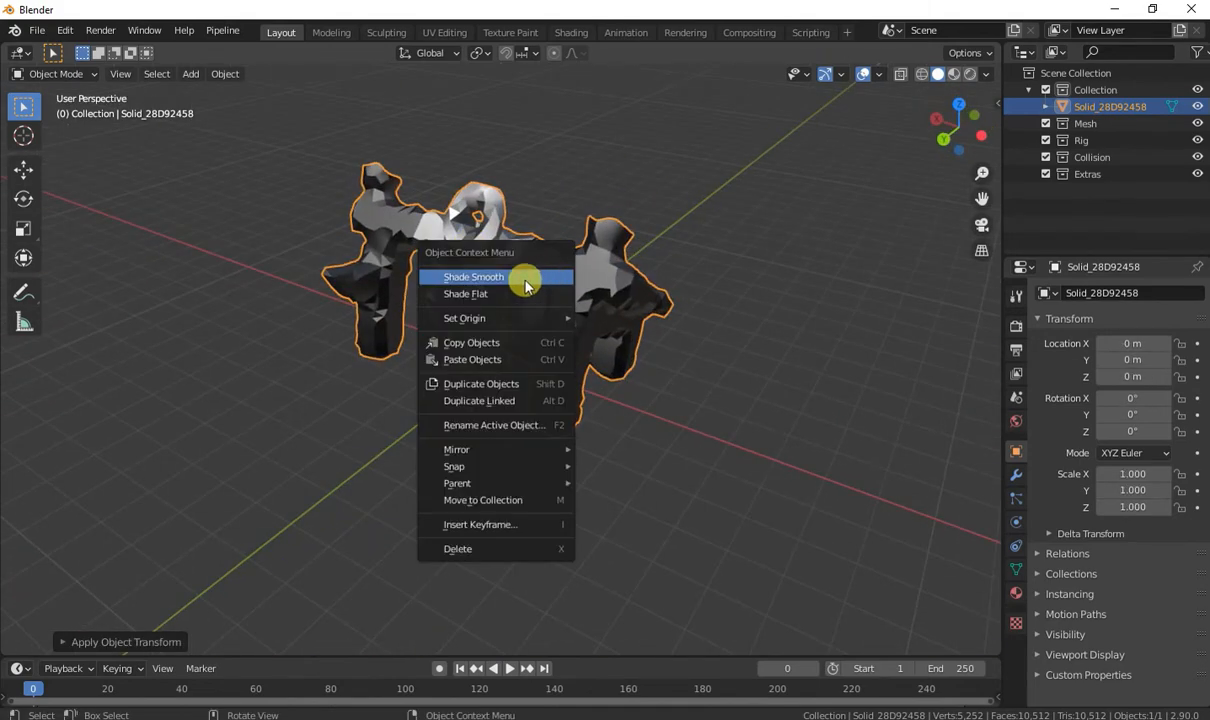
click(527, 286)
right_click(628, 298)
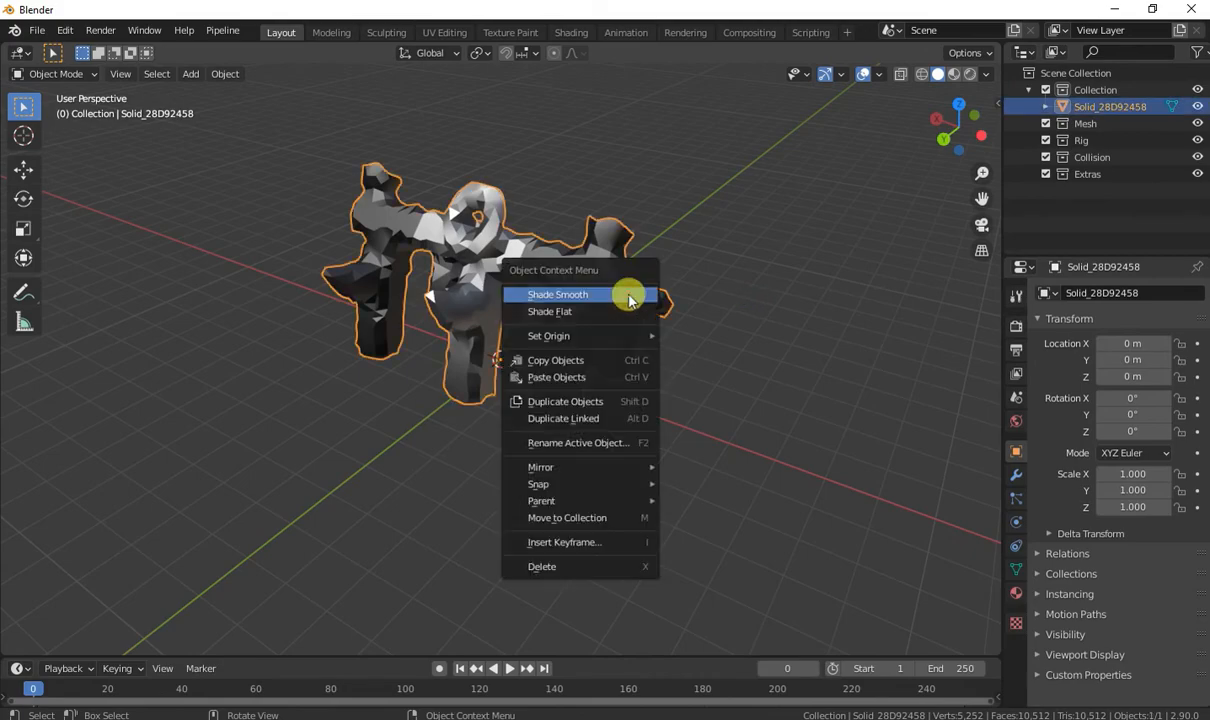
click(630, 296)
Check the mesh in Edit Mode, return to Object Mode, and open its material properties.
middle_drag(653, 297, 645, 270)
key(Tab)
key(Tab)
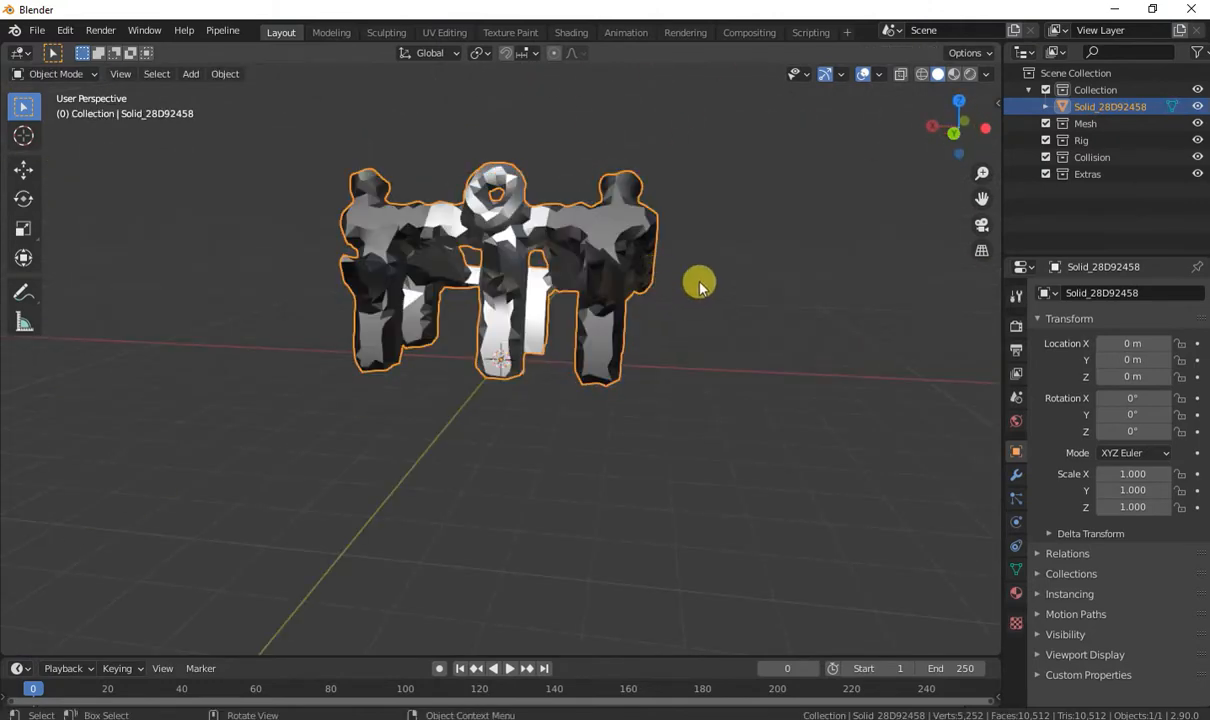
click(1016, 592)
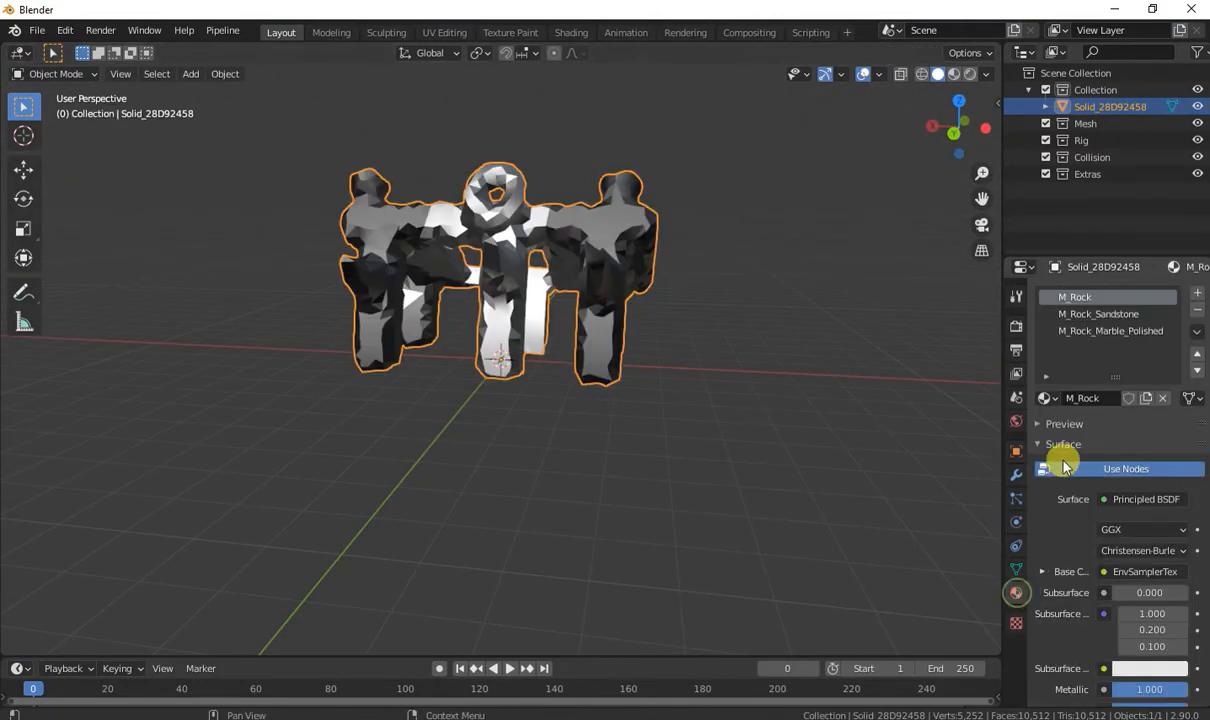
Look through the M_Rock_Sandstone, M_Rock_Marble_Polished and M_Rock material slots and view the mesh from above.
click(1100, 314)
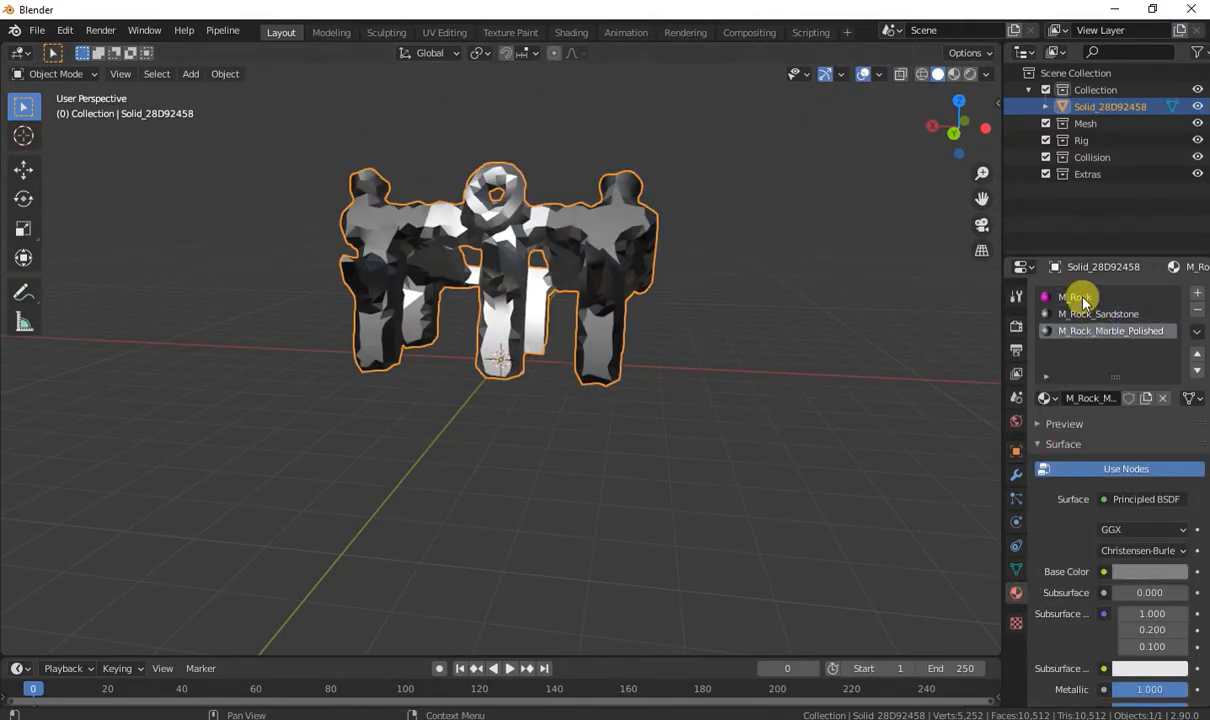
click(1060, 297)
middle_drag(800, 250, 213, 140)
Start an FBX export of the mesh into the bakin test folder in Downloads.
click(38, 30)
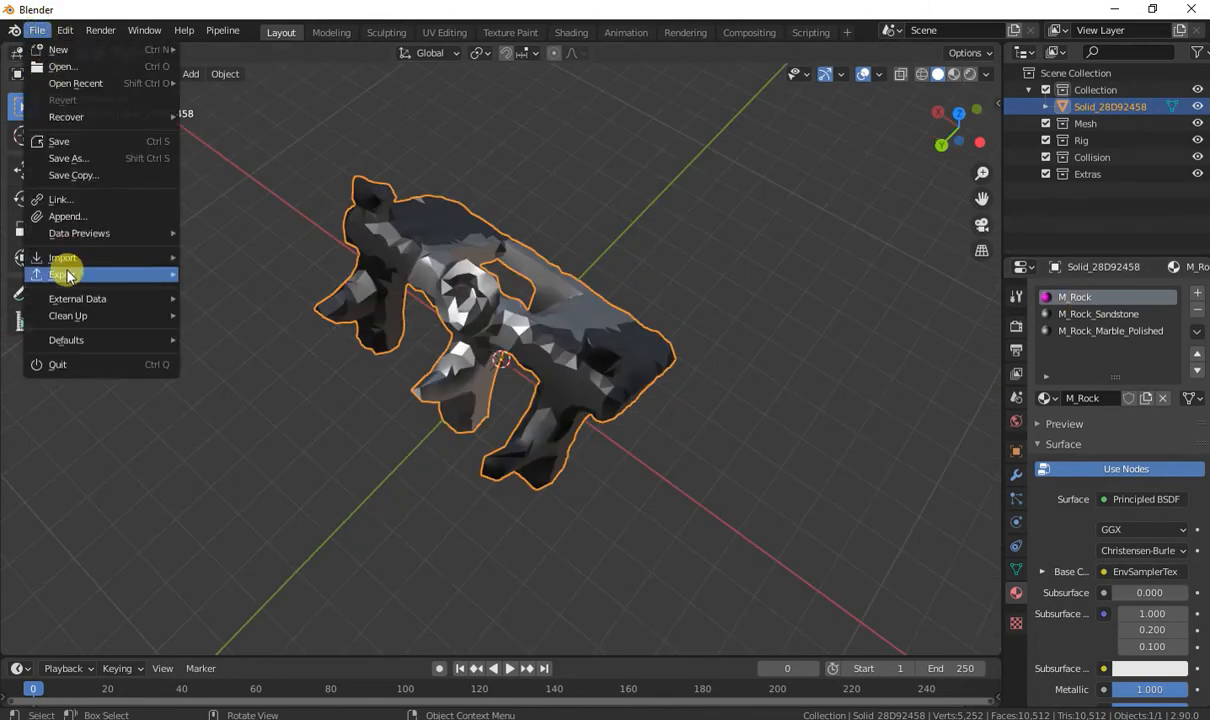
mouse_move(100, 274)
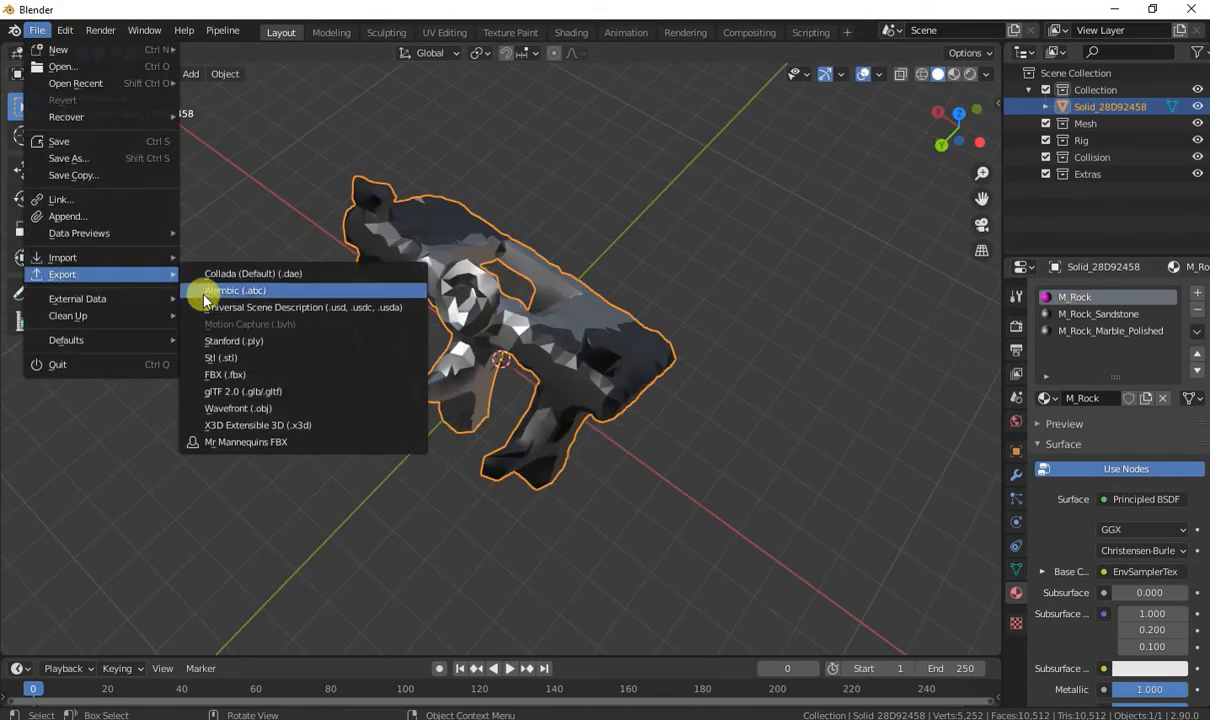
click(228, 374)
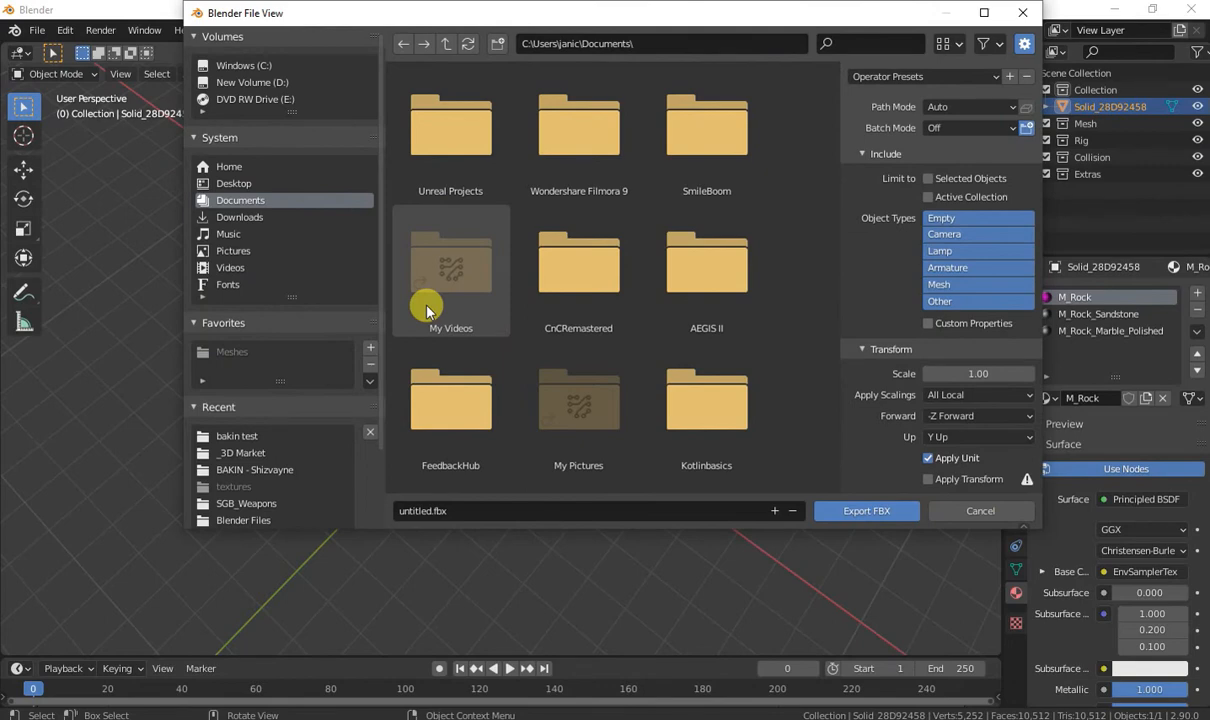
click(243, 217)
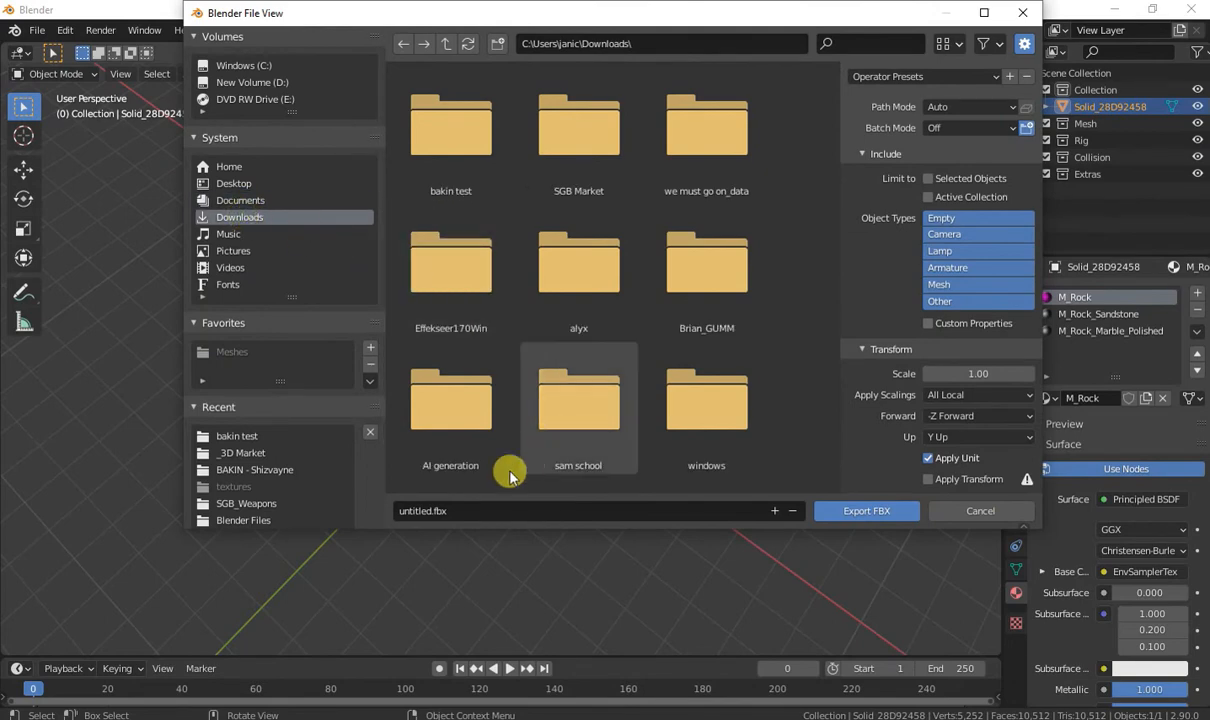
double_click(413, 155)
Name the export UnrealModelBlender.FBX, limit it to selected objects, set its scale to 0.01, and export it.
click(423, 508)
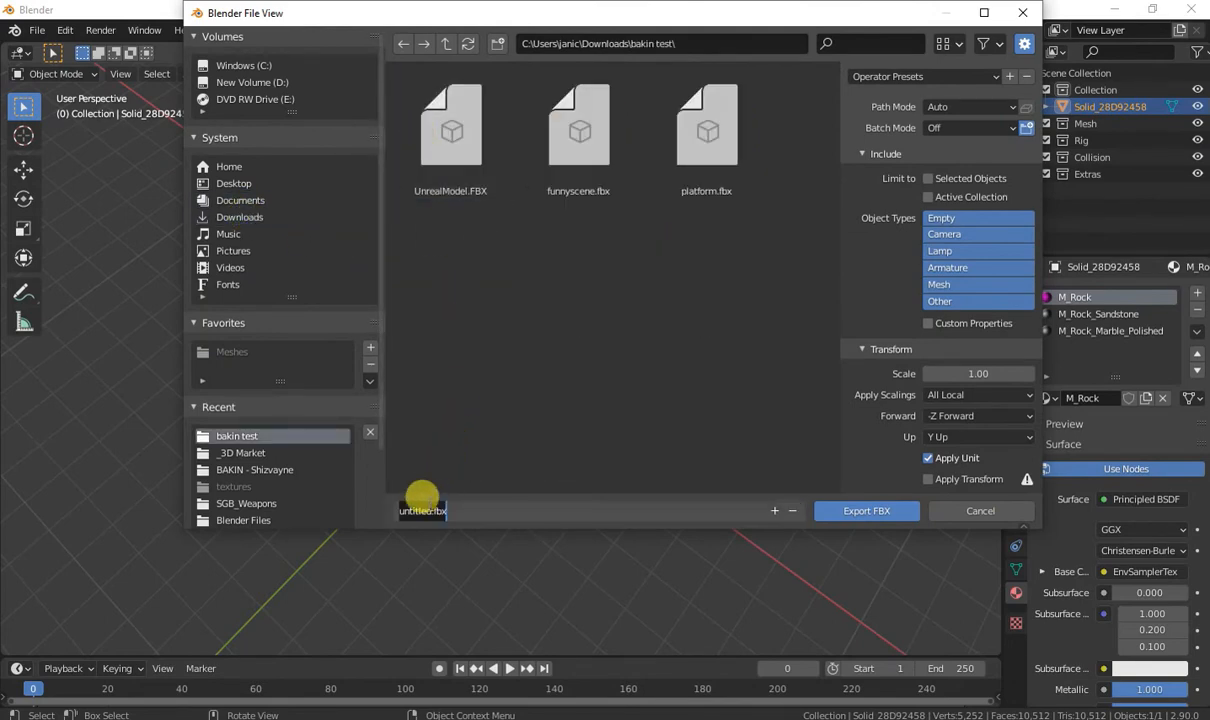
click(507, 132)
click(465, 129)
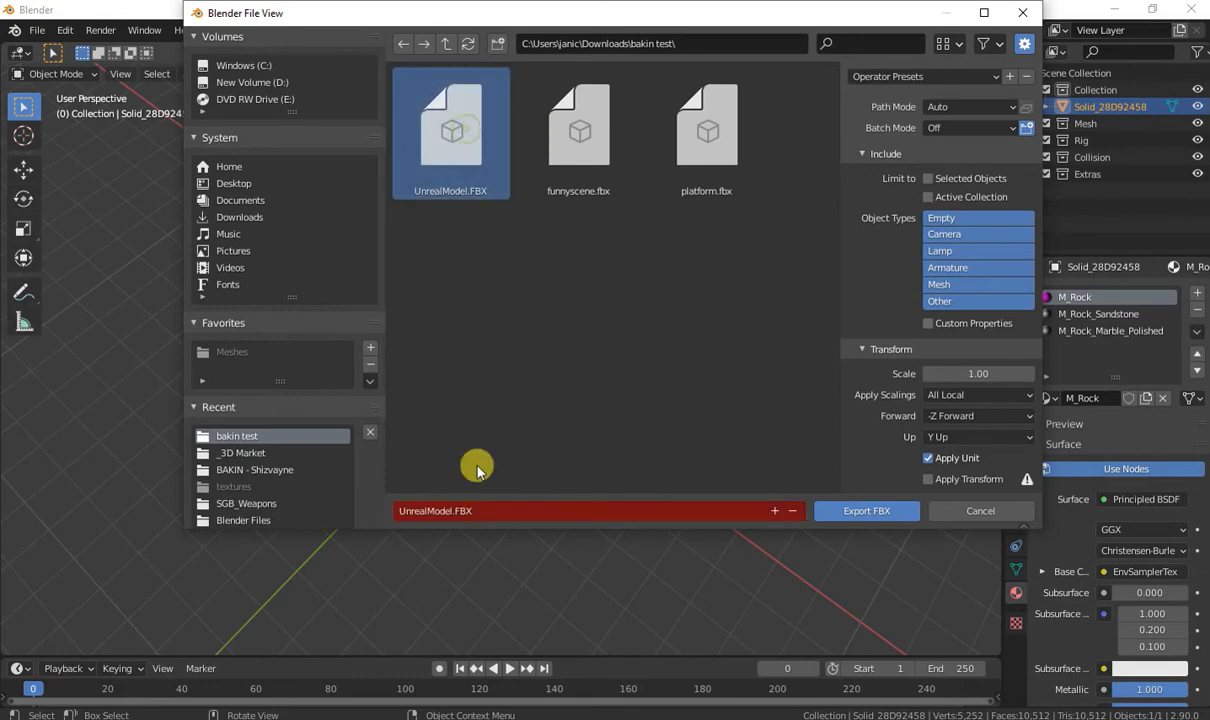
click(948, 184)
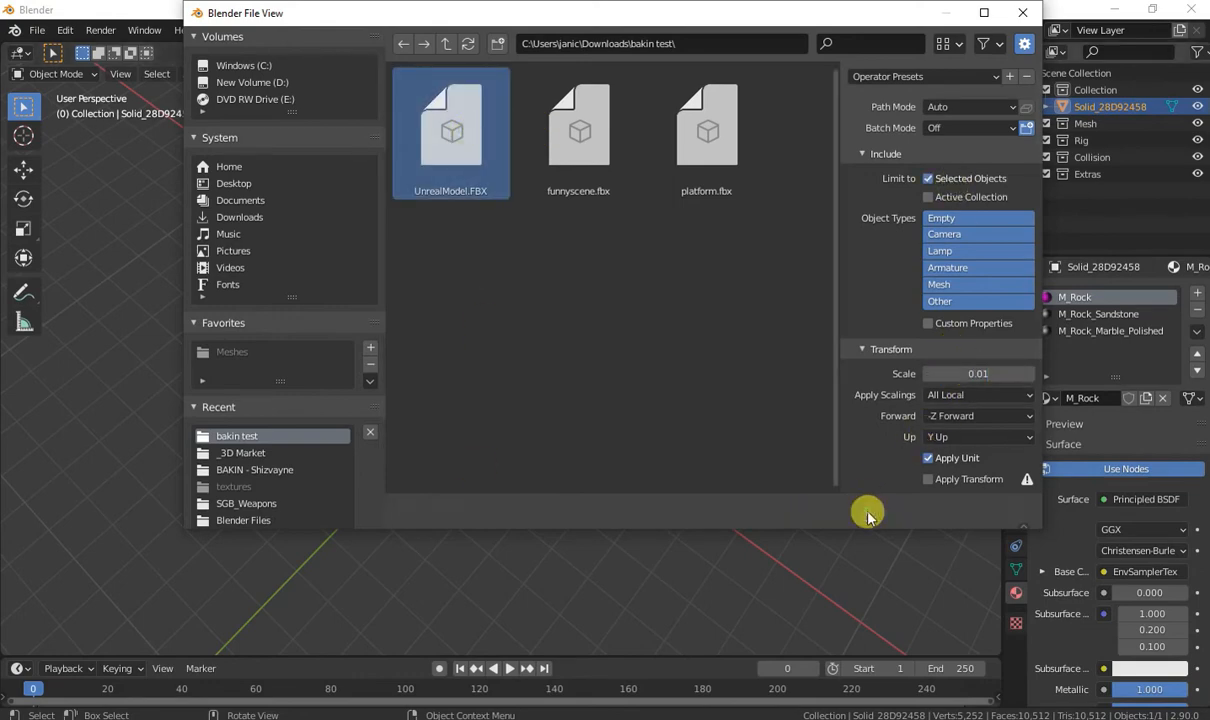
click(865, 511)
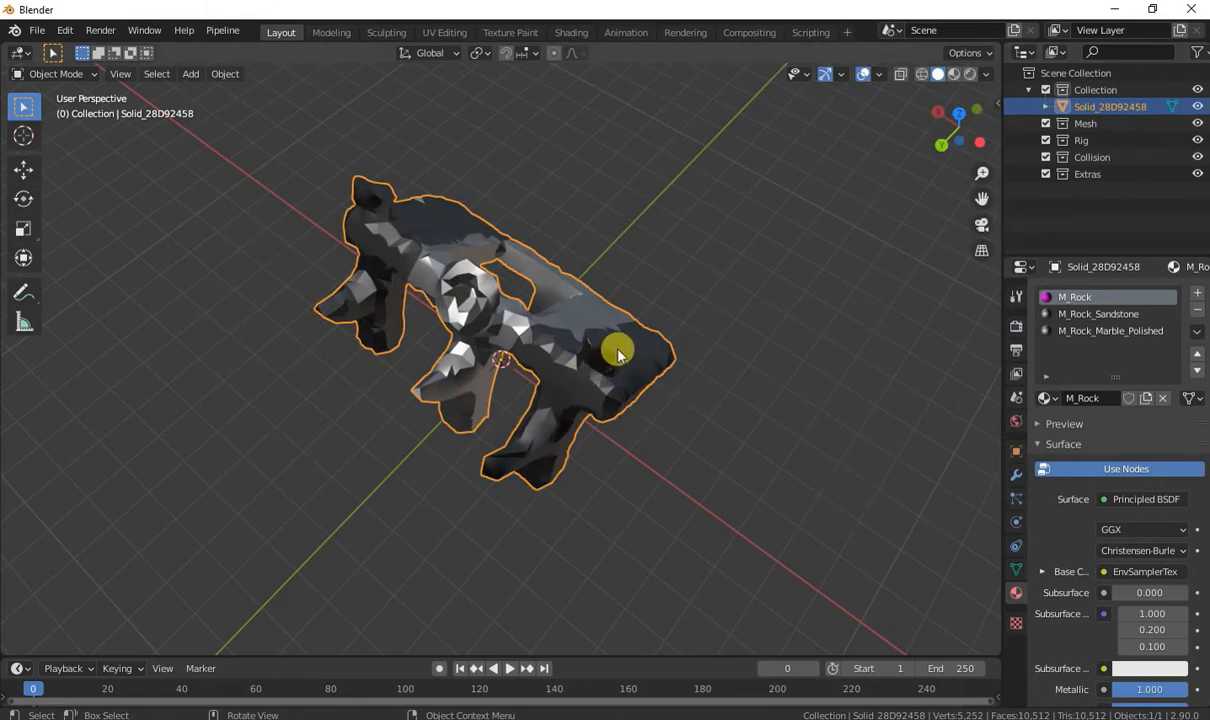
Split the 3D viewport in two and turn the new area into a UV Editor.
key(Tab)
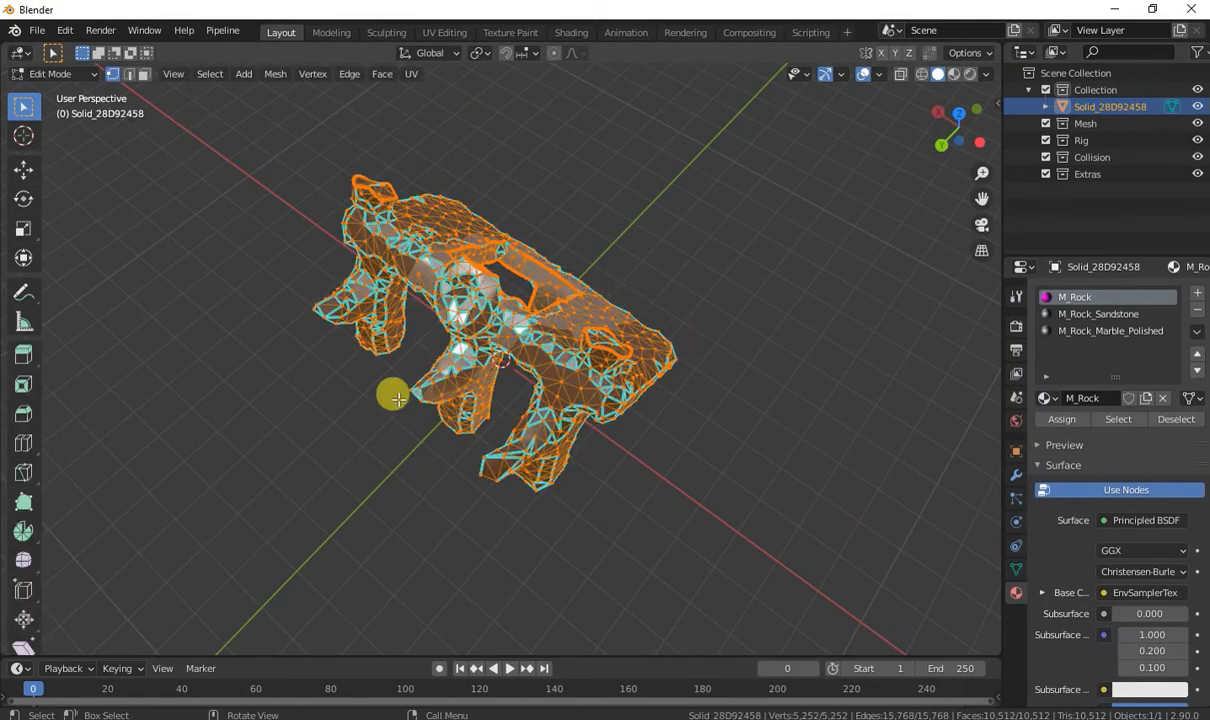
key(Tab)
drag(107, 635, 394, 405)
click(20, 52)
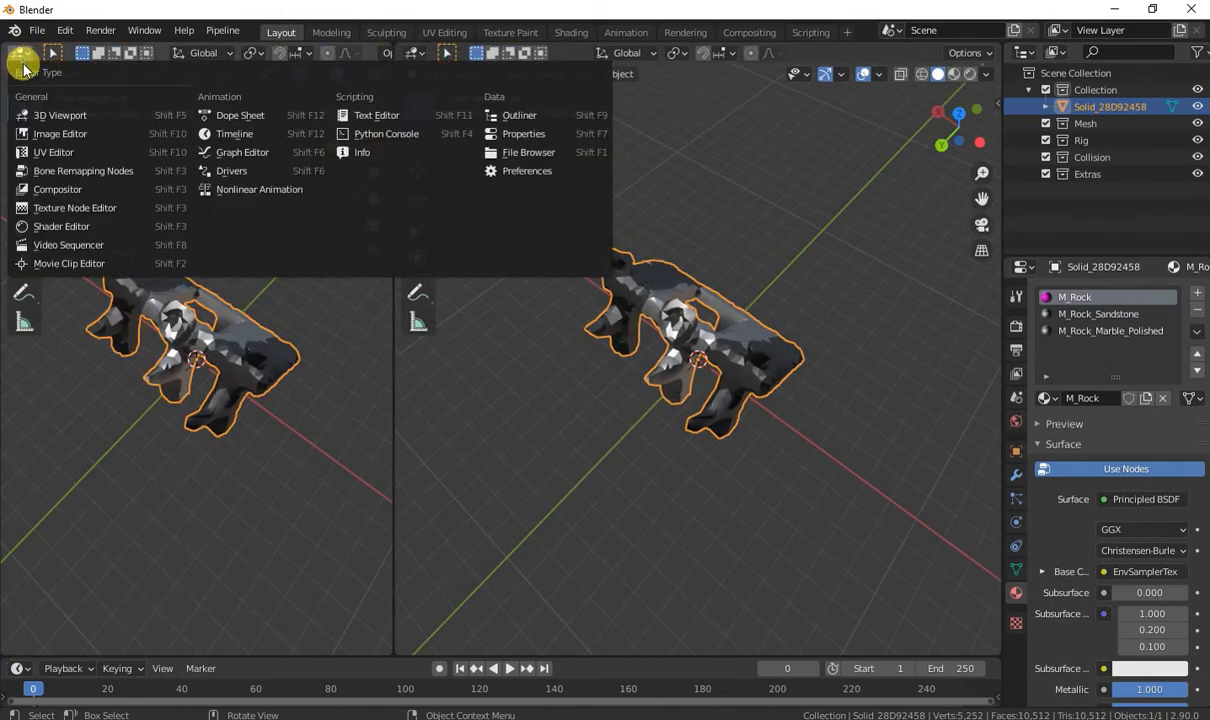
click(44, 137)
Display the EnvSamplerTex image in the UV Editor.
click(135, 53)
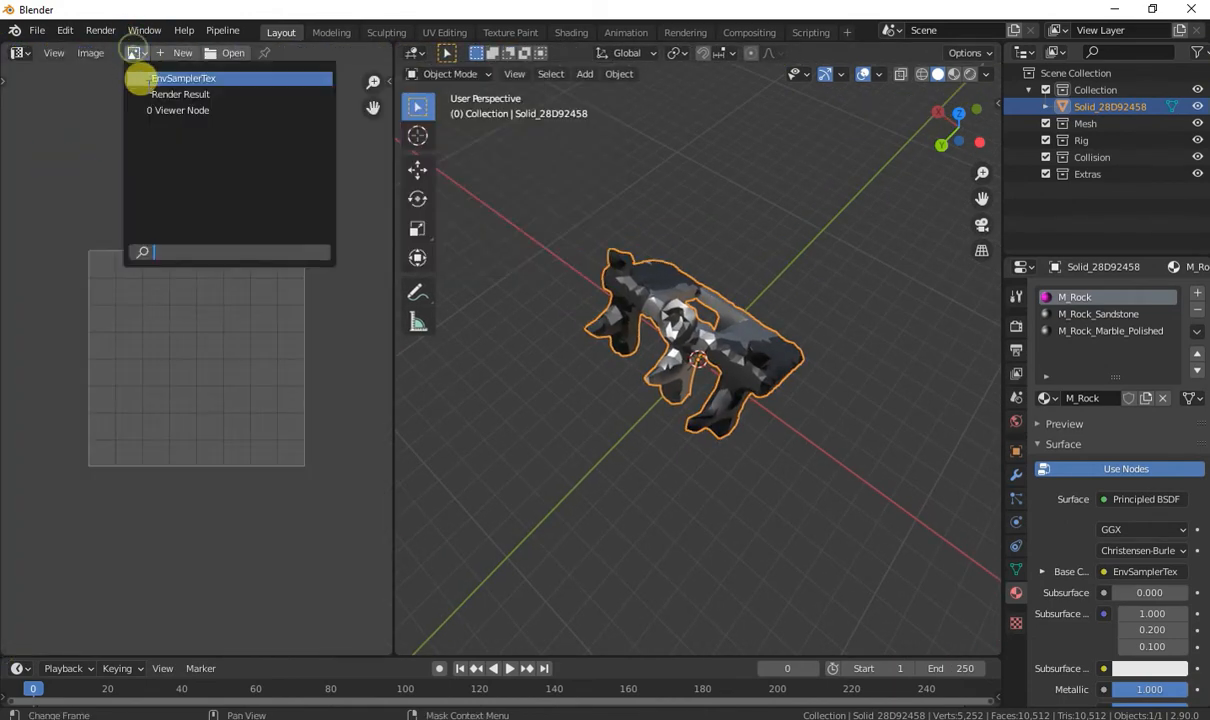
click(161, 92)
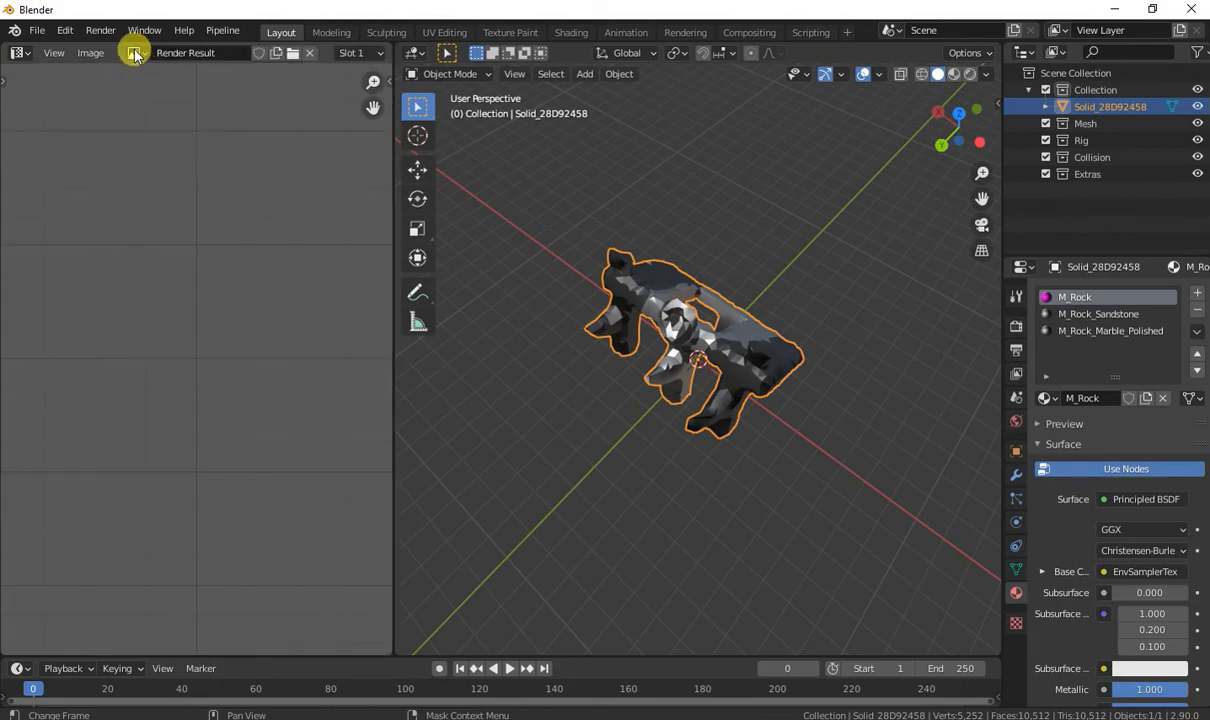
click(135, 53)
click(149, 76)
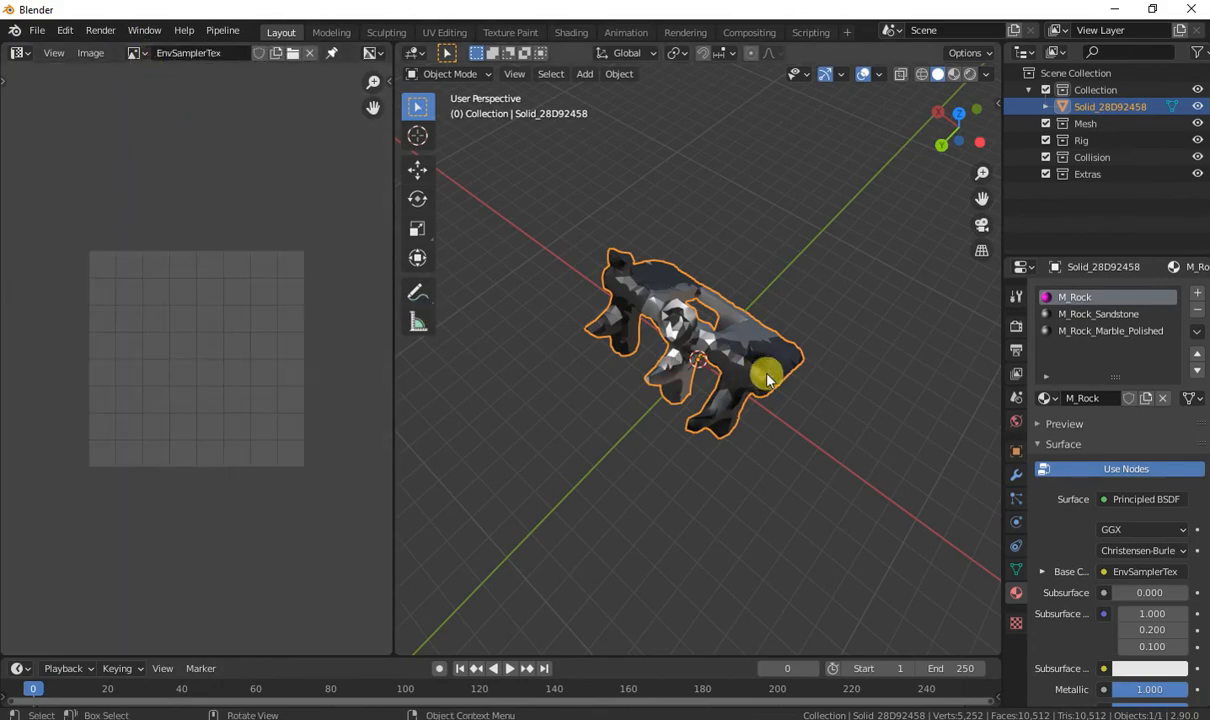
Examine the mesh's UV layout in Edit Mode, including the islands along its edges, and return to Object Mode.
key(Tab)
scroll(194, 297, up, 6)
scroll(196, 305, down, 1)
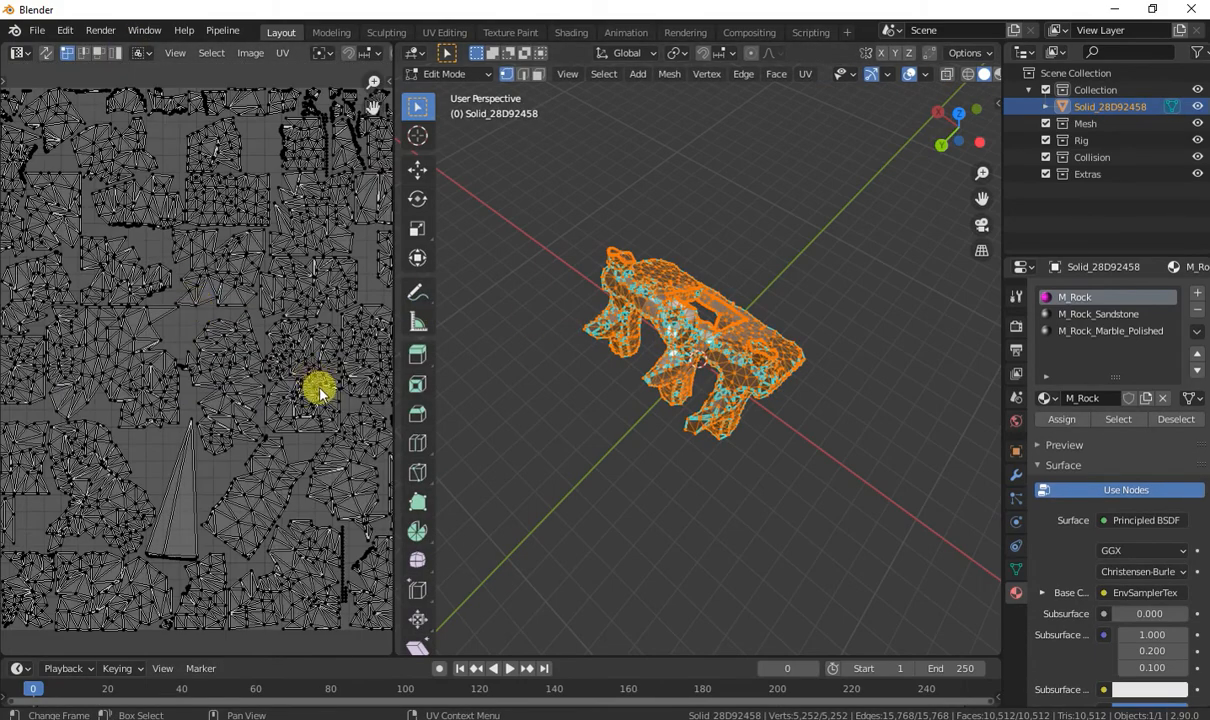
middle_drag(319, 389, 181, 424)
middle_drag(247, 496, 222, 328)
scroll(346, 391, up, 3)
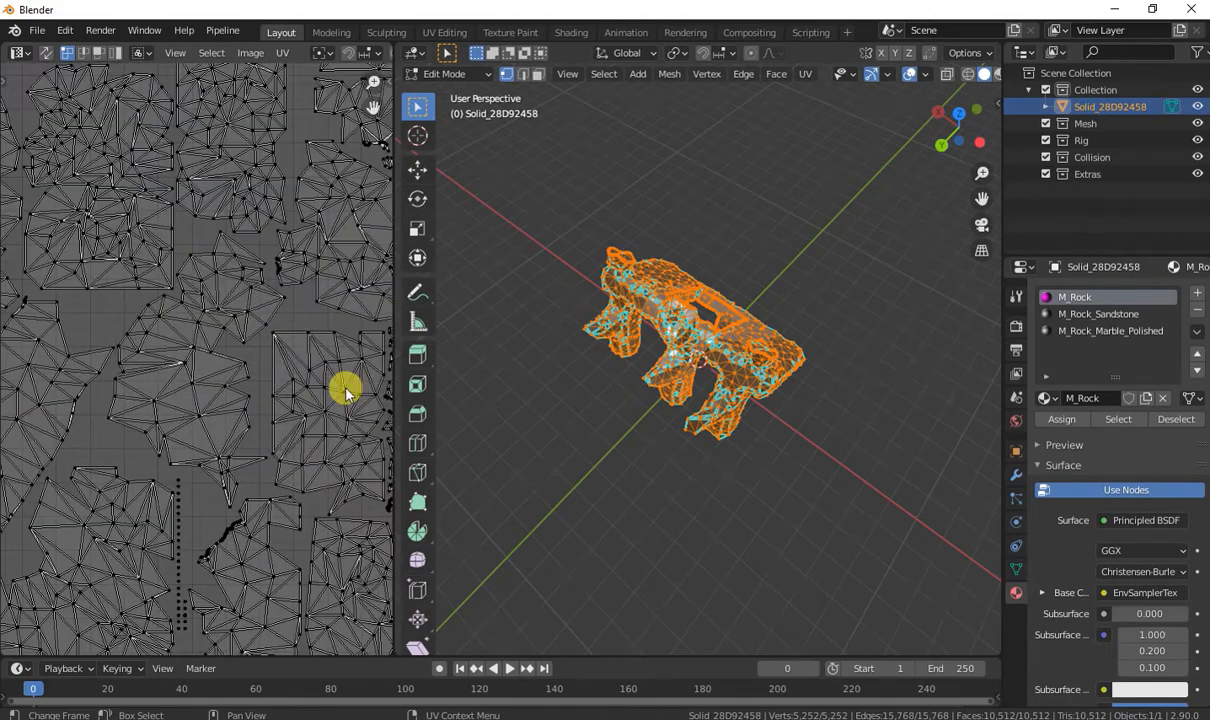
scroll(229, 384, down, 1)
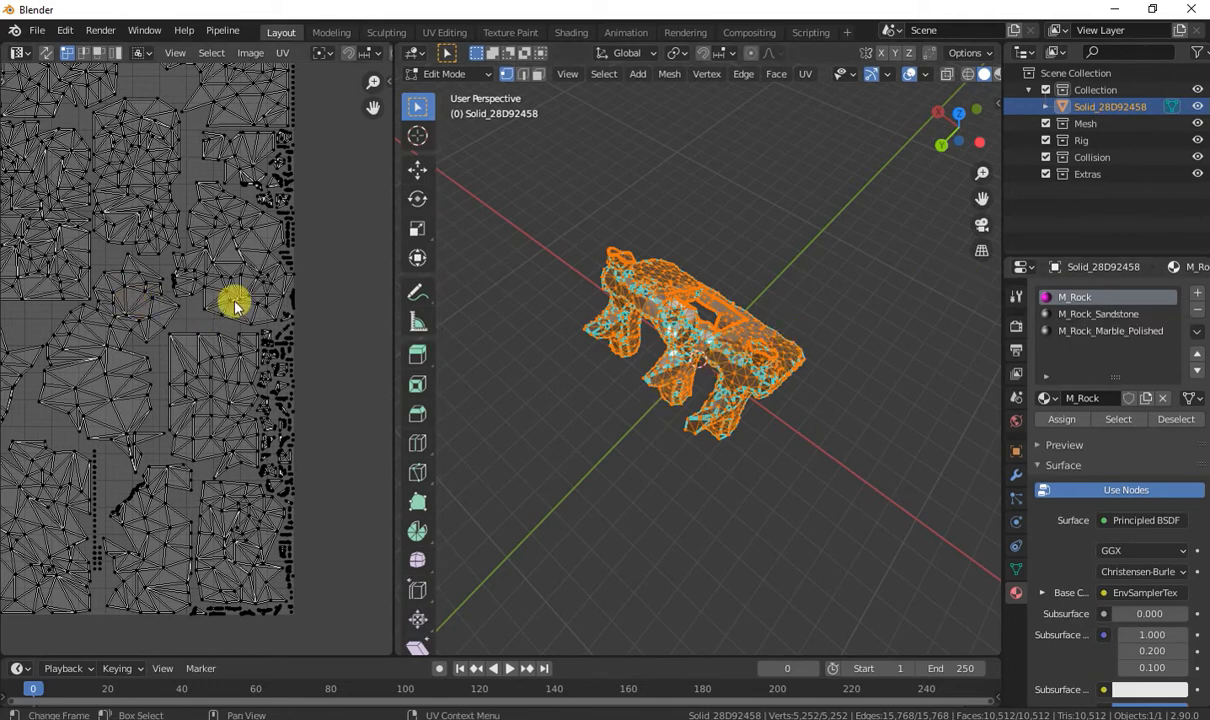
key(Tab)
Switch to RPG Developer Bakin from the Steam library and open the game project The New Legend.
drag(1209, 265, 1209, 92)
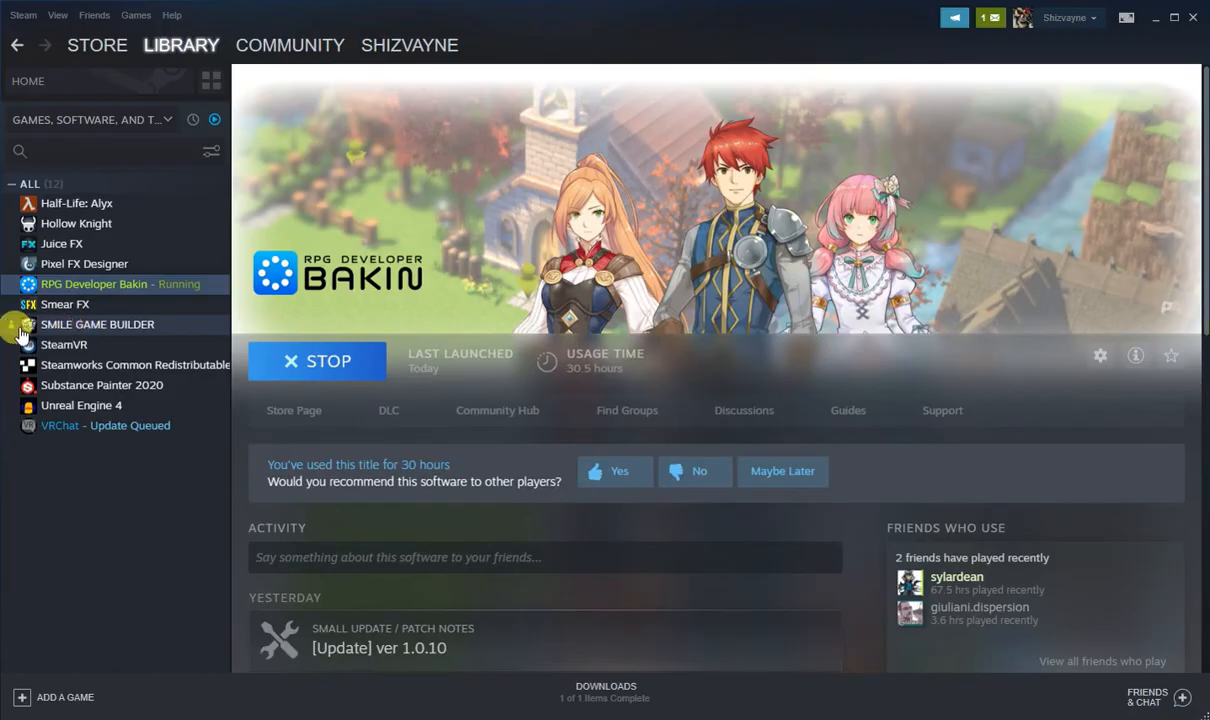
drag(15, 325, 12, 327)
mouse_move(9, 328)
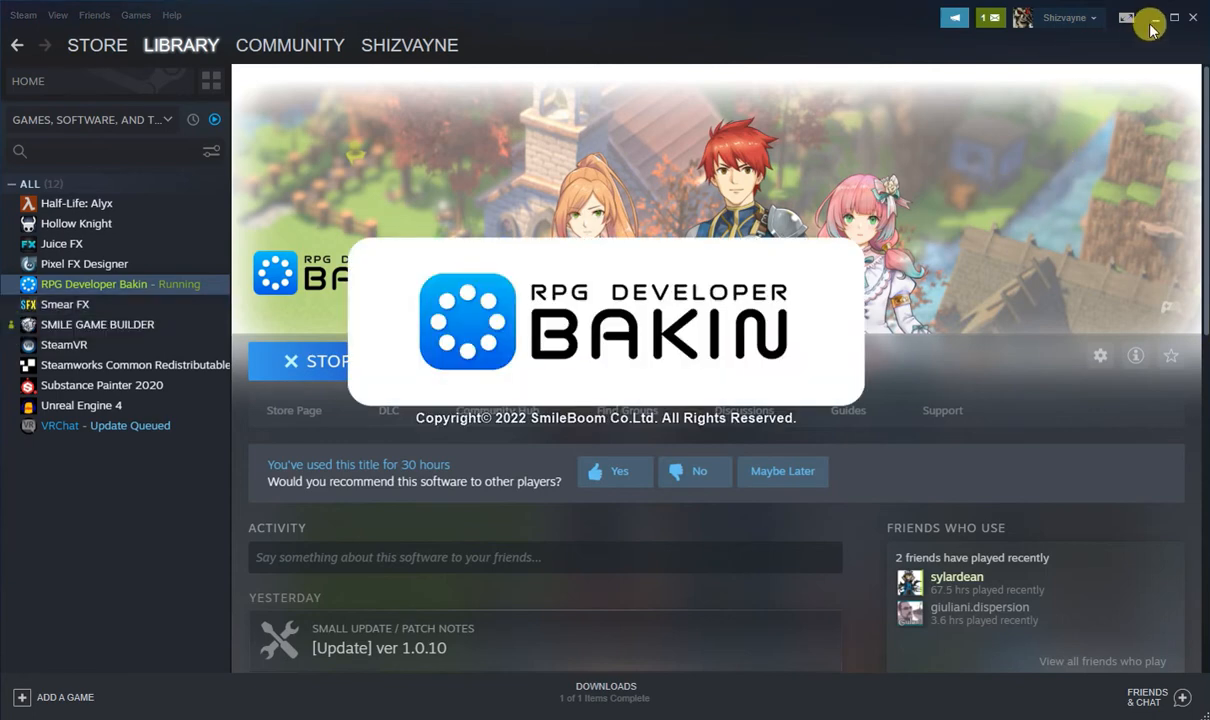
click(1153, 20)
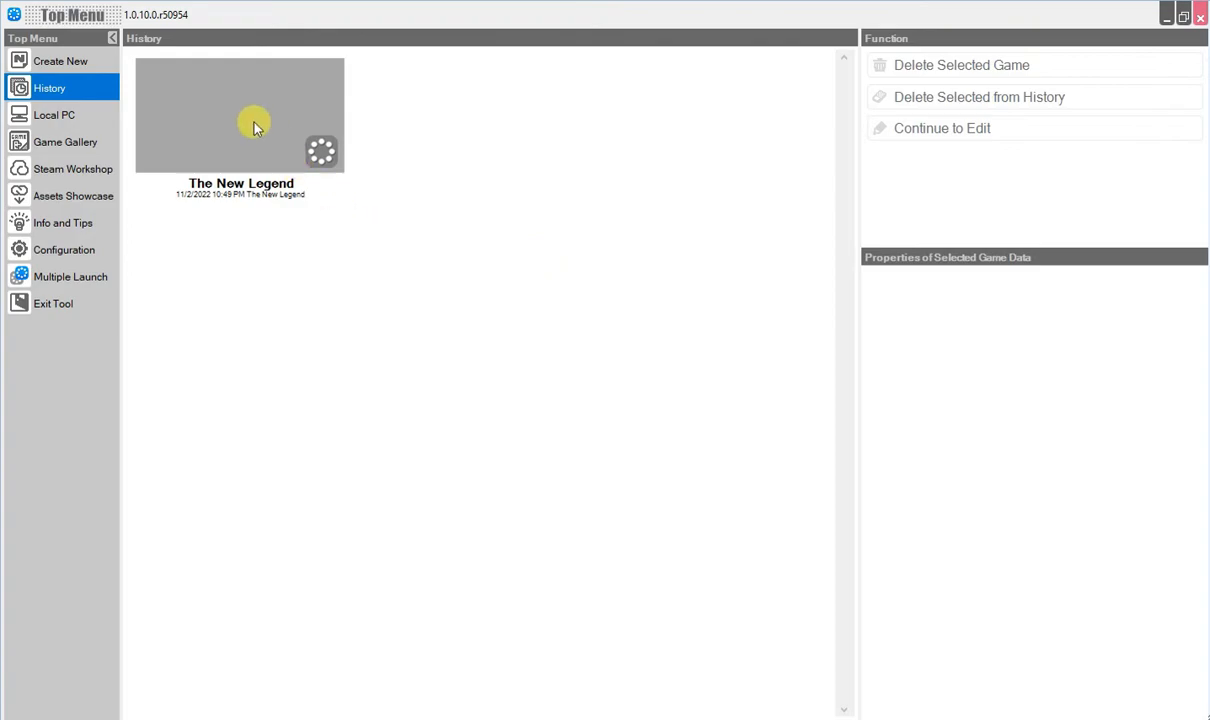
double_click(251, 122)
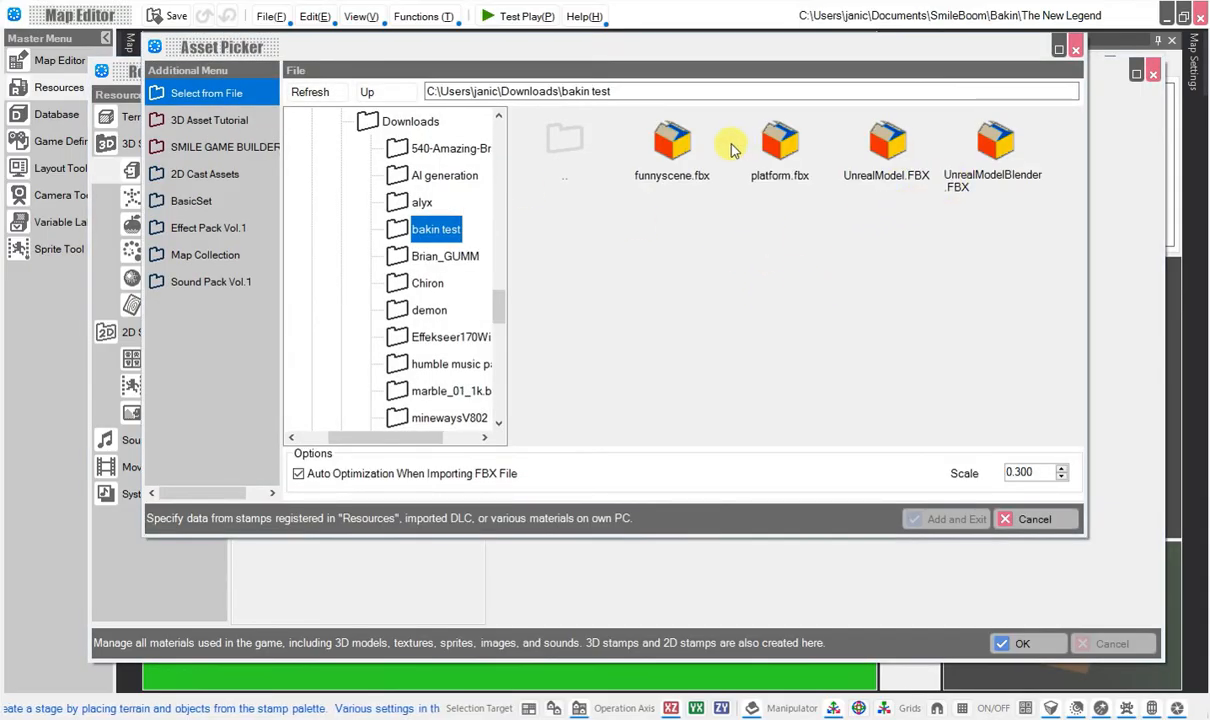
Import UnrealModelBlender.FBX from the bakin test folder as a 3D model, adding all its materials as new, and view it from the front.
click(1018, 142)
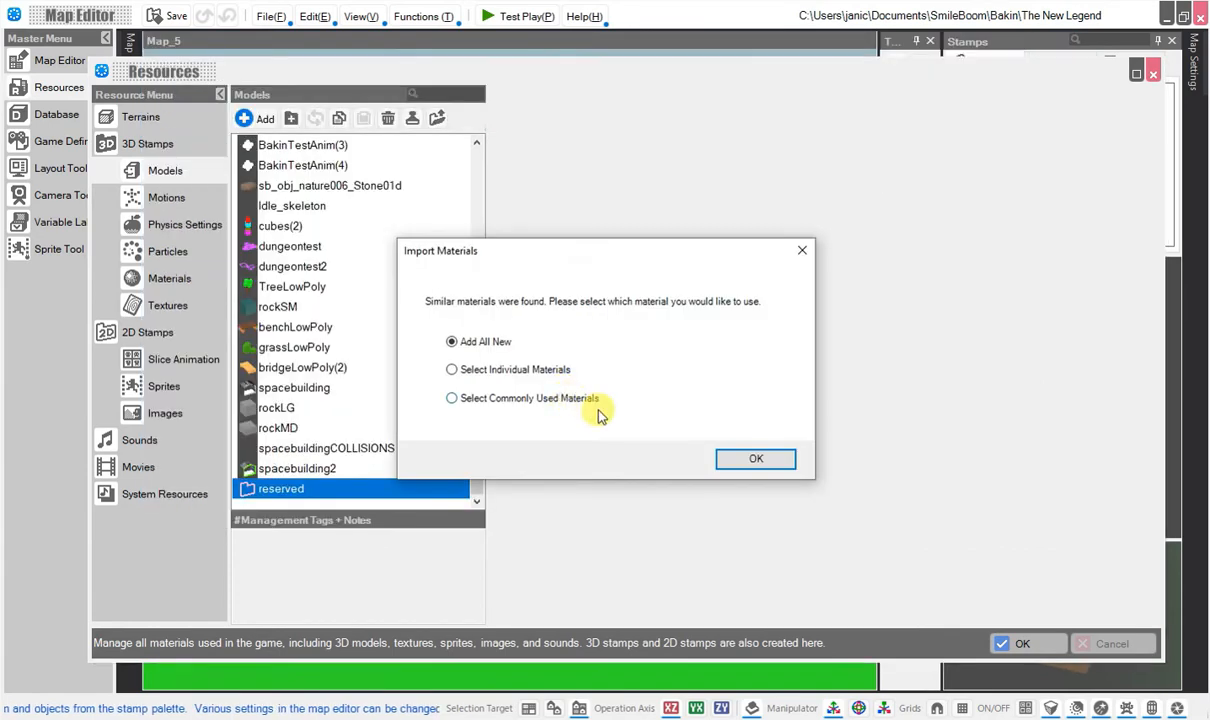
click(731, 460)
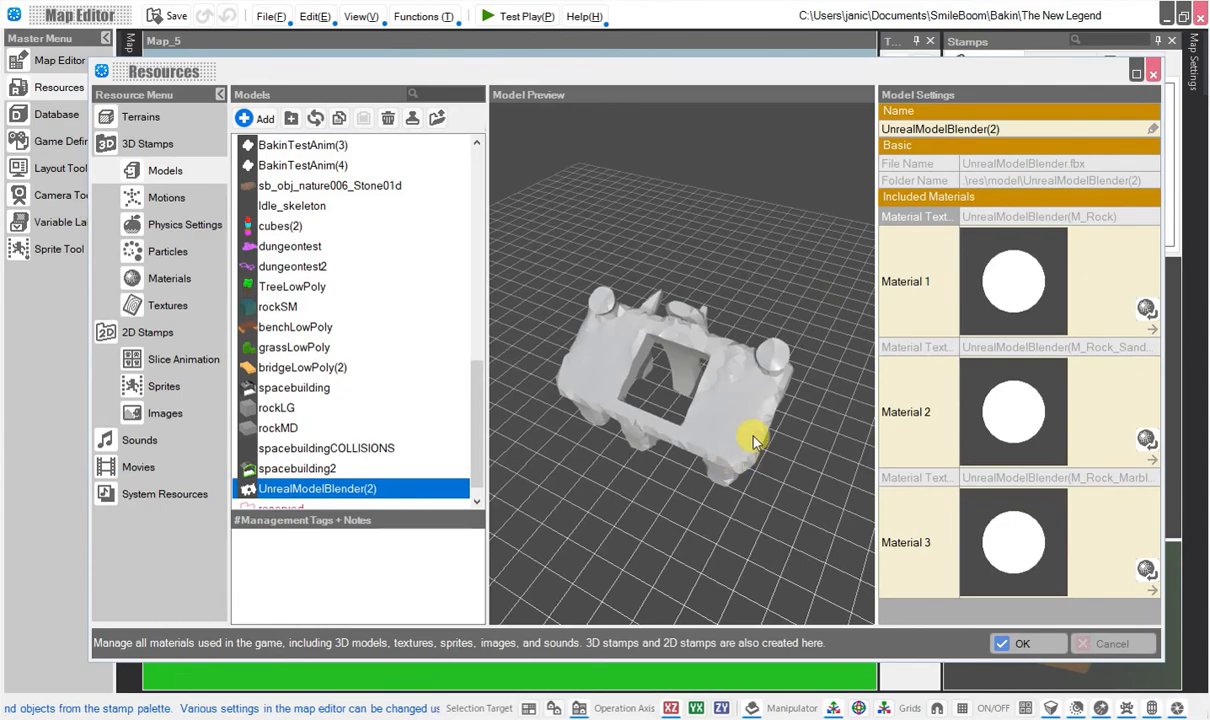
drag(753, 437, 850, 390)
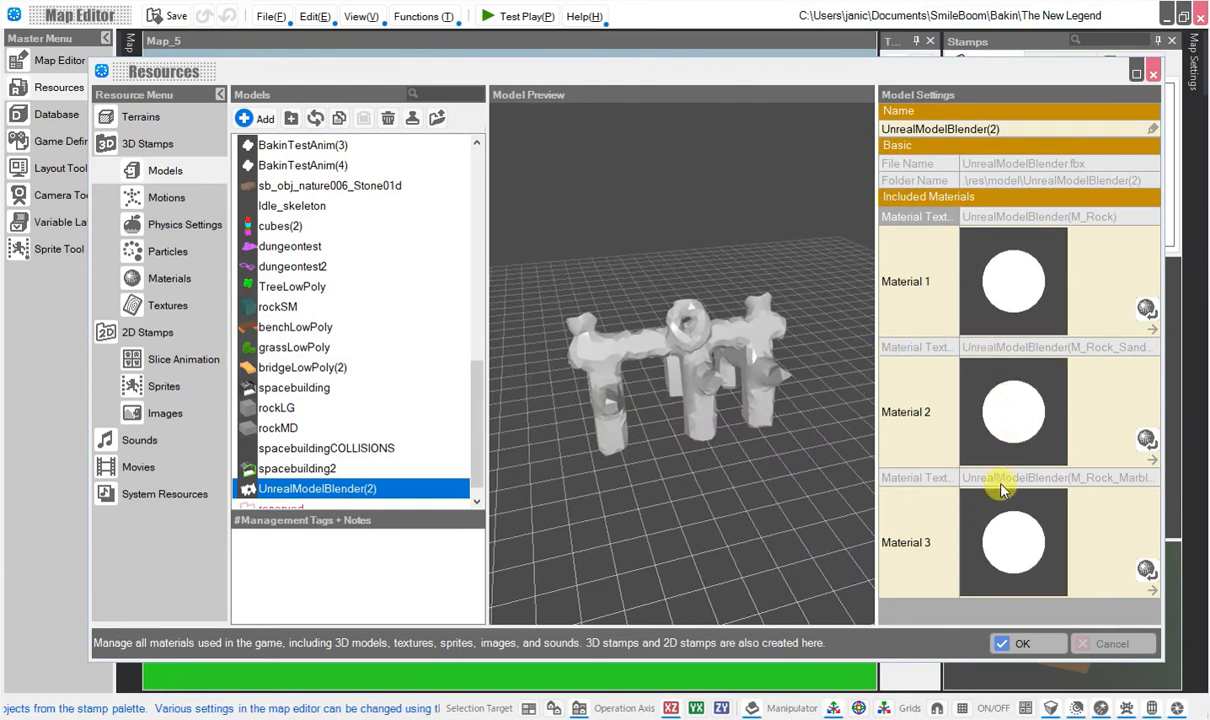
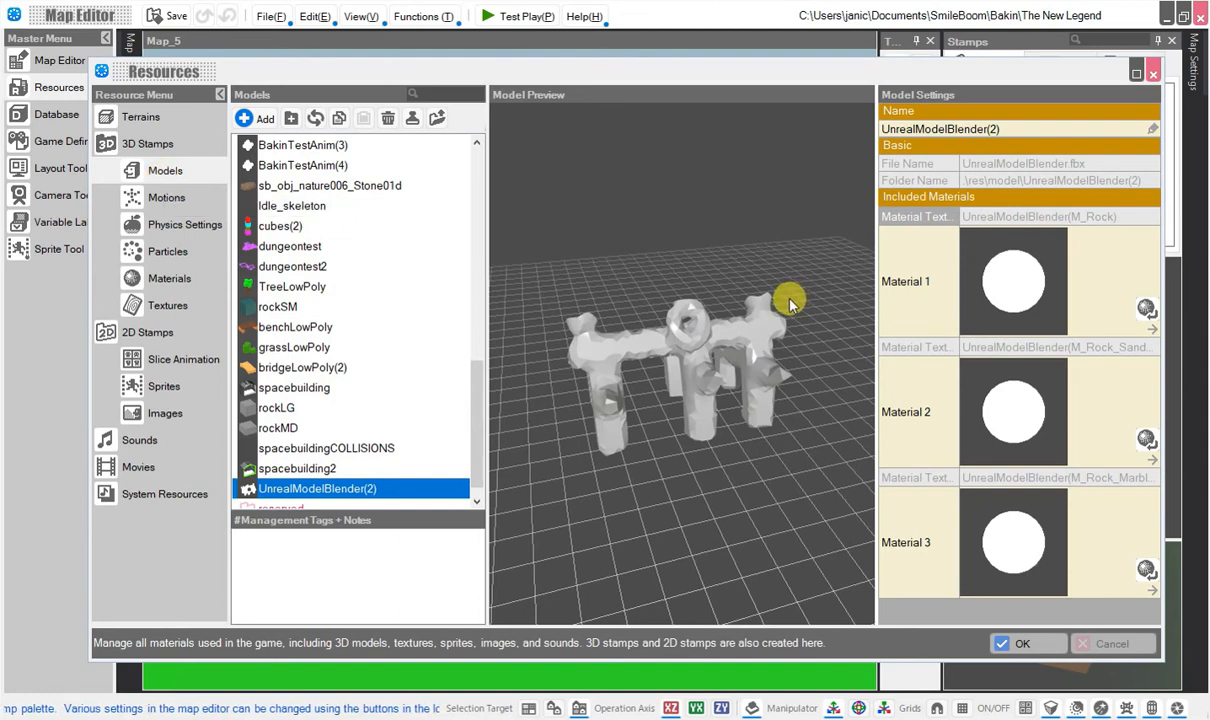
Replace the three materials of the UnrealModelBlender(2) 3D stamp with BasicSet Rock materials such as sb_obj_nature007_Rock03a.
click(148, 143)
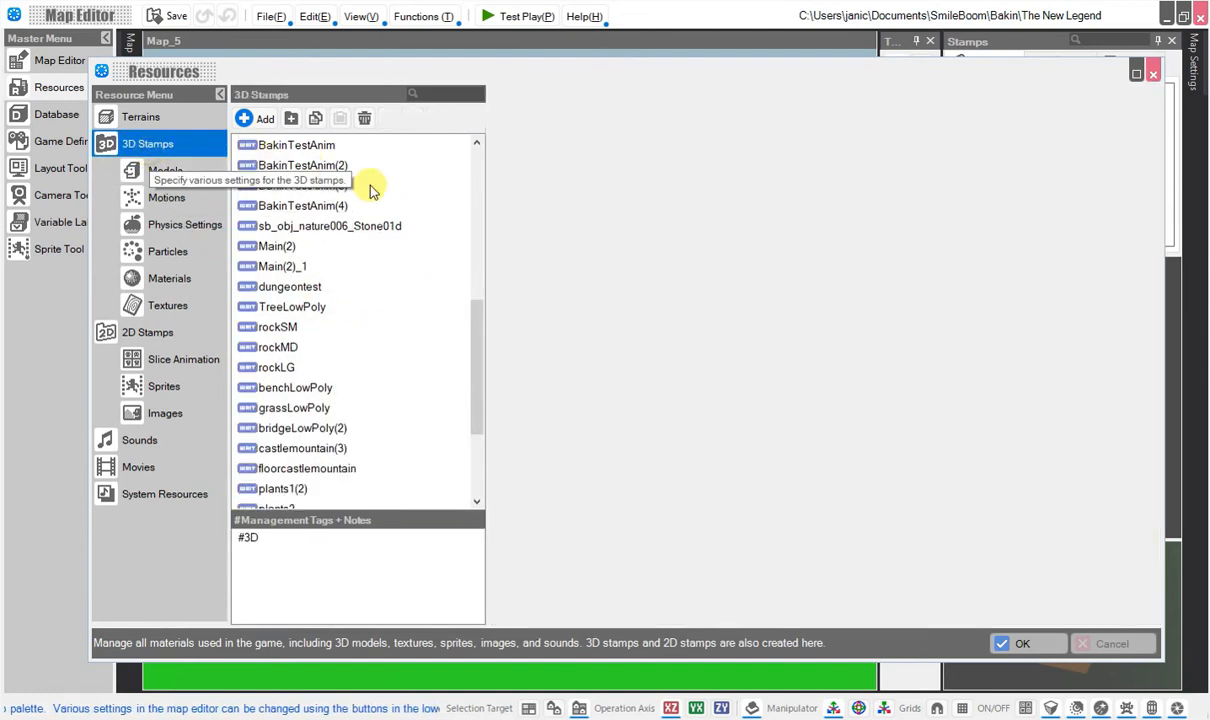
scroll(357, 384, down, 1)
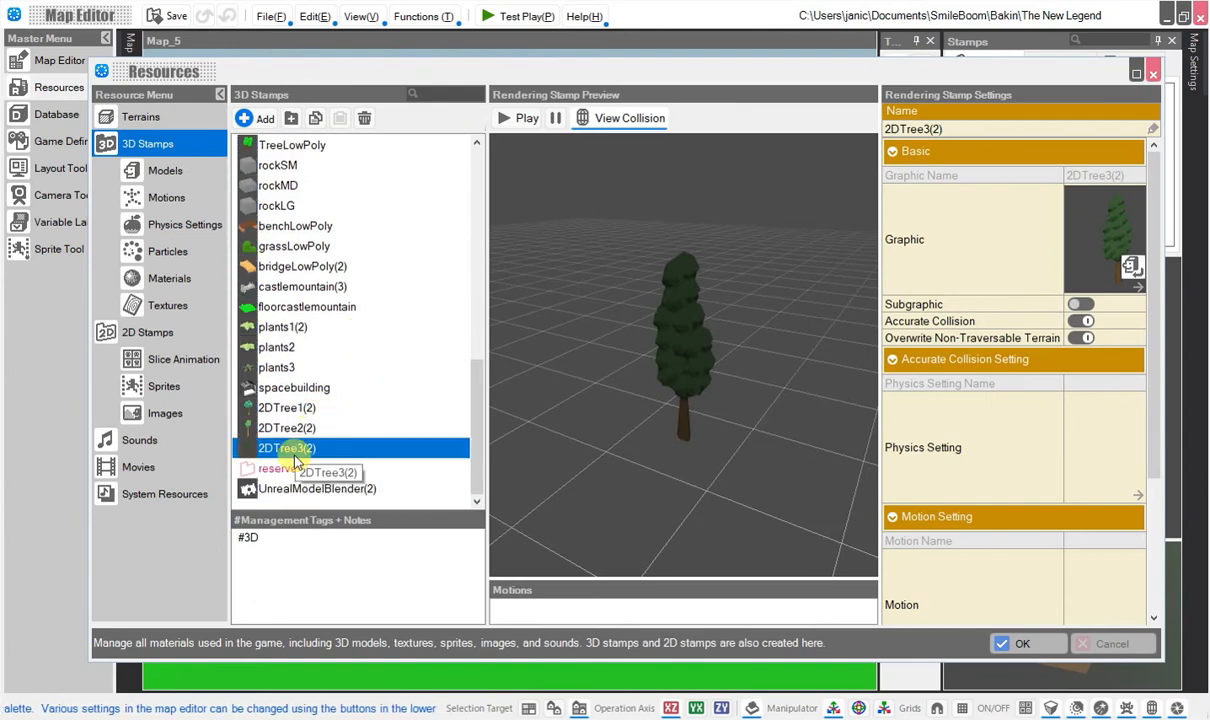
click(296, 488)
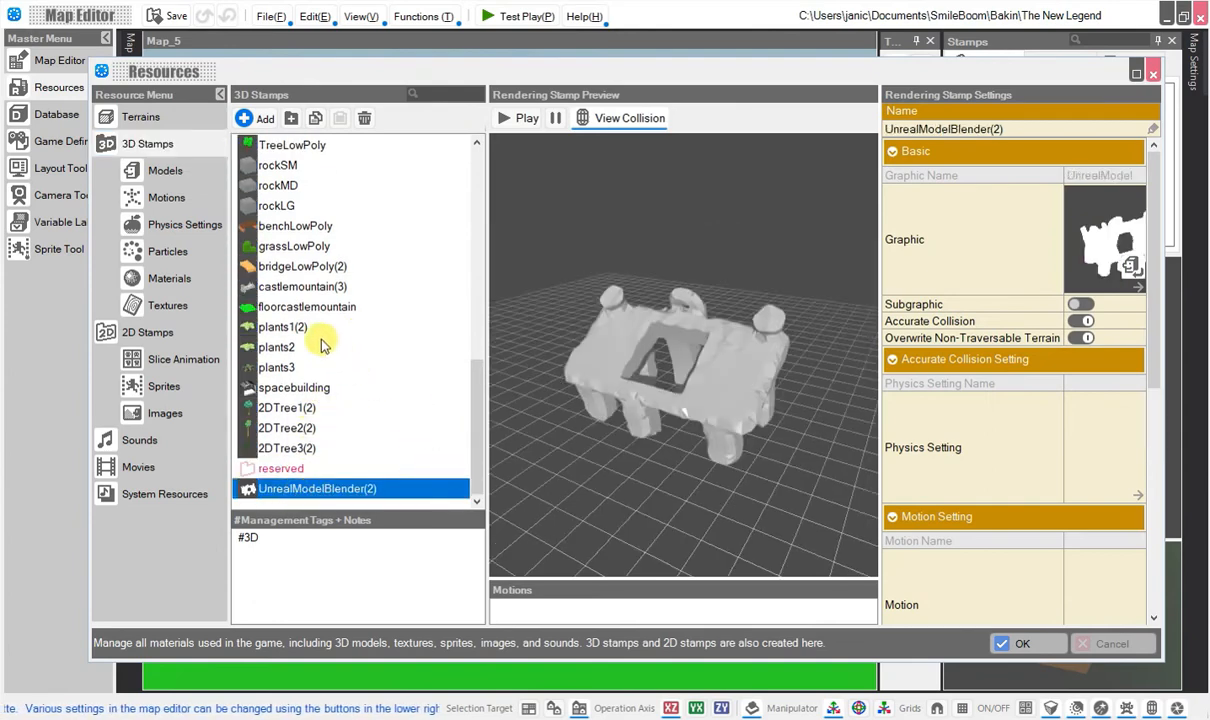
scroll(898, 445, down, 5)
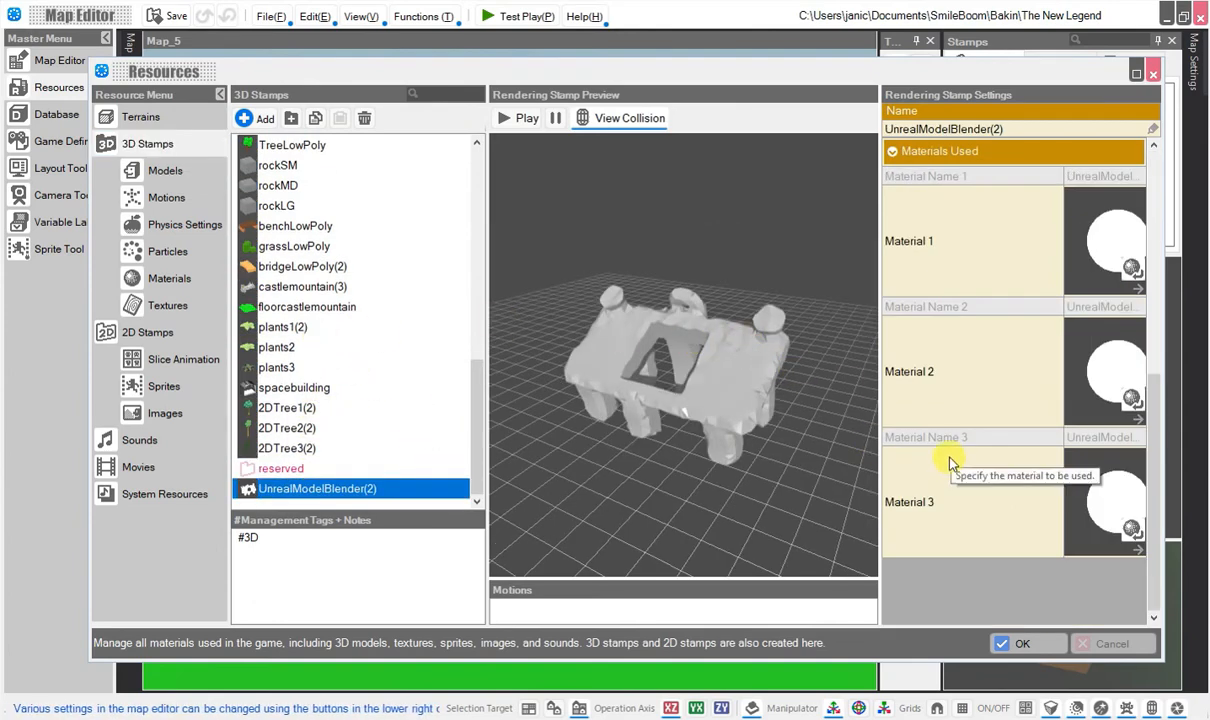
drag(720, 385, 617, 425)
click(1118, 370)
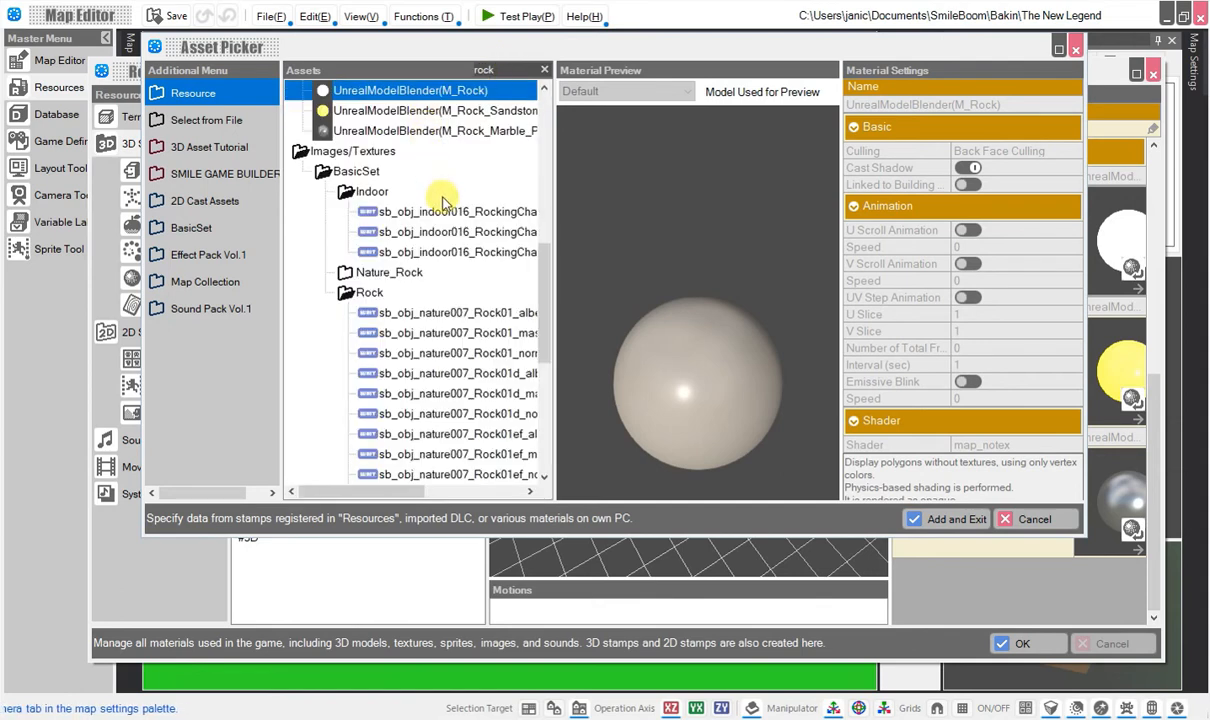
scroll(440, 190, up, 10)
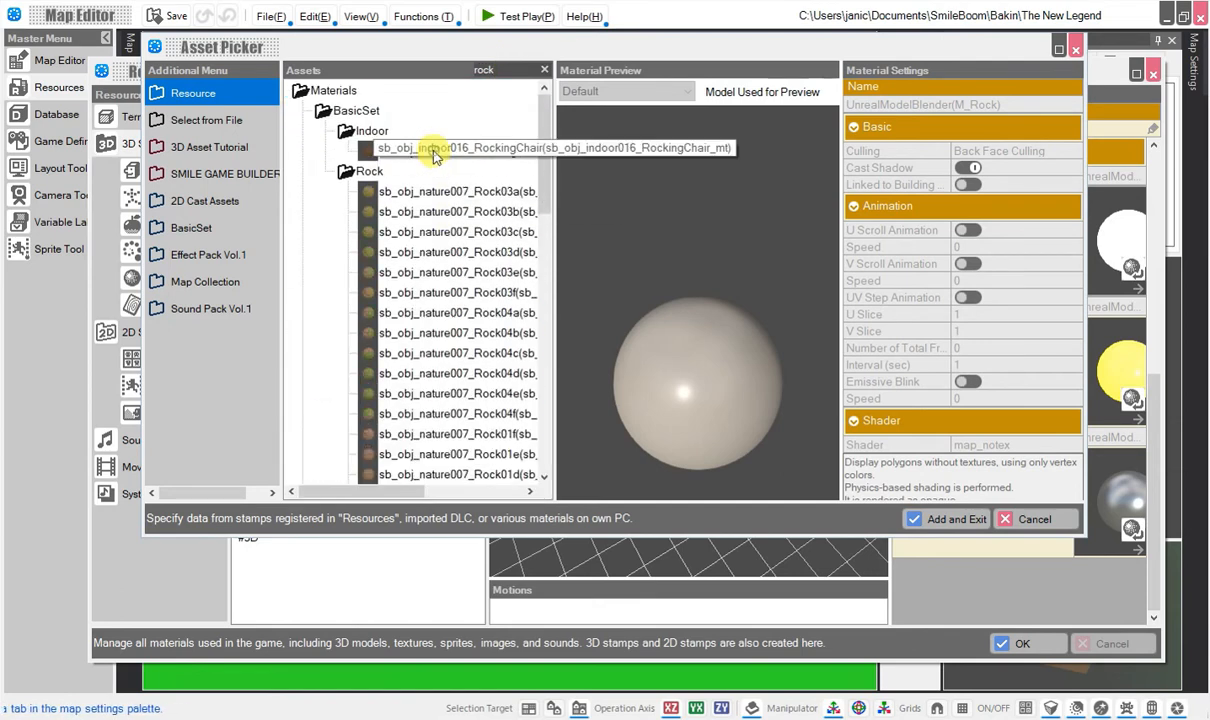
click(433, 151)
click(430, 190)
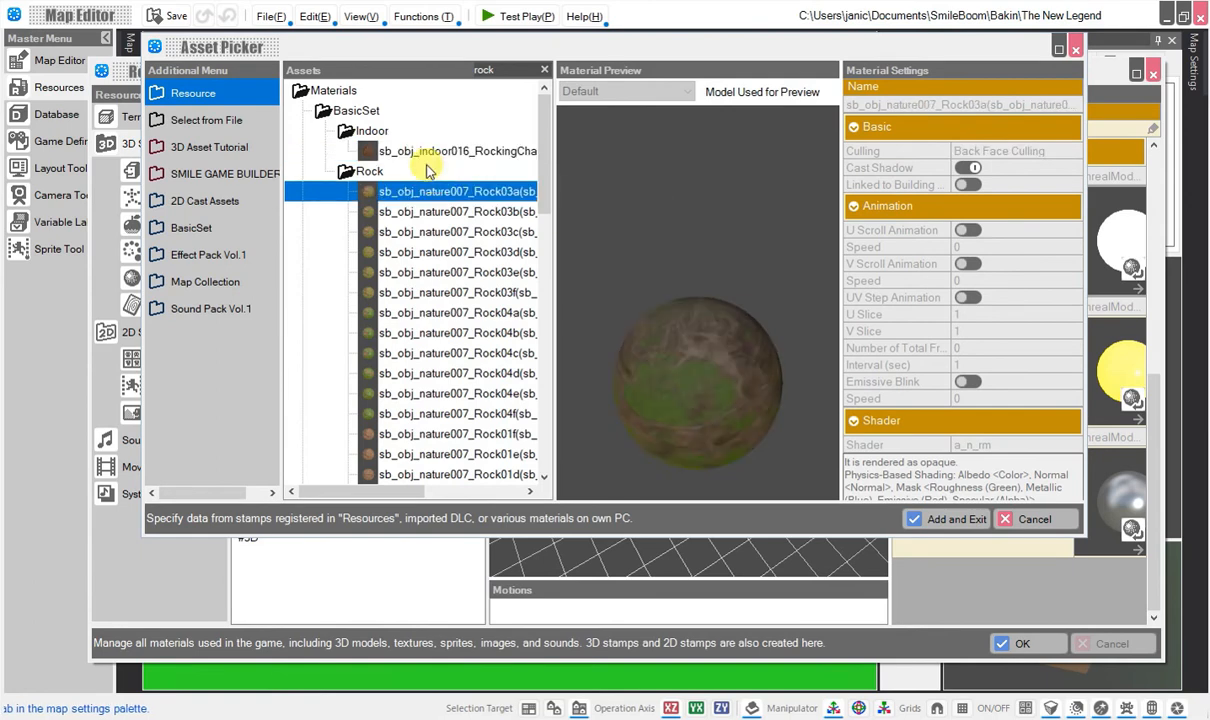
click(950, 521)
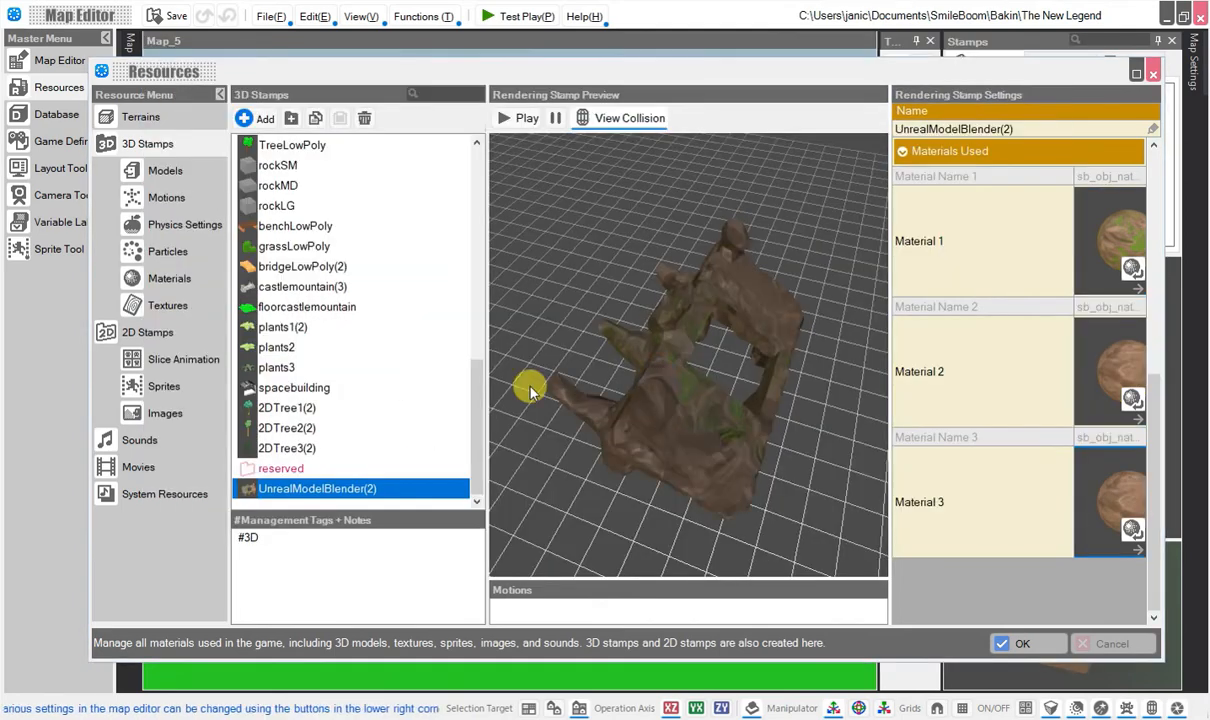
drag(524, 358, 550, 347)
scroll(550, 347, up, 5)
Assign the UnrealModelBlender(2) model as the stamp's accurate-collision physics setting and accept the resource changes.
click(152, 146)
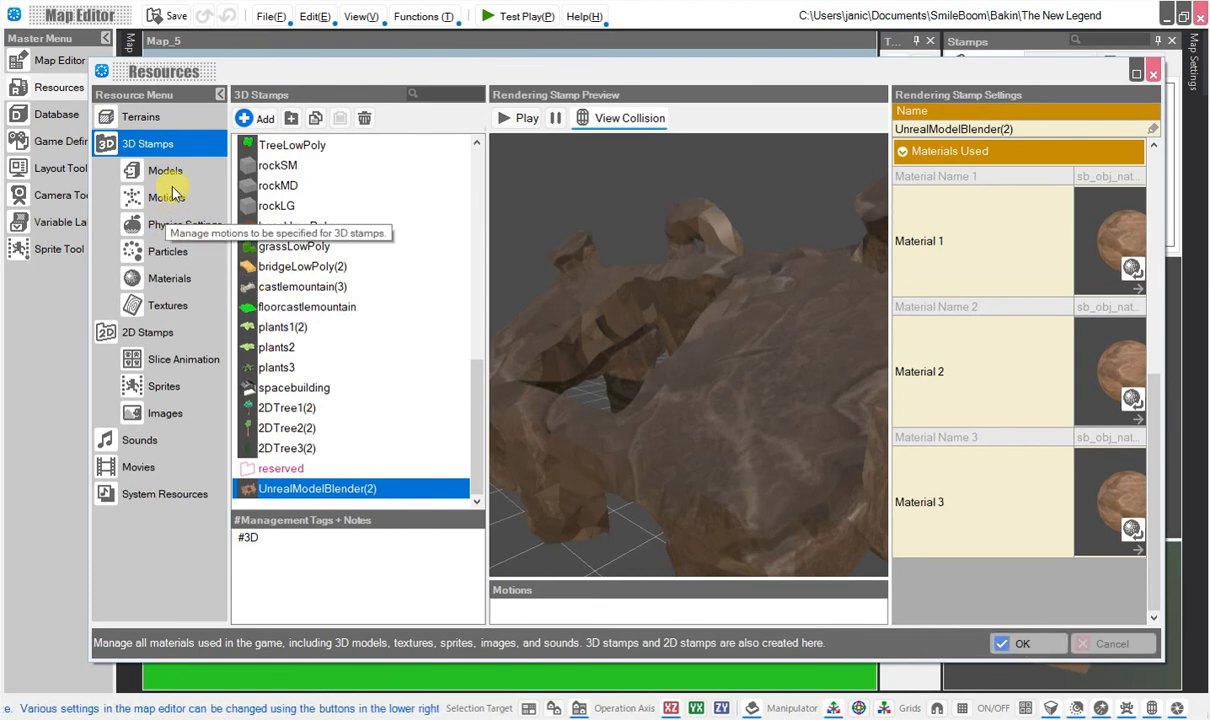
scroll(935, 342, up, 5)
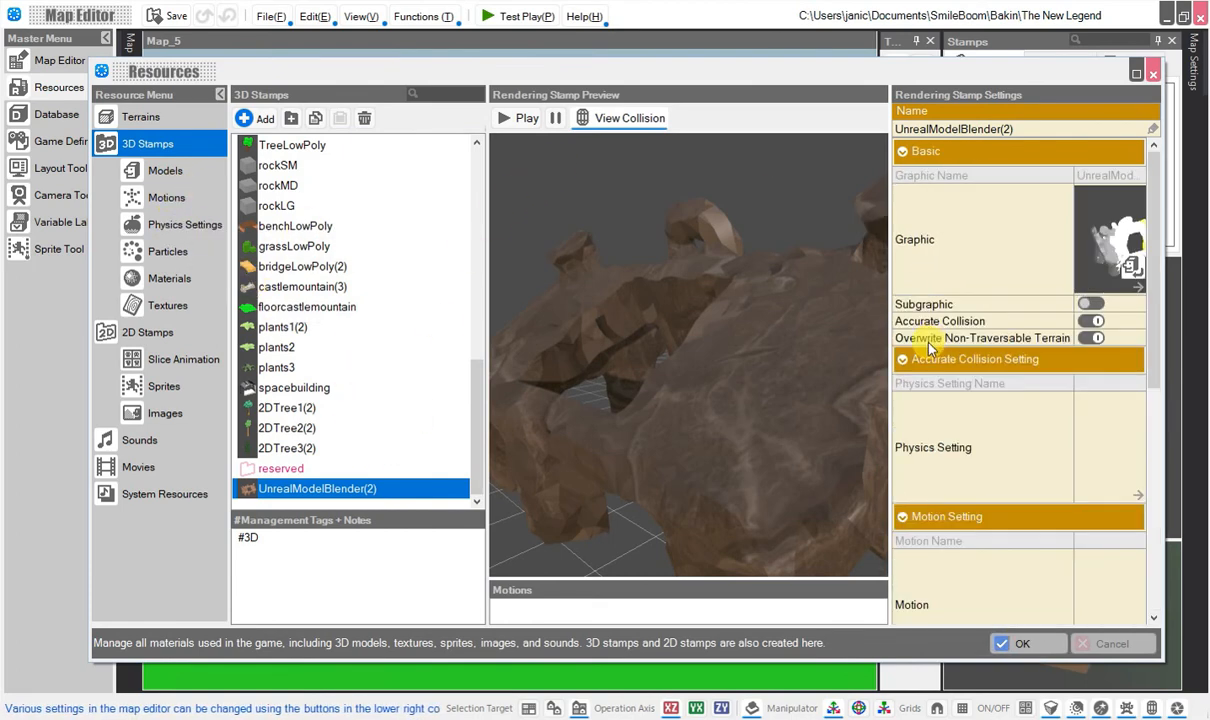
click(1103, 443)
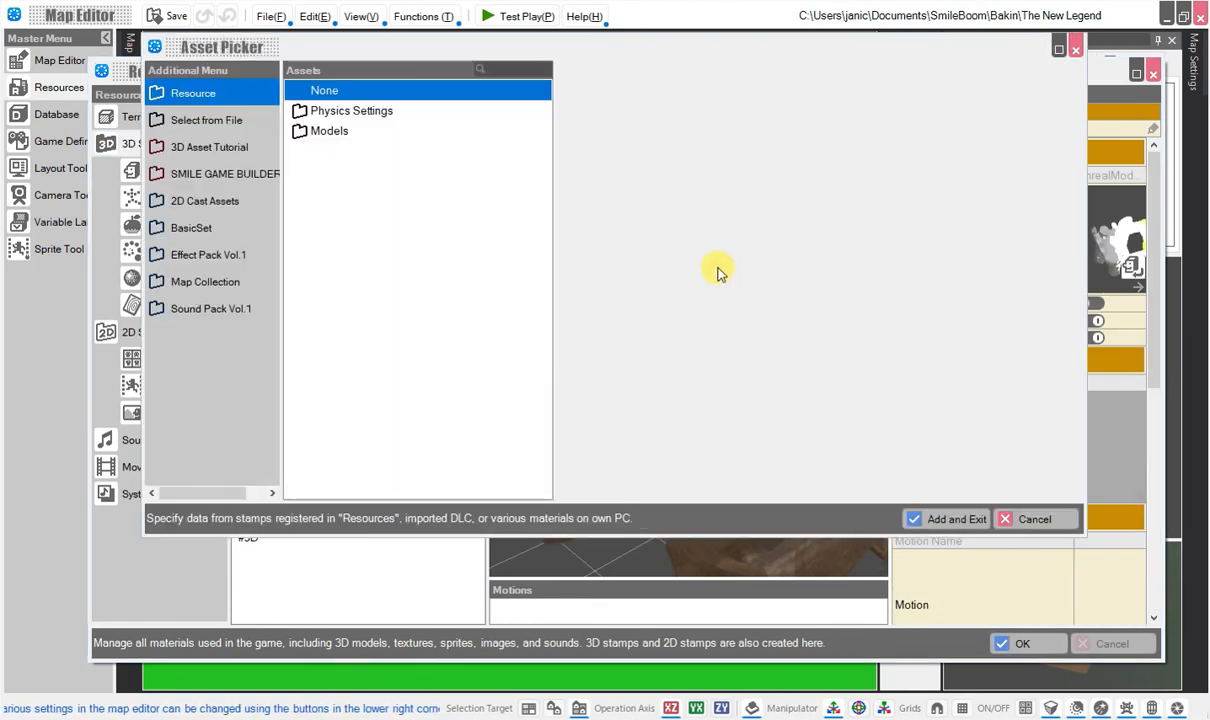
click(309, 136)
scroll(383, 317, down, 5)
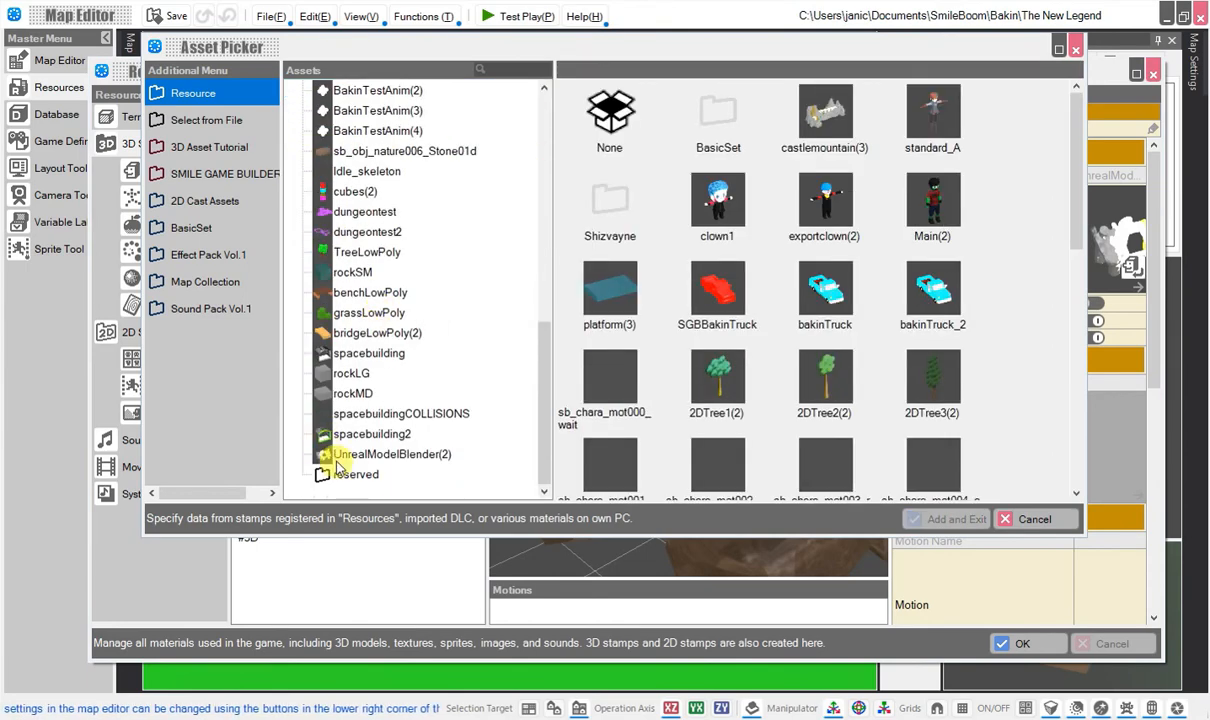
click(368, 456)
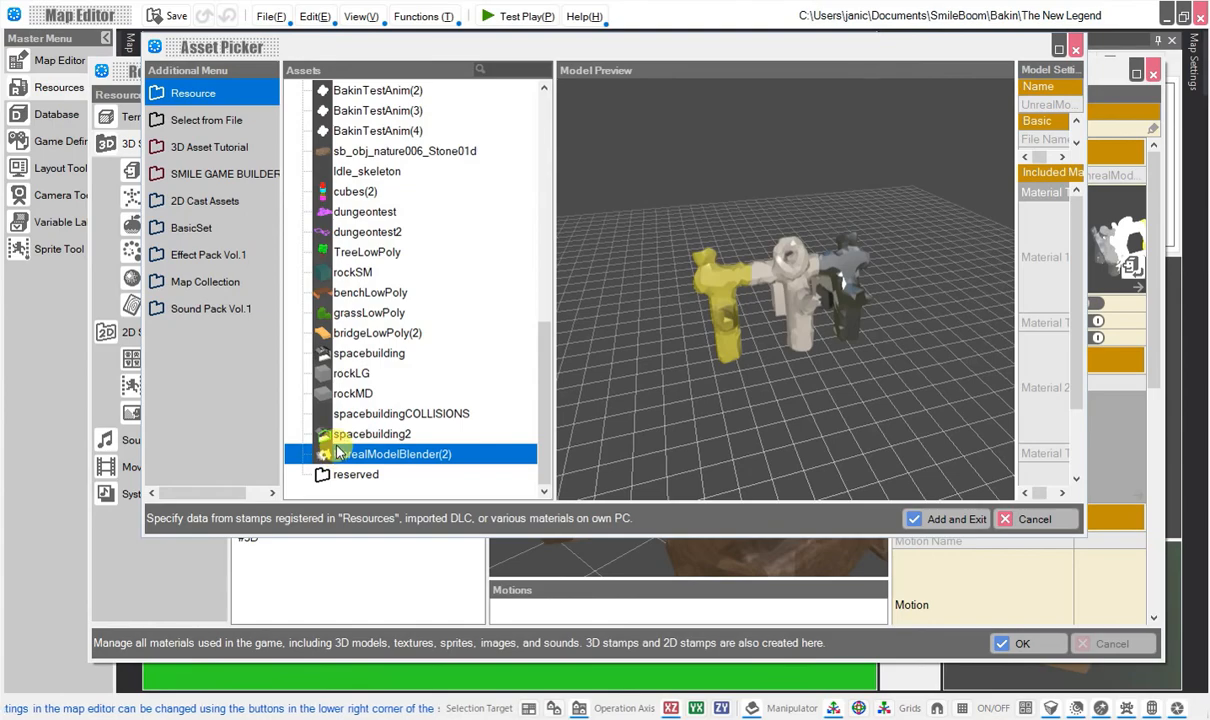
drag(693, 370, 884, 463)
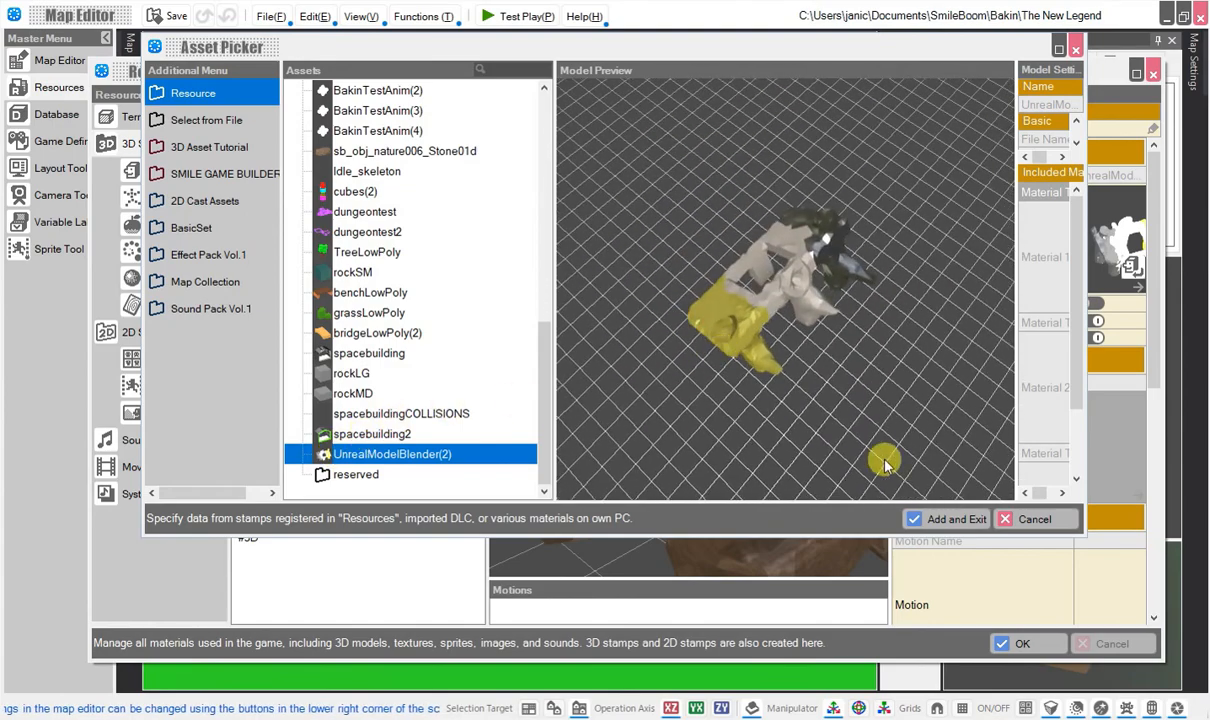
click(944, 518)
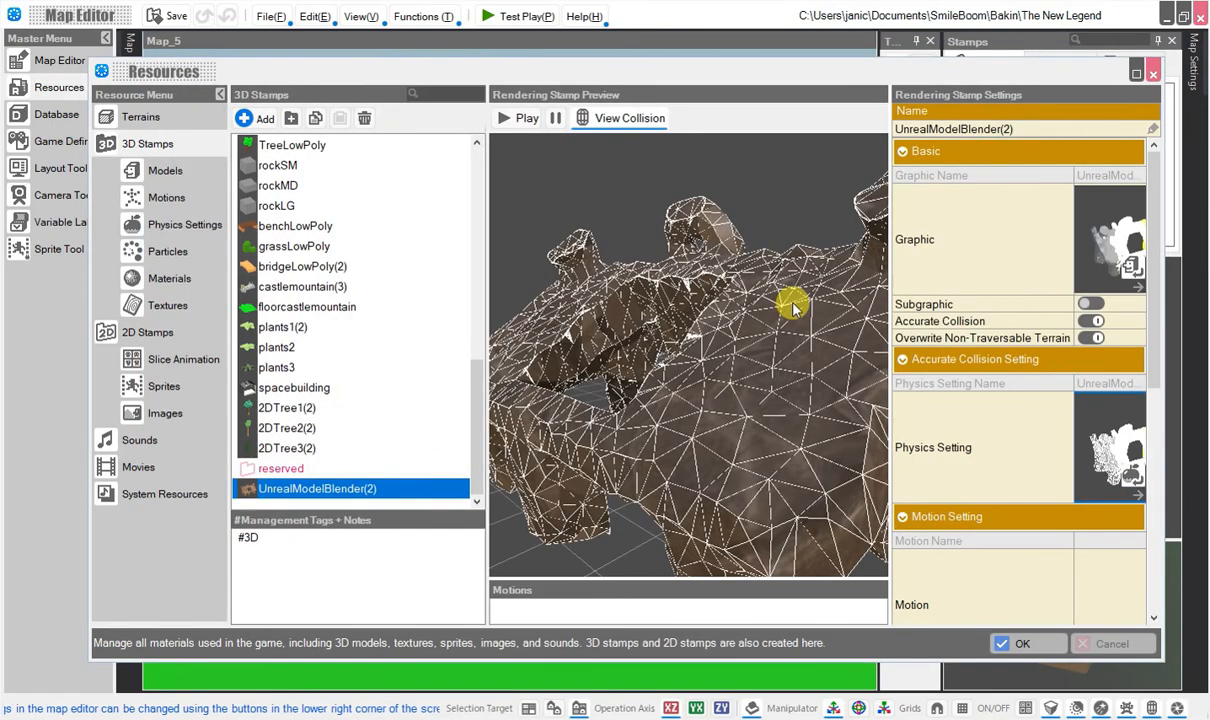
drag(791, 297, 884, 572)
click(1012, 641)
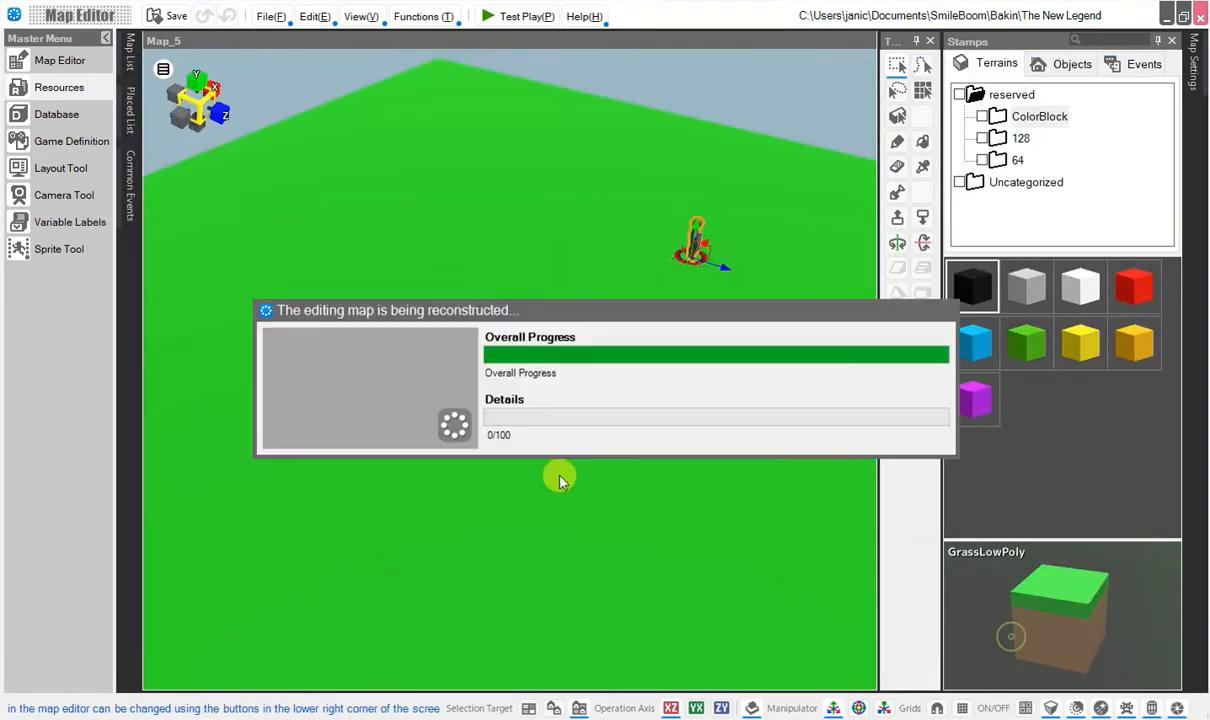
Place the uncategorized UnrealModelBlender(2) object on the green terrain of Map_5 near the player start.
click(1040, 65)
click(1025, 161)
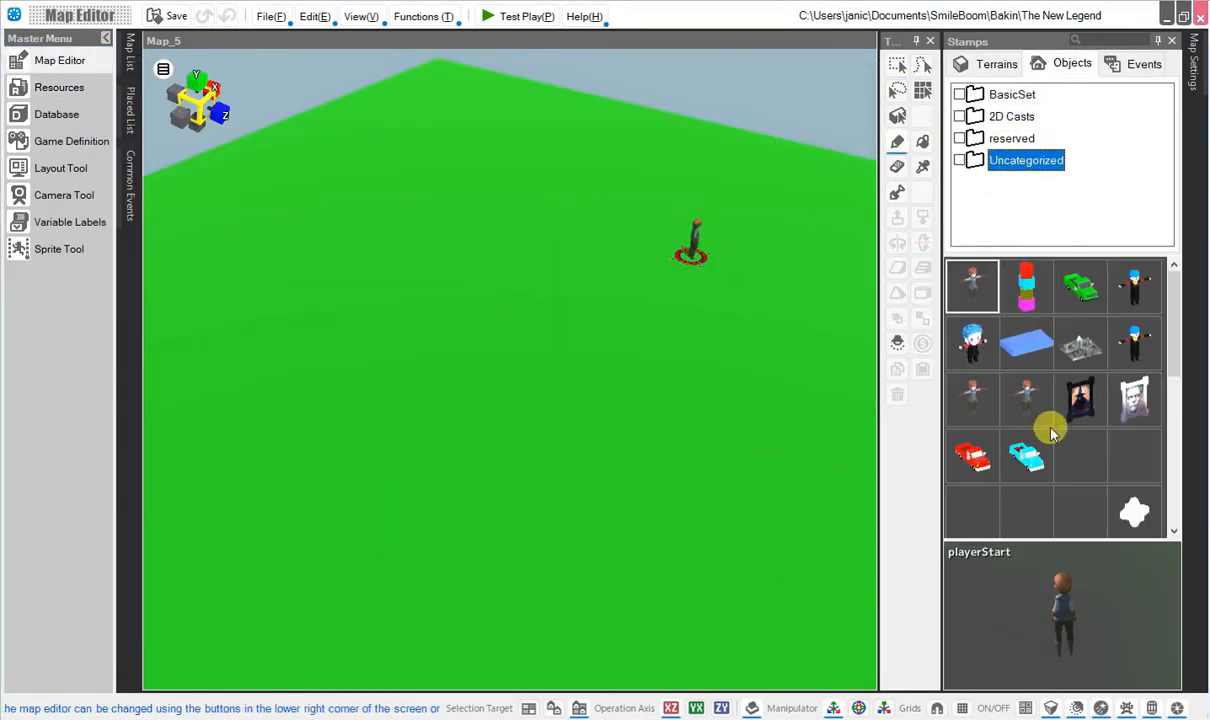
scroll(1051, 432, down, 5)
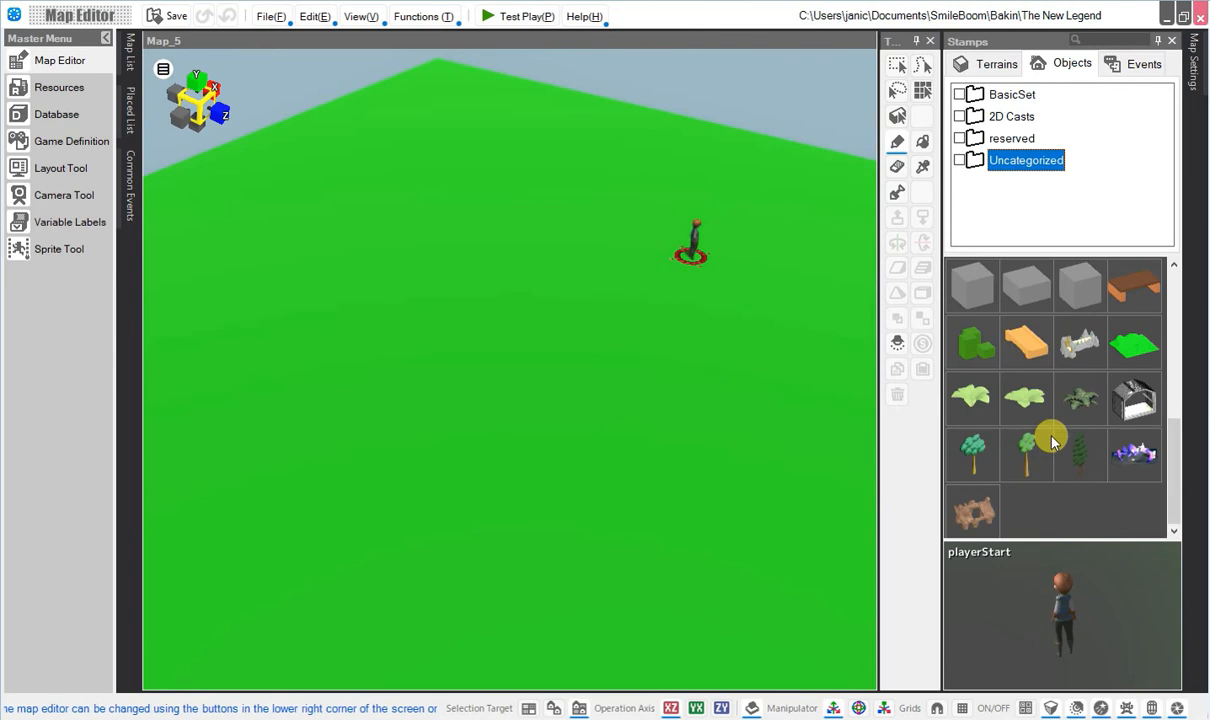
click(973, 510)
click(465, 230)
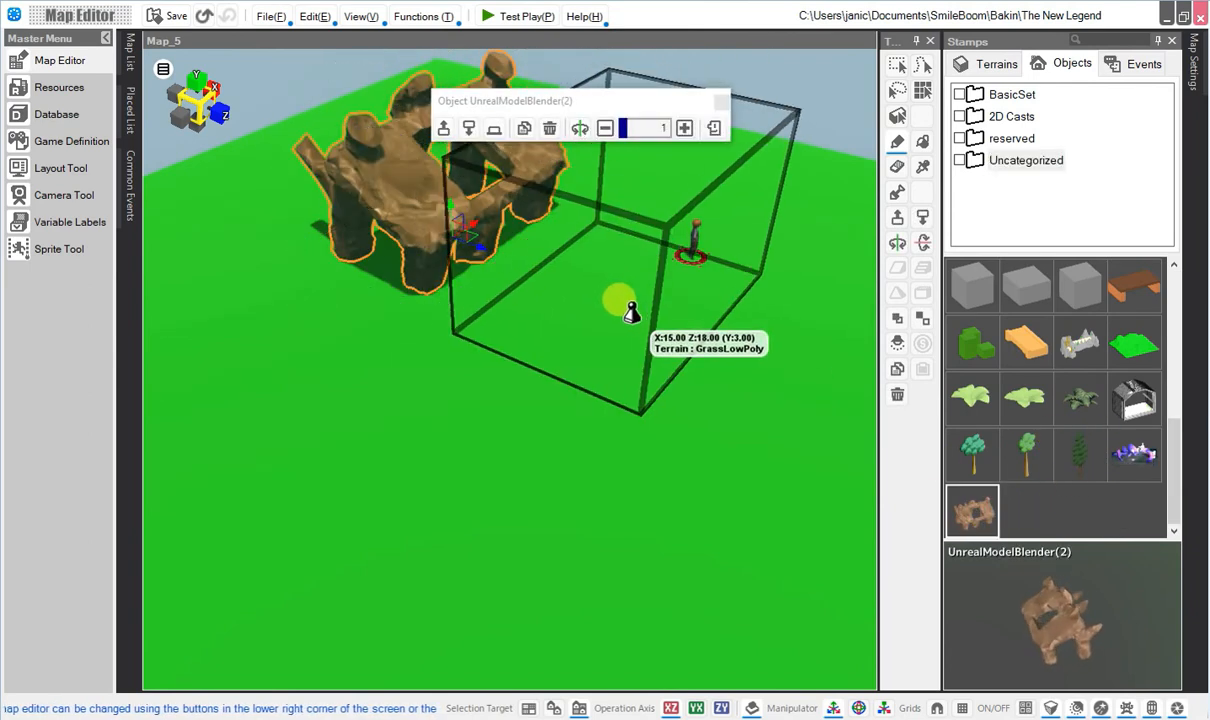
Rotate the placed rock structure and add a second copy of it on the terrain.
click(587, 129)
click(584, 130)
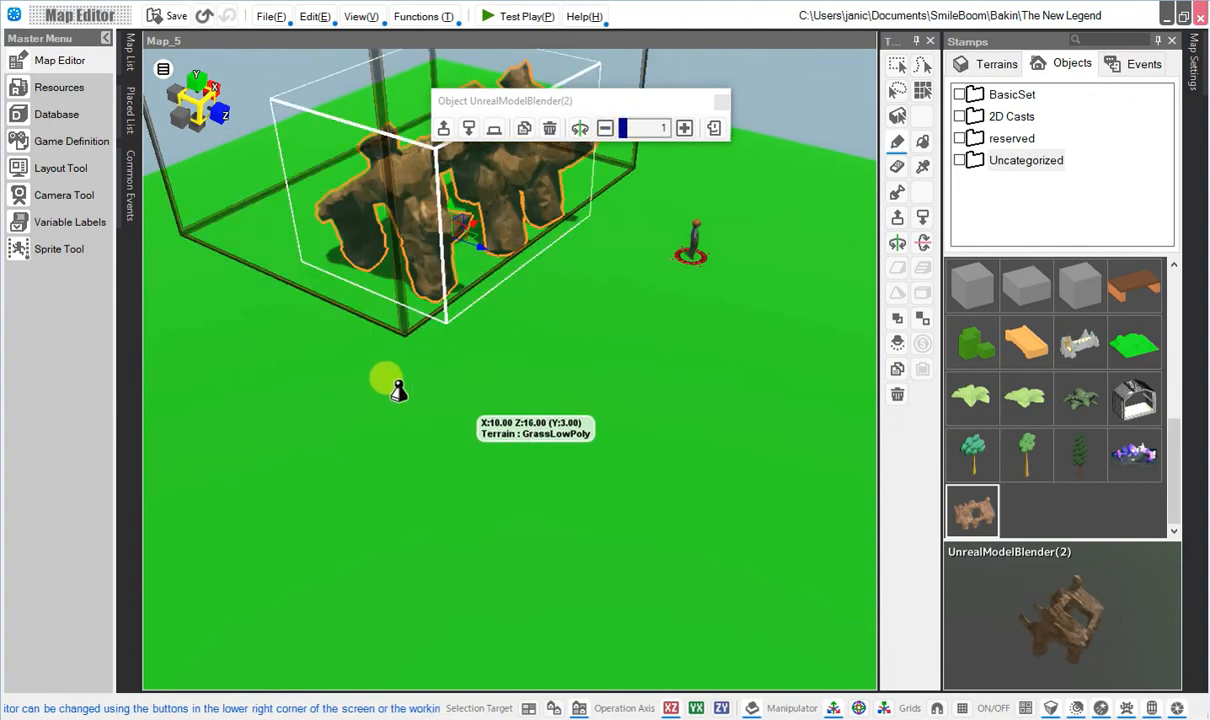
click(281, 386)
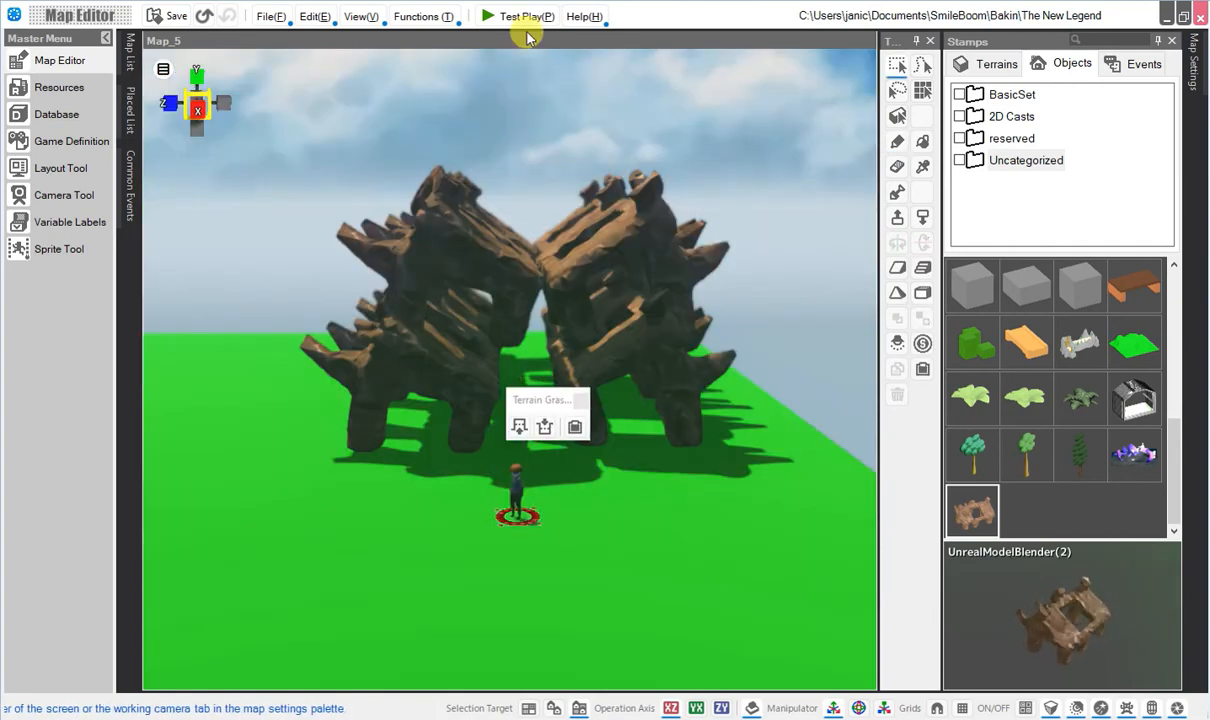
Launch a test play of the project and start a new game.
click(527, 17)
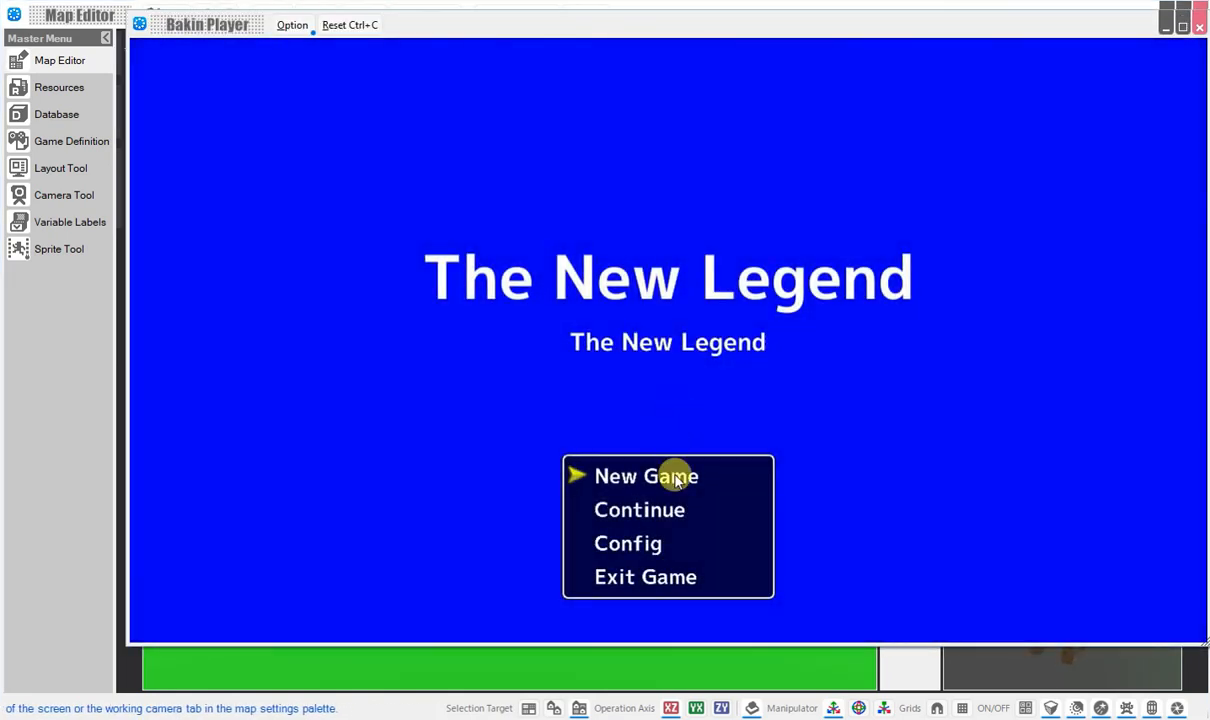
click(672, 475)
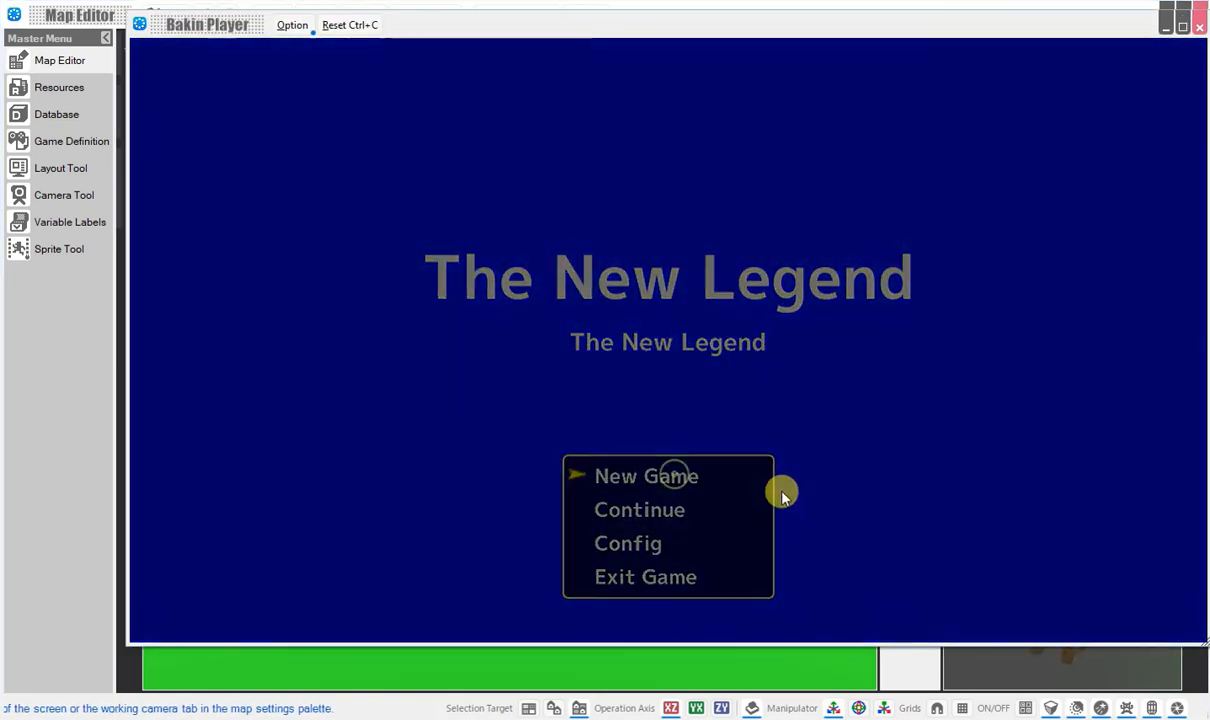